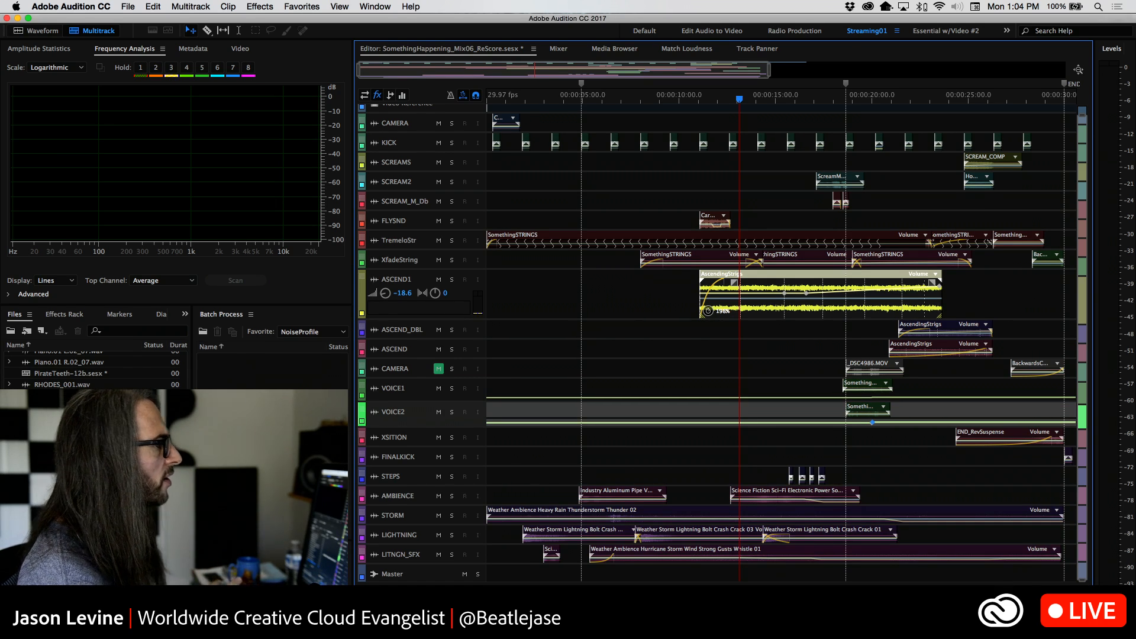
Step: Switch to the PirateTeeth-12b.sesx session and show its mixer
{"action": "left_click", "coordinate": [533, 50]}
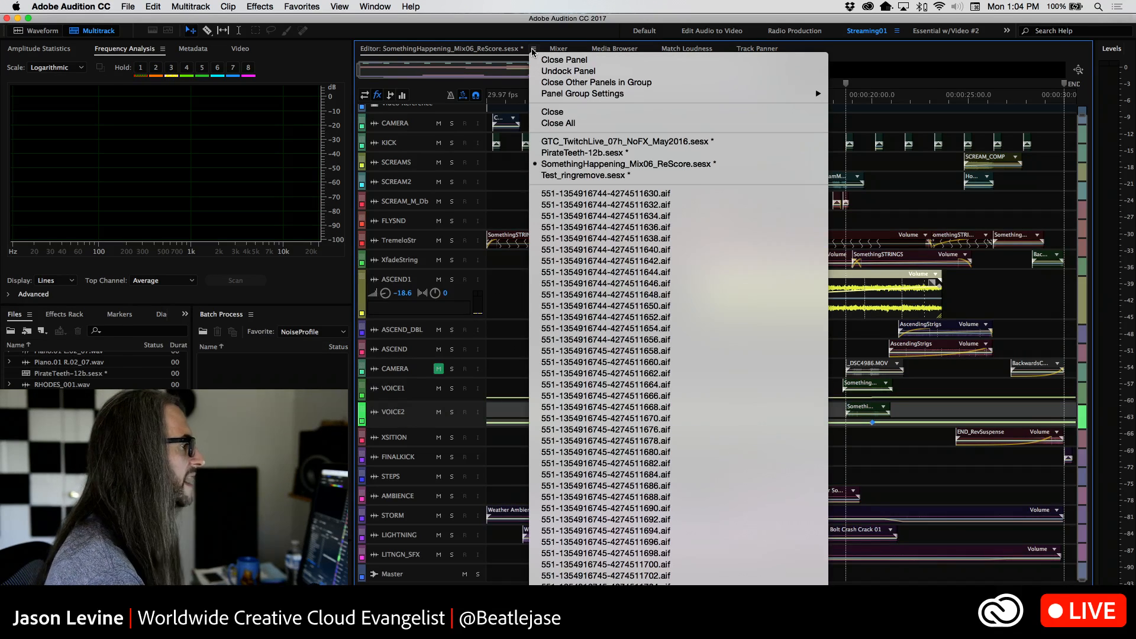
{"action": "left_click", "coordinate": [613, 156]}
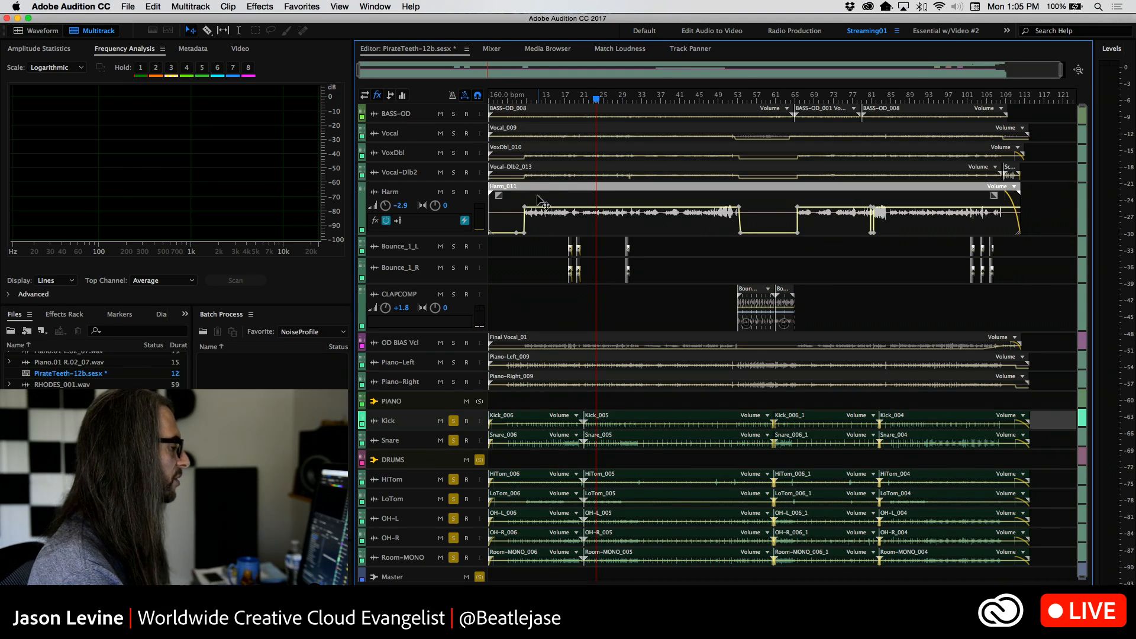
{"action": "left_click", "coordinate": [492, 49]}
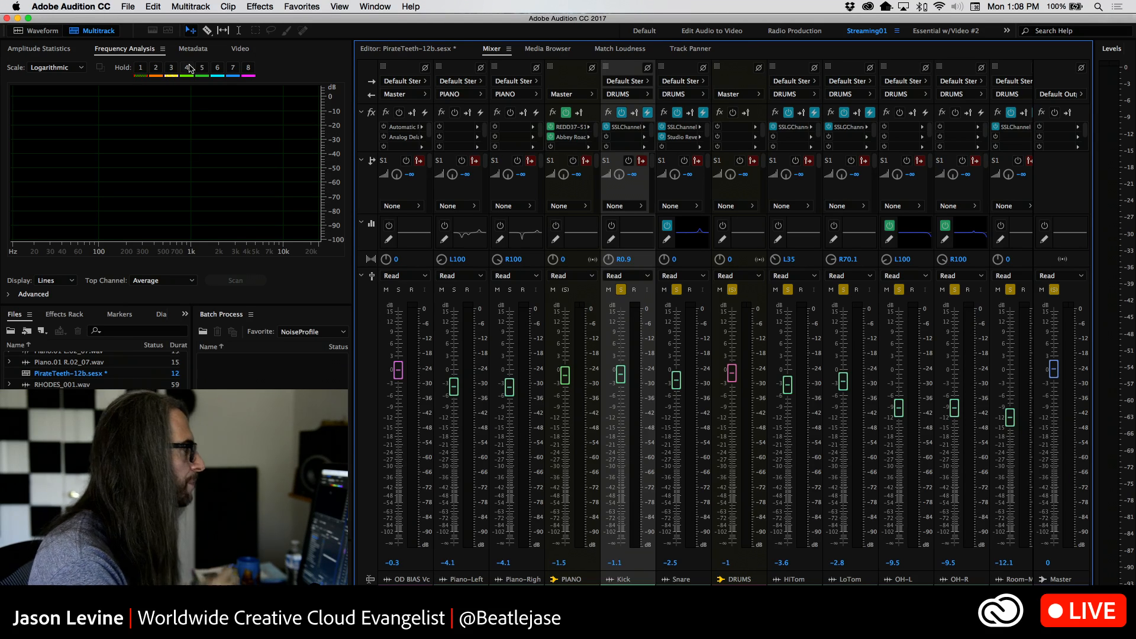
Step: Move the playhead near the start of the song and listen to the soloed drums while watching the mixer levels
{"action": "left_click", "coordinate": [400, 51]}
{"action": "left_click", "coordinate": [504, 100]}
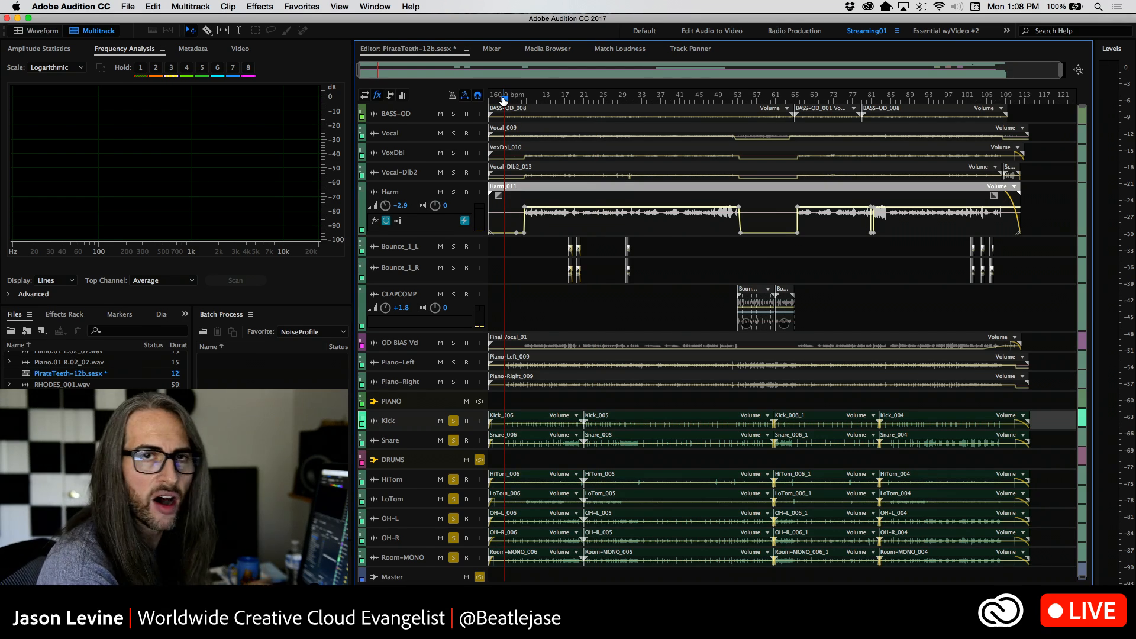
{"action": "left_click", "coordinate": [493, 50]}
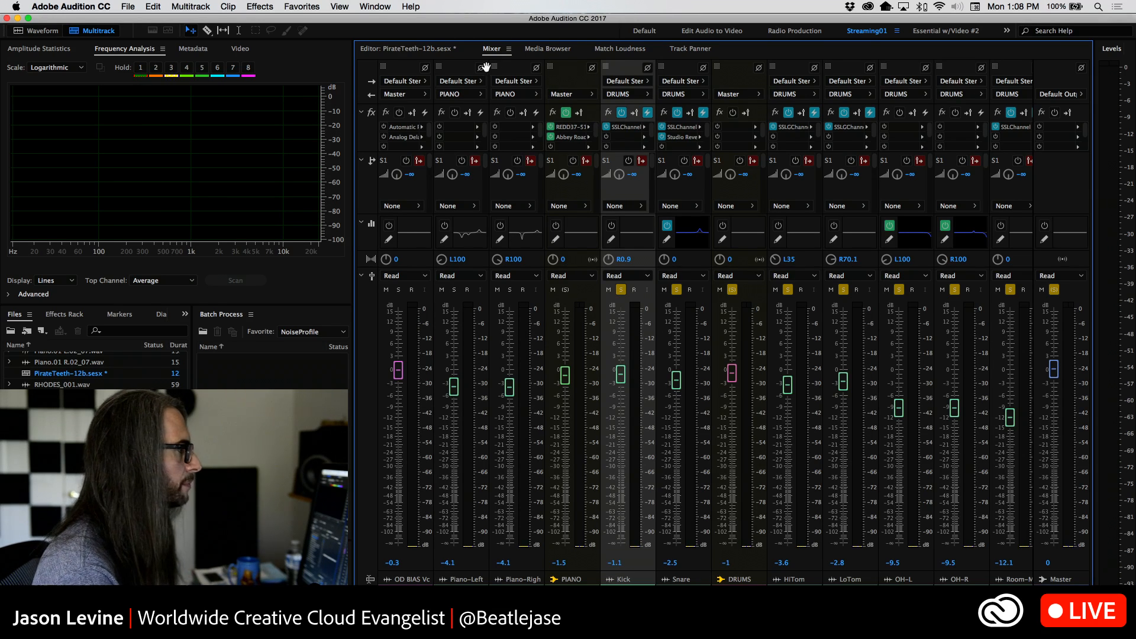
{"action": "key", "text": "space"}
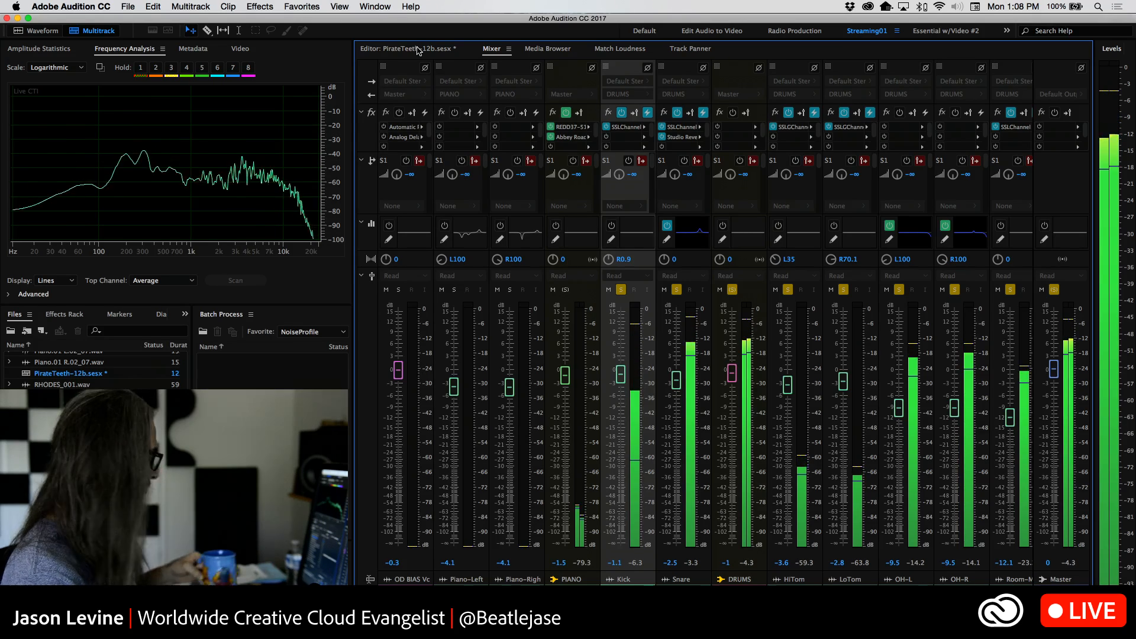
{"action": "key", "text": "space"}
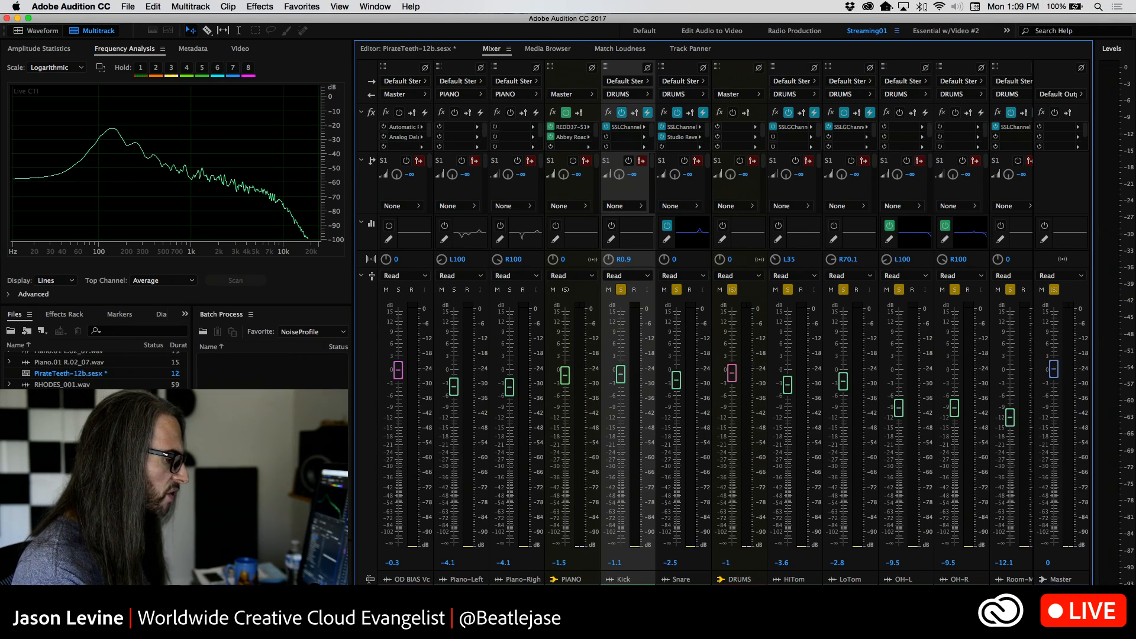
Step: Play the session and audition the Kick and Snare tracks individually in solo
{"action": "scroll", "coordinate": [649, 394], "scroll_direction": "right", "scroll_amount": 1}
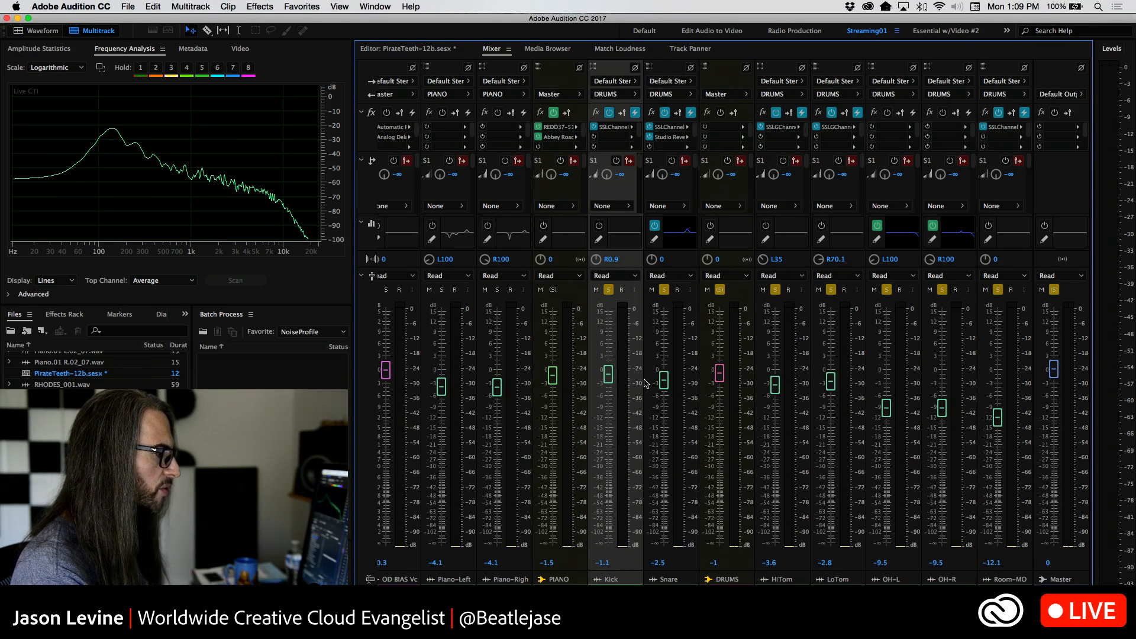
{"action": "key", "text": "space"}
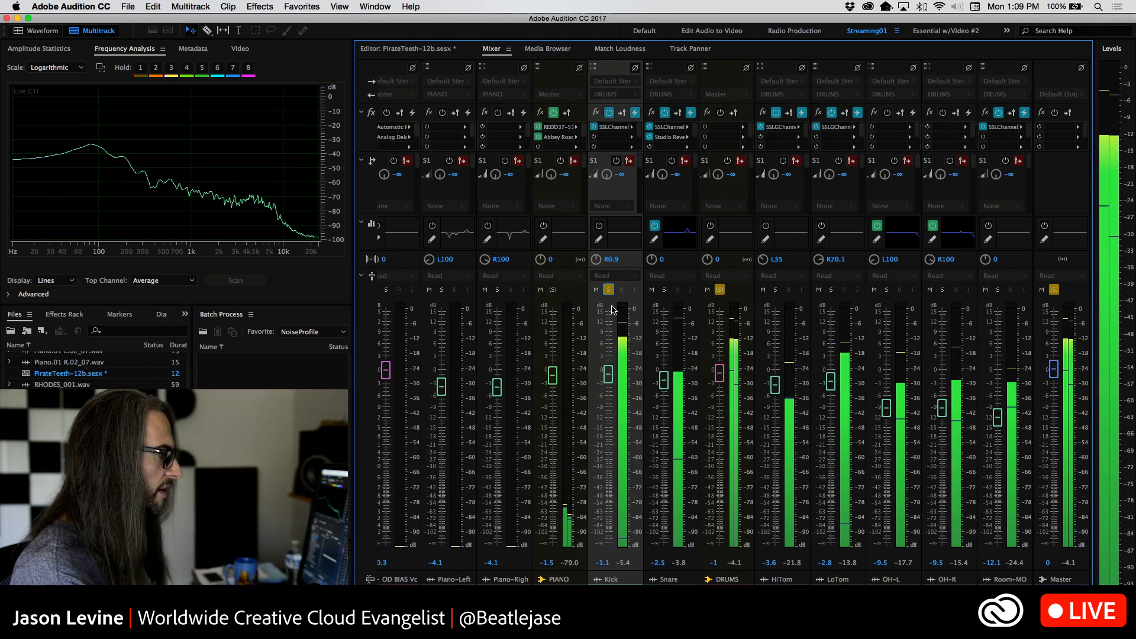
{"action": "left_click", "coordinate": [665, 291]}
{"action": "left_click", "coordinate": [612, 292]}
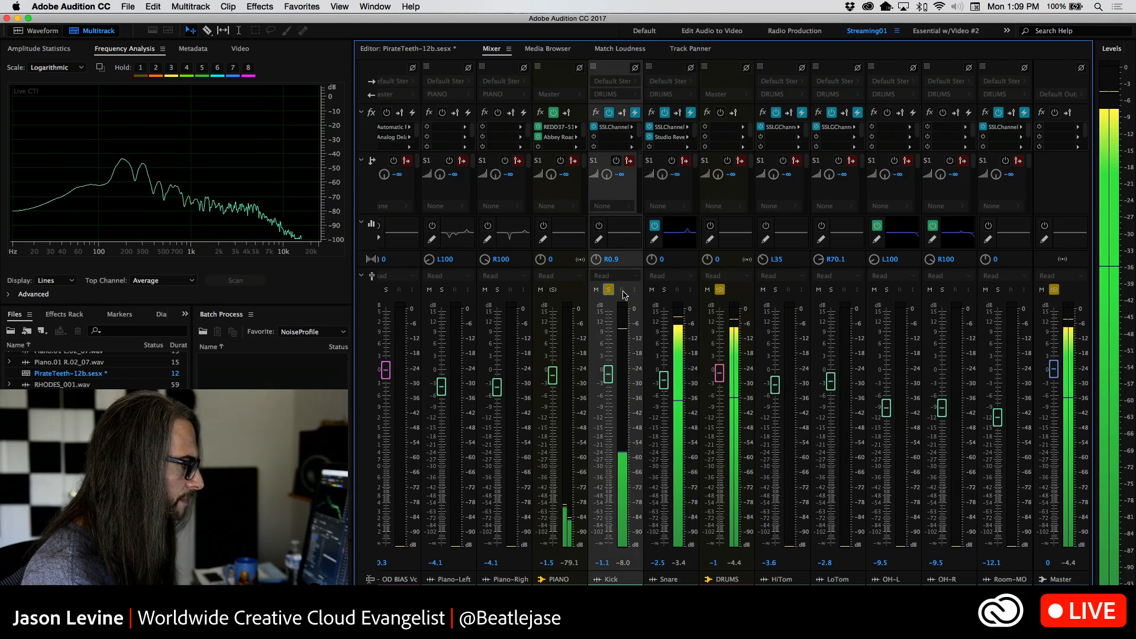
{"action": "left_click", "coordinate": [663, 289]}
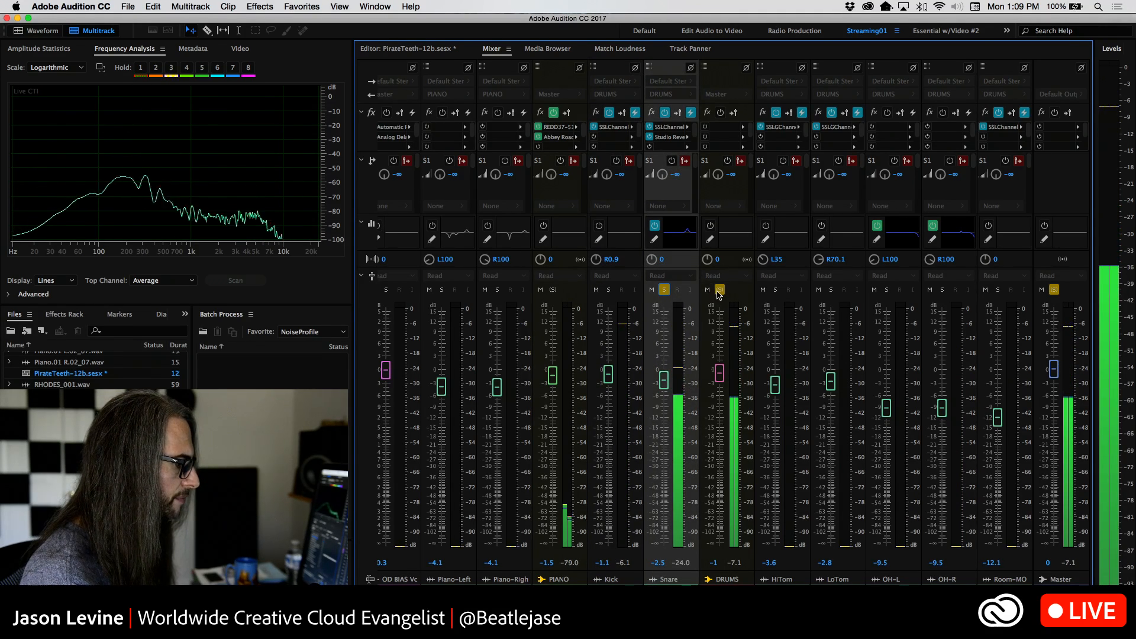
Step: Audition the OH-L and OH-R overhead tracks soloed together
{"action": "left_click", "coordinate": [886, 290]}
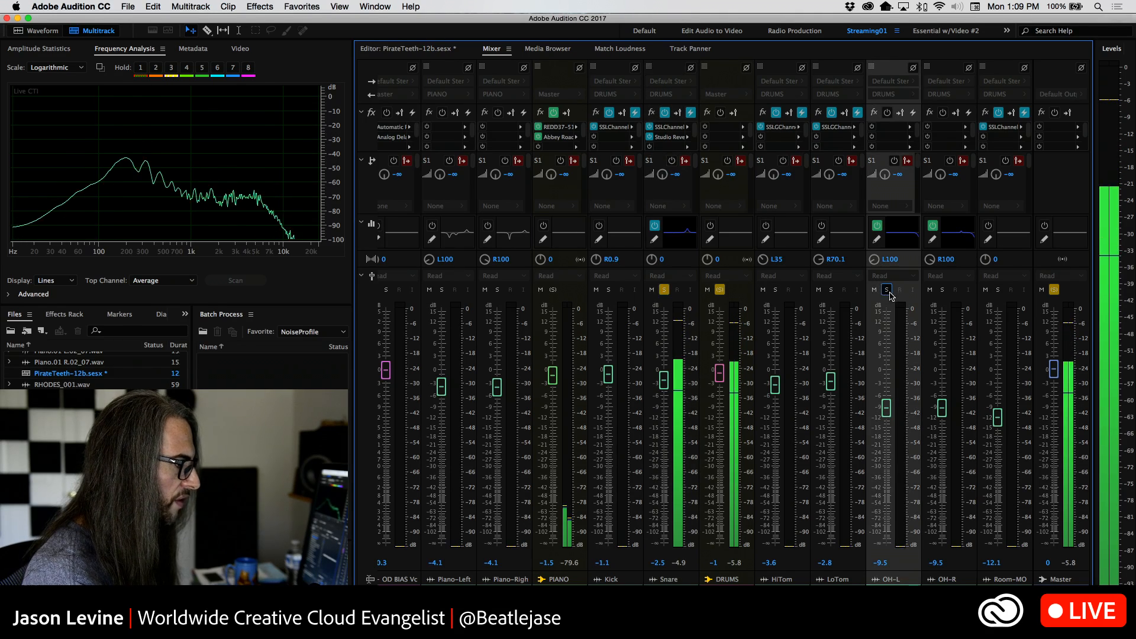
{"action": "left_click", "coordinate": [941, 289]}
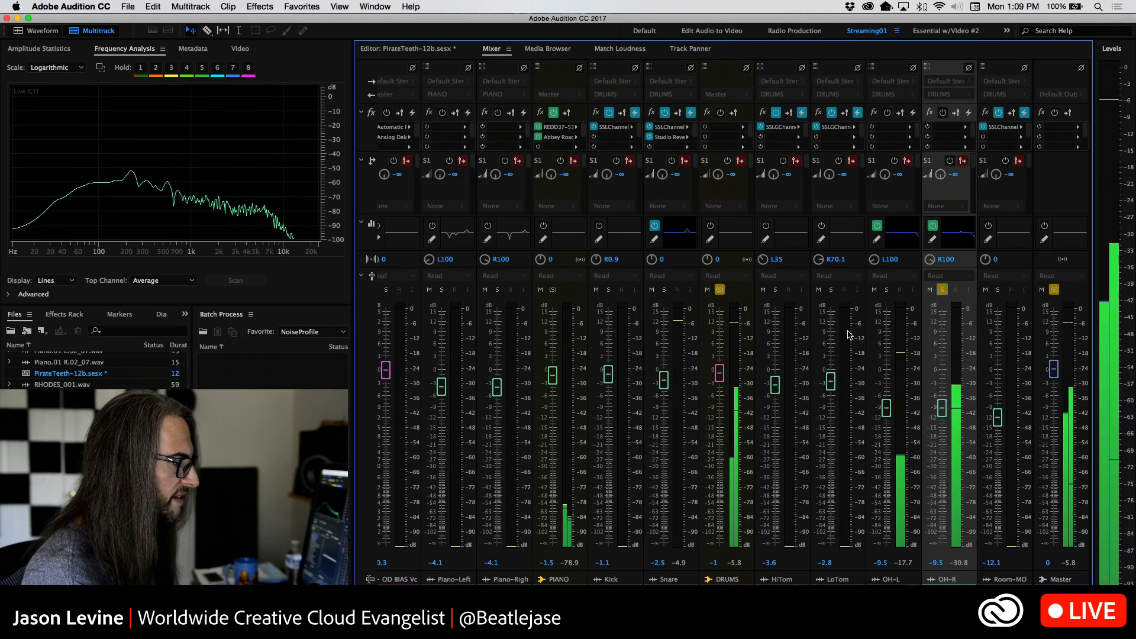
{"action": "left_click", "coordinate": [886, 290]}
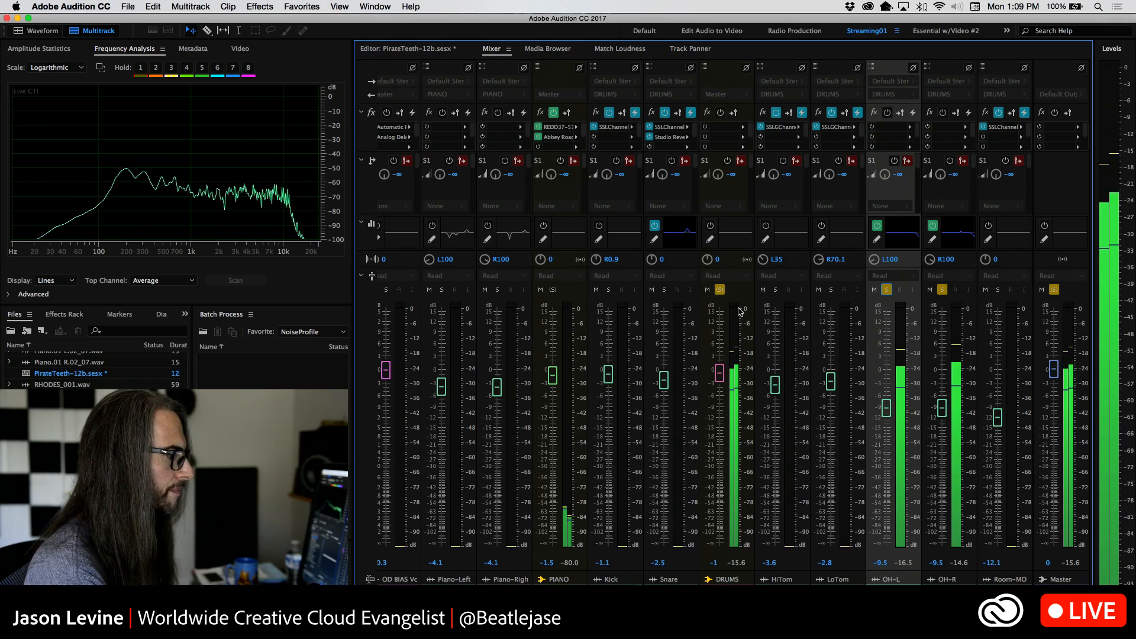
Step: Compare the full mix with the soloed DRUMS bus, leaving the bus soloed, and stop playback
{"action": "left_click", "coordinate": [719, 290]}
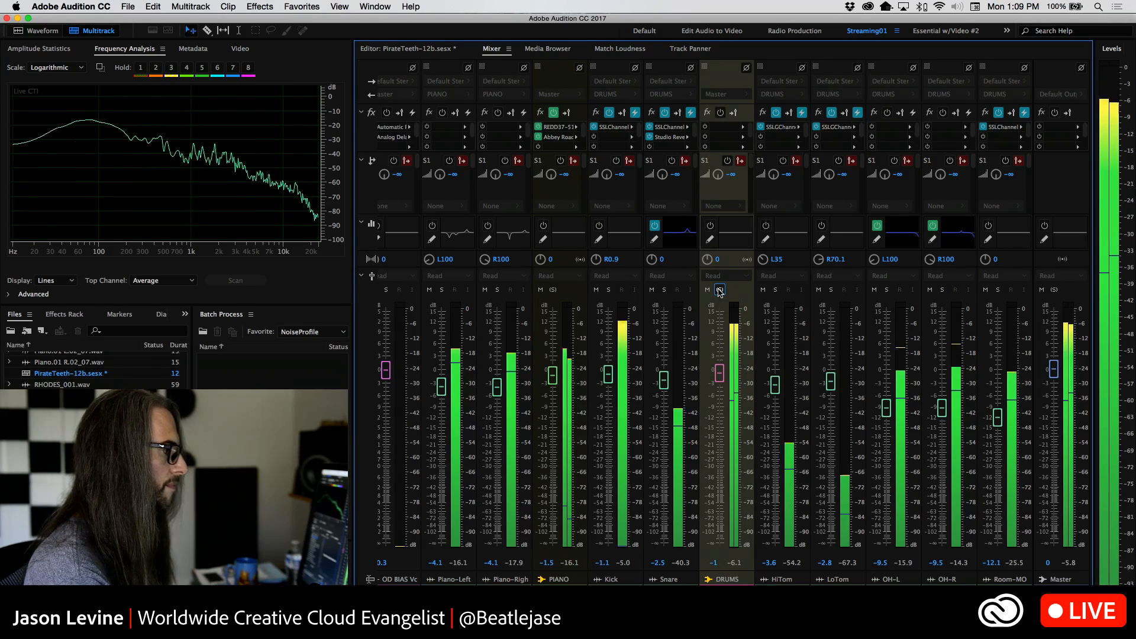
{"action": "left_click", "coordinate": [719, 290]}
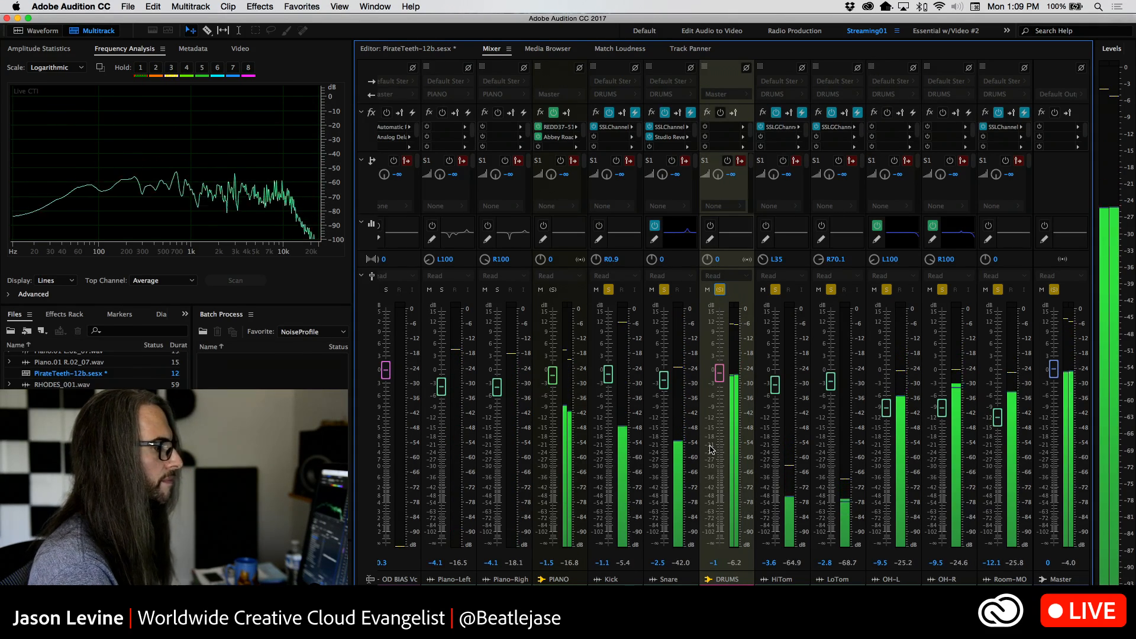
{"action": "key", "text": "space"}
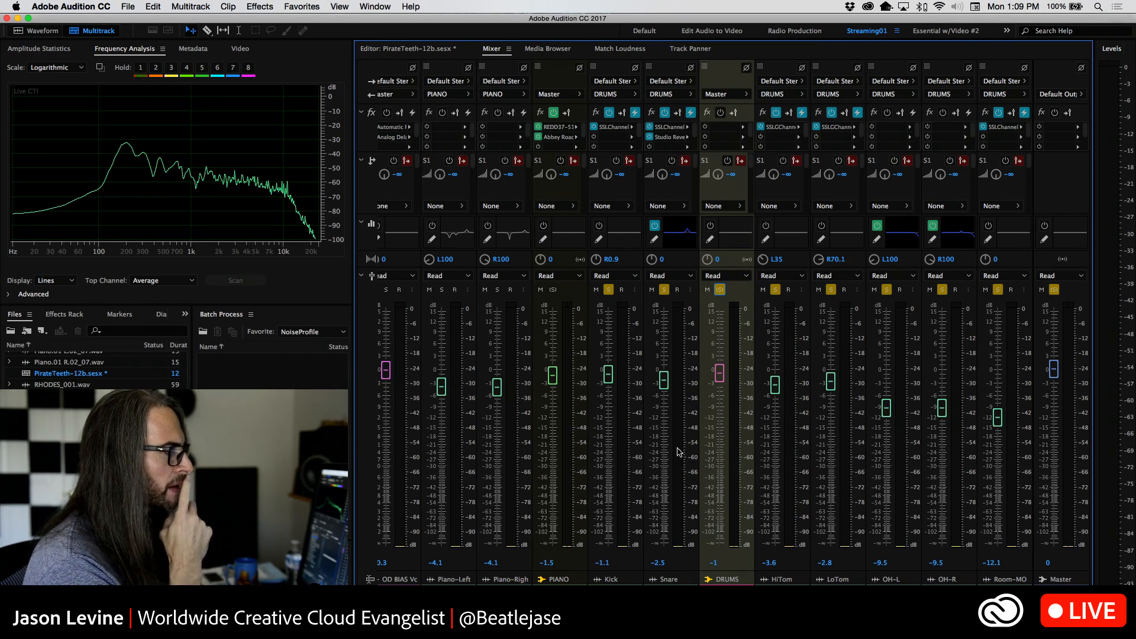
Step: Insert a Multiband Compressor in the first effect slot of the DRUMS bus and reposition its window
{"action": "left_click", "coordinate": [743, 127]}
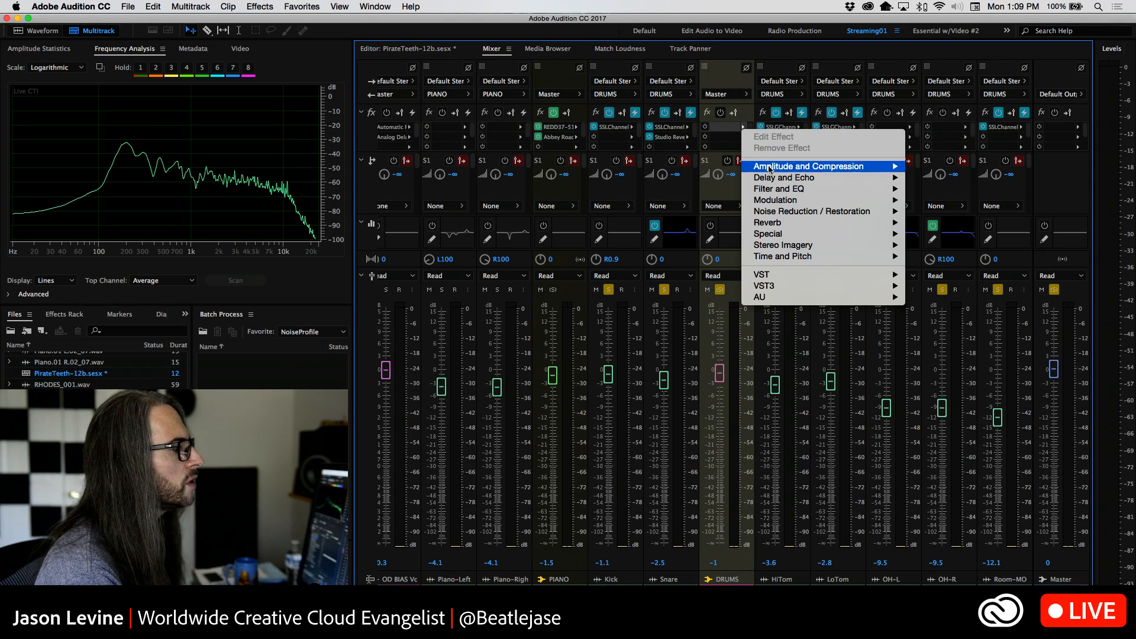
{"action": "mouse_move", "coordinate": [846, 167]}
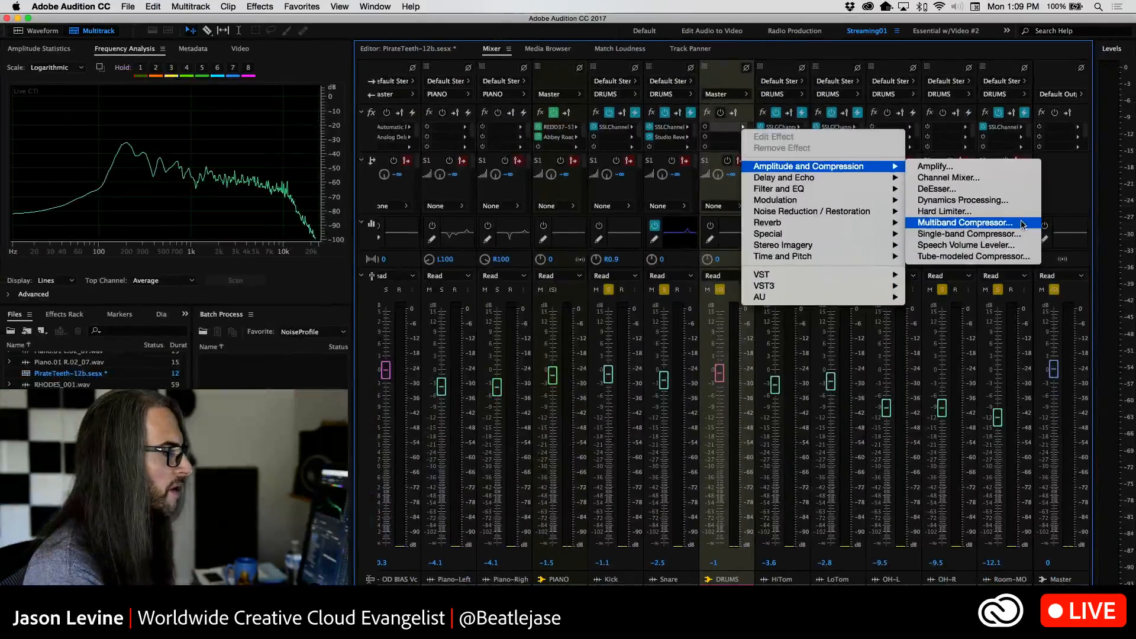
{"action": "left_click", "coordinate": [1020, 220]}
{"action": "left_click_drag", "start_coordinate": [559, 130], "coordinate": [612, 95]}
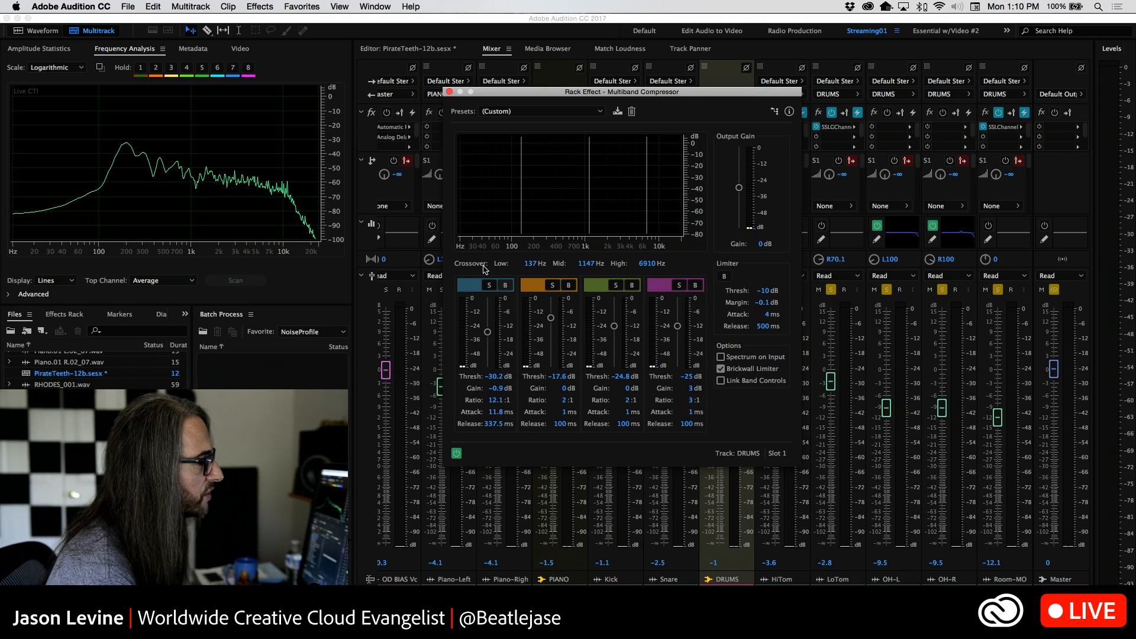
{"action": "left_click", "coordinate": [601, 112]}
{"action": "left_click", "coordinate": [602, 113]}
{"action": "left_click", "coordinate": [602, 114]}
{"action": "left_click", "coordinate": [601, 112]}
{"action": "left_click", "coordinate": [601, 112]}
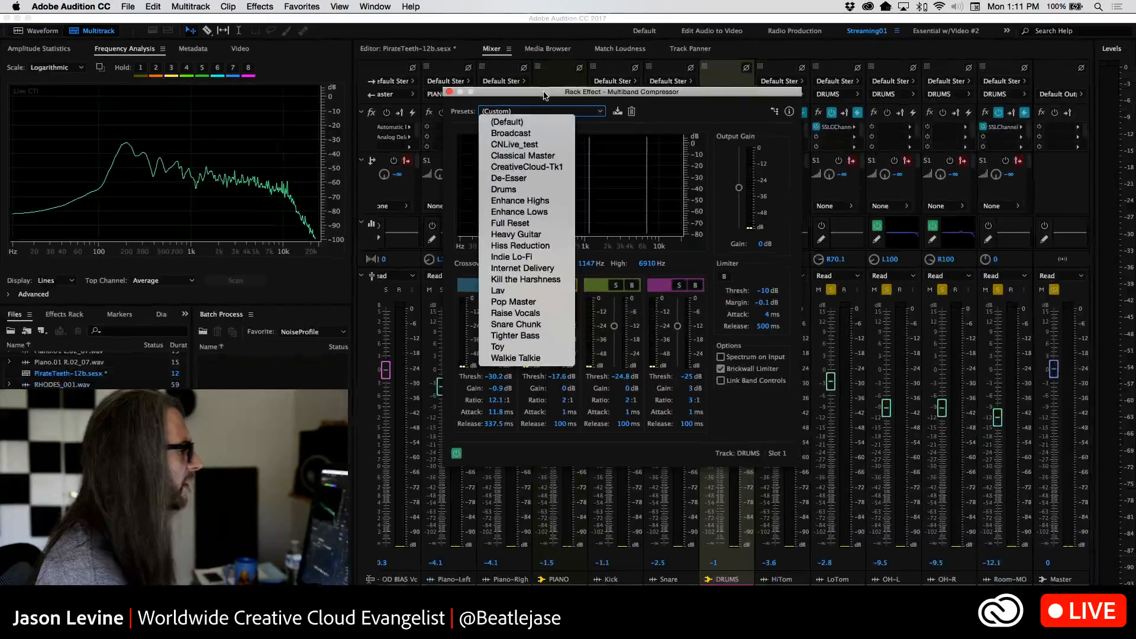
{"action": "left_click", "coordinate": [545, 94]}
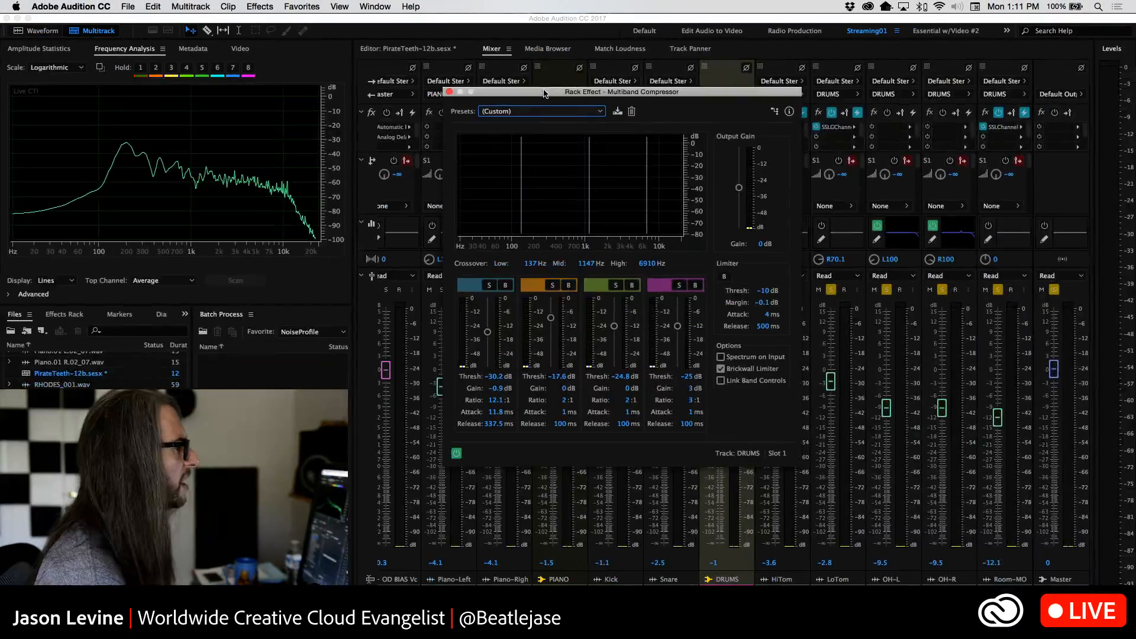
Step: Bypass all the frequency bands of the Multiband Compressor so only its limiter acts
{"action": "left_click", "coordinate": [506, 286]}
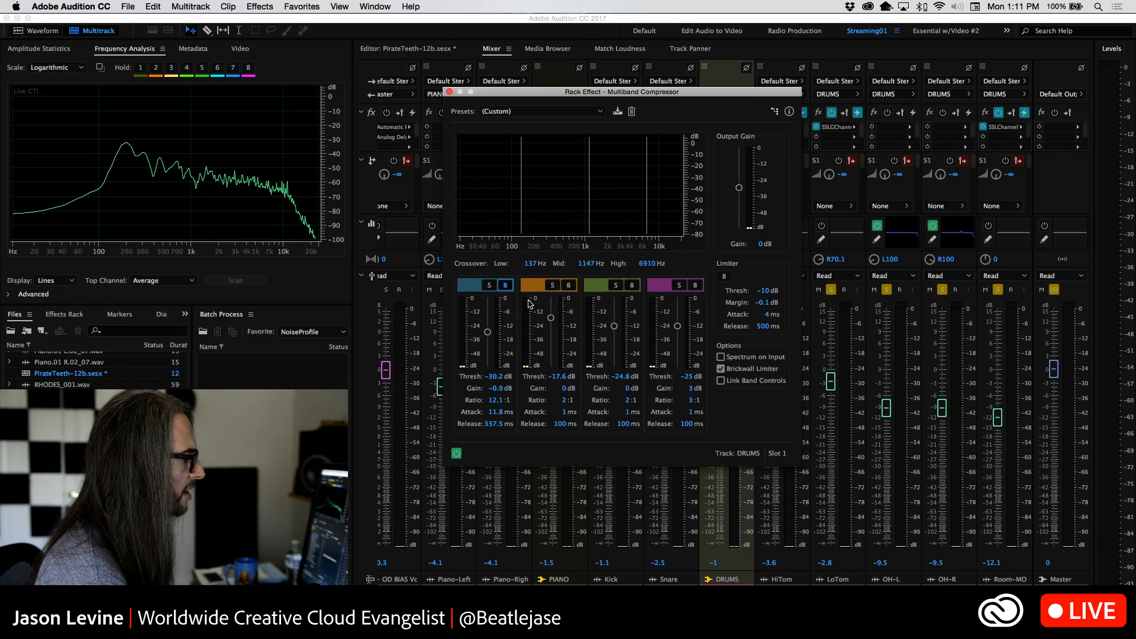
{"action": "left_click", "coordinate": [568, 285]}
{"action": "left_click", "coordinate": [632, 285]}
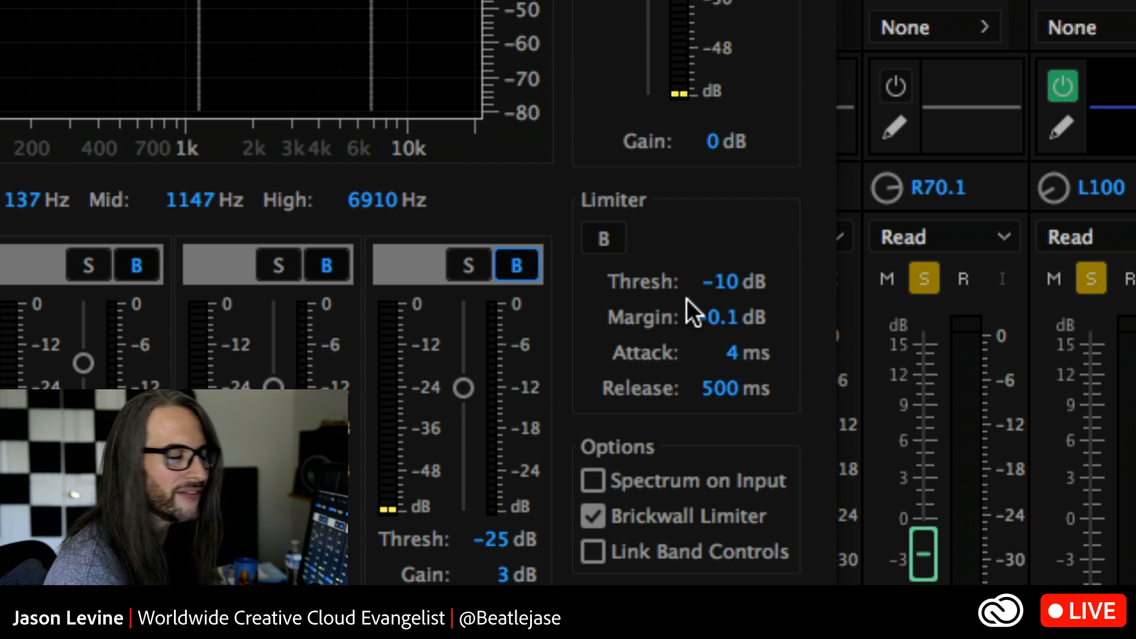
Step: Set the limiter's margin to -2 dB and its threshold to 0 dB
{"action": "left_click_drag", "start_coordinate": [712, 323], "coordinate": [681, 328]}
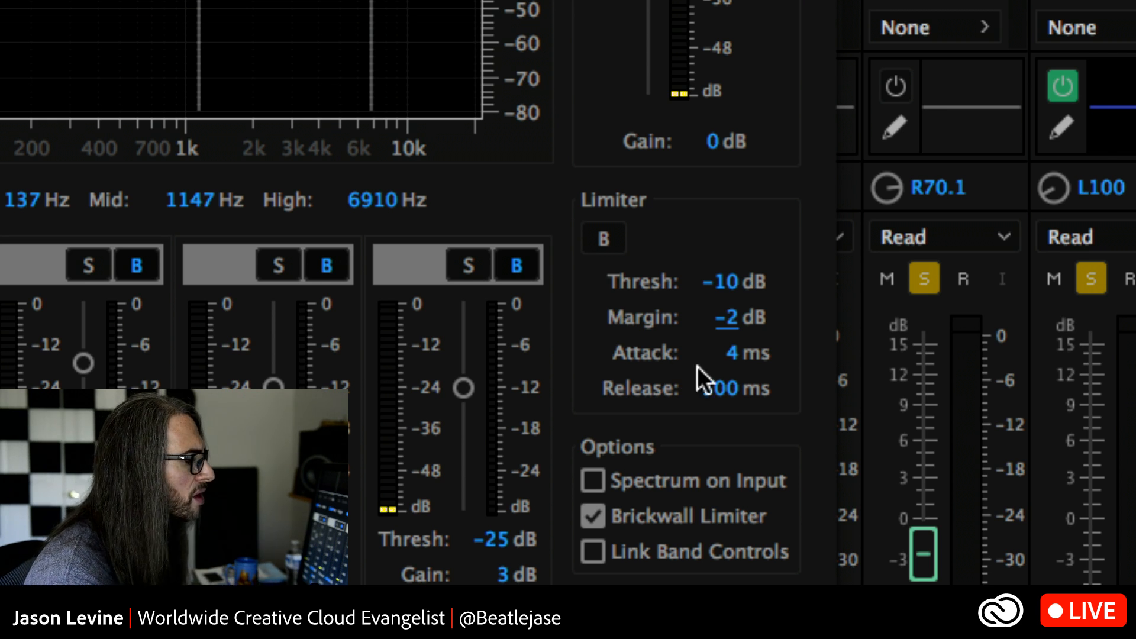
{"action": "mouse_move", "coordinate": [729, 362]}
{"action": "left_mouse_down"}
{"action": "mouse_move", "coordinate": [684, 357]}
{"action": "mouse_move", "coordinate": [735, 363]}
{"action": "mouse_move", "coordinate": [720, 364]}
{"action": "left_mouse_up"}
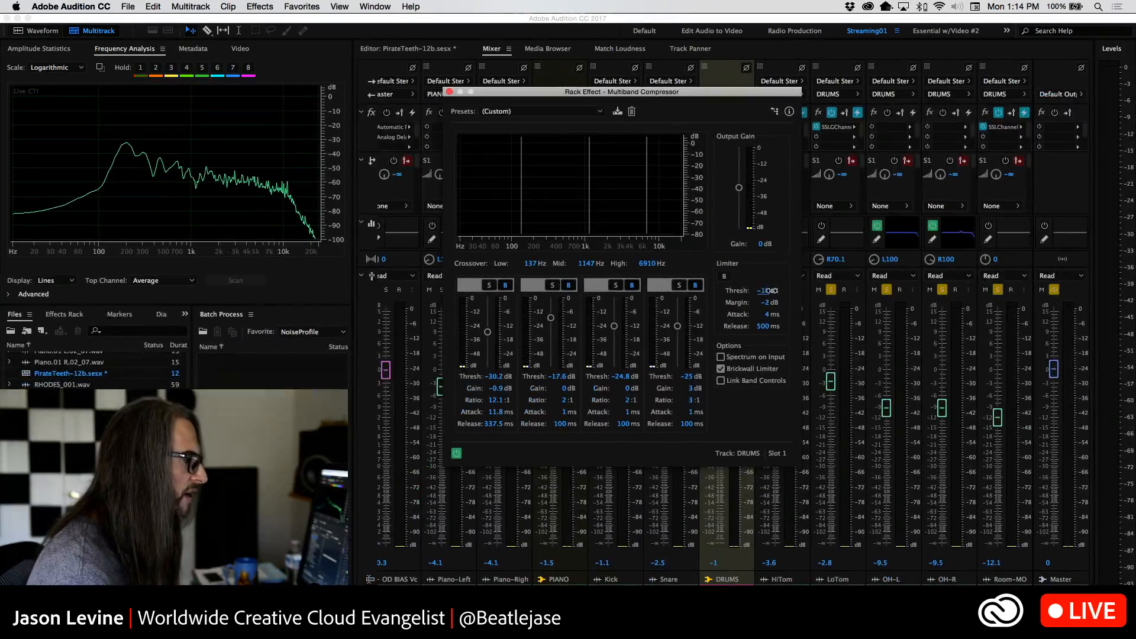
{"action": "left_click_drag", "start_coordinate": [772, 290], "coordinate": [850, 287]}
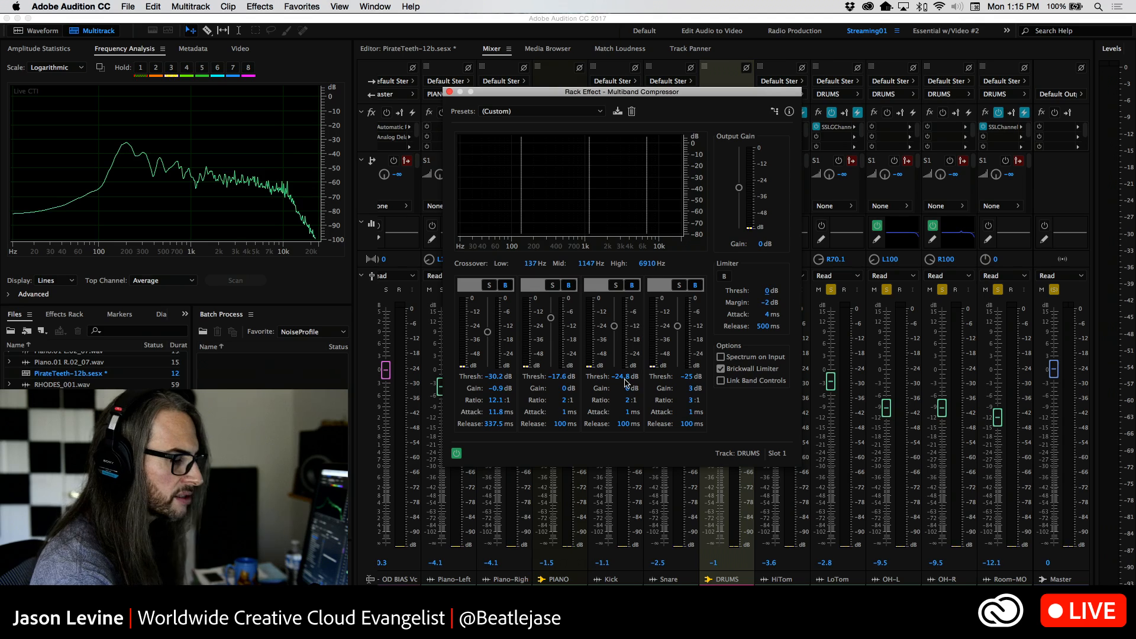
Step: Play the song with the multitrack timeline in view and lower the limiter's threshold to -11.3 dB
{"action": "left_click", "coordinate": [446, 51]}
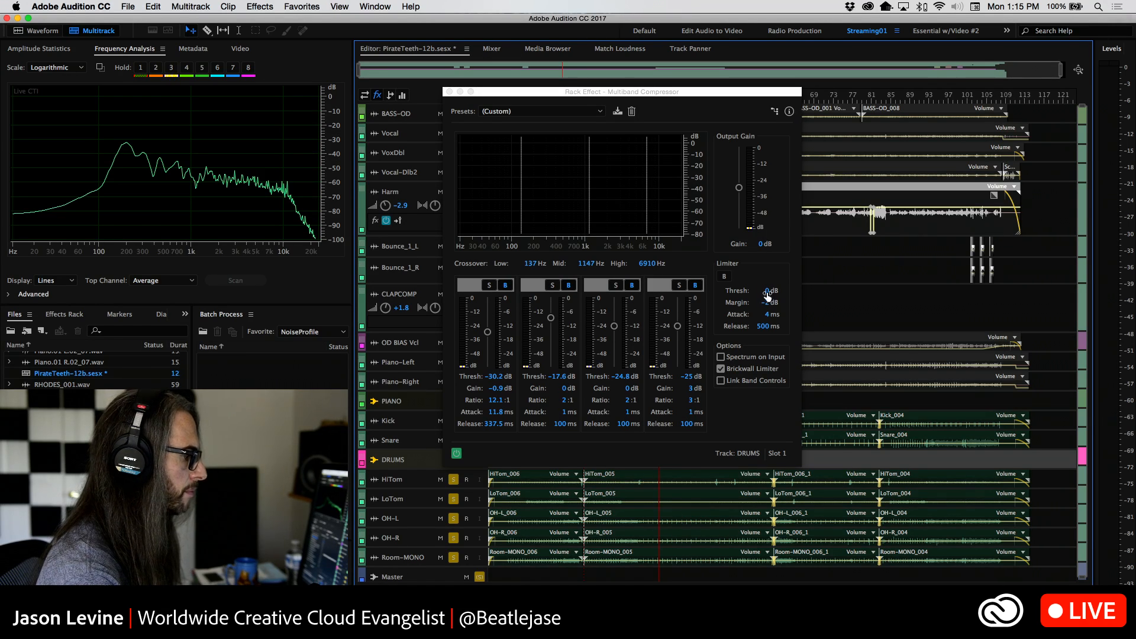
{"action": "left_click", "coordinate": [674, 97]}
{"action": "key", "text": "space"}
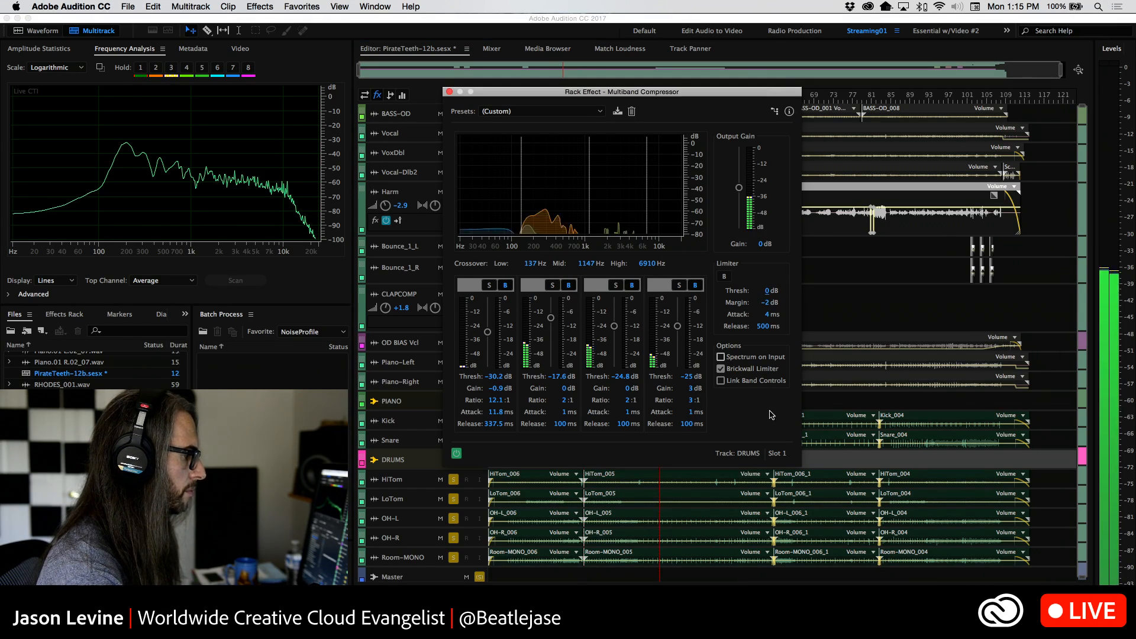
{"action": "left_click", "coordinate": [763, 290]}
{"action": "type", "text": "-2.5"}
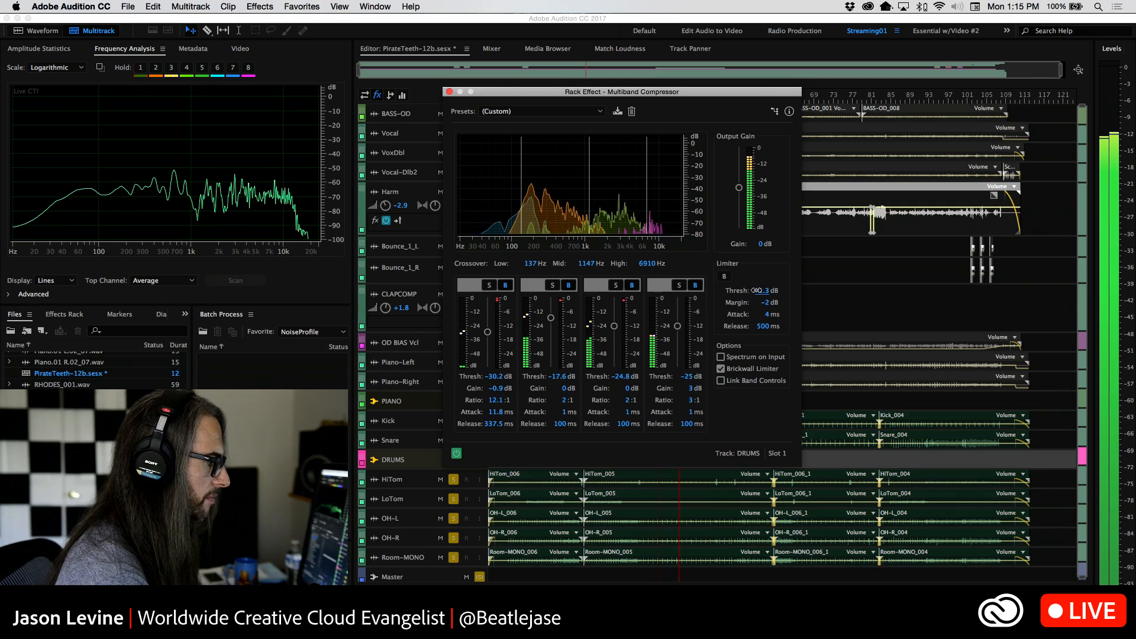
{"action": "key", "text": "Return"}
{"action": "left_click_drag", "start_coordinate": [749, 291], "coordinate": [694, 286]}
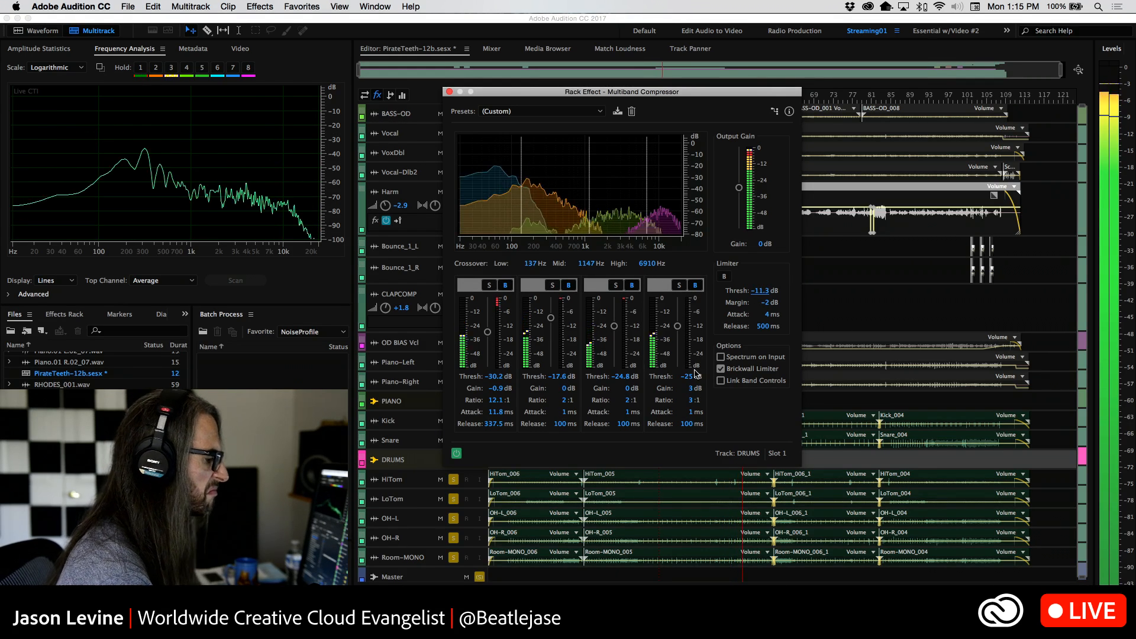
Step: Toggle the limiter's bypass to compare the drum sound, and lower its threshold to -17.4 dB
{"action": "left_click", "coordinate": [726, 277]}
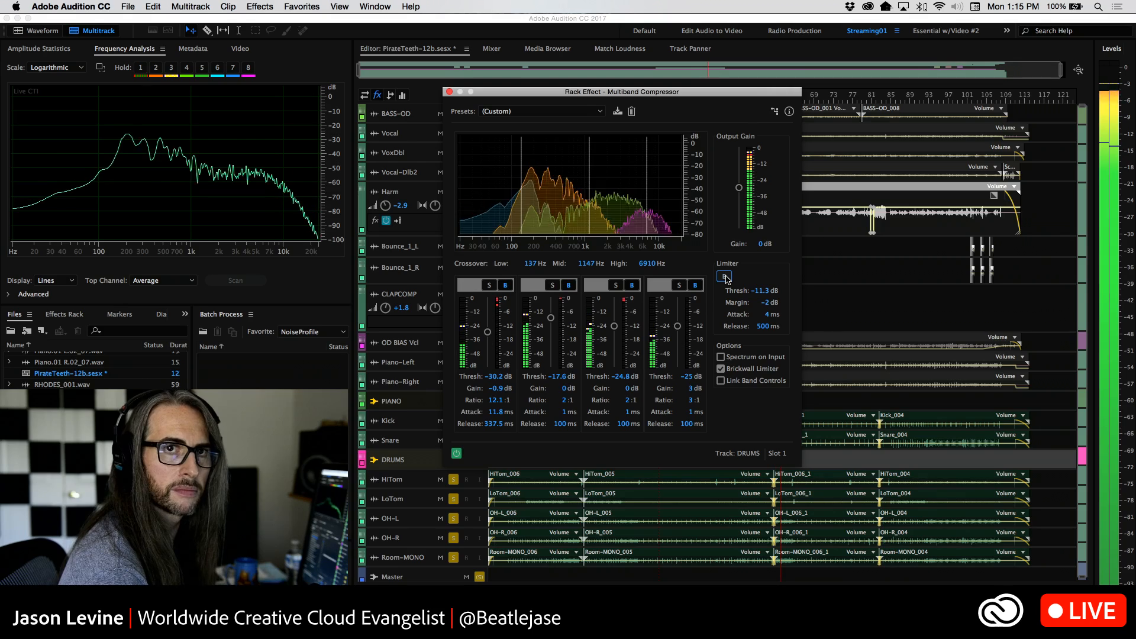
{"action": "left_click_drag", "start_coordinate": [761, 291], "coordinate": [759, 290]}
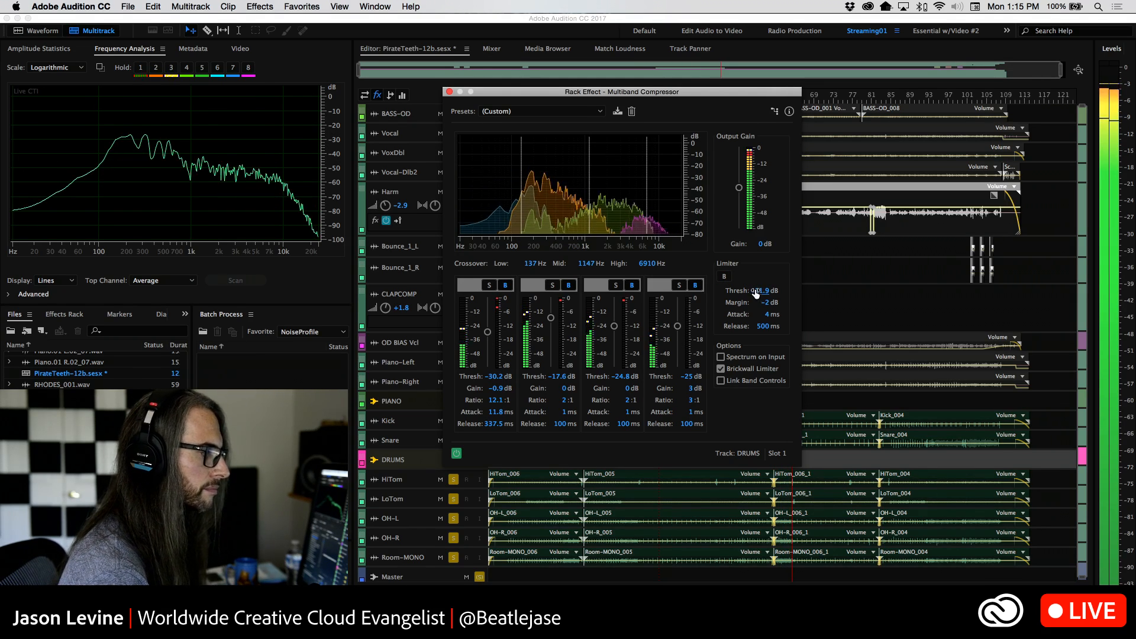
{"action": "left_click", "coordinate": [725, 277]}
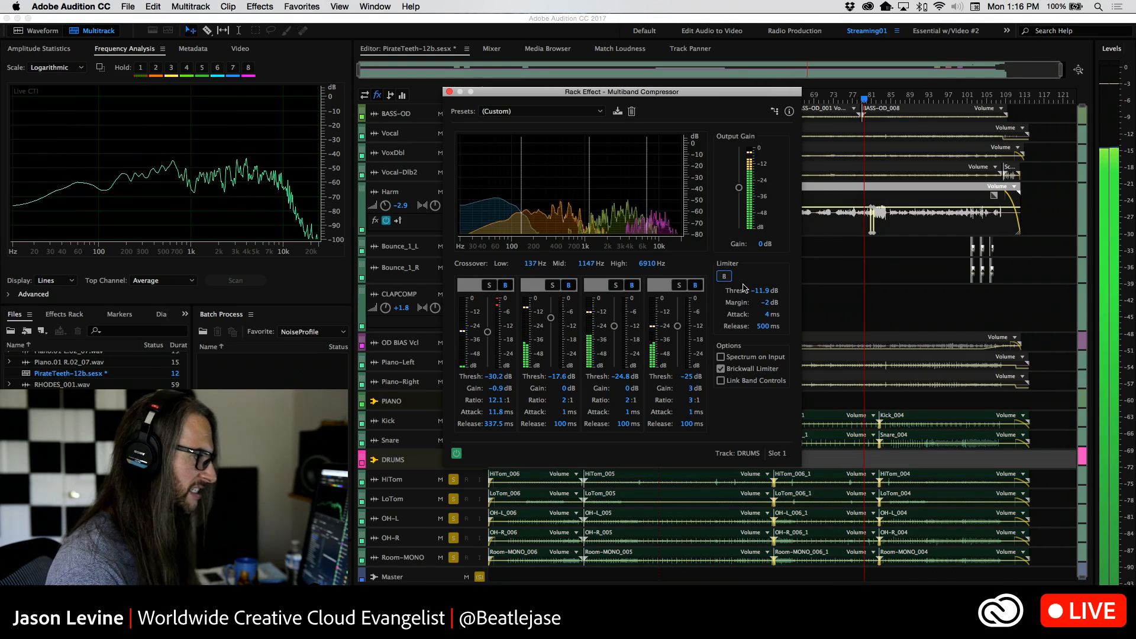
{"action": "left_click_drag", "start_coordinate": [759, 291], "coordinate": [725, 283]}
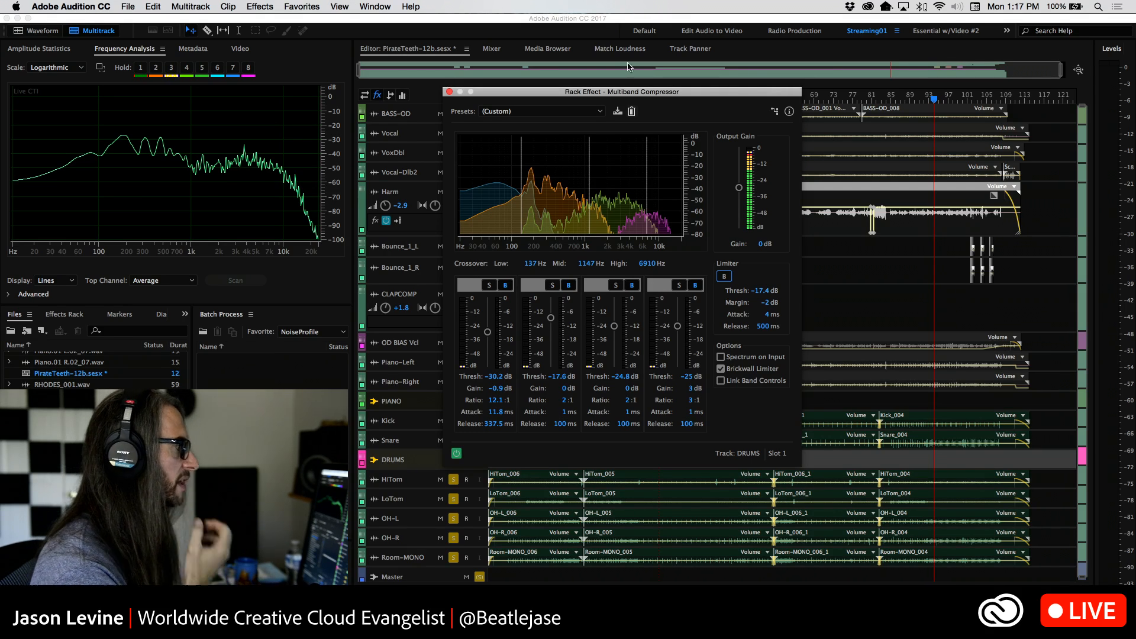
Step: Close the Multiband Compressor and switch the editor to the SomethingHappening_Mix06_ReScore.sesx session
{"action": "left_click", "coordinate": [448, 93]}
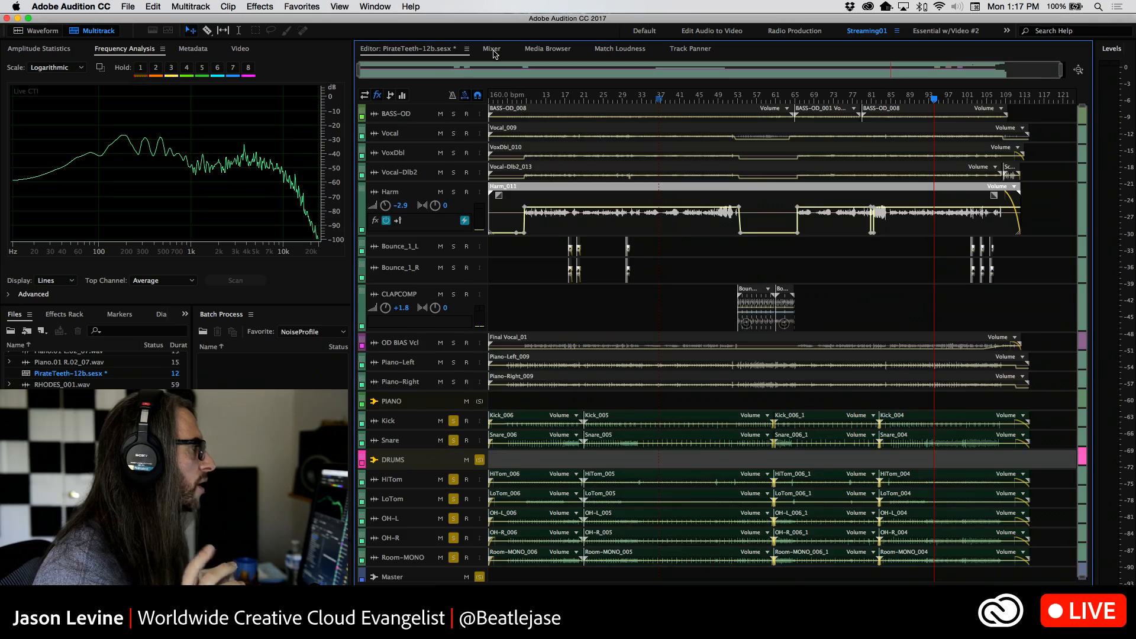
{"action": "left_click", "coordinate": [492, 51]}
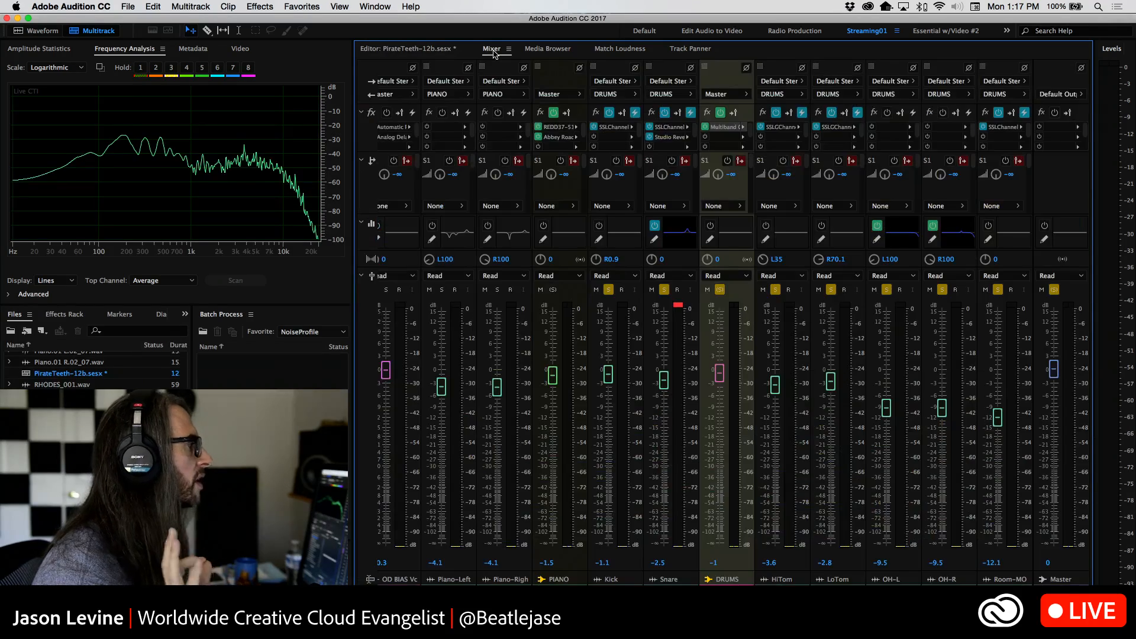
{"action": "left_click", "coordinate": [443, 52]}
{"action": "left_click", "coordinate": [466, 49]}
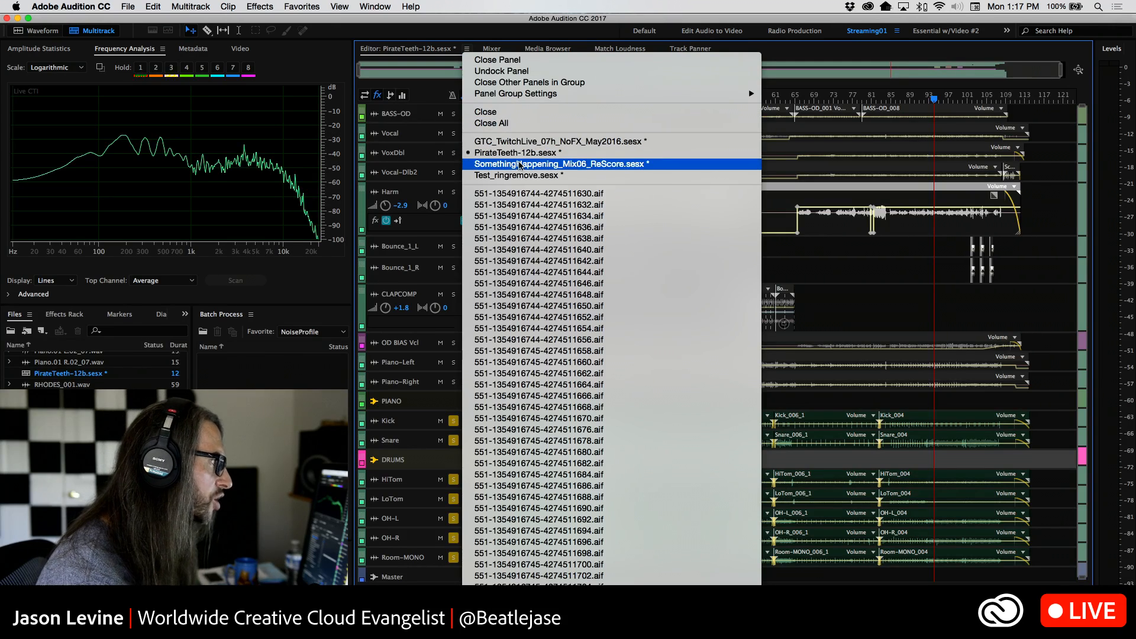
{"action": "left_click", "coordinate": [520, 165]}
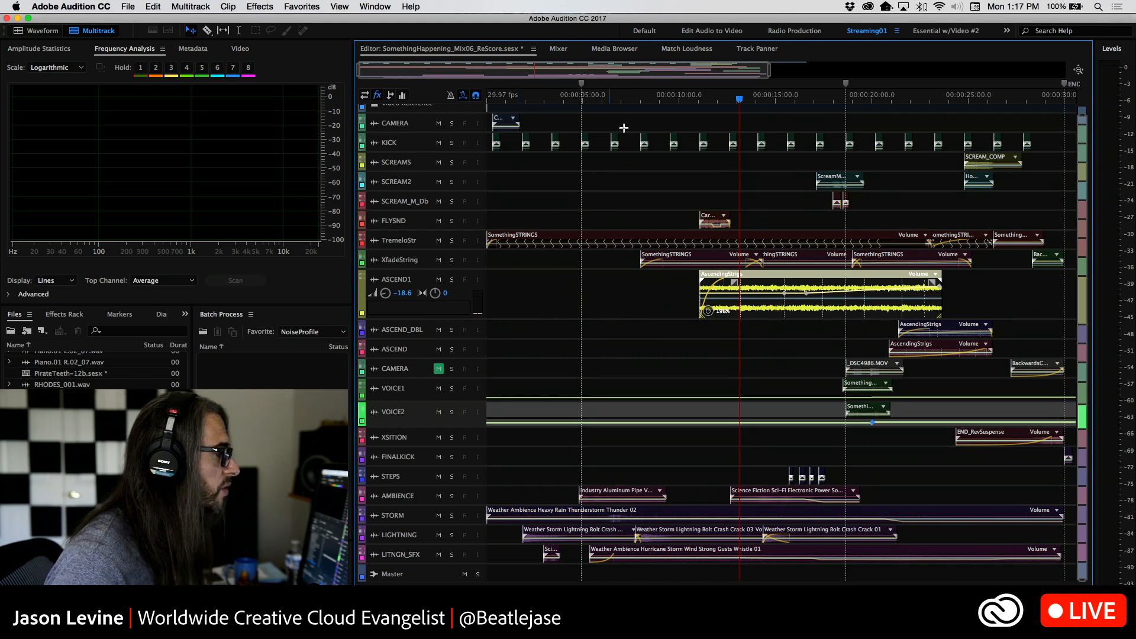
Step: Return the playhead to the start of the session and show the video preview
{"action": "left_click", "coordinate": [627, 100]}
{"action": "left_click_drag", "start_coordinate": [627, 100], "coordinate": [439, 92]}
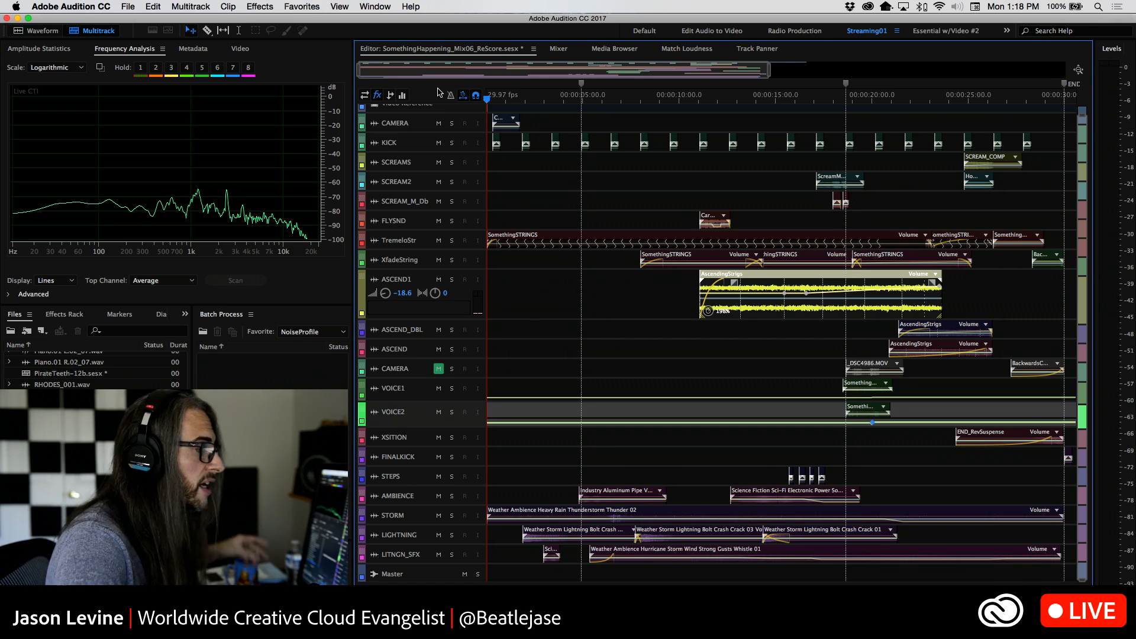
{"action": "left_click", "coordinate": [232, 50]}
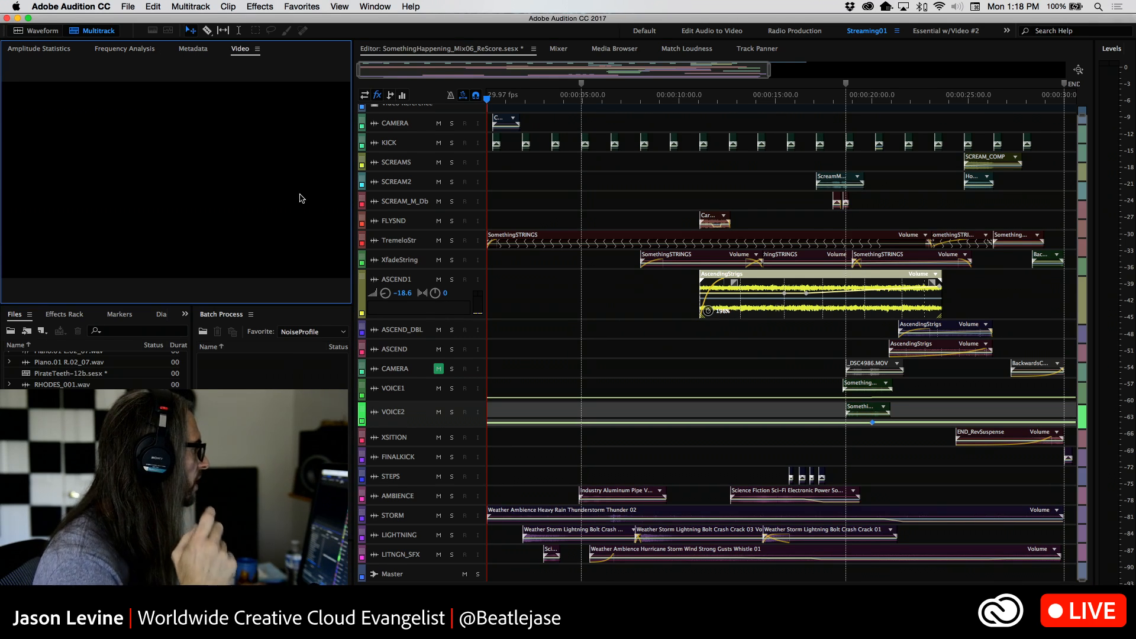
{"action": "right_click", "coordinate": [123, 167]}
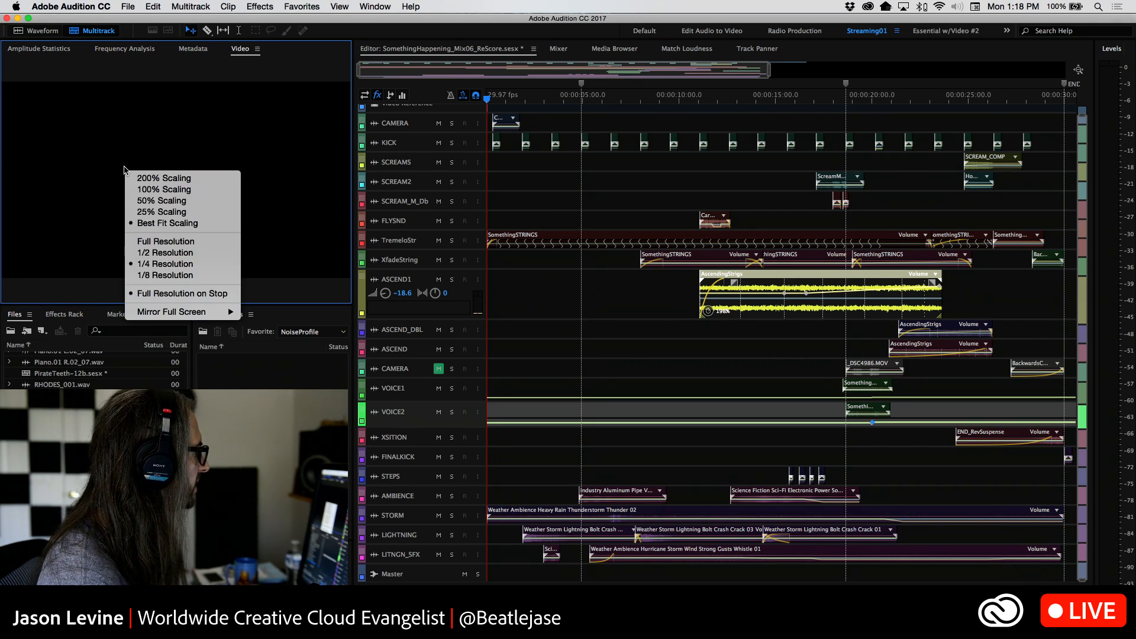
{"action": "left_click", "coordinate": [287, 143]}
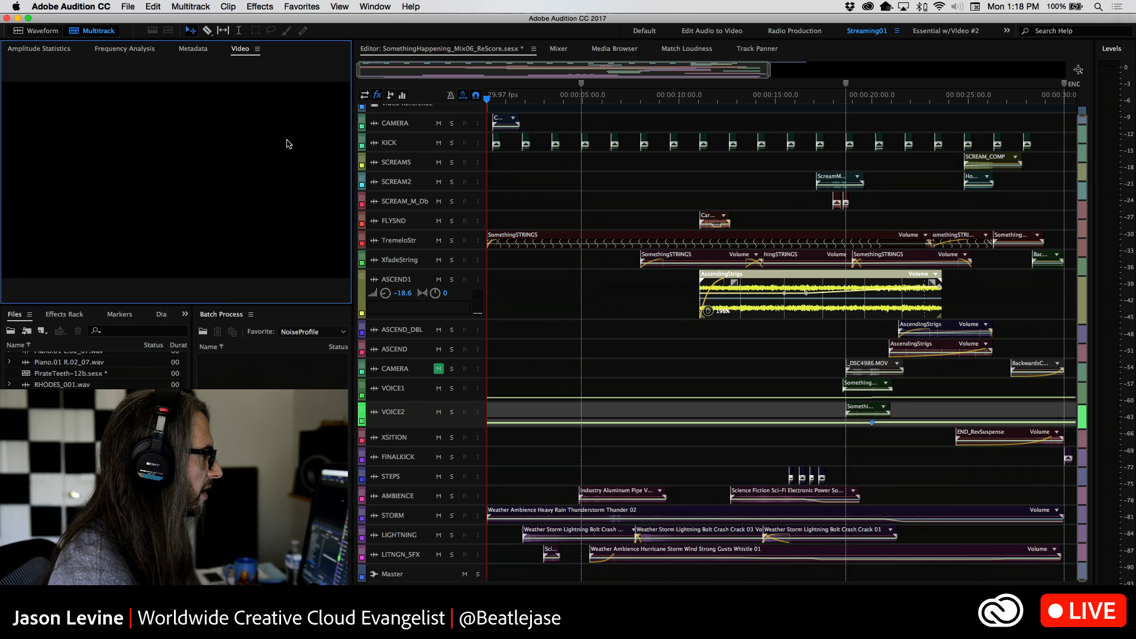
Step: Play the session in the multitrack timeline with its video from about 7.7 seconds
{"action": "left_click", "coordinate": [556, 52]}
{"action": "left_click", "coordinate": [480, 50]}
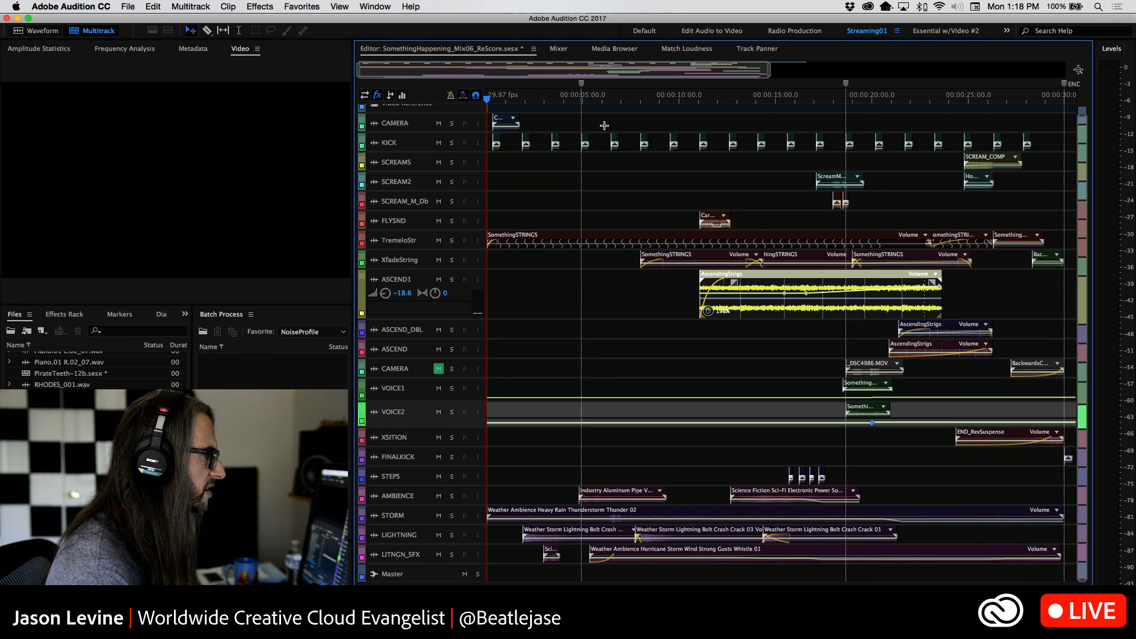
{"action": "left_click", "coordinate": [633, 99]}
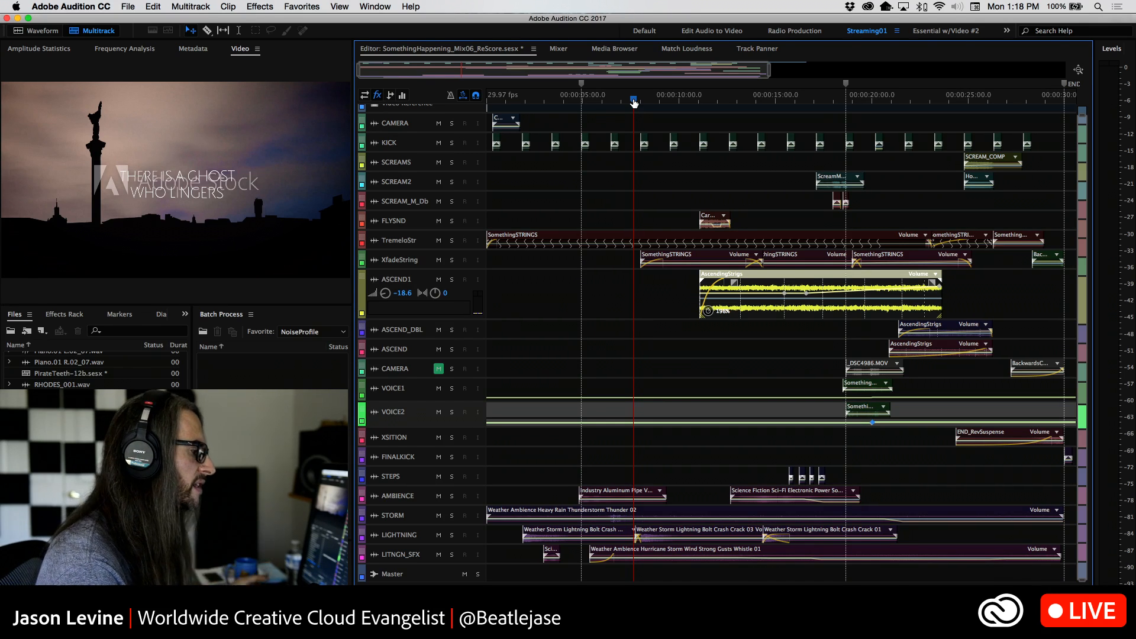
{"action": "key", "text": "space"}
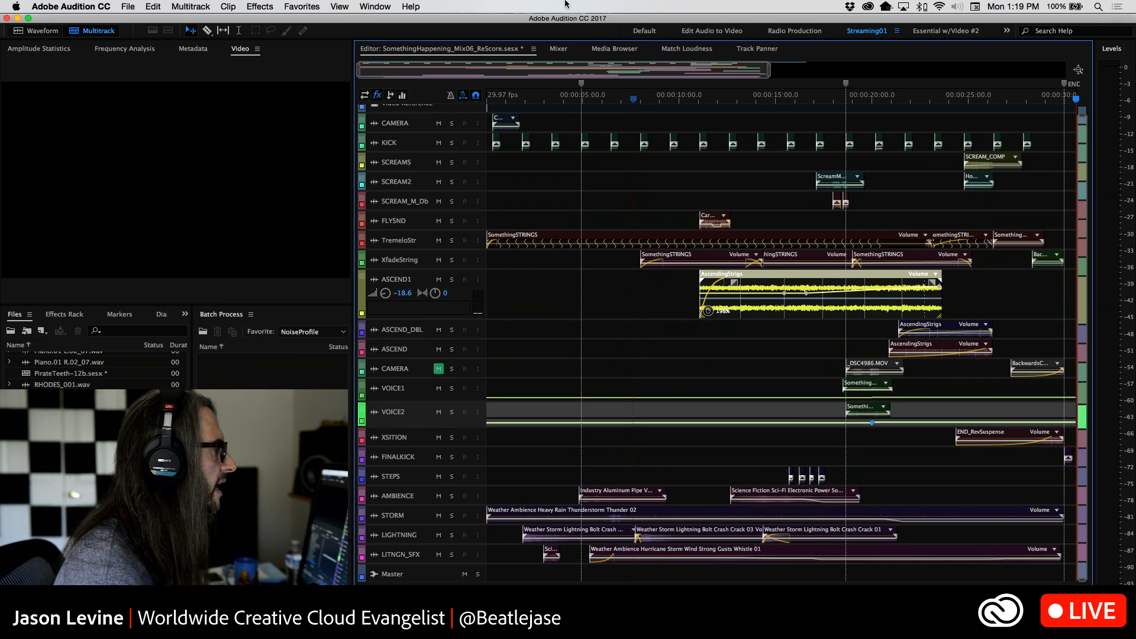
Step: Insert a Hard Limiter in the first effect slot of the Master track, review its settings and close it
{"action": "left_click", "coordinate": [558, 48]}
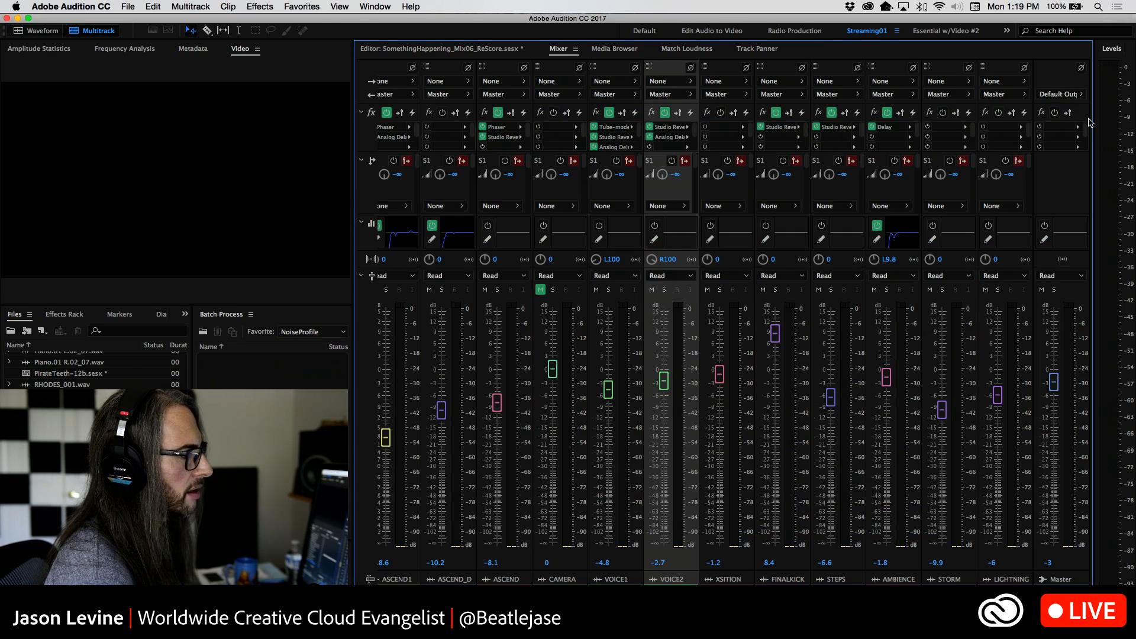
{"action": "left_click", "coordinate": [1077, 127]}
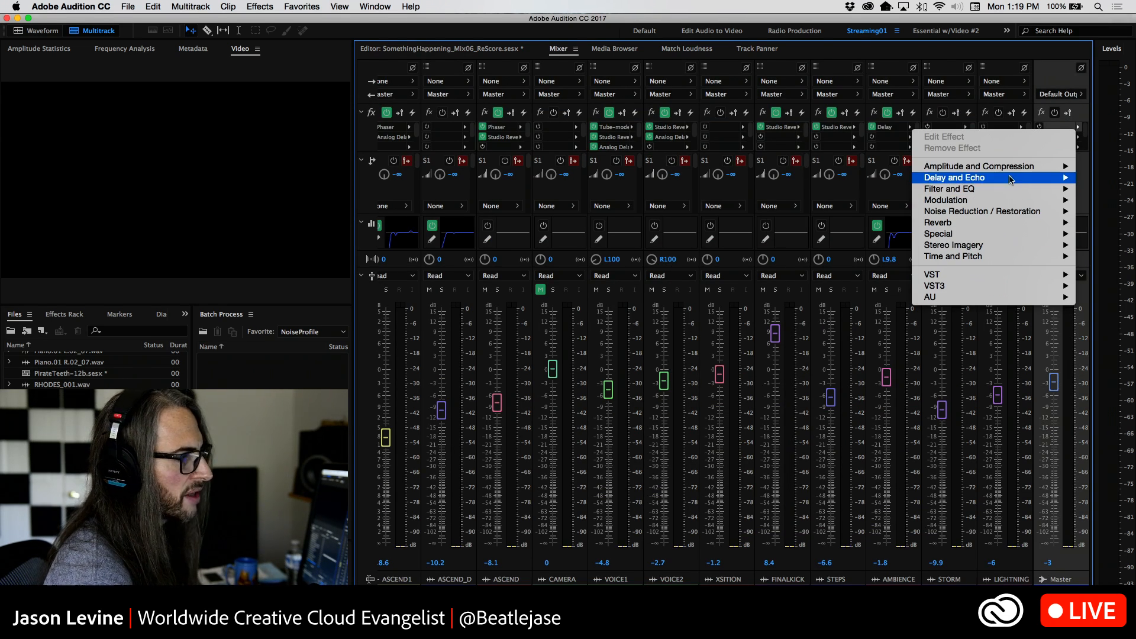
{"action": "mouse_move", "coordinate": [1003, 172]}
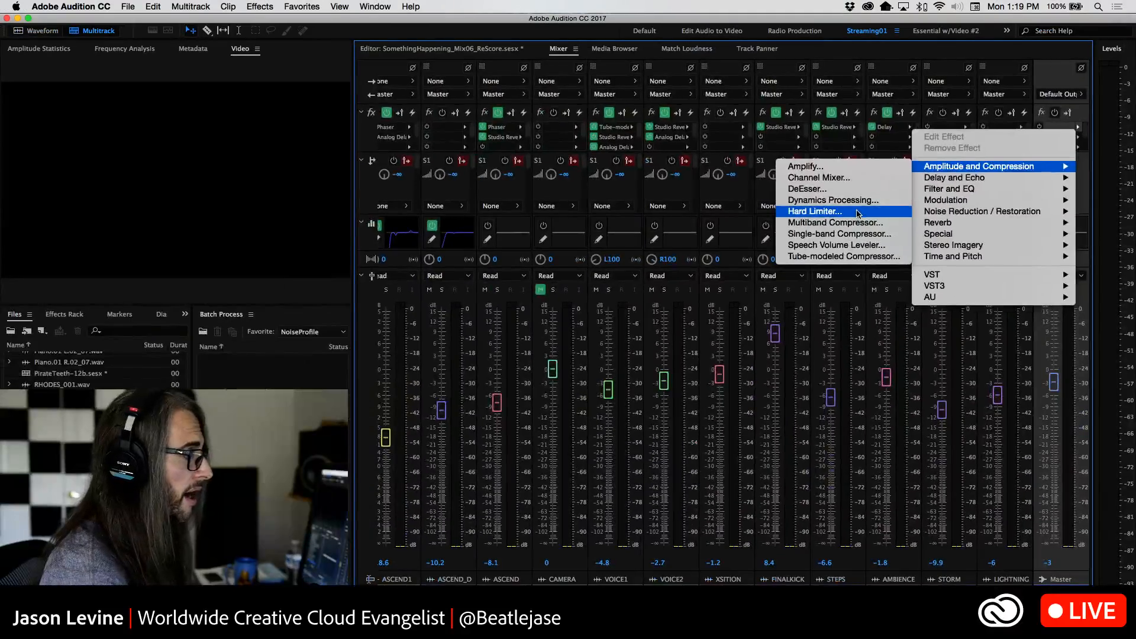
{"action": "left_click", "coordinate": [857, 213]}
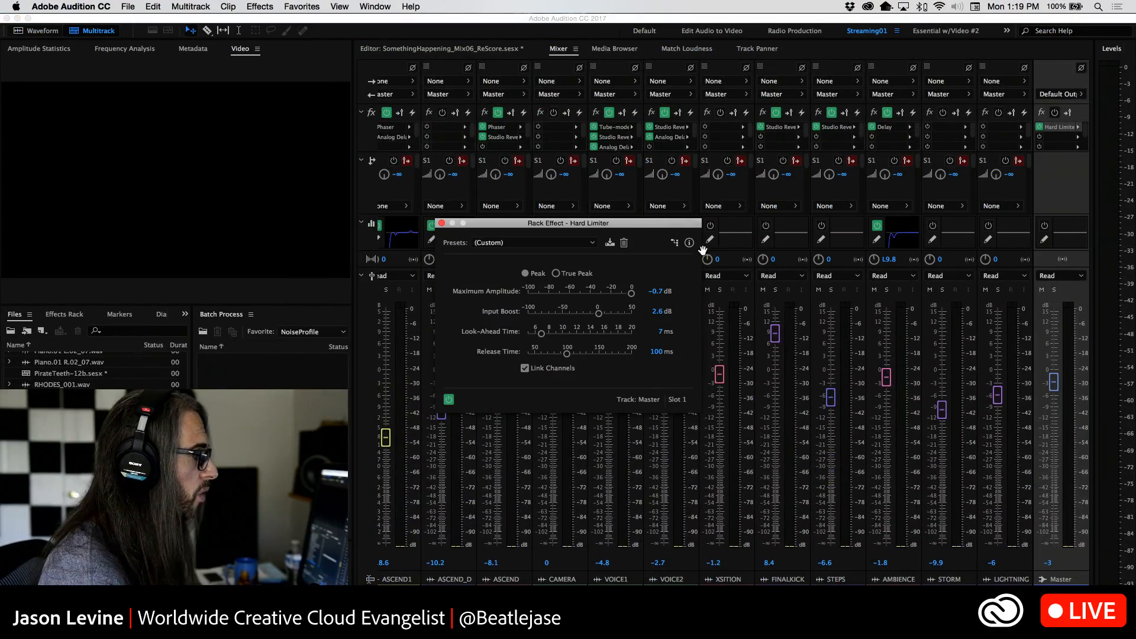
{"action": "left_click_drag", "start_coordinate": [624, 228], "coordinate": [706, 104]}
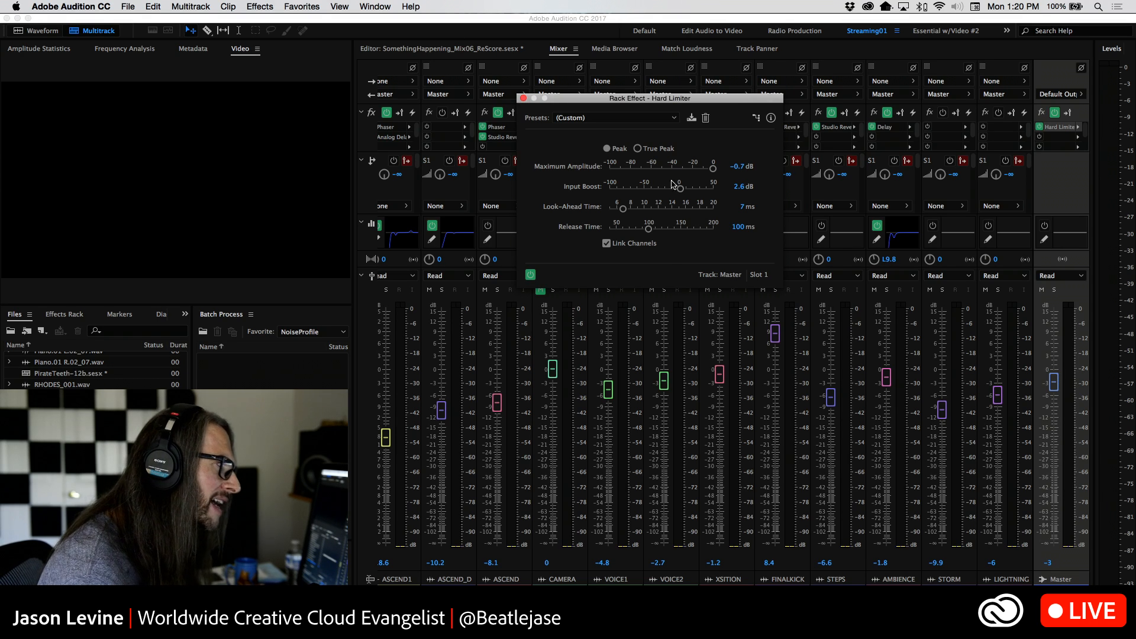
{"action": "left_click", "coordinate": [523, 99]}
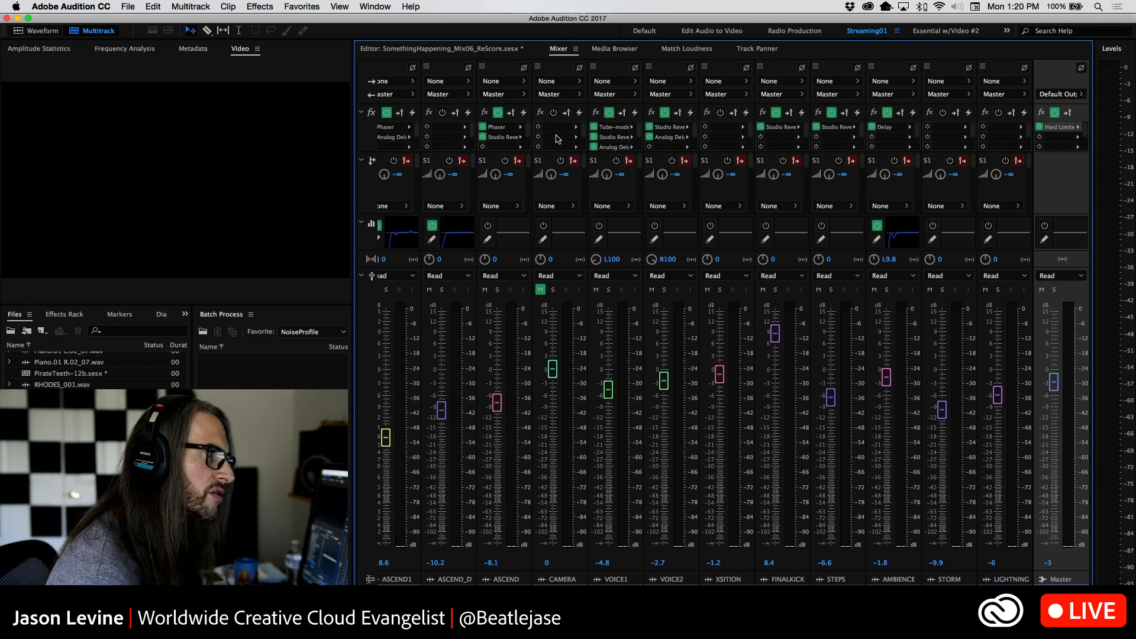
Step: Replace the Hard Limiter on the Master track with a Multiband Compressor
{"action": "left_click", "coordinate": [1077, 131]}
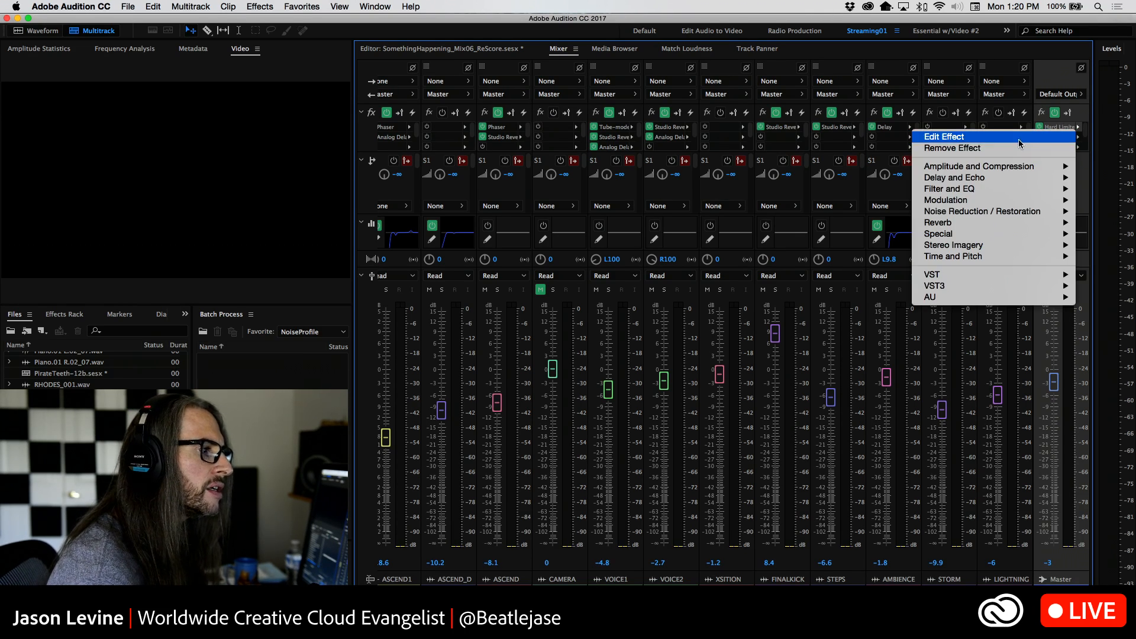
{"action": "mouse_move", "coordinate": [1006, 168]}
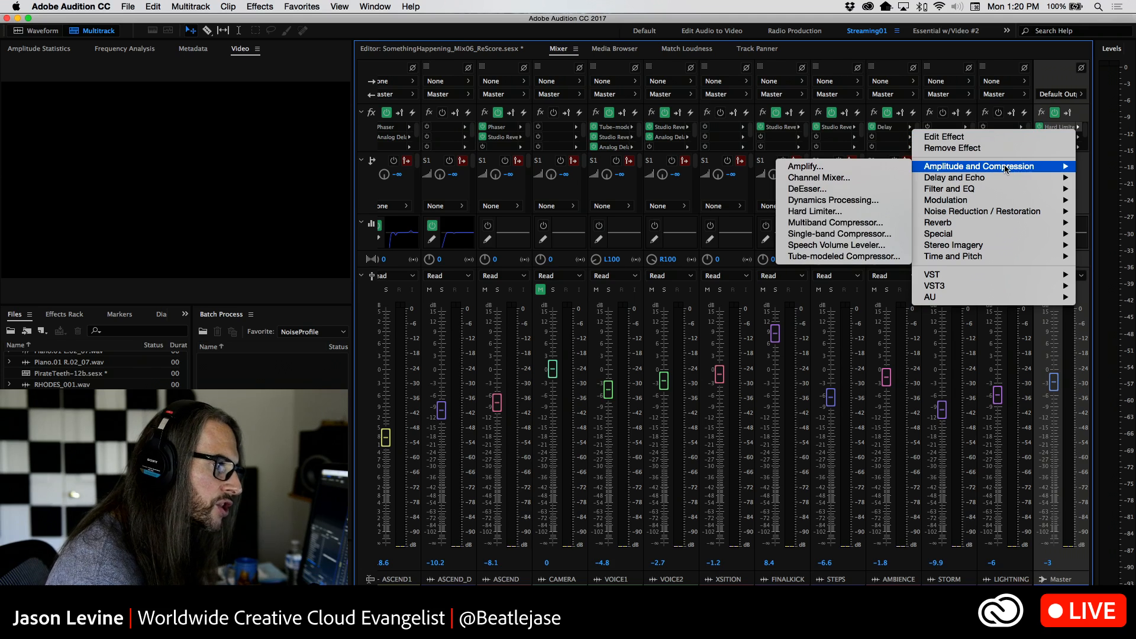
{"action": "left_click", "coordinate": [853, 223]}
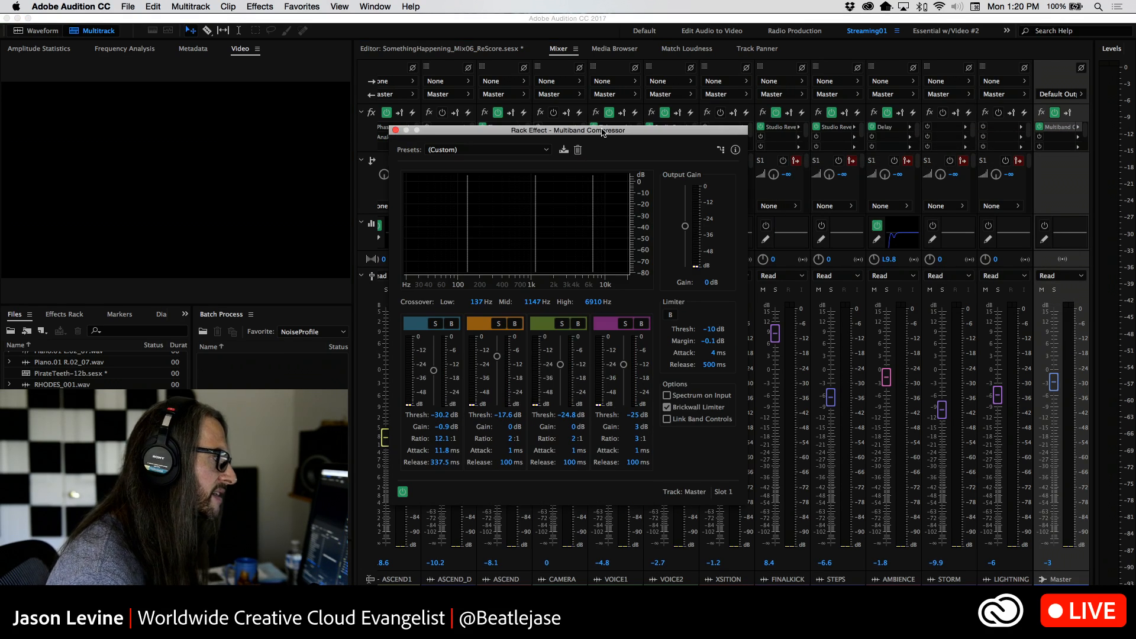
{"action": "left_click_drag", "start_coordinate": [600, 133], "coordinate": [756, 76]}
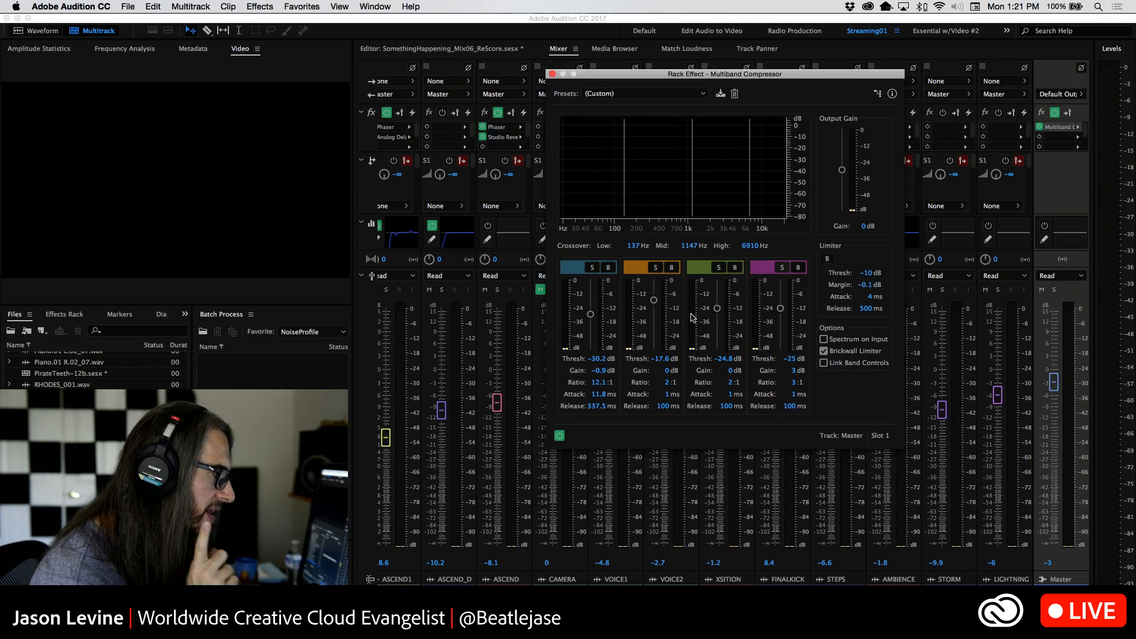
Step: Bypass all four bands of the Master's Multiband Compressor, and set its limiter's threshold to 0 dB and margin to -3 dB
{"action": "left_click", "coordinate": [608, 268]}
{"action": "left_click", "coordinate": [671, 268]}
{"action": "left_click", "coordinate": [734, 267]}
{"action": "left_click", "coordinate": [798, 268]}
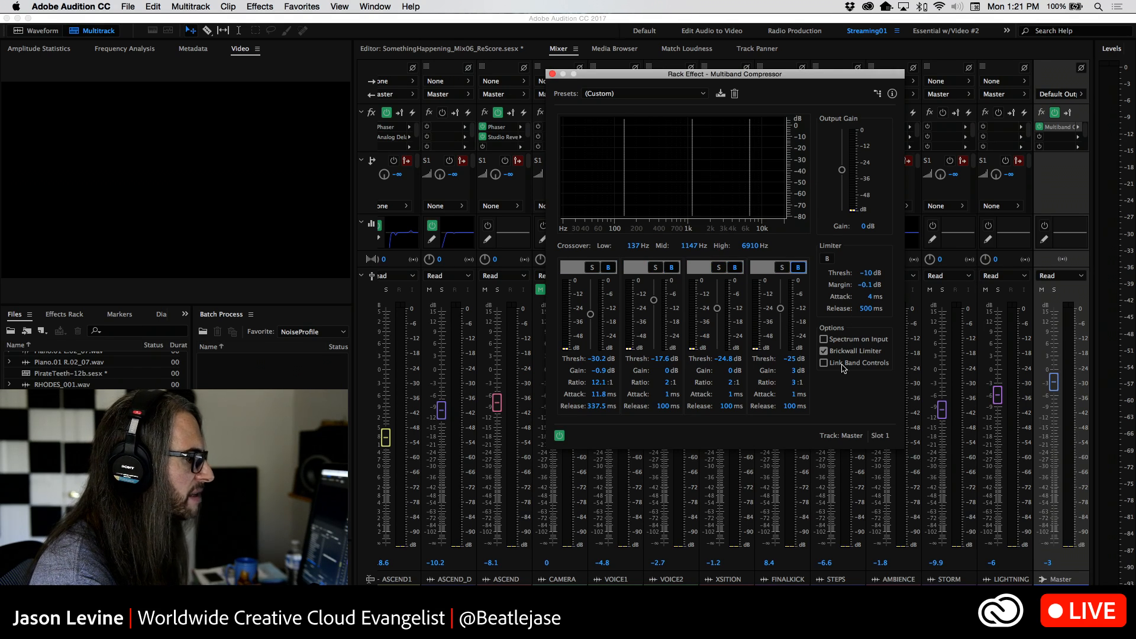
{"action": "mouse_move", "coordinate": [868, 274]}
{"action": "left_mouse_down"}
{"action": "mouse_move", "coordinate": [884, 274]}
{"action": "mouse_move", "coordinate": [863, 289]}
{"action": "left_mouse_up"}
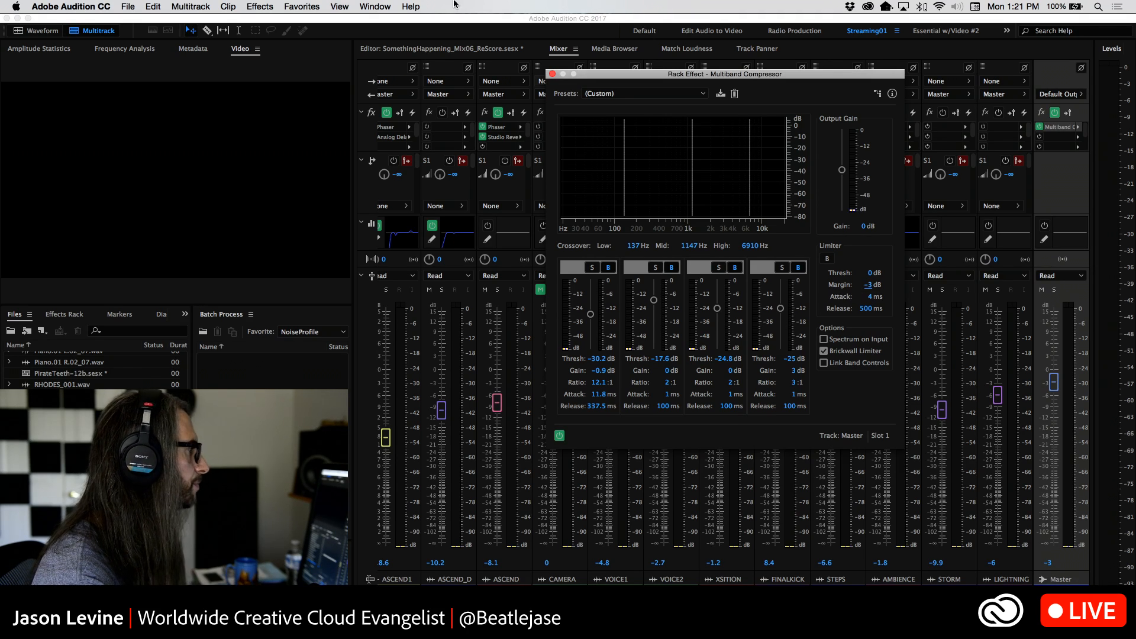
{"action": "left_click", "coordinate": [596, 76]}
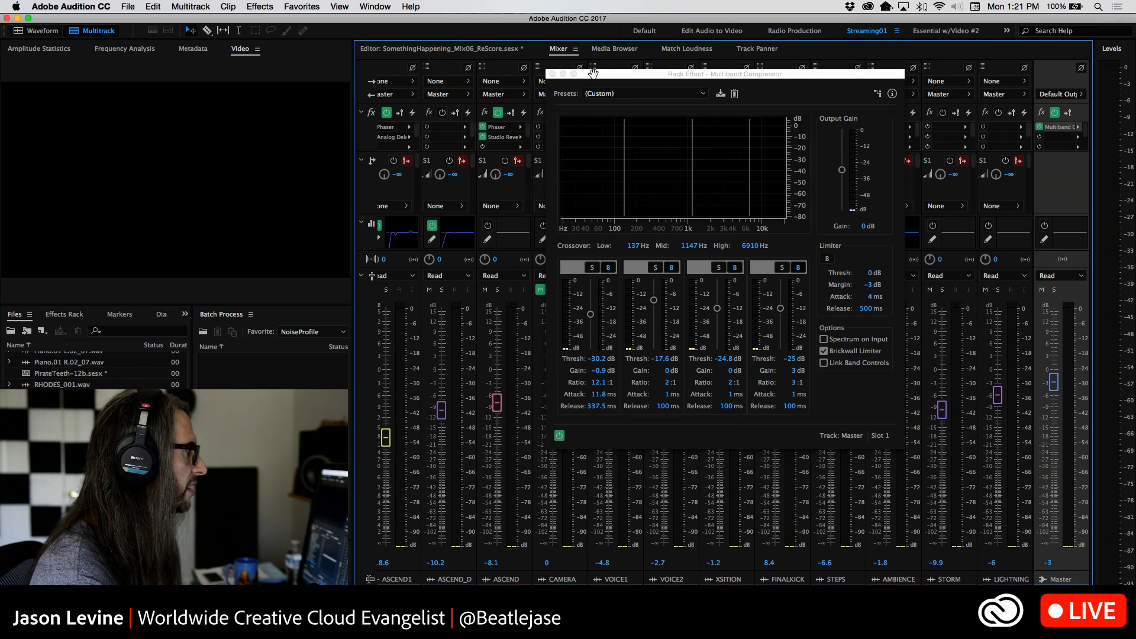
{"action": "left_click", "coordinate": [551, 73]}
Step: Play the session from about 3 seconds with the Master's Multiband Compressor open and lower the limiter's threshold to -10.9 dB
{"action": "left_click", "coordinate": [512, 51]}
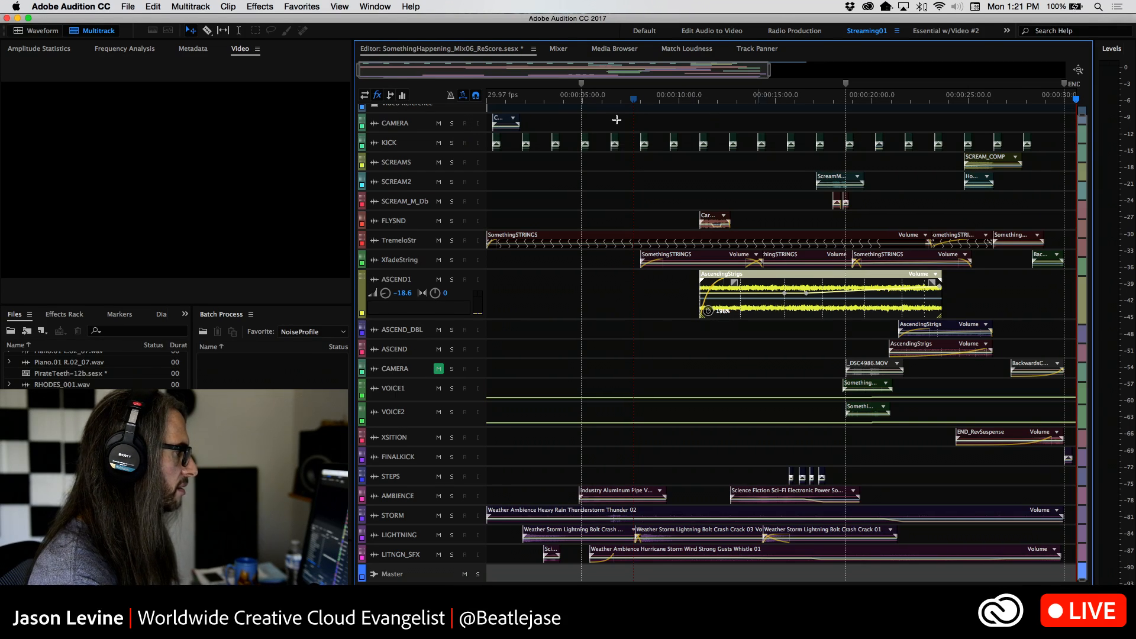
{"action": "left_click", "coordinate": [541, 101]}
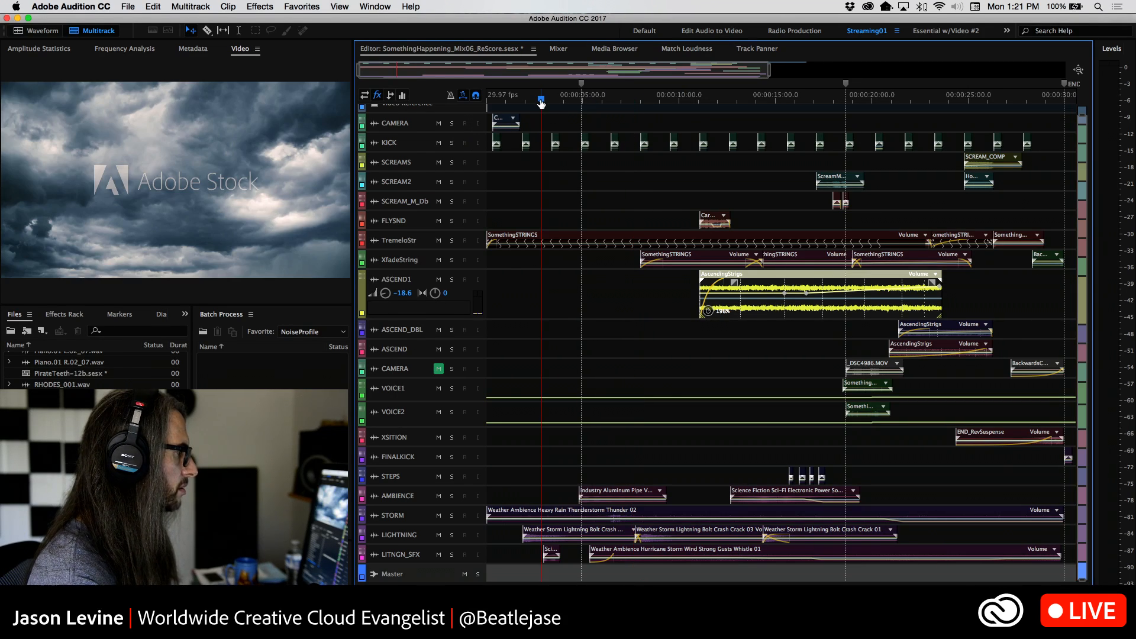
{"action": "left_click", "coordinate": [558, 50]}
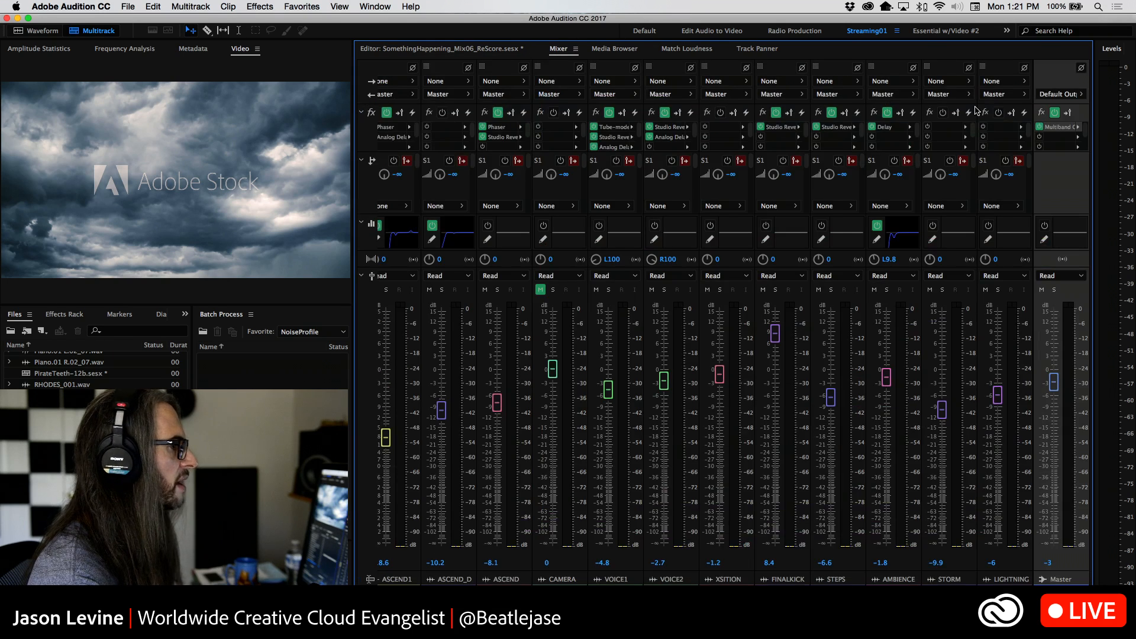
{"action": "double_click", "coordinate": [1058, 127]}
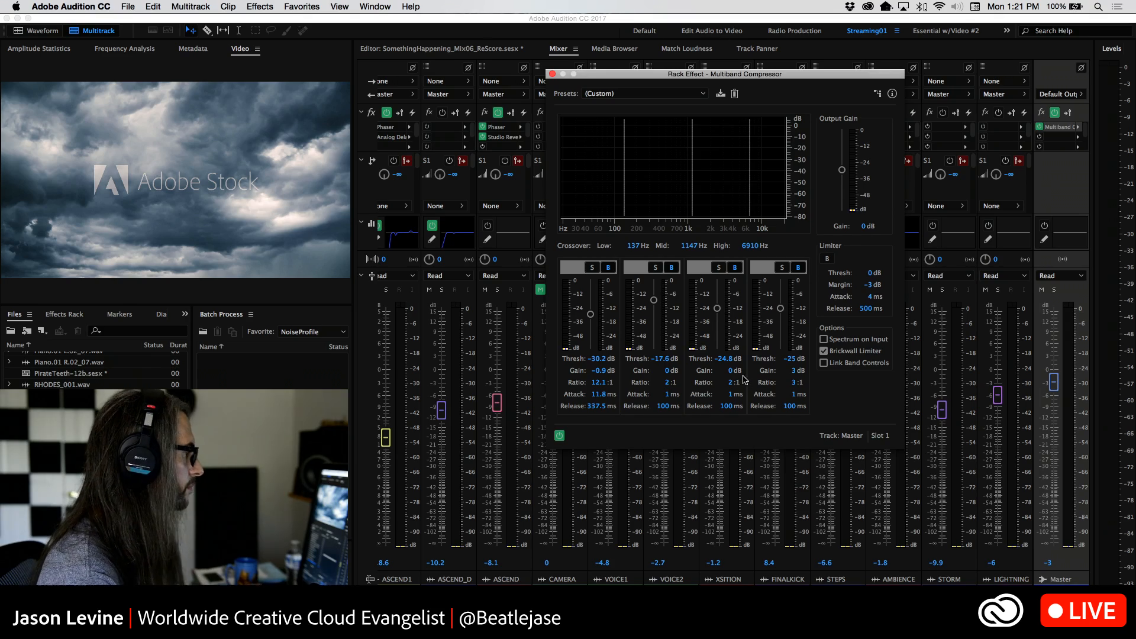
{"action": "key", "text": "space"}
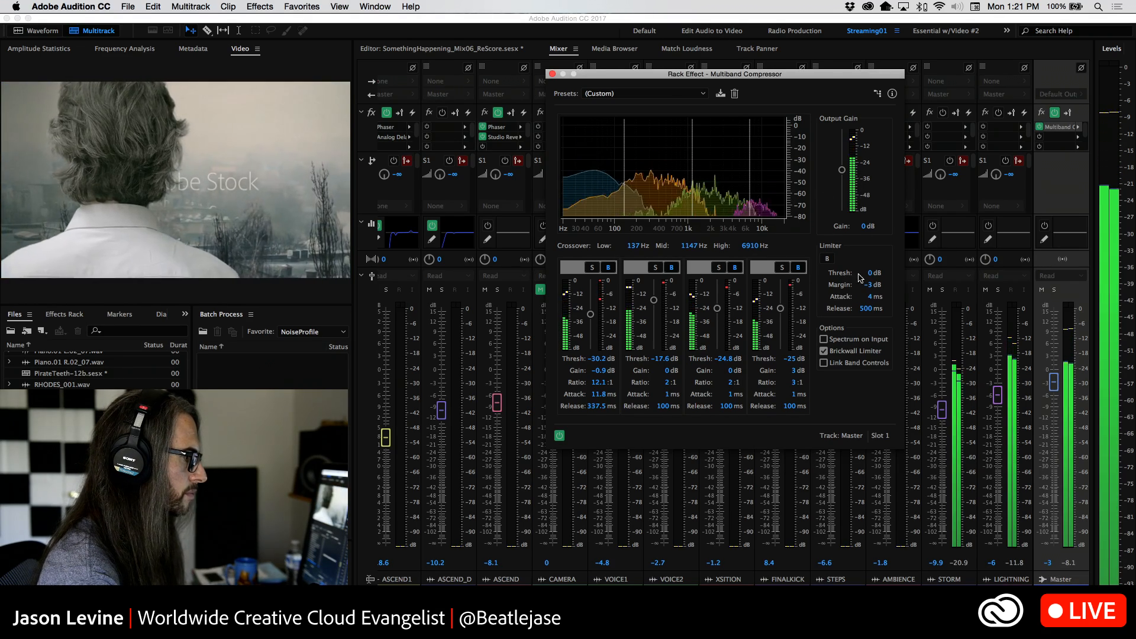
{"action": "left_click_drag", "start_coordinate": [873, 273], "coordinate": [806, 275]}
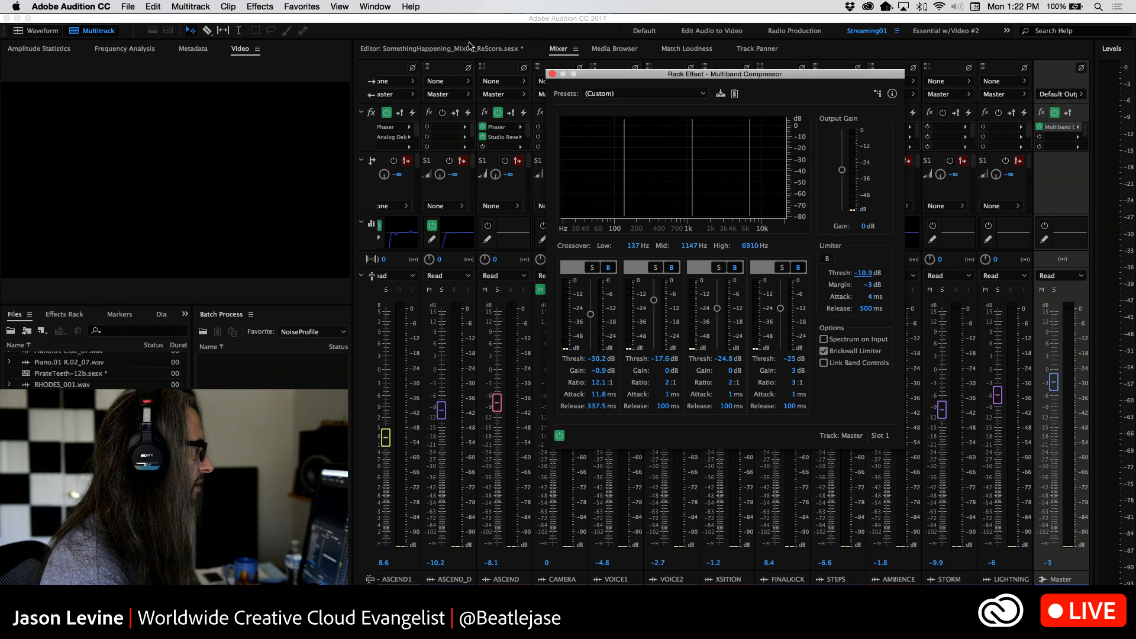
Step: Play the session's ending from about 23.5 seconds in the timeline with the Master limiter bypassed
{"action": "left_click", "coordinate": [491, 49]}
{"action": "left_click_drag", "start_coordinate": [624, 73], "coordinate": [840, 198]}
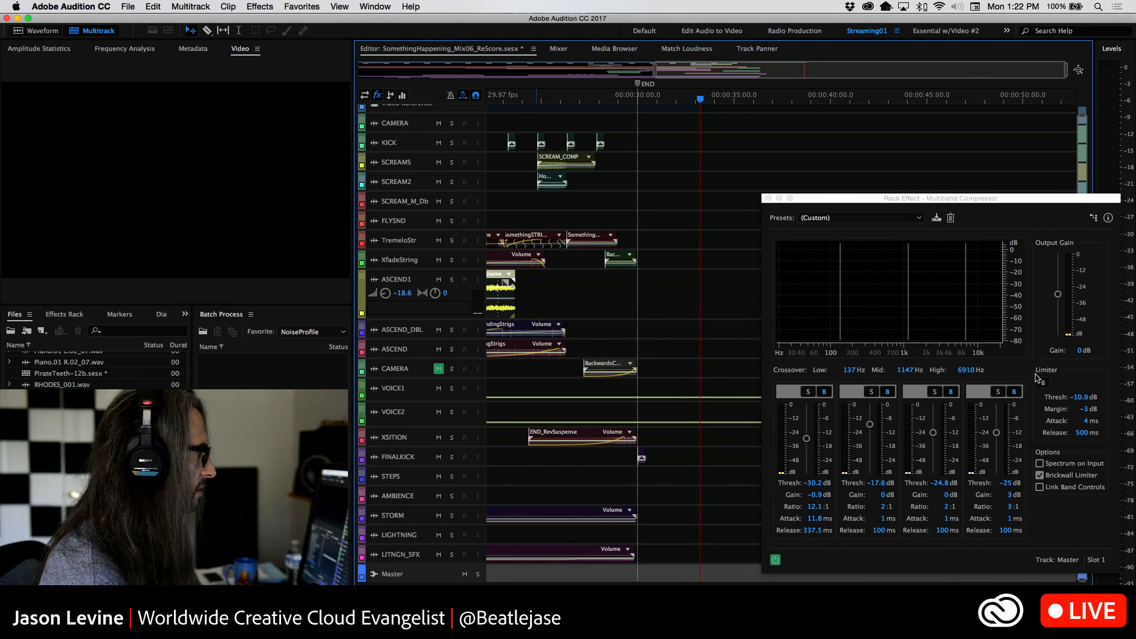
{"action": "left_click", "coordinate": [1043, 384]}
{"action": "left_click", "coordinate": [512, 96]}
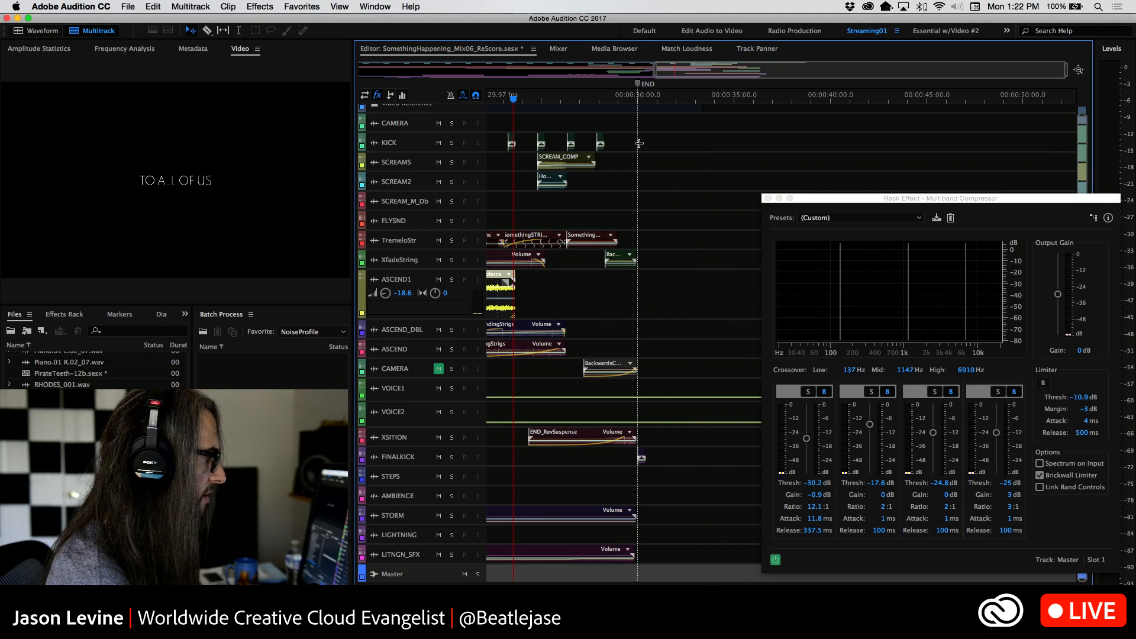
{"action": "left_click", "coordinate": [1043, 382]}
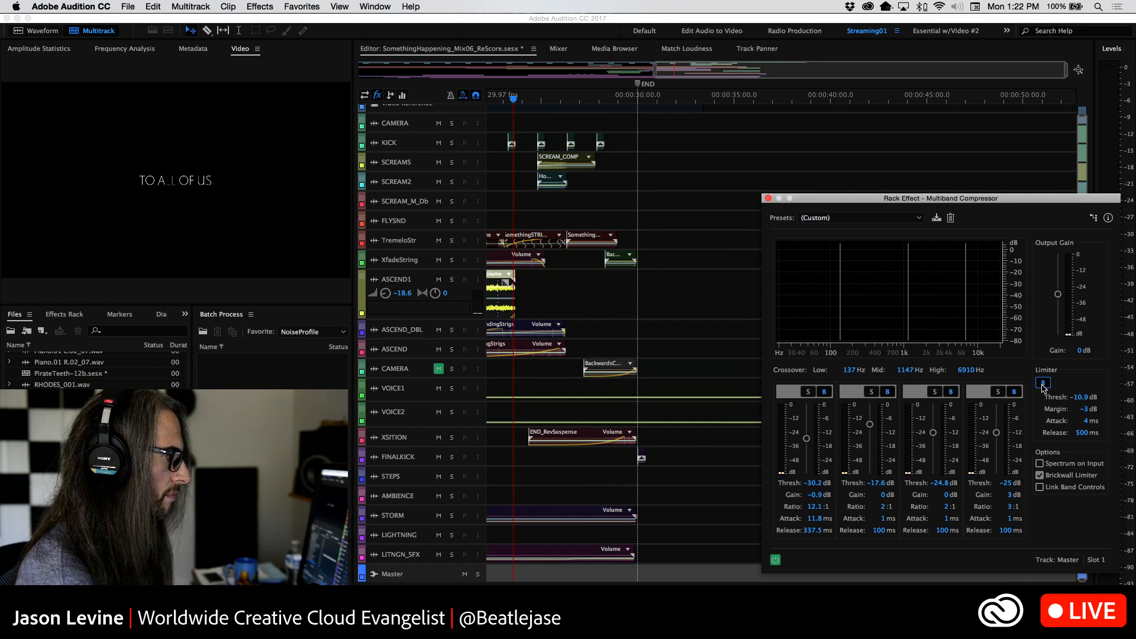
{"action": "key", "text": "space"}
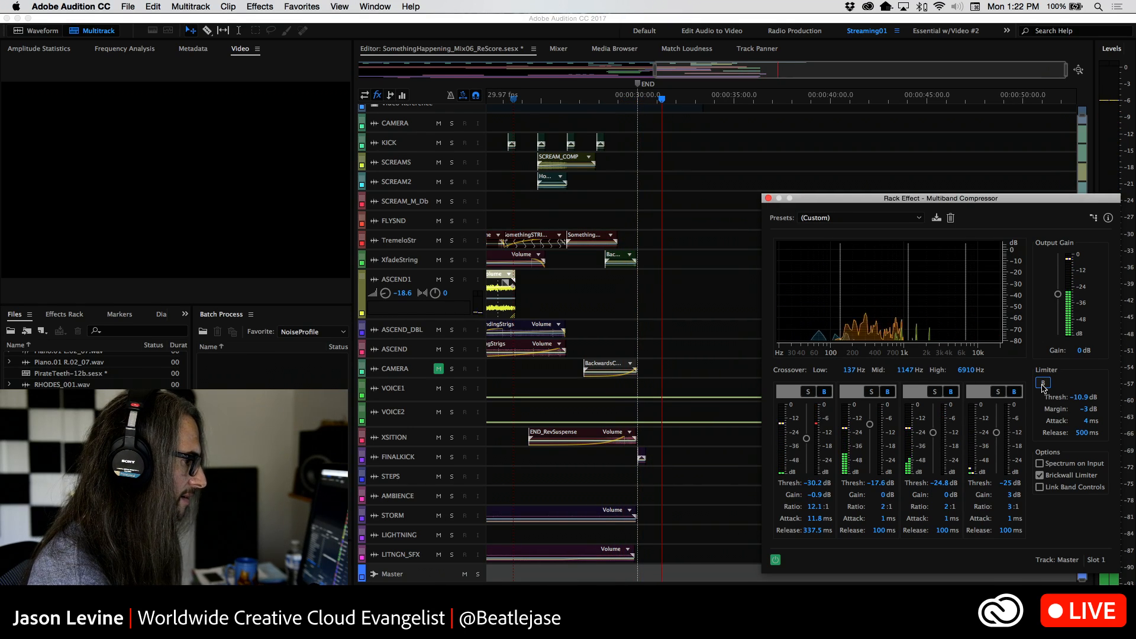
Step: Play the session from about 12.5 seconds to its end, toggling the Master limiter's bypass, and close the Multiband Compressor
{"action": "left_click", "coordinate": [658, 70]}
{"action": "left_click", "coordinate": [727, 98]}
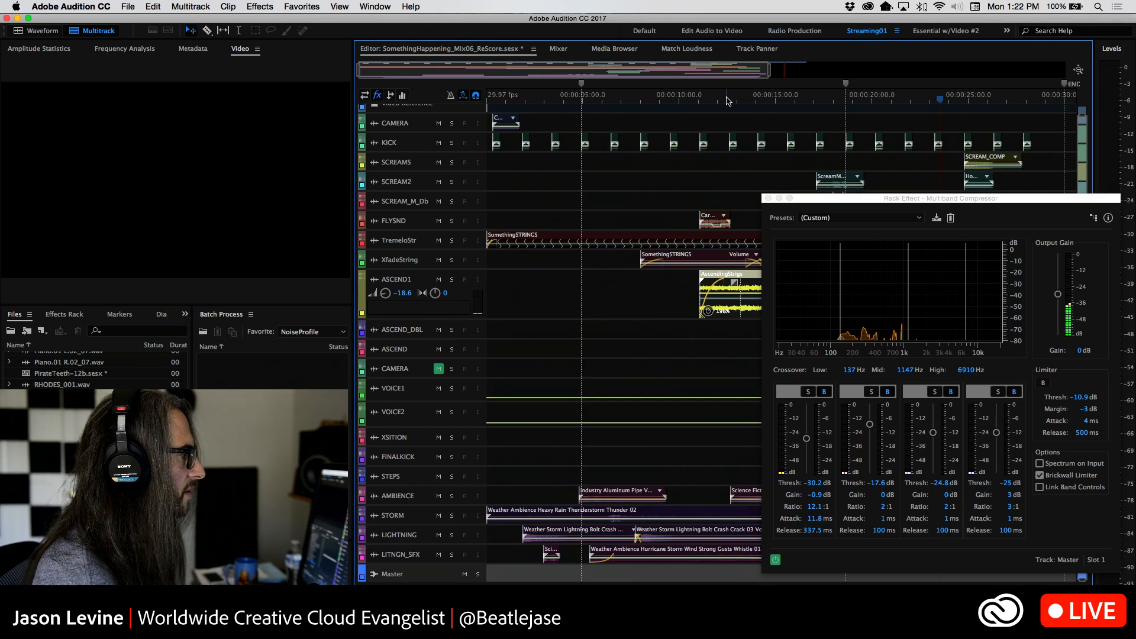
{"action": "left_click", "coordinate": [1044, 385]}
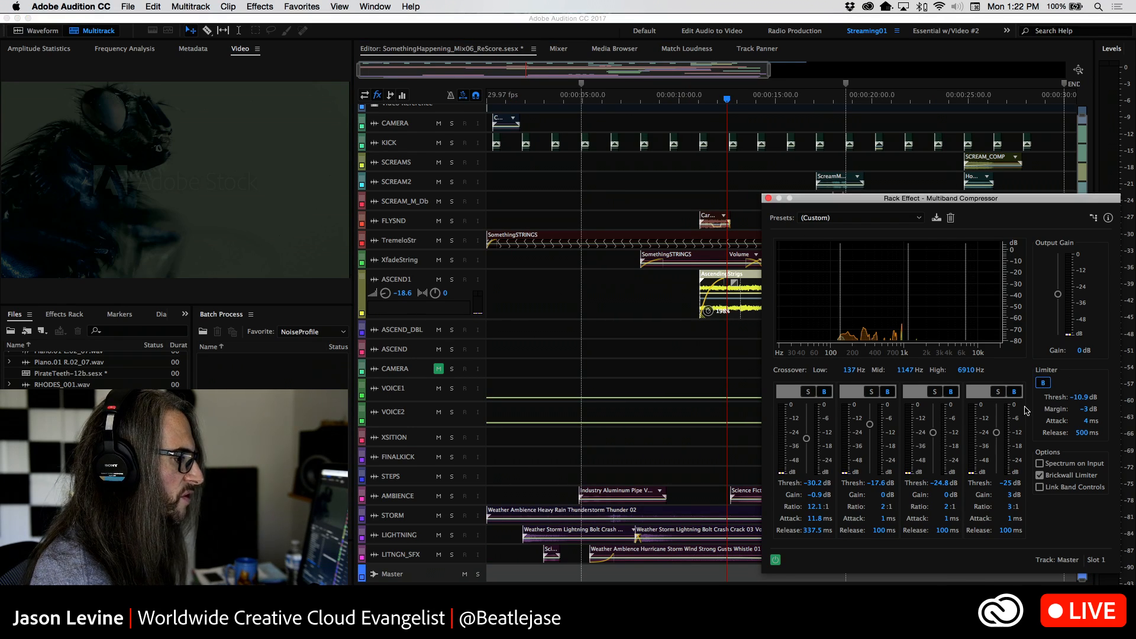
{"action": "key", "text": "space"}
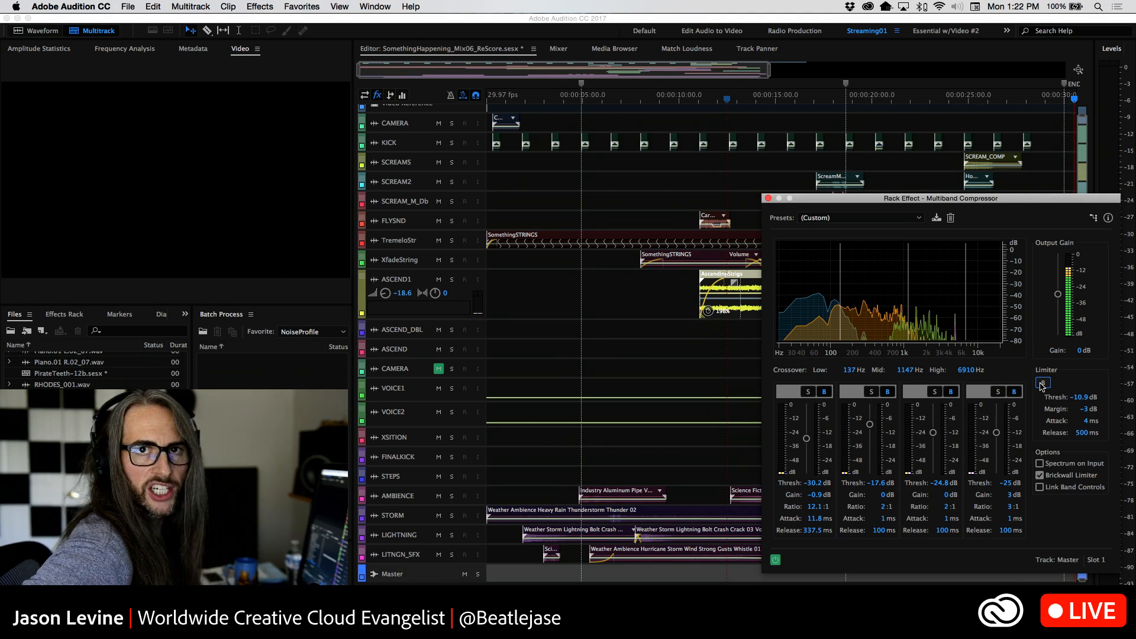
{"action": "left_click", "coordinate": [768, 199]}
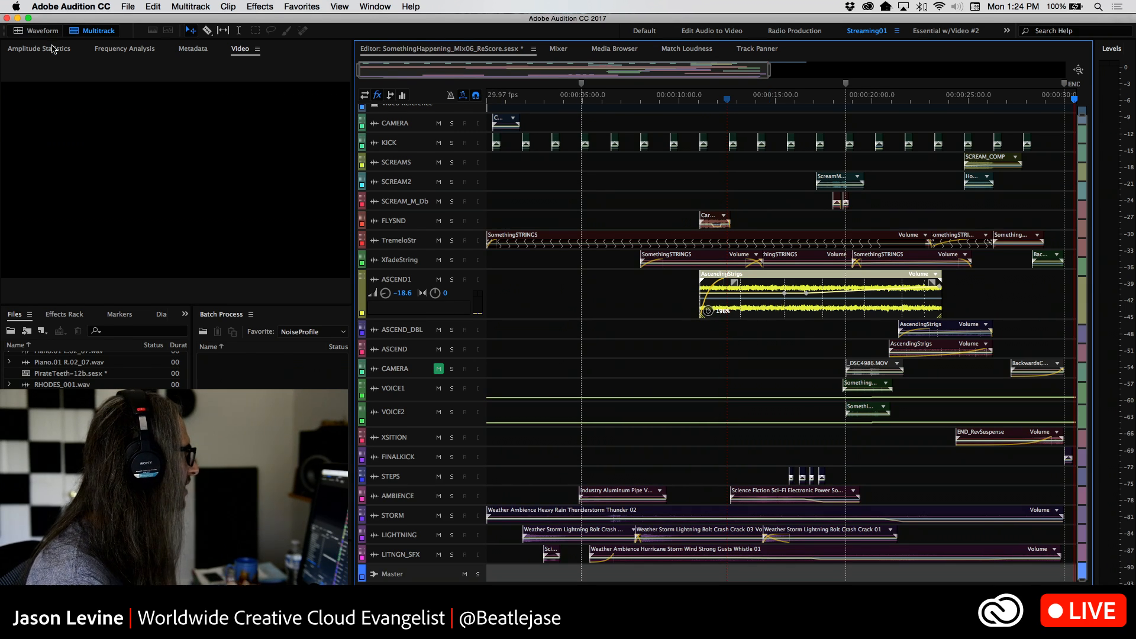
Step: Open the ASCEND1 track's AscendingStrigs clip in the waveform editor and play it with Frequency Analysis shown
{"action": "left_click", "coordinate": [137, 48]}
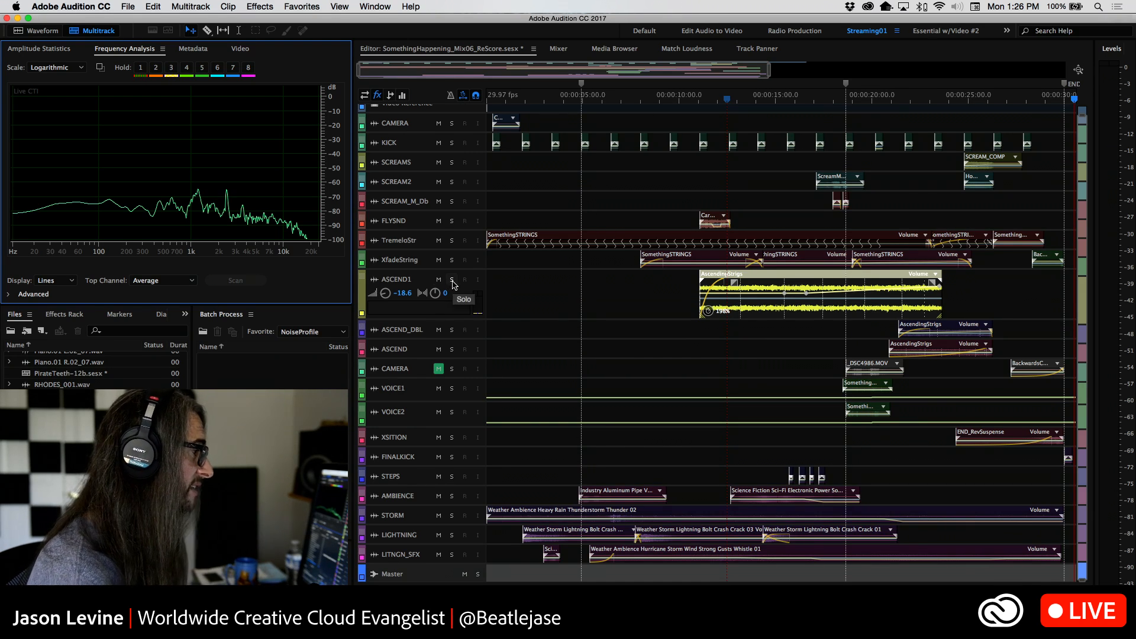
{"action": "left_click", "coordinate": [714, 294]}
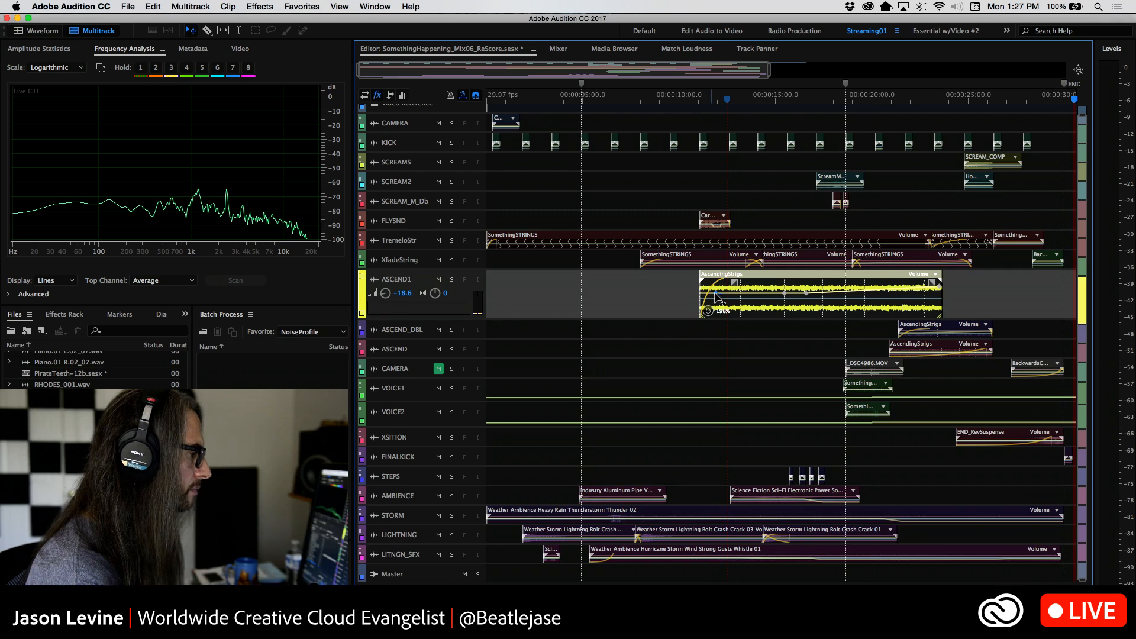
{"action": "double_click", "coordinate": [772, 289]}
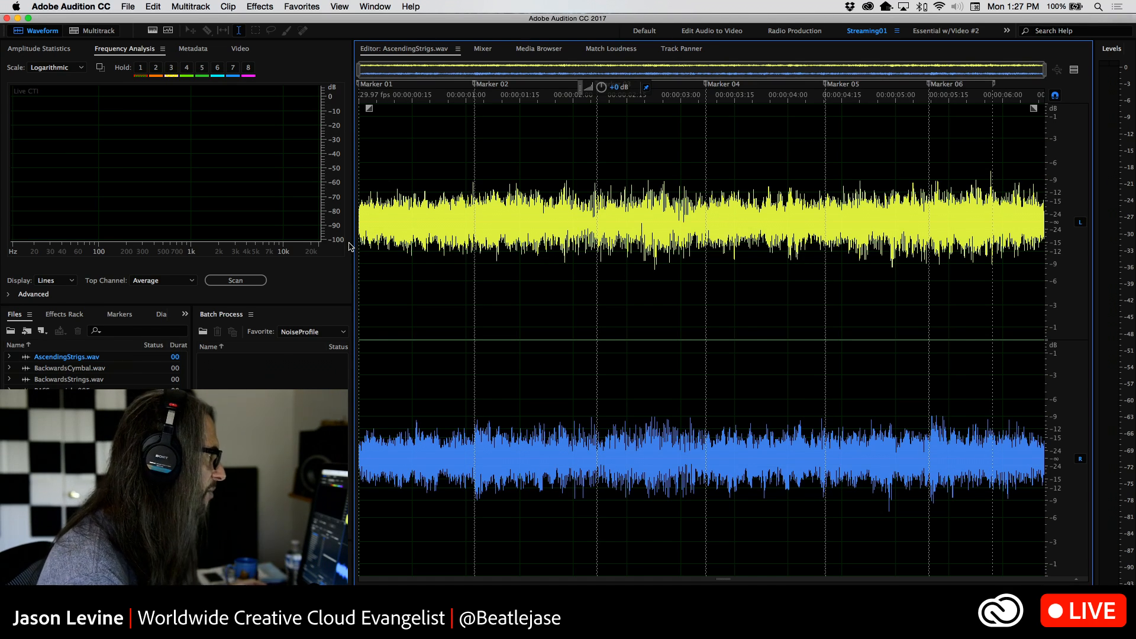
{"action": "key", "text": "space"}
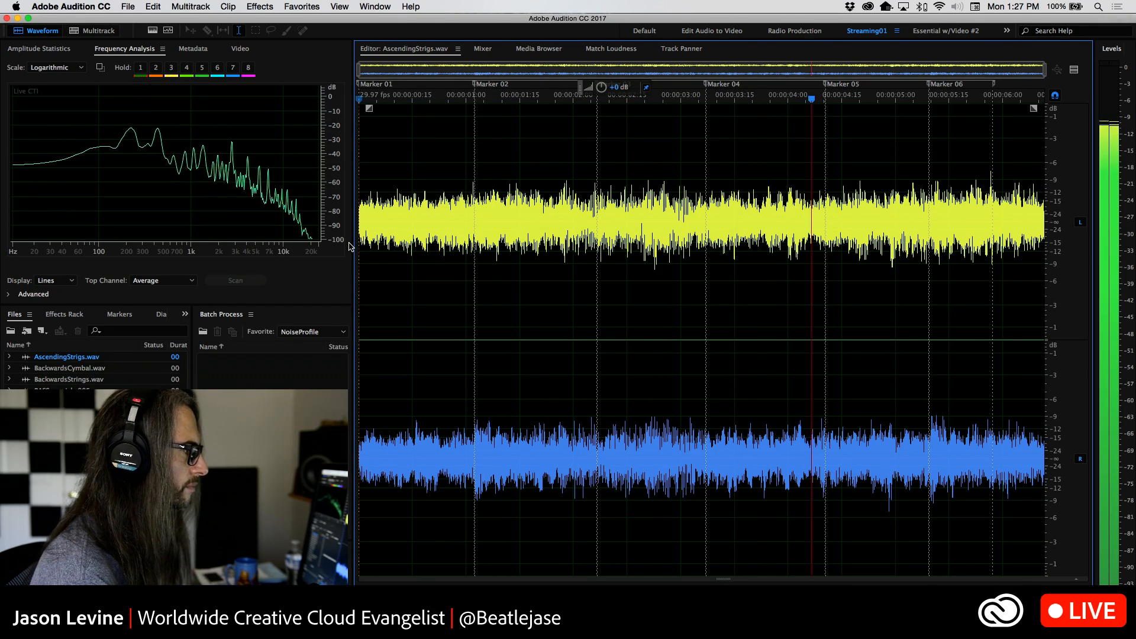
{"action": "key", "text": "space"}
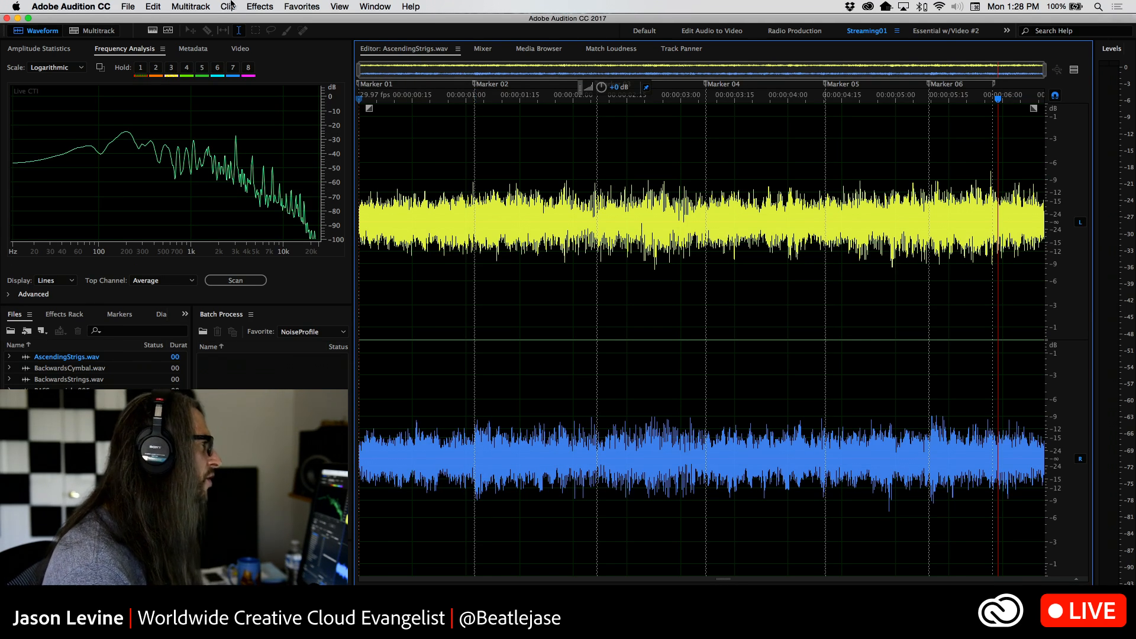
Step: Open the Stretch and Pitch process for the AscendingStrigs file and move its window clear of the screen's edge
{"action": "left_click", "coordinate": [258, 6]}
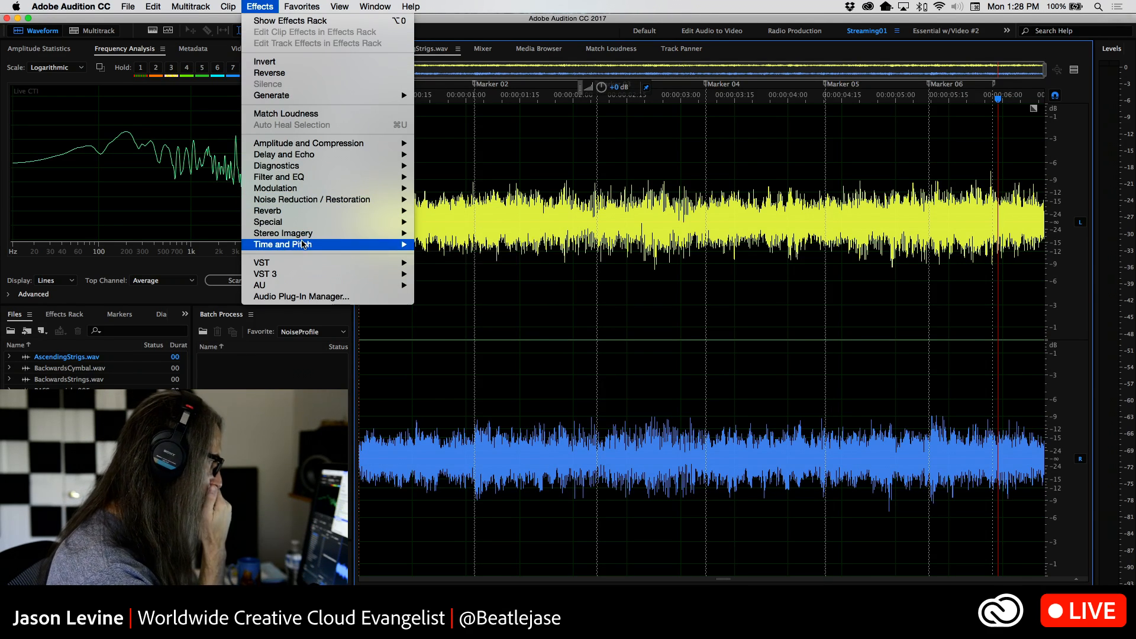
{"action": "mouse_move", "coordinate": [308, 245]}
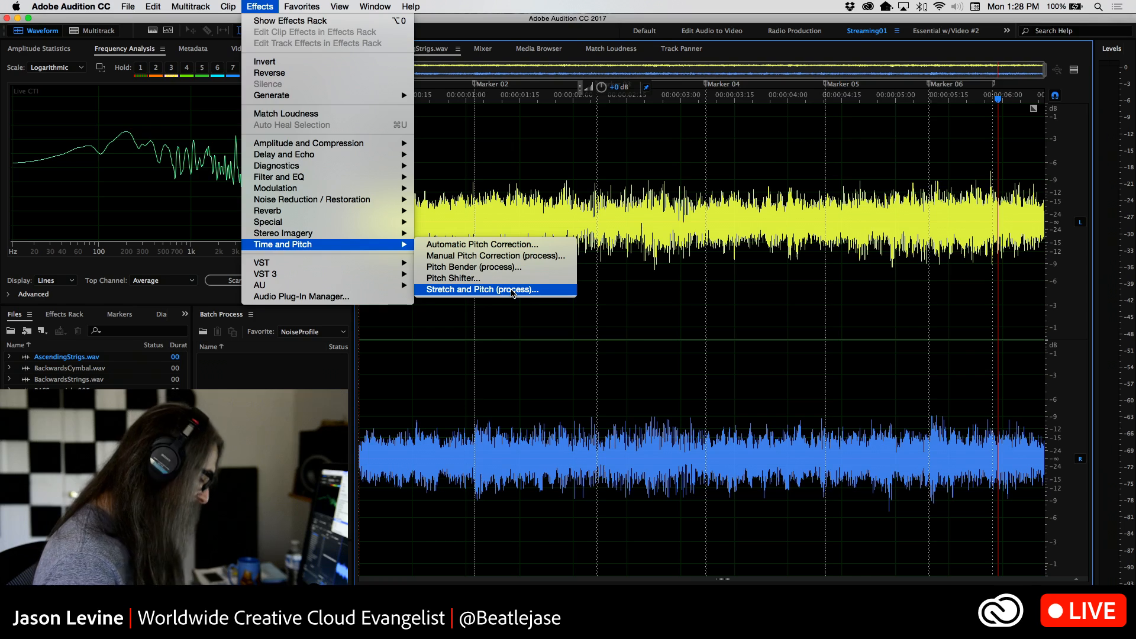
{"action": "key", "text": "alt+super+8"}
{"action": "key", "text": "alt+super+8"}
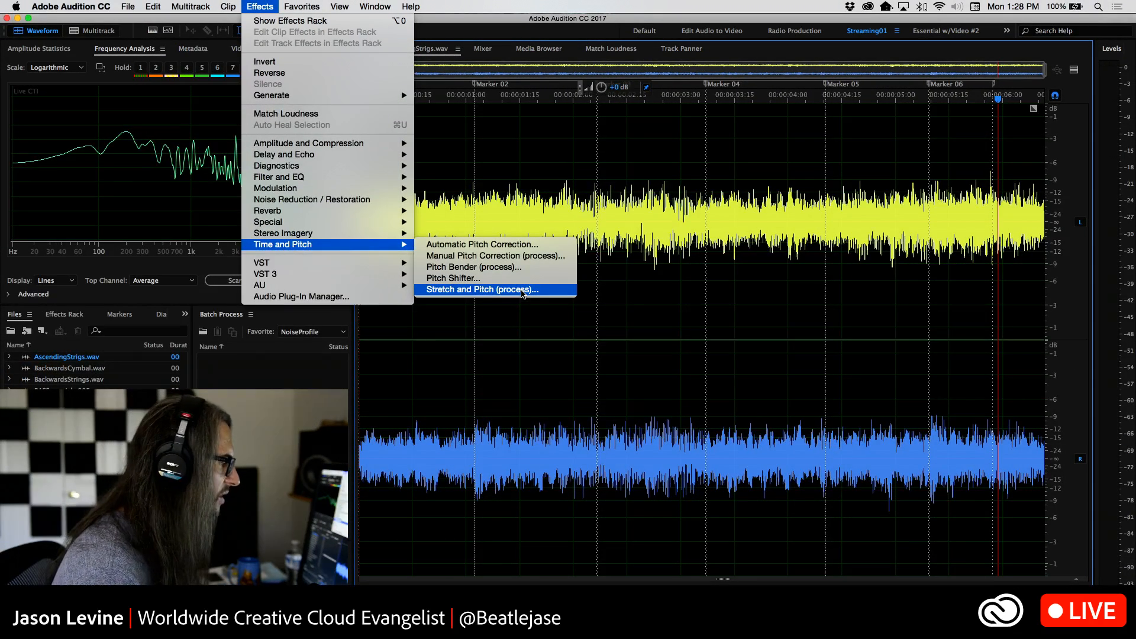
{"action": "left_click", "coordinate": [522, 291]}
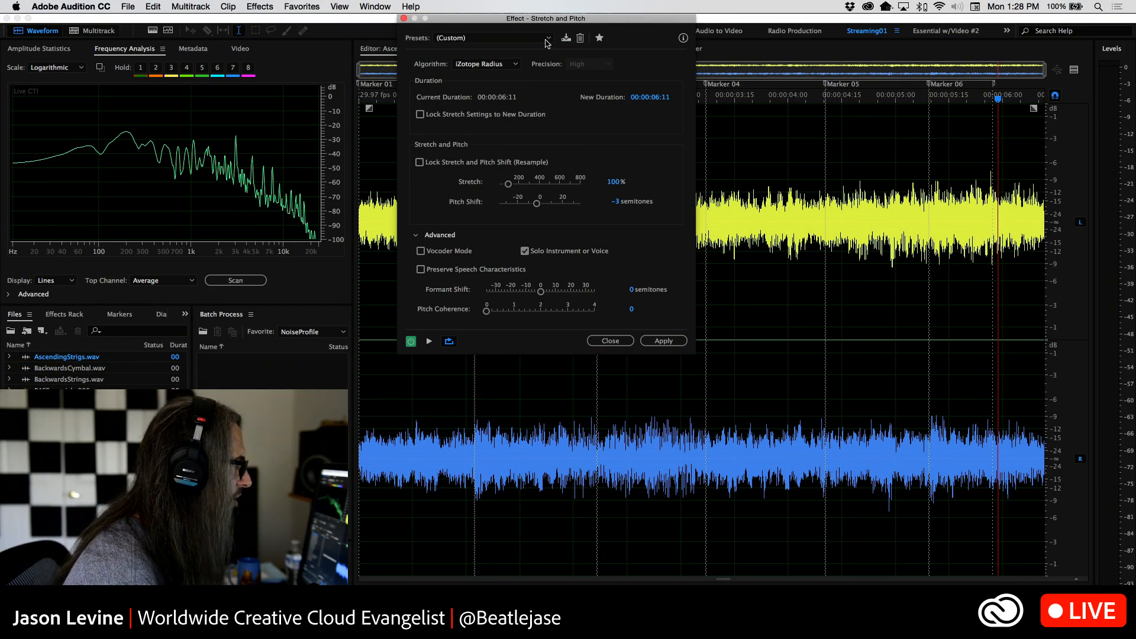
{"action": "left_click_drag", "start_coordinate": [545, 22], "coordinate": [599, 74]}
Step: Use the Audition stretch algorithm with a new duration of 00:00:09:01 and turn off Final Stretch
{"action": "left_click", "coordinate": [564, 117]}
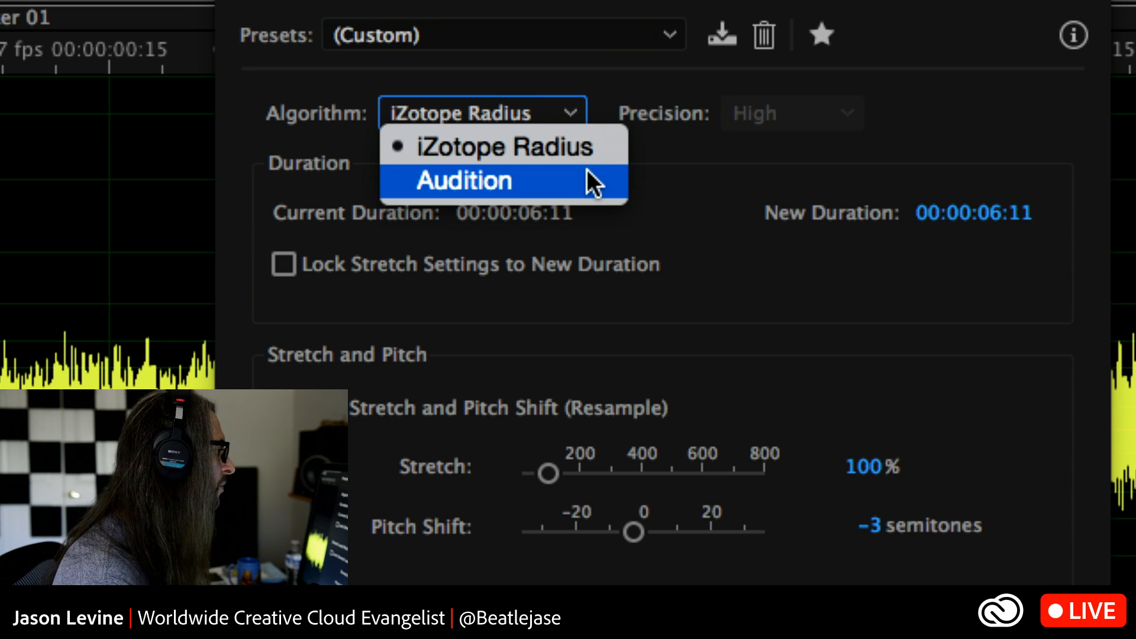
{"action": "left_click", "coordinate": [586, 169]}
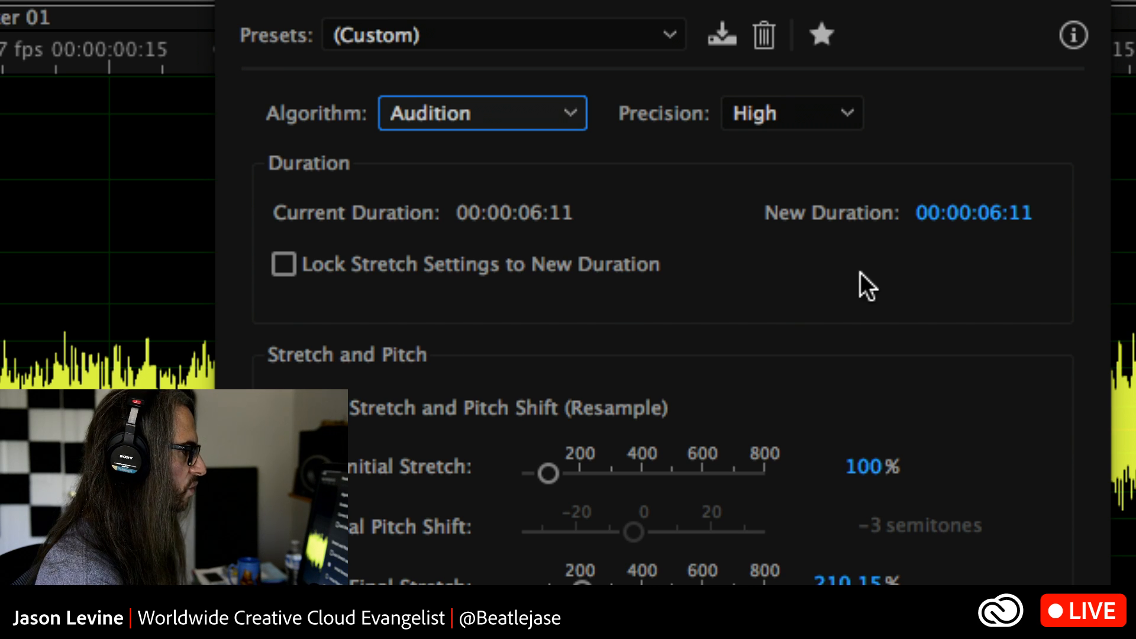
{"action": "left_click_drag", "start_coordinate": [939, 220], "coordinate": [948, 218]}
{"action": "left_click_drag", "start_coordinate": [963, 219], "coordinate": [1088, 219]}
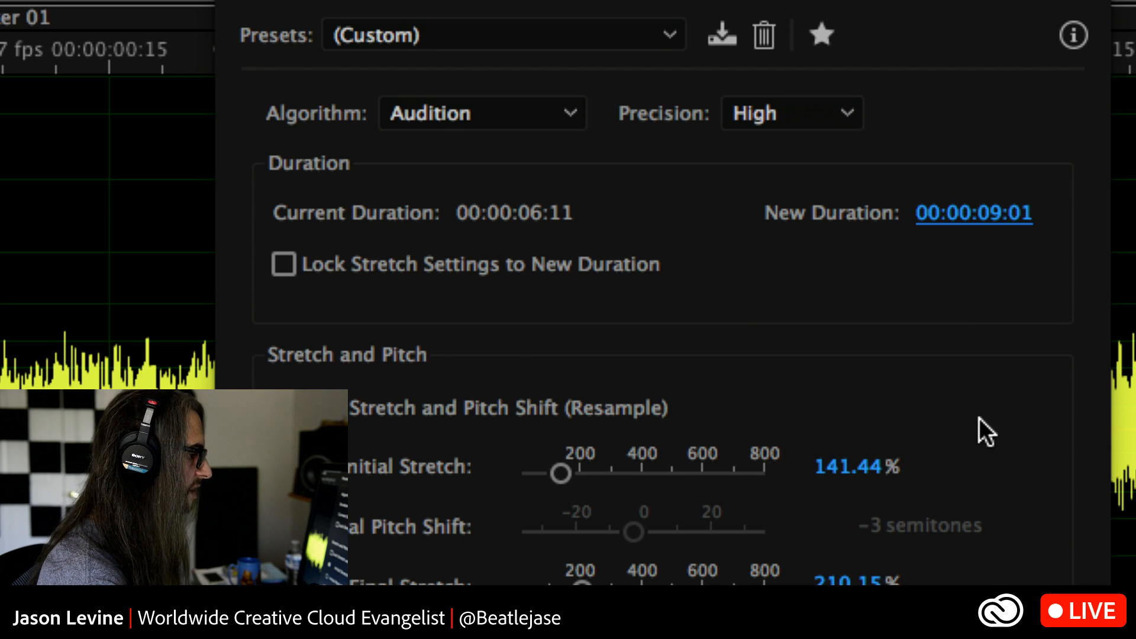
{"action": "left_click", "coordinate": [282, 355]}
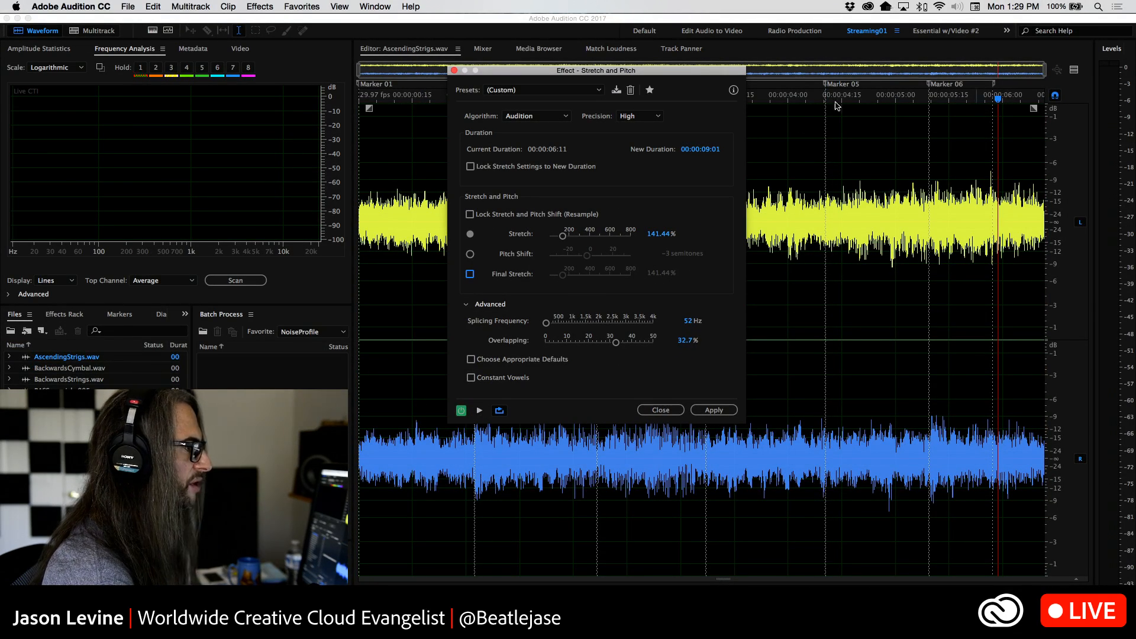
Step: Compare the unprocessed strings with the Audition-algorithm stretch by previewing each from the start of the file
{"action": "left_click", "coordinate": [361, 94]}
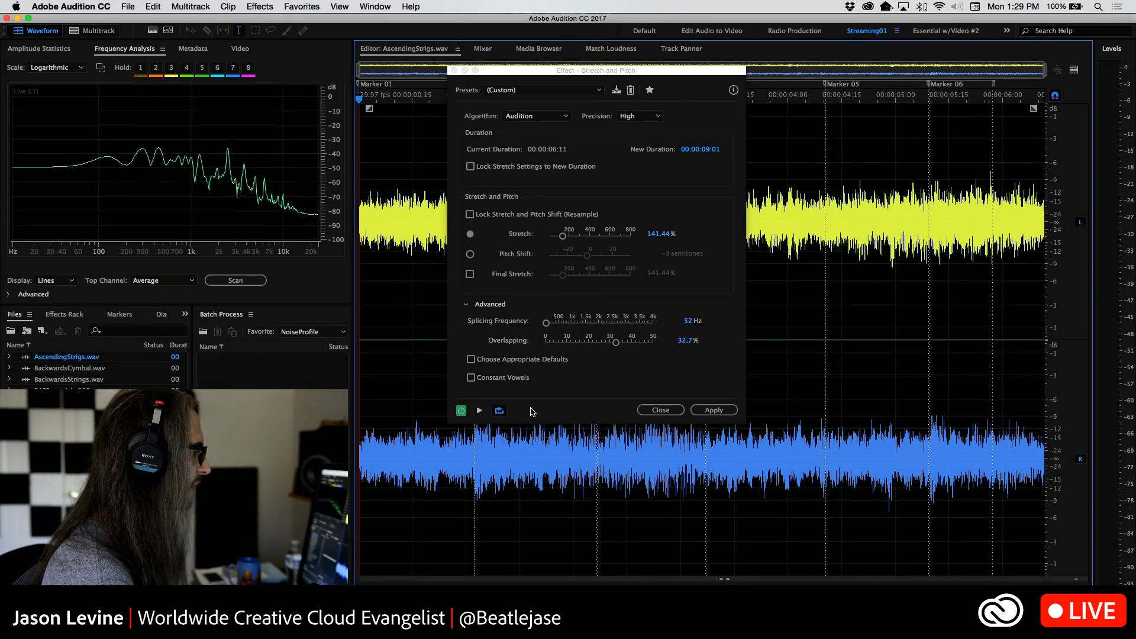
{"action": "left_click", "coordinate": [460, 410]}
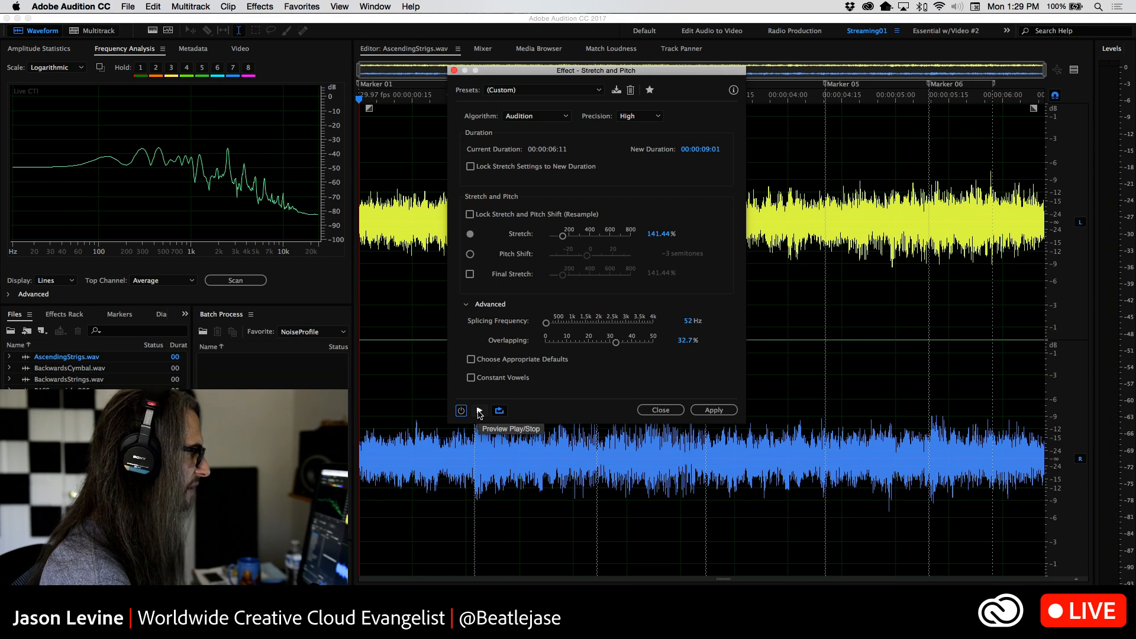
{"action": "left_click", "coordinate": [479, 413]}
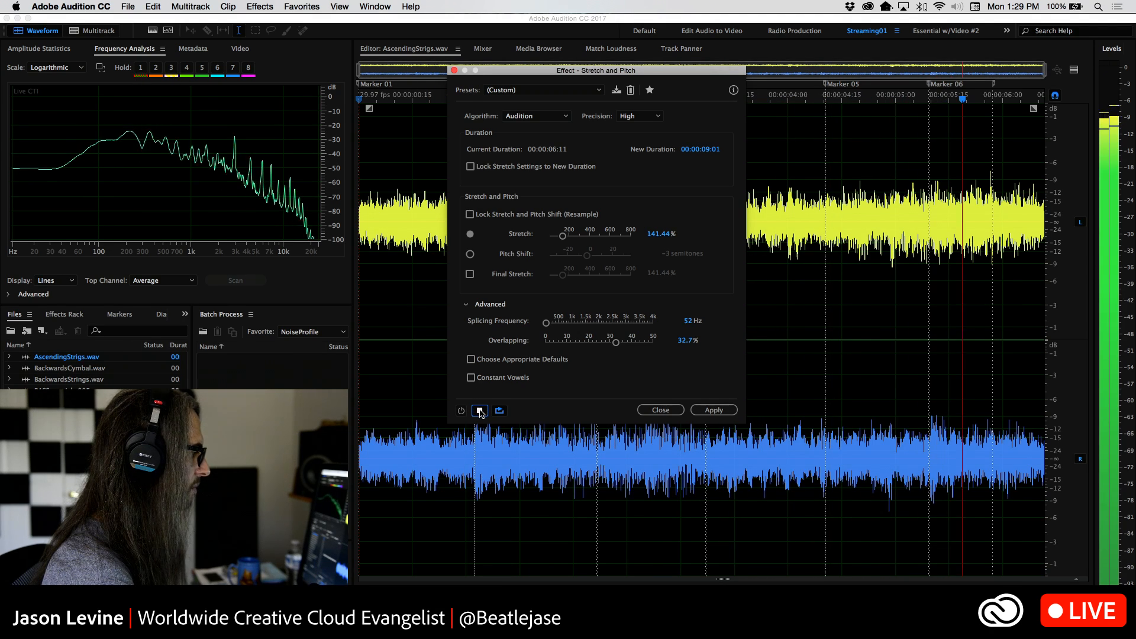
{"action": "left_click", "coordinate": [479, 410]}
{"action": "left_click_drag", "start_coordinate": [404, 101], "coordinate": [329, 95]}
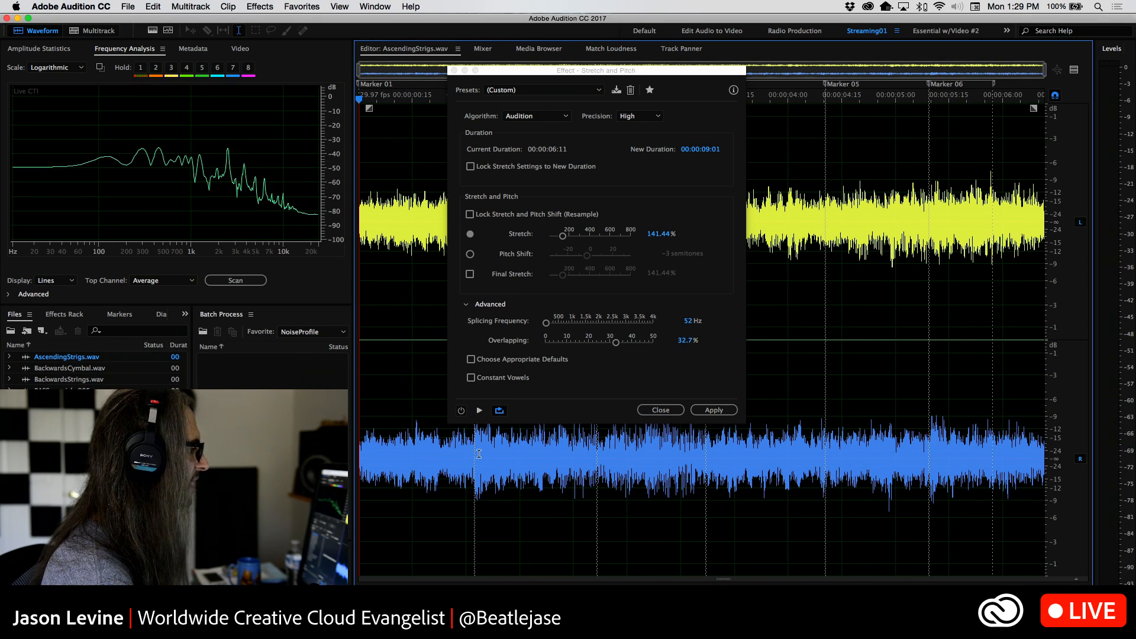
{"action": "left_click", "coordinate": [462, 411]}
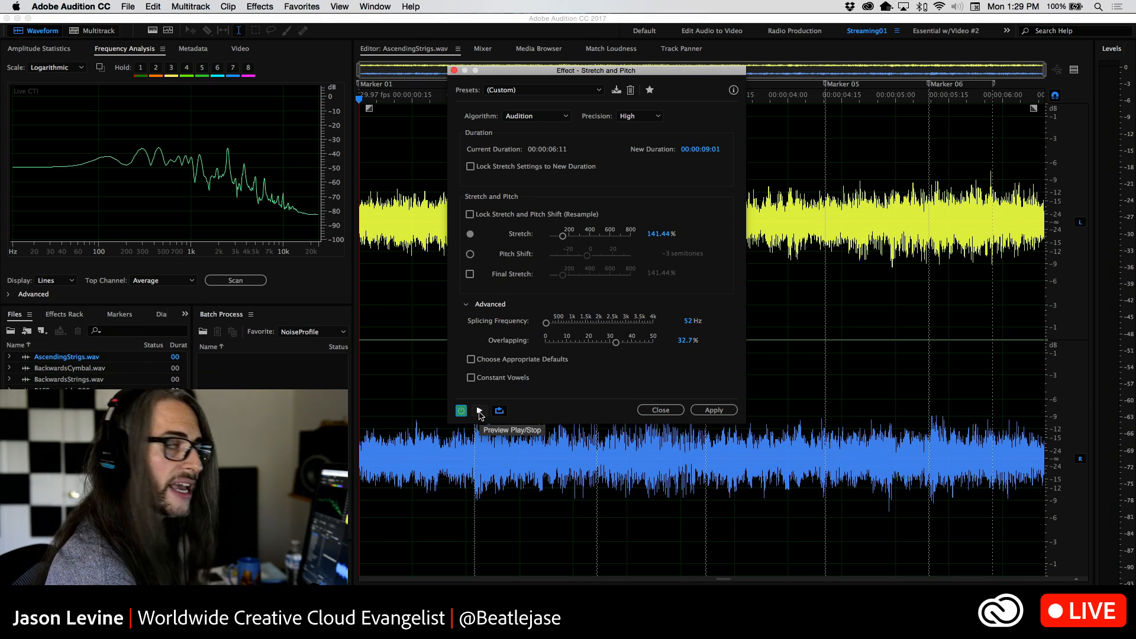
{"action": "left_click", "coordinate": [479, 411]}
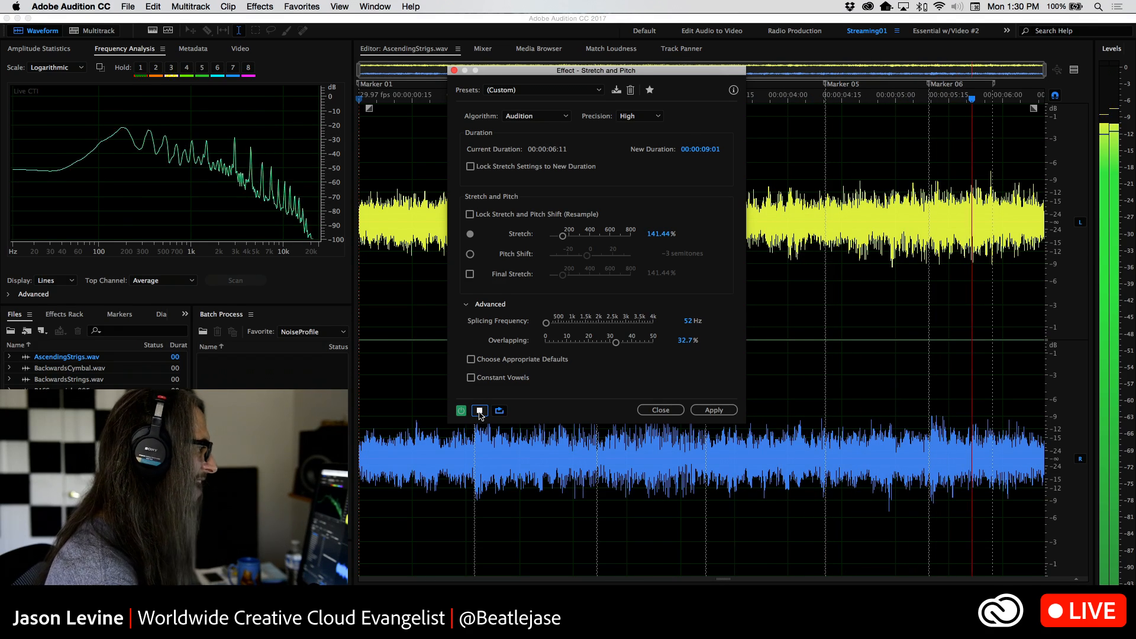
{"action": "left_click", "coordinate": [480, 411]}
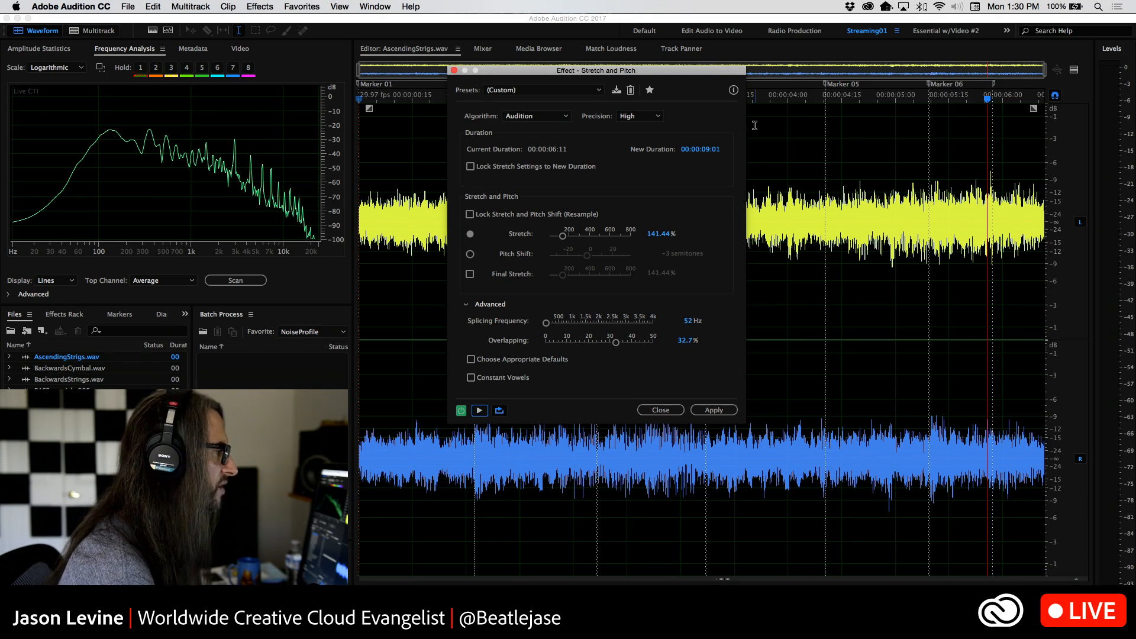
Step: Configure the stretch with the iZotope Radius algorithm, a pitch shift of 0 semitones and Solo Instrument or Voice turned off
{"action": "left_click", "coordinate": [548, 115]}
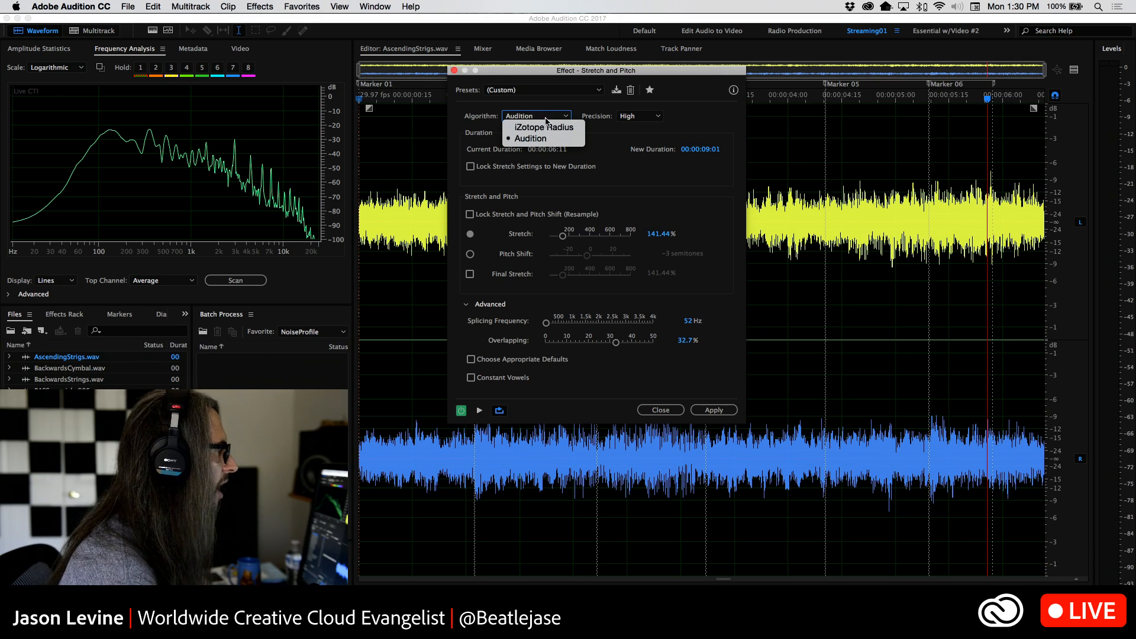
{"action": "left_click", "coordinate": [547, 127]}
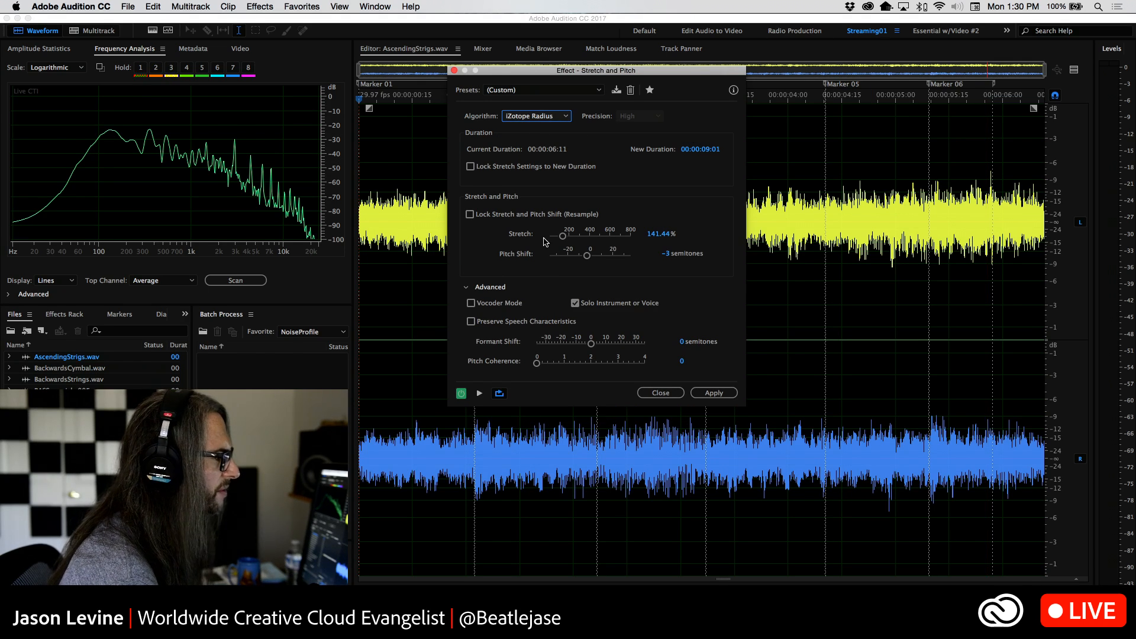
{"action": "left_click", "coordinate": [587, 256]}
{"action": "left_click_drag", "start_coordinate": [589, 259], "coordinate": [592, 260]}
{"action": "left_click", "coordinate": [662, 254]}
{"action": "type", "text": "0"}
{"action": "key", "text": "Return"}
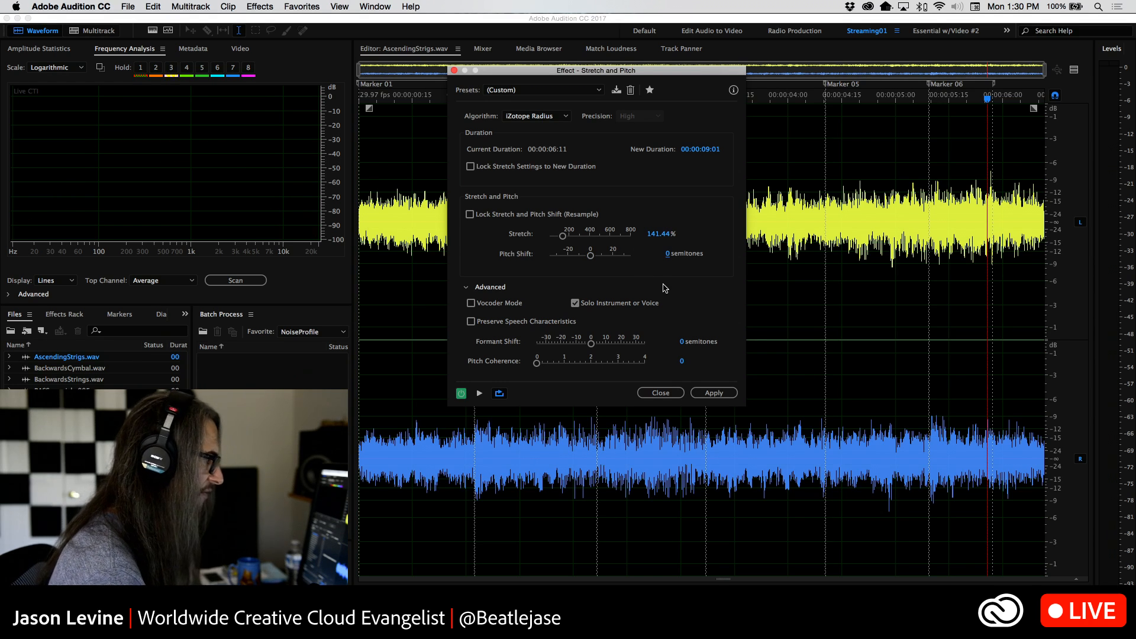
{"action": "left_click", "coordinate": [573, 304]}
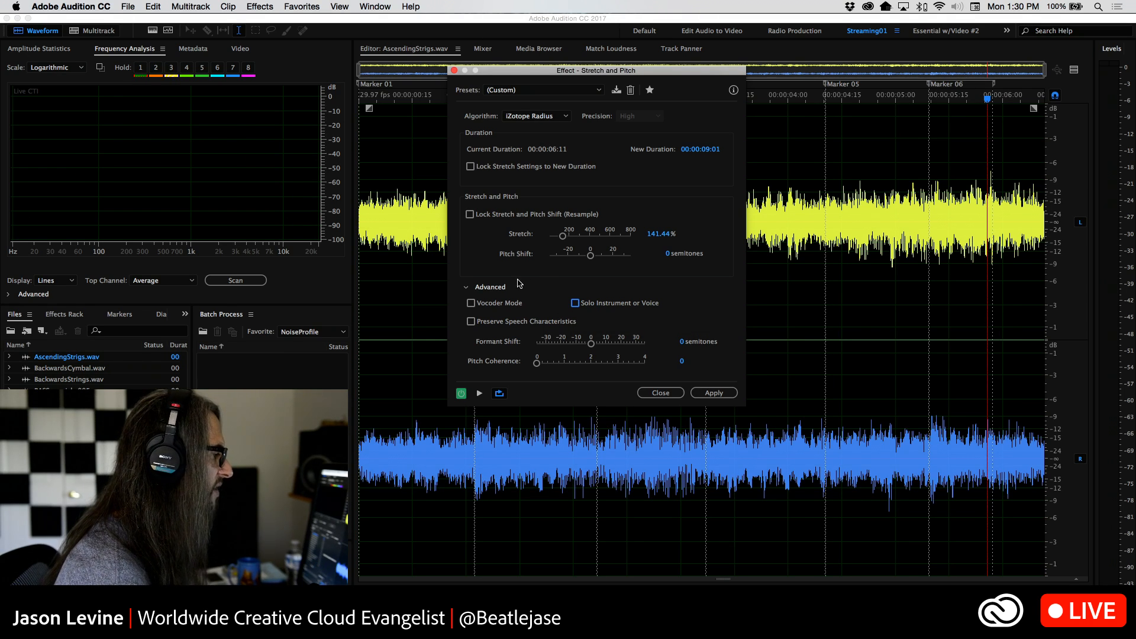
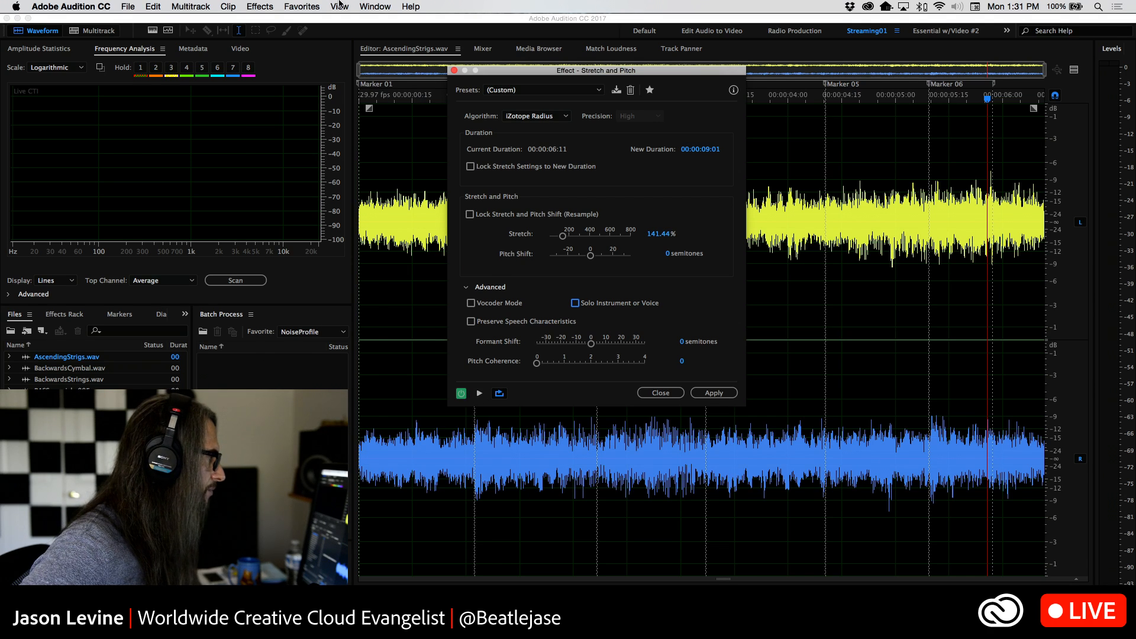
Step: Preview the strings from the start without the effect and again with the iZotope Radius stretch
{"action": "left_click_drag", "start_coordinate": [369, 98], "coordinate": [337, 100]}
{"action": "left_click", "coordinate": [470, 405]}
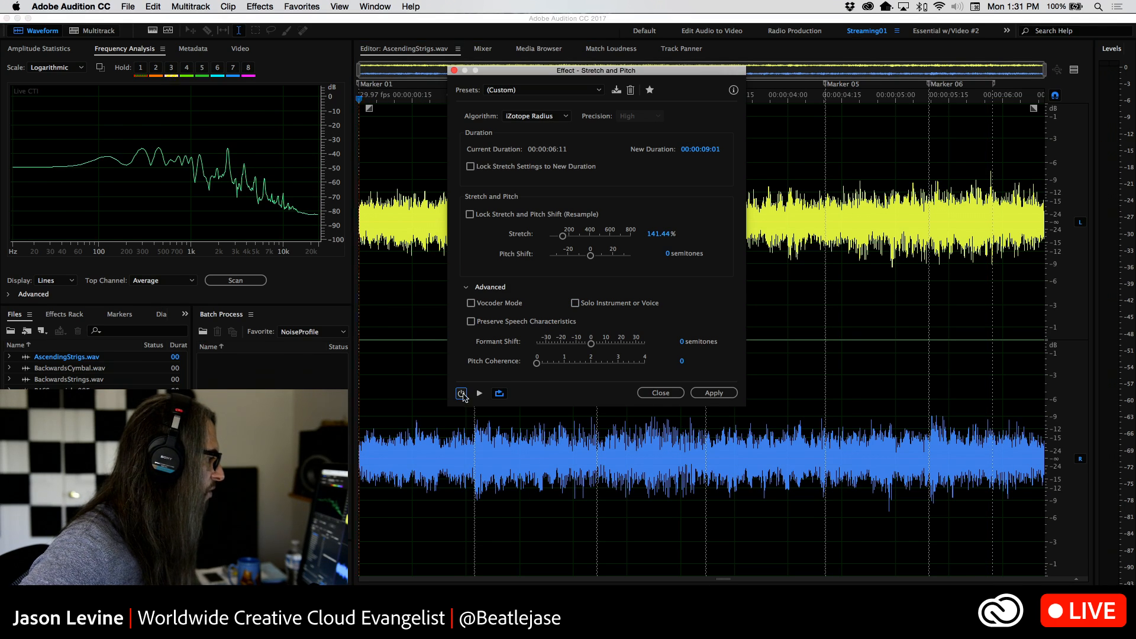
{"action": "left_click", "coordinate": [480, 394]}
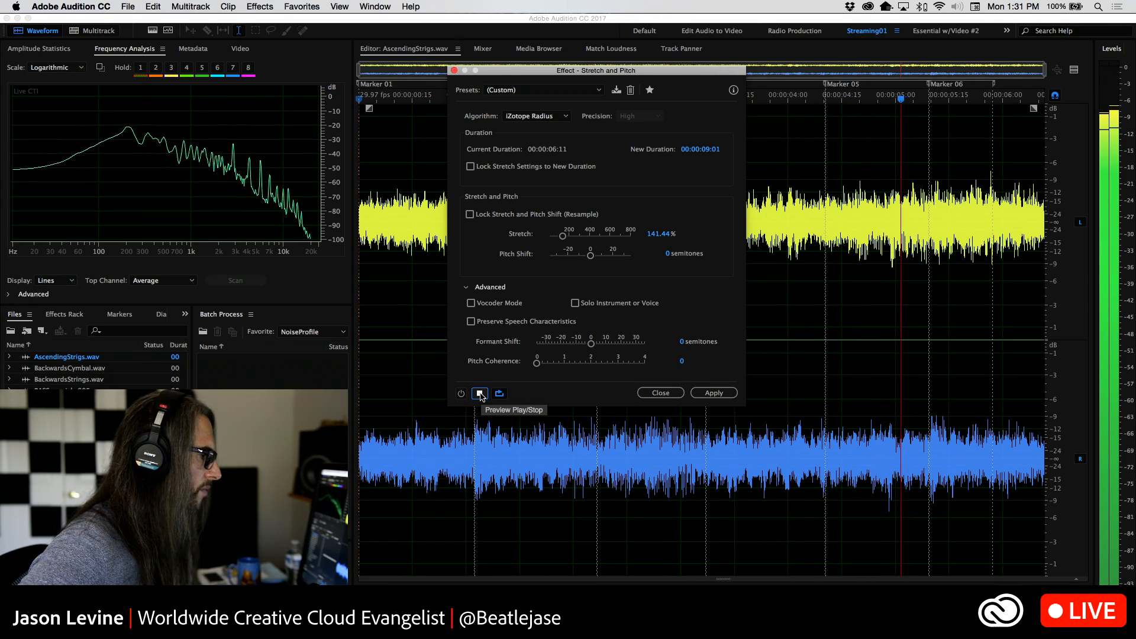
{"action": "left_click", "coordinate": [480, 393]}
{"action": "left_click", "coordinate": [390, 99]}
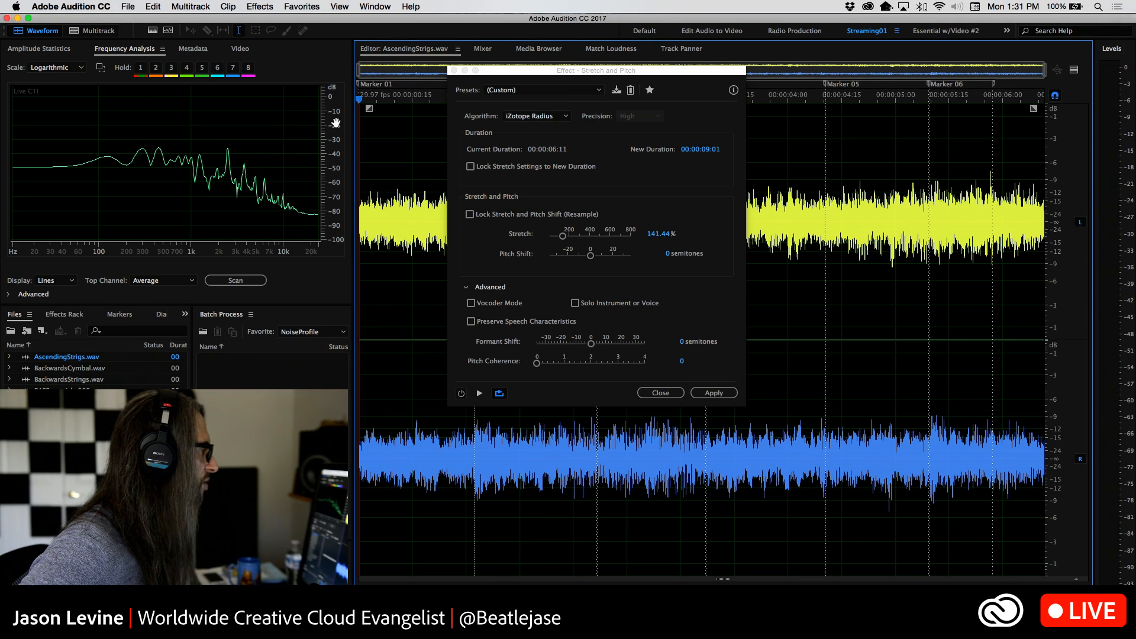
{"action": "left_click", "coordinate": [480, 394]}
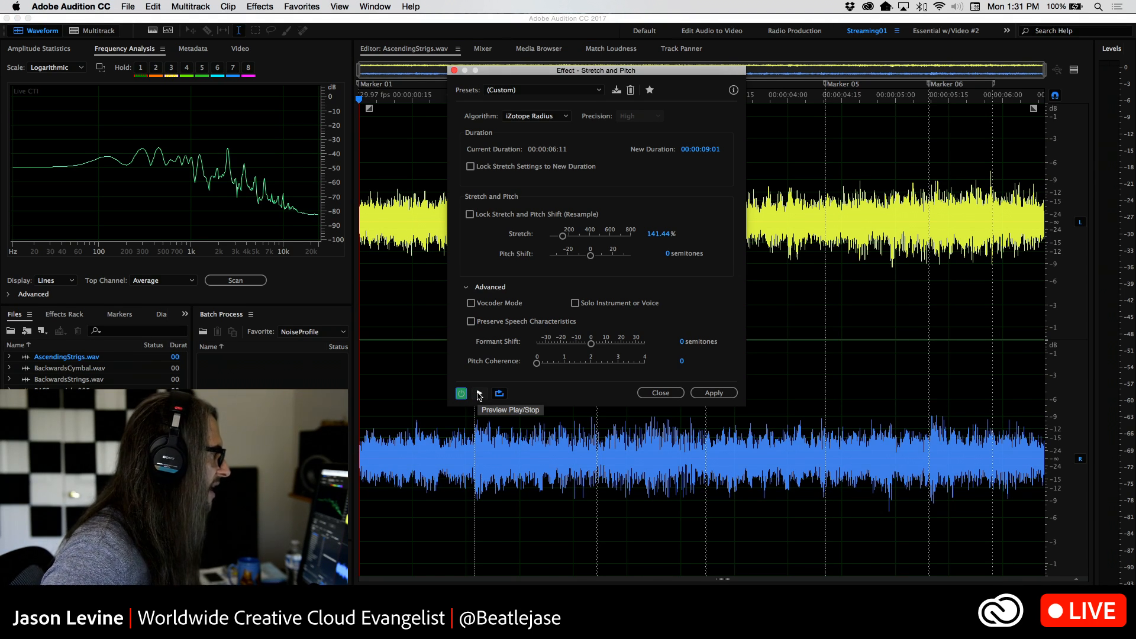
{"action": "left_click", "coordinate": [479, 394]}
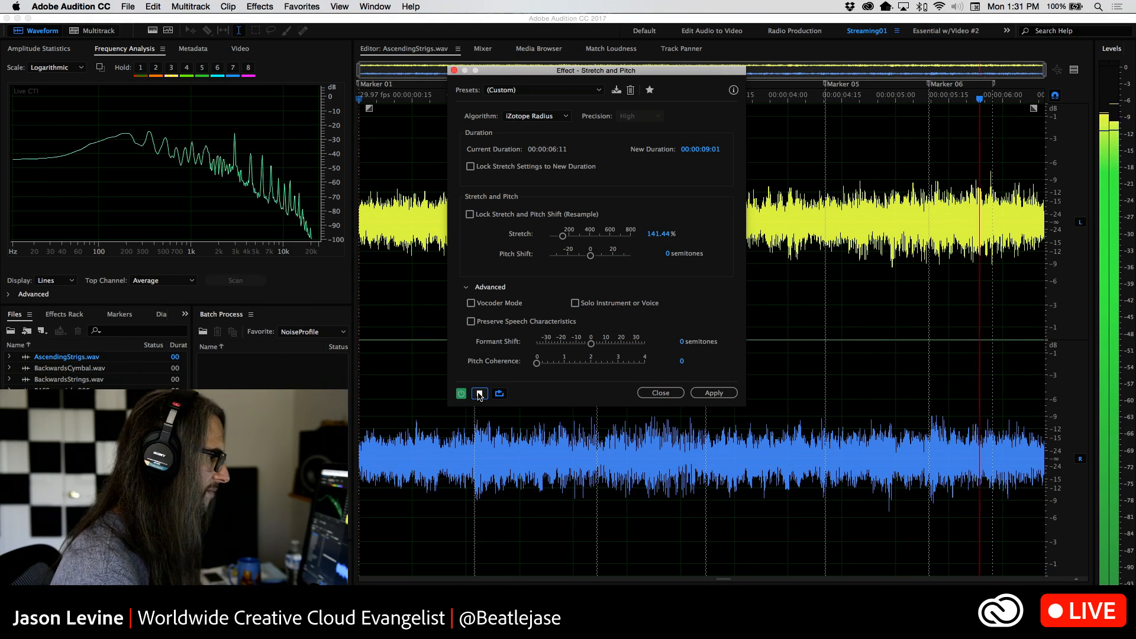
{"action": "left_click", "coordinate": [479, 393]}
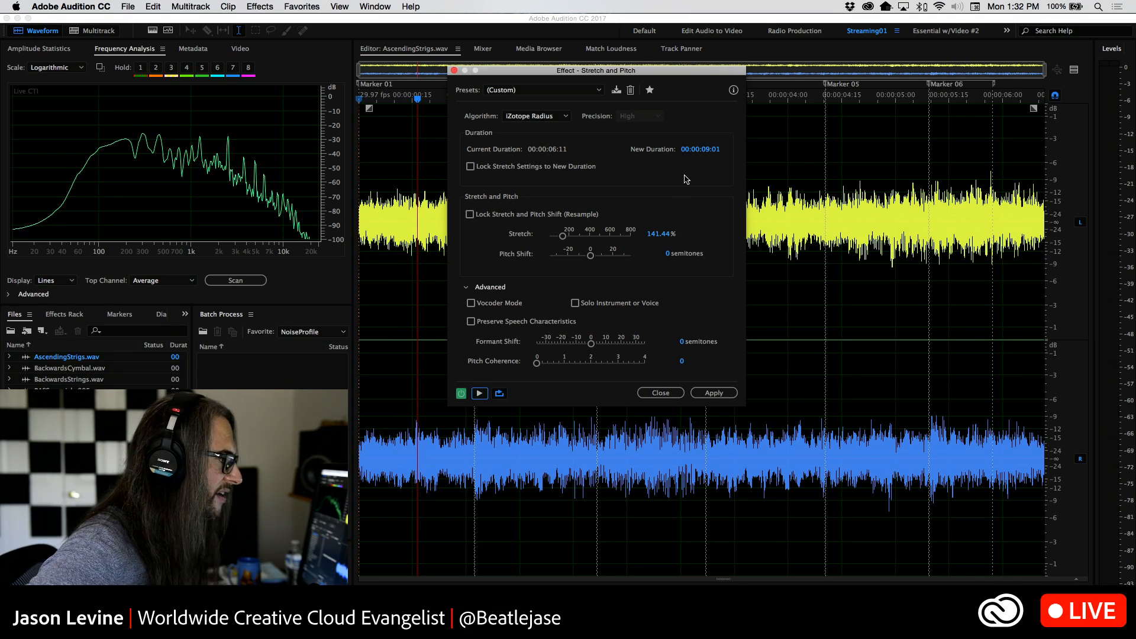
Step: Set the stretch's new duration to 00:00:12:23 and preview the strings with the iZotope Radius algorithm
{"action": "left_click_drag", "start_coordinate": [688, 154], "coordinate": [753, 150]}
{"action": "left_click", "coordinate": [479, 393]}
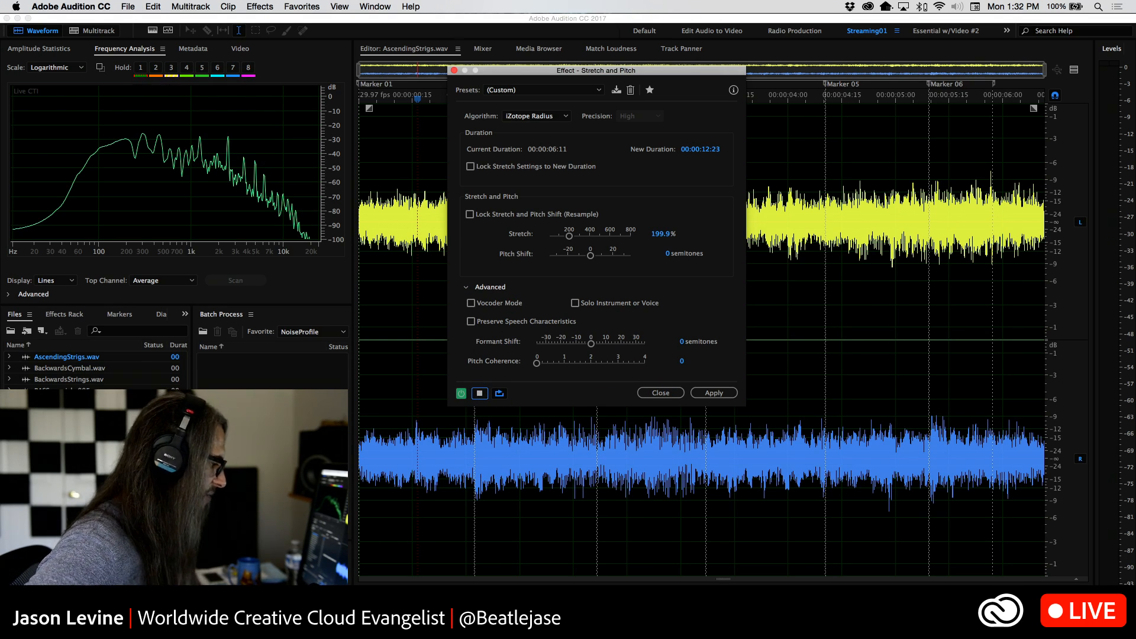
{"action": "right_click", "coordinate": [623, 622]}
{"action": "left_click", "coordinate": [591, 596]}
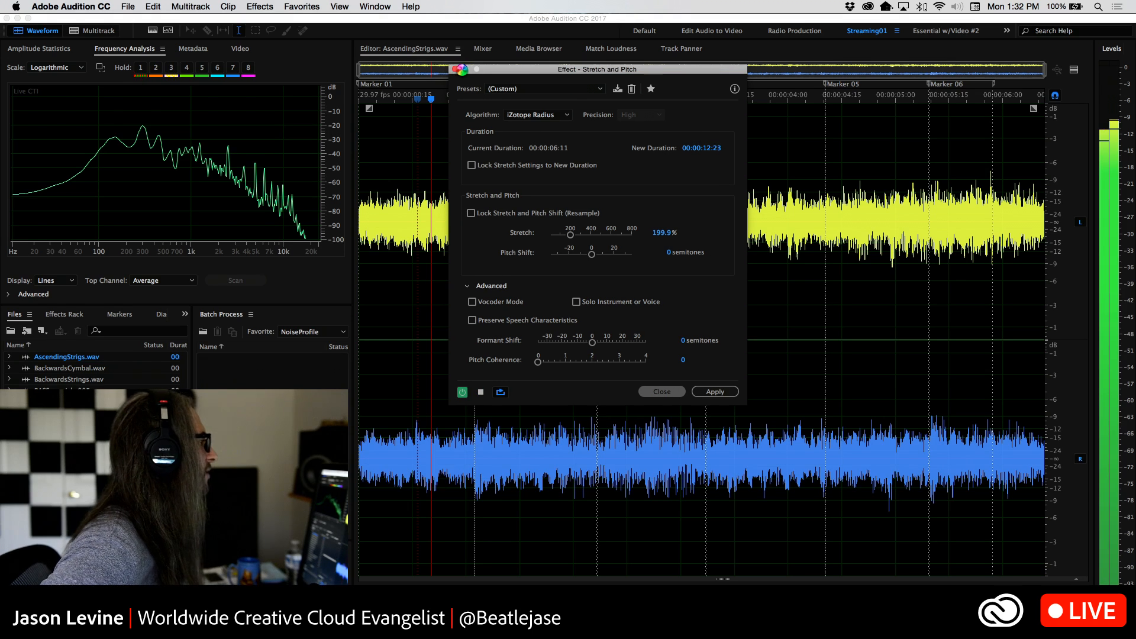
{"action": "left_click_drag", "start_coordinate": [519, 74], "coordinate": [521, 70]}
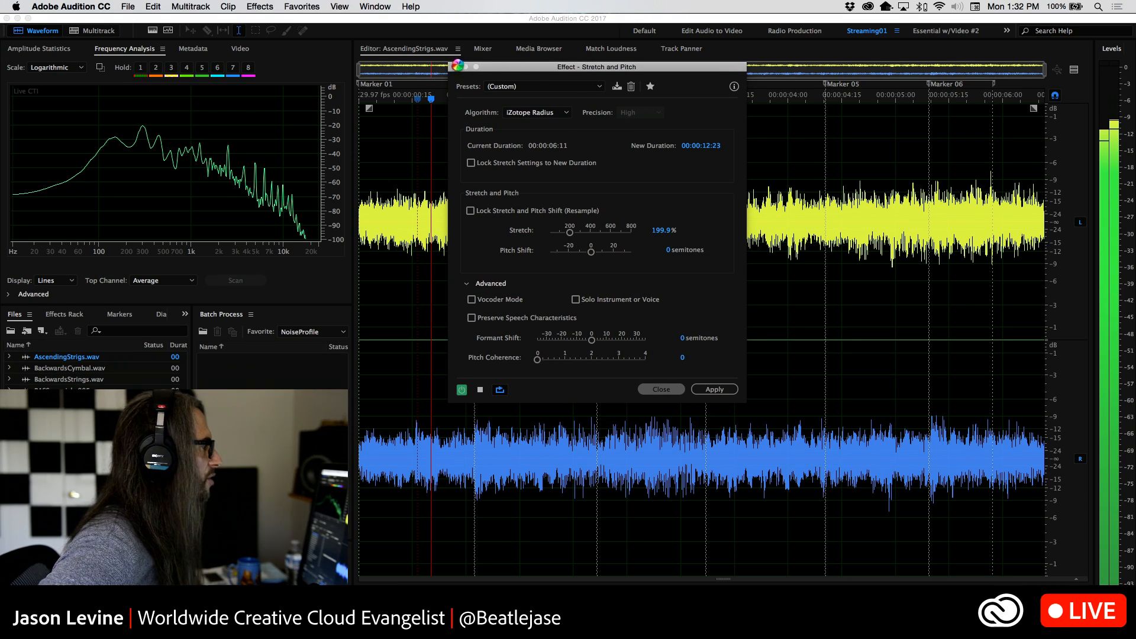
{"action": "left_click", "coordinate": [479, 389]}
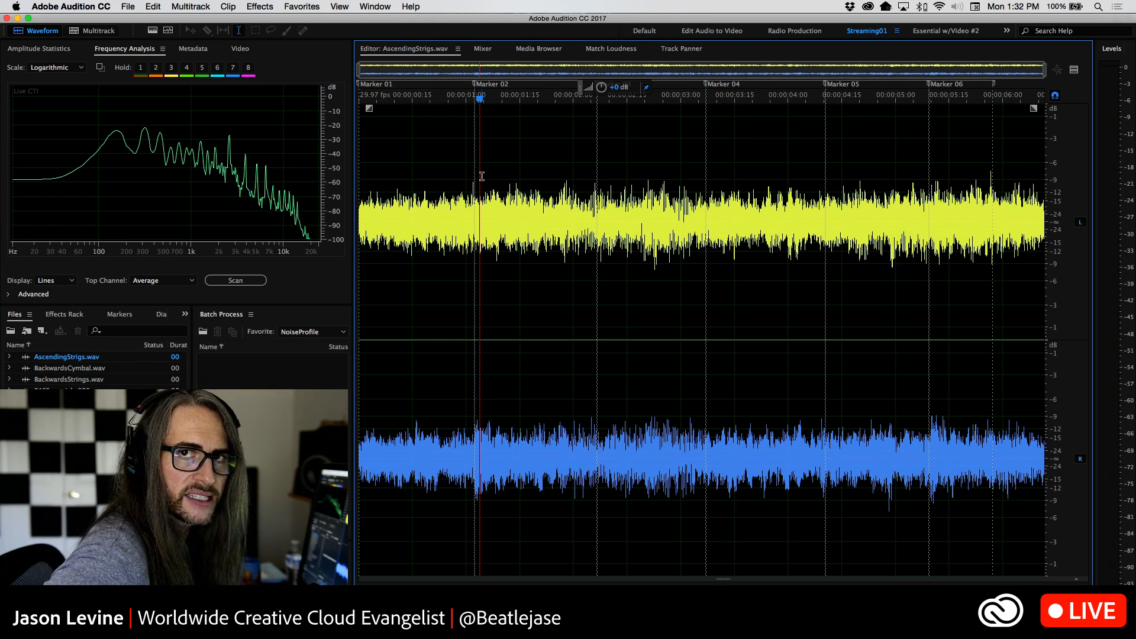
Step: Try to switch to the multitrack view, force quit and relaunch Audition, and delete the previous session's recovery data
{"action": "left_click", "coordinate": [94, 30]}
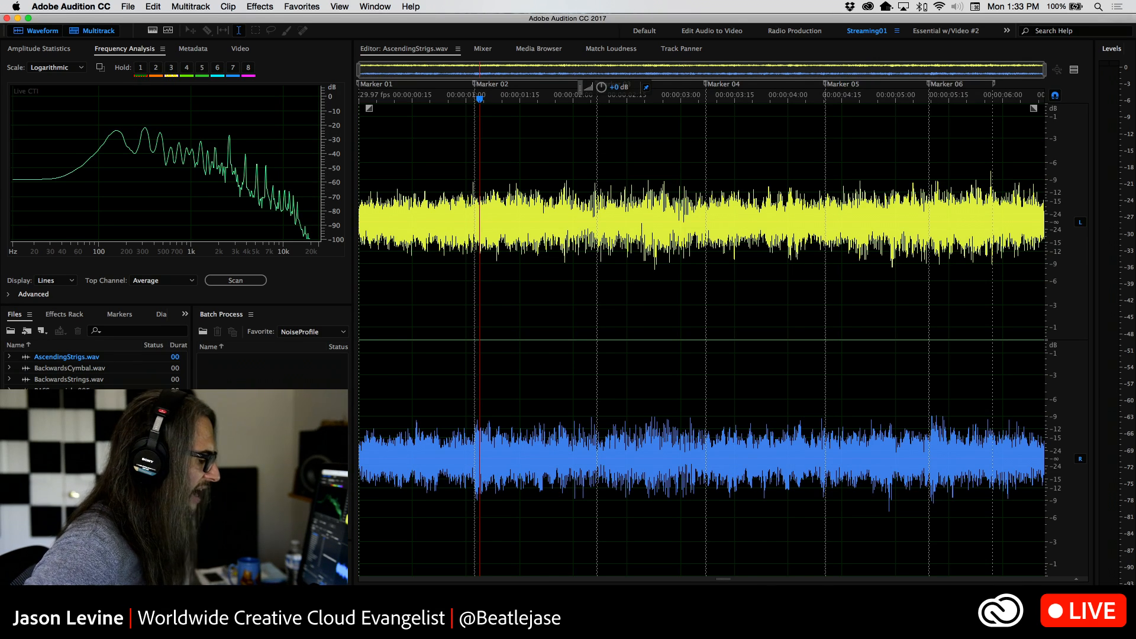
{"action": "right_click", "coordinate": [623, 625]}
{"action": "left_click", "coordinate": [603, 605]}
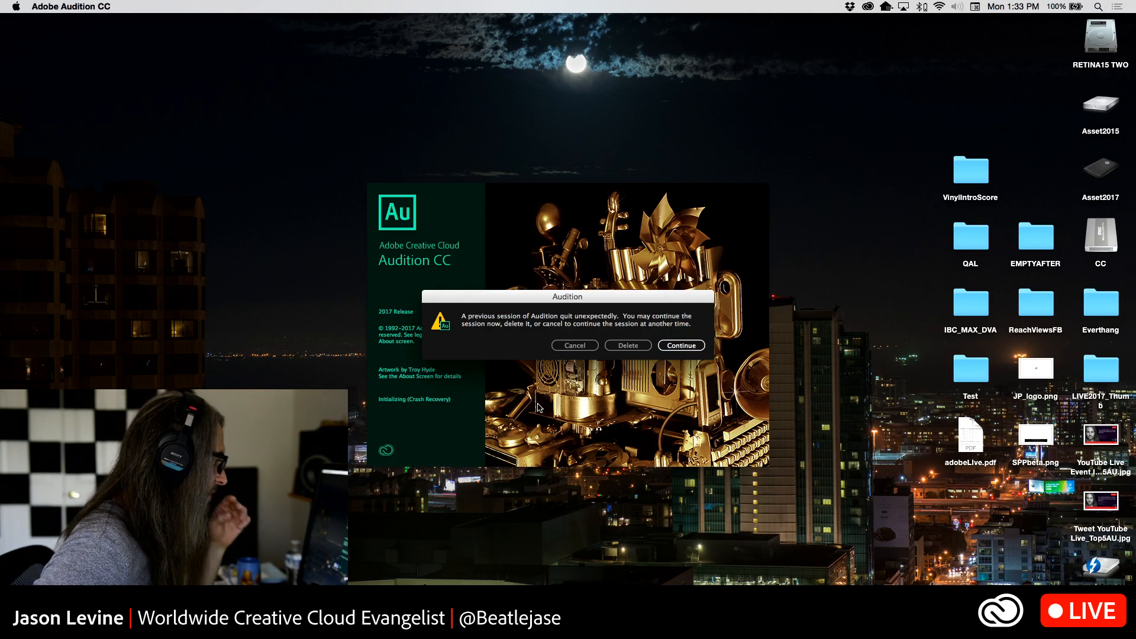
{"action": "left_click", "coordinate": [644, 350]}
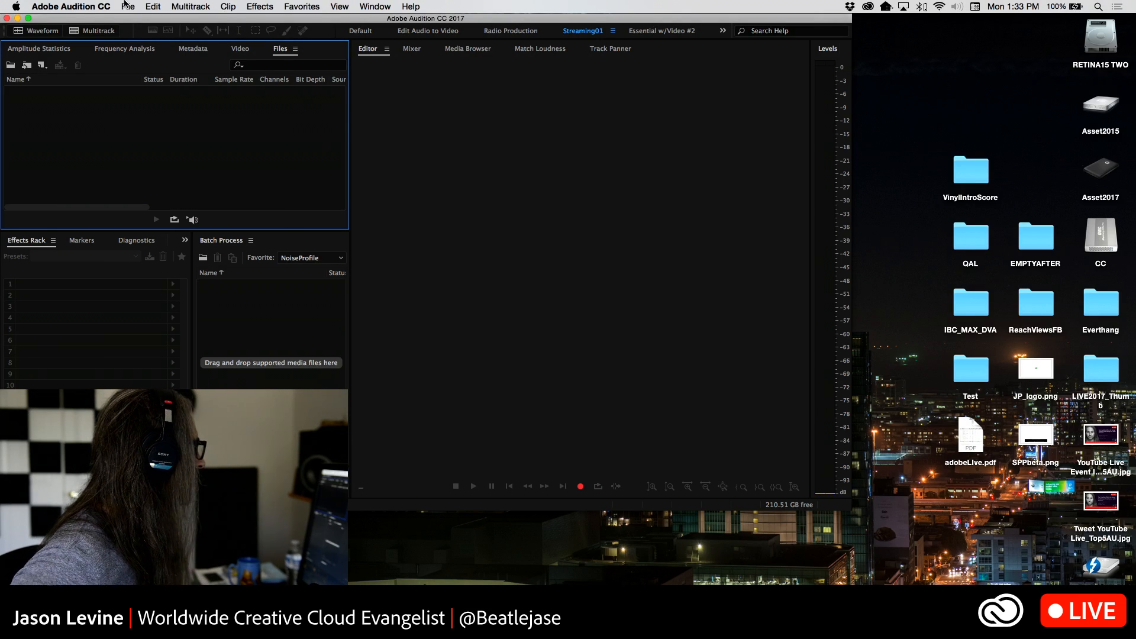
Step: Reopen the recent session SomethingHappening_Mix06_ReScore.sesx and enlarge the application window to fill the screen
{"action": "left_click", "coordinate": [126, 6]}
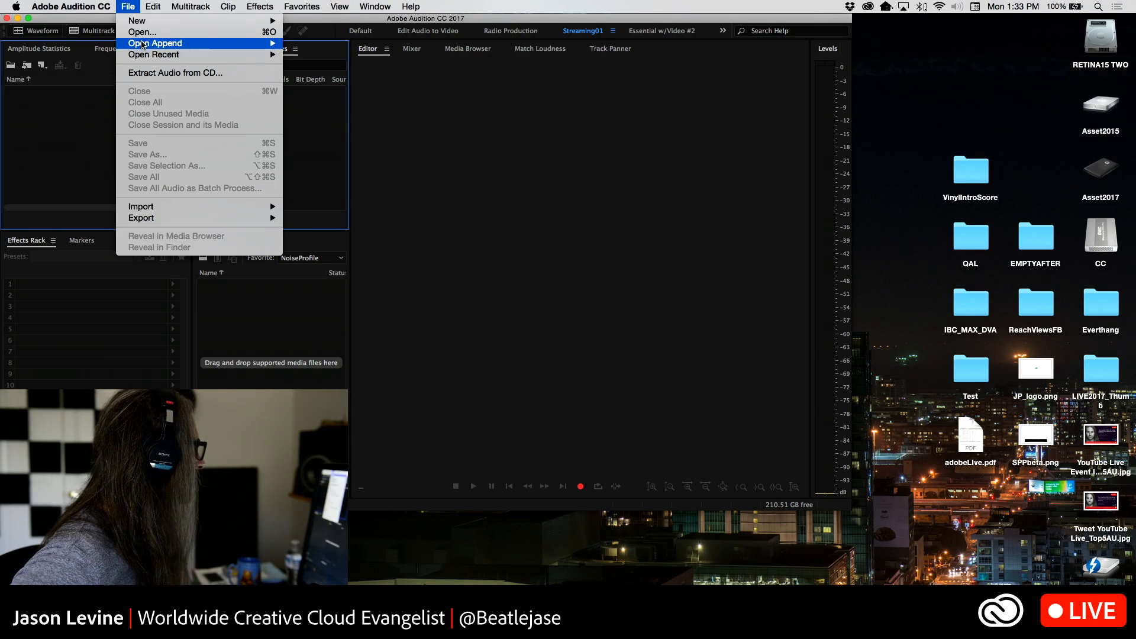
{"action": "mouse_move", "coordinate": [151, 54]}
{"action": "left_click", "coordinate": [386, 66]}
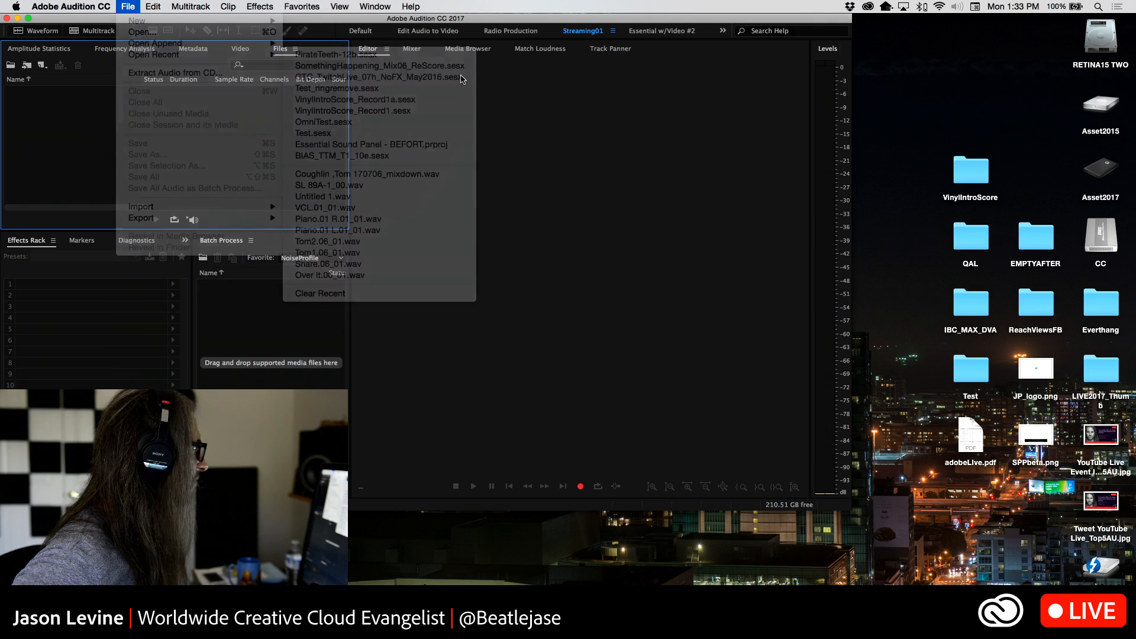
{"action": "left_click", "coordinate": [30, 19]}
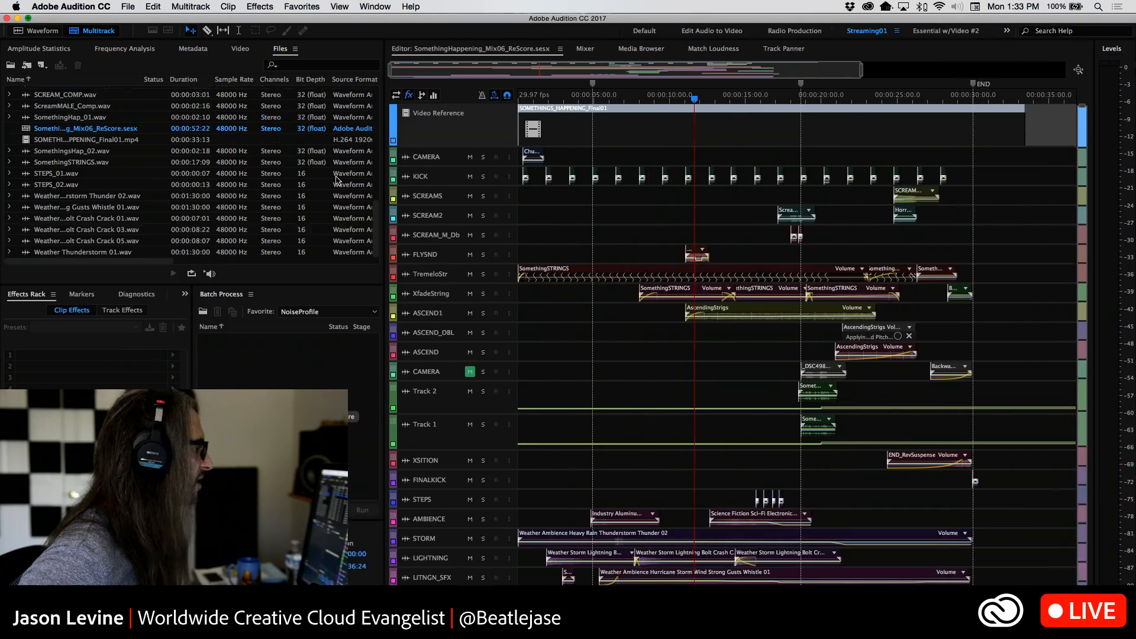
Step: Solo the ASCEND1 track and place the playhead just before its AscendingStrigs clip
{"action": "scroll", "coordinate": [495, 311], "scroll_direction": "up", "scroll_amount": 5}
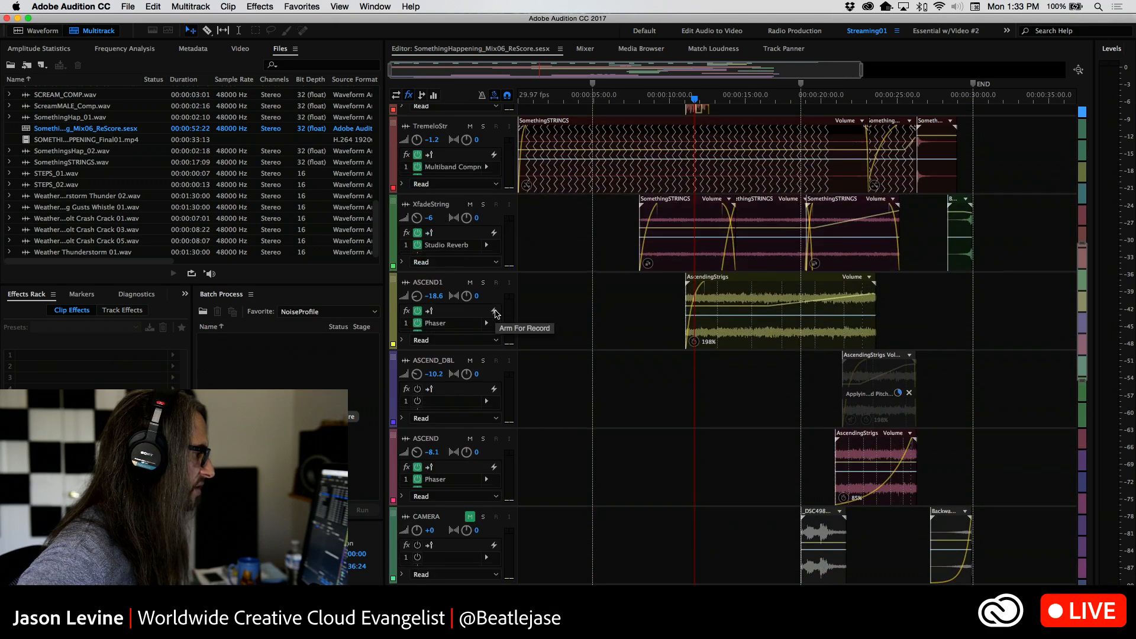
{"action": "left_click", "coordinate": [487, 287]}
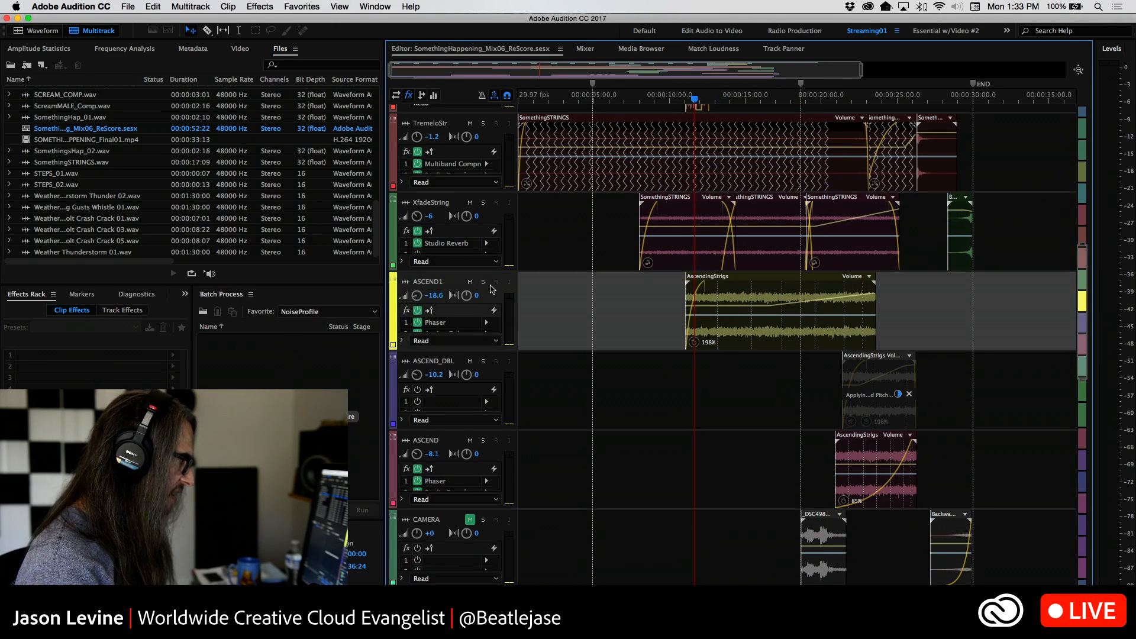
{"action": "left_click", "coordinate": [484, 284]}
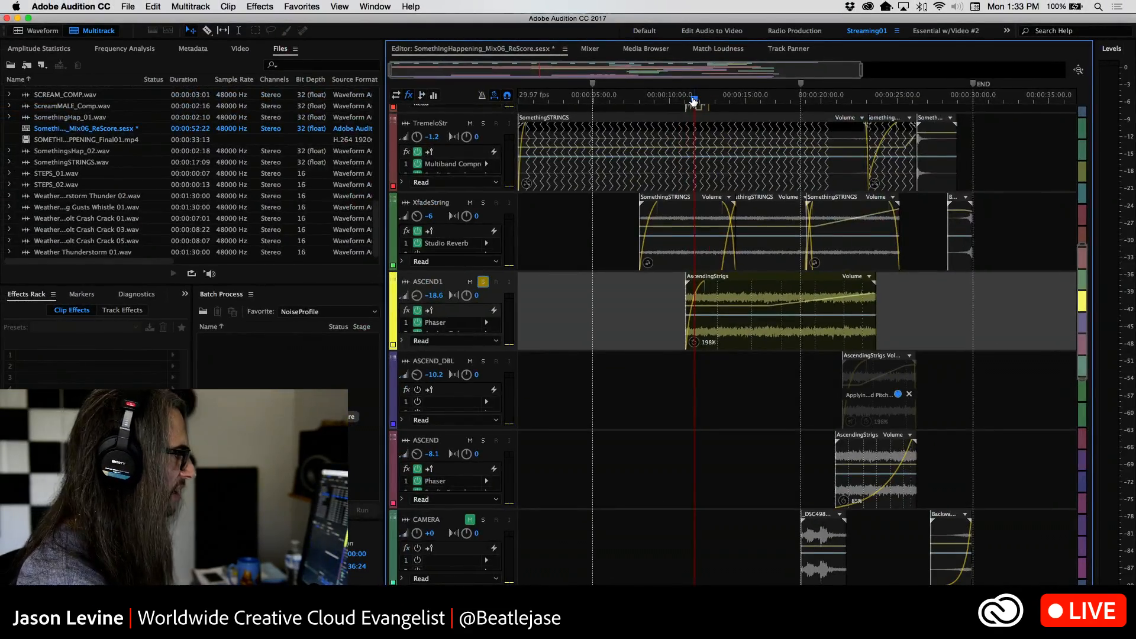
{"action": "key", "text": "space"}
{"action": "left_click_drag", "start_coordinate": [695, 100], "coordinate": [682, 97]}
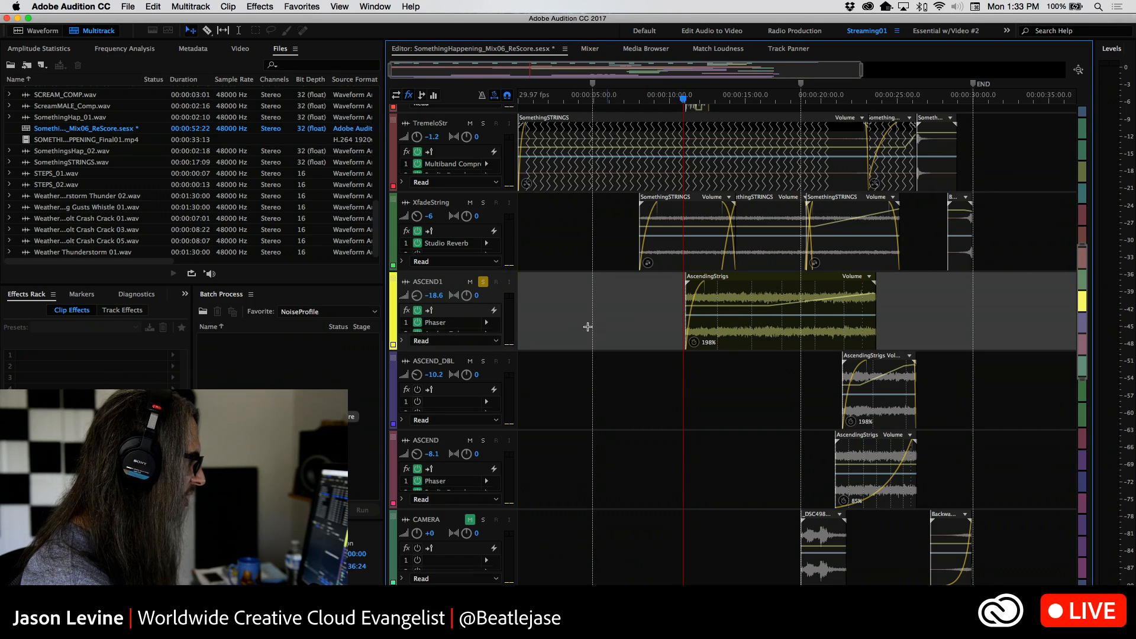
Step: Play the soloed strings clip while making the ASCEND1 track taller and raising its volume to -1.5 dB
{"action": "key", "text": "space"}
{"action": "left_click_drag", "start_coordinate": [484, 354], "coordinate": [484, 403]}
{"action": "left_click_drag", "start_coordinate": [419, 297], "coordinate": [414, 266]}
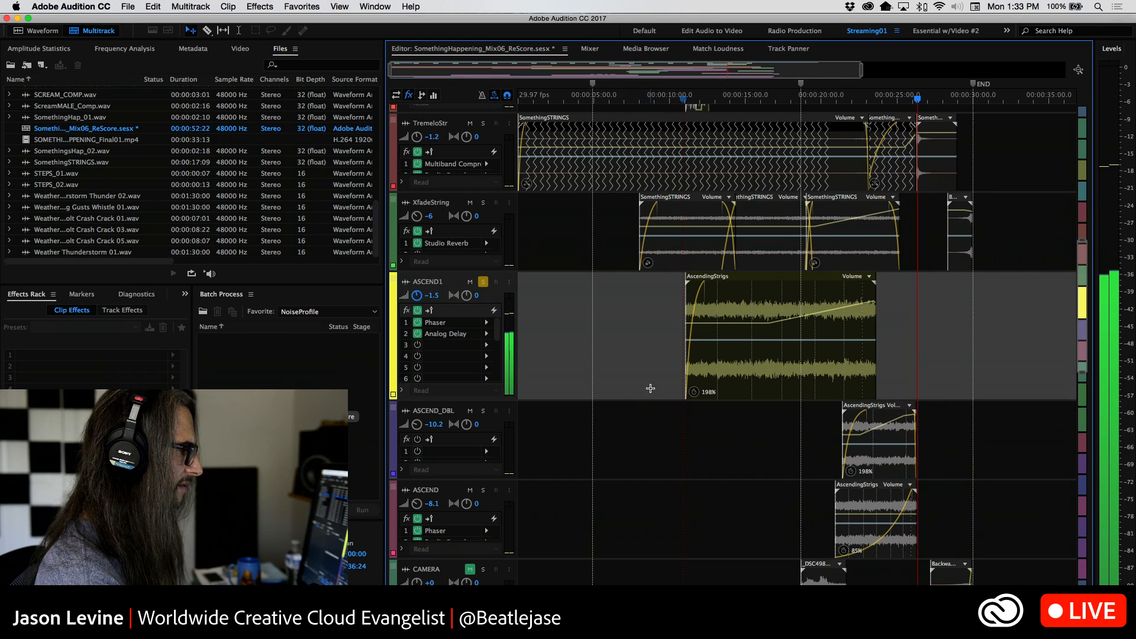
{"action": "key", "text": "space"}
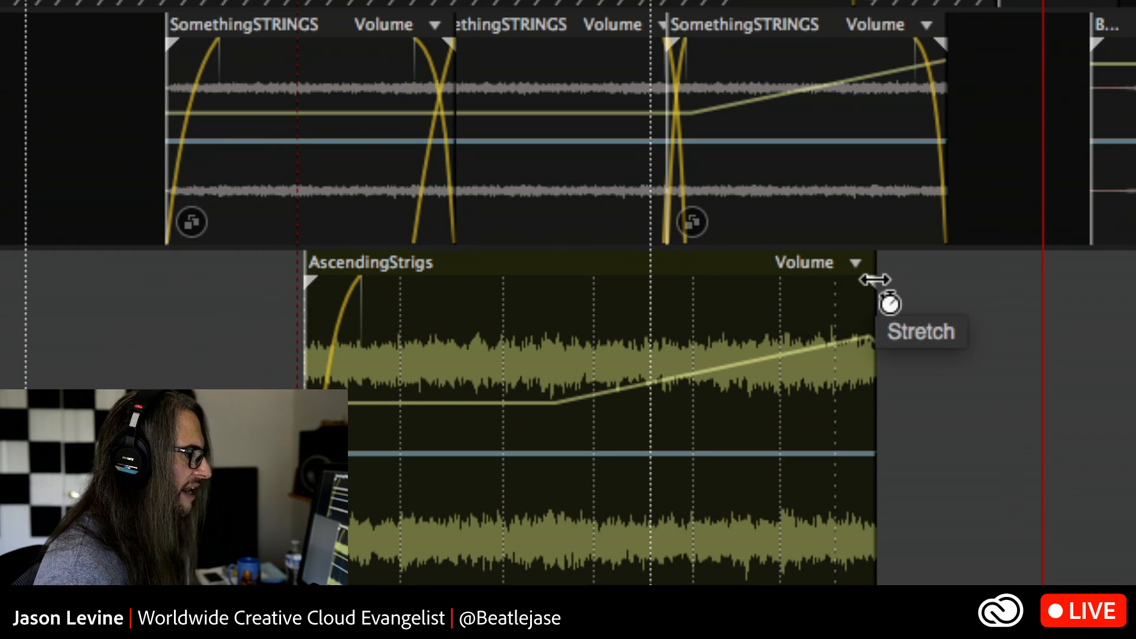
Step: Stretch the end of the AscendingStrigs clip on ASCEND1 to about 238% and play its last part
{"action": "left_click_drag", "start_coordinate": [871, 283], "coordinate": [992, 273]}
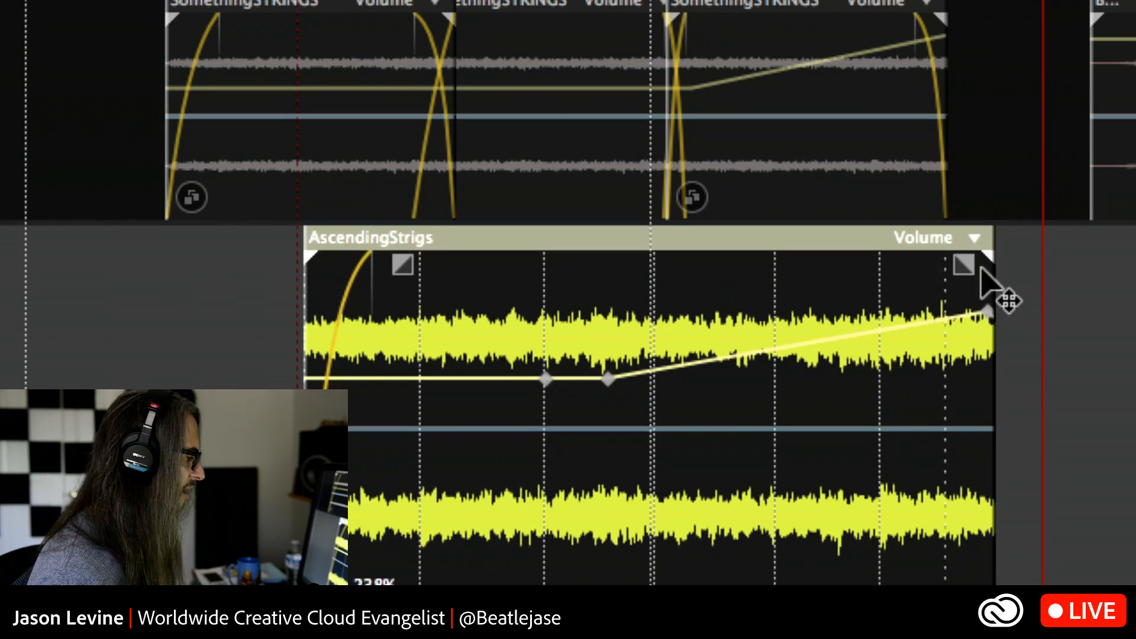
{"action": "left_click", "coordinate": [284, 350]}
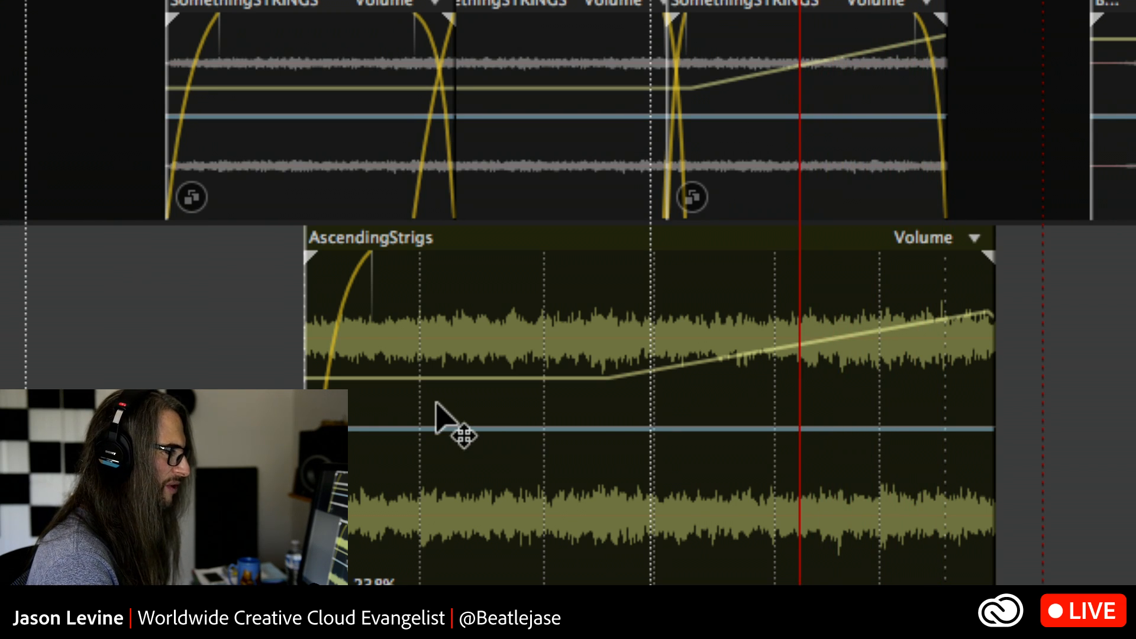
{"action": "key", "text": "space"}
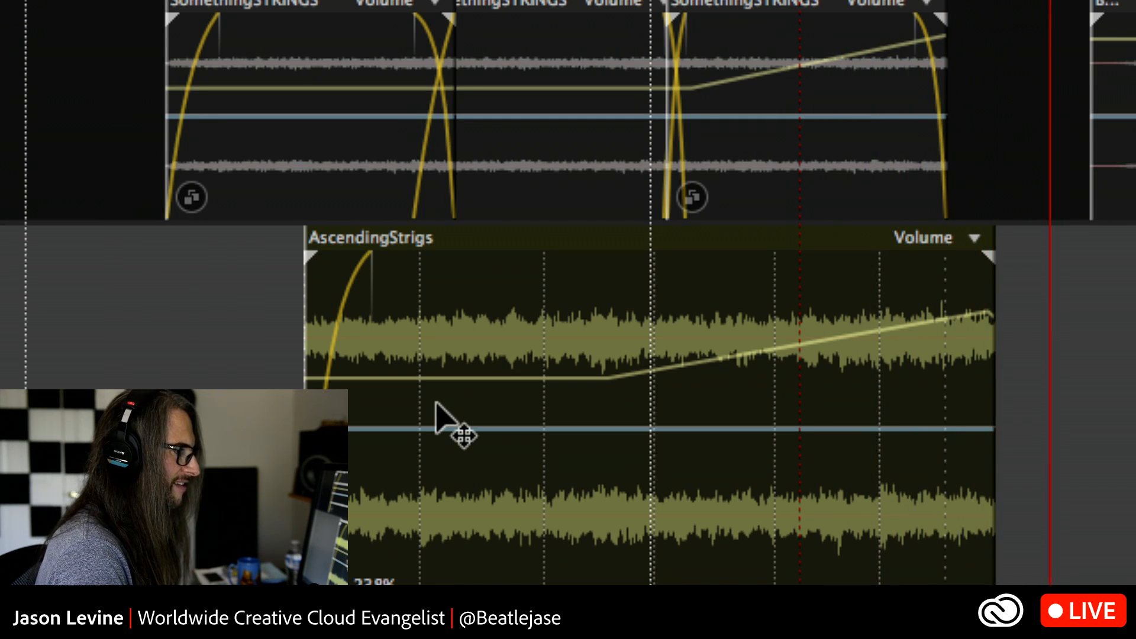
Step: Open the stretch properties of the AscendingStrigs clip on the ASCEND1 track
{"action": "key", "text": "minus"}
{"action": "key", "text": "minus"}
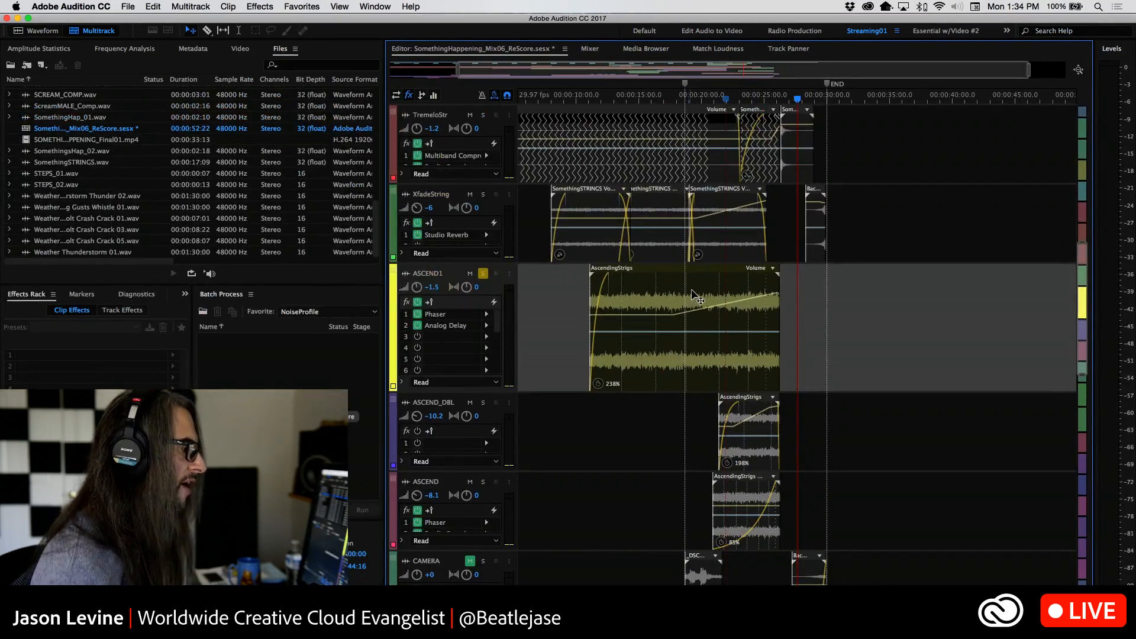
{"action": "right_click", "coordinate": [694, 287]}
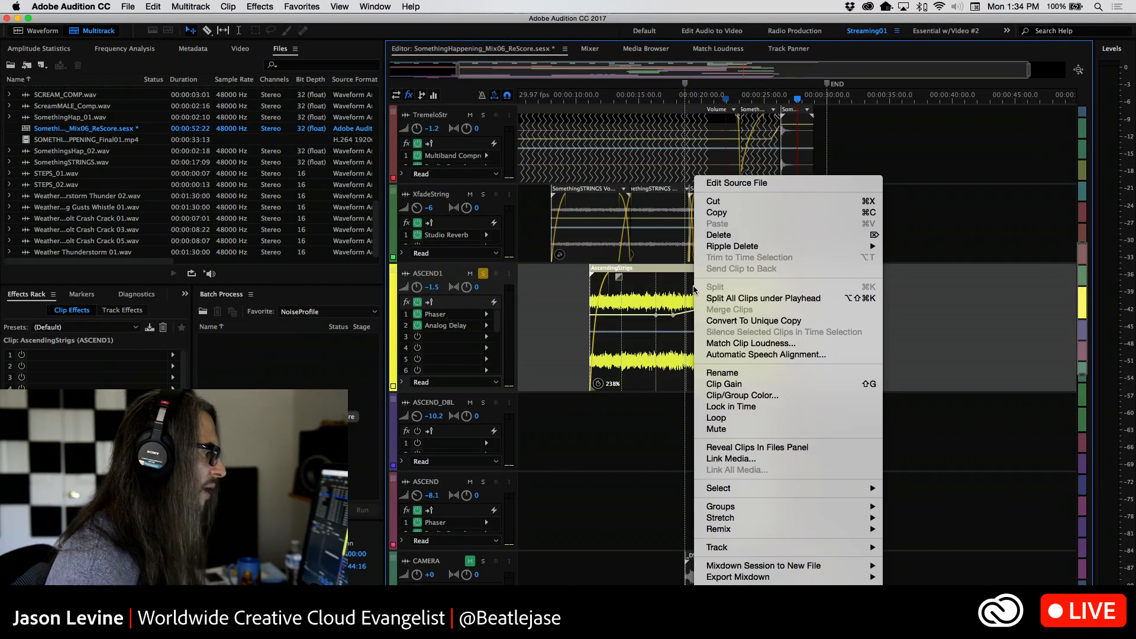
{"action": "mouse_move", "coordinate": [732, 519]}
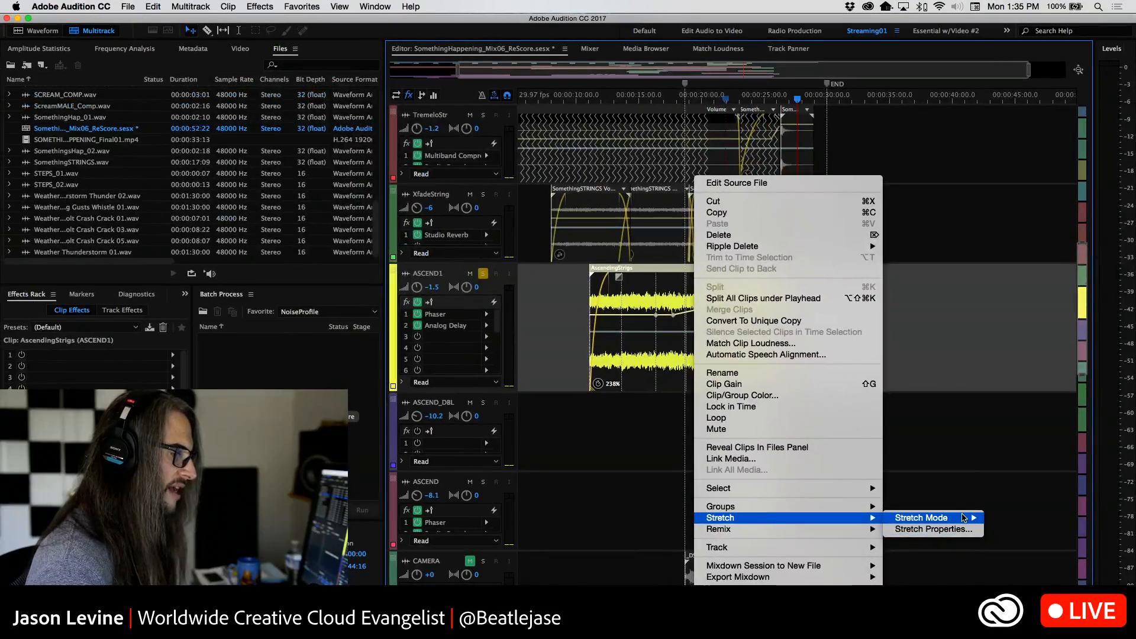
{"action": "mouse_move", "coordinate": [982, 494]}
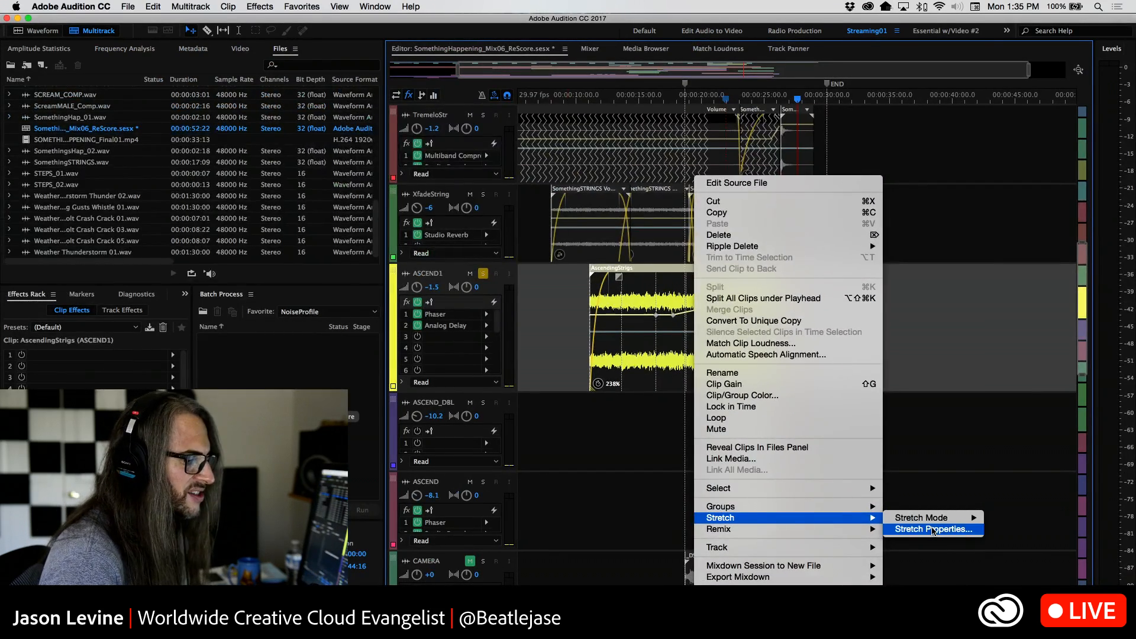
{"action": "left_click", "coordinate": [933, 529]}
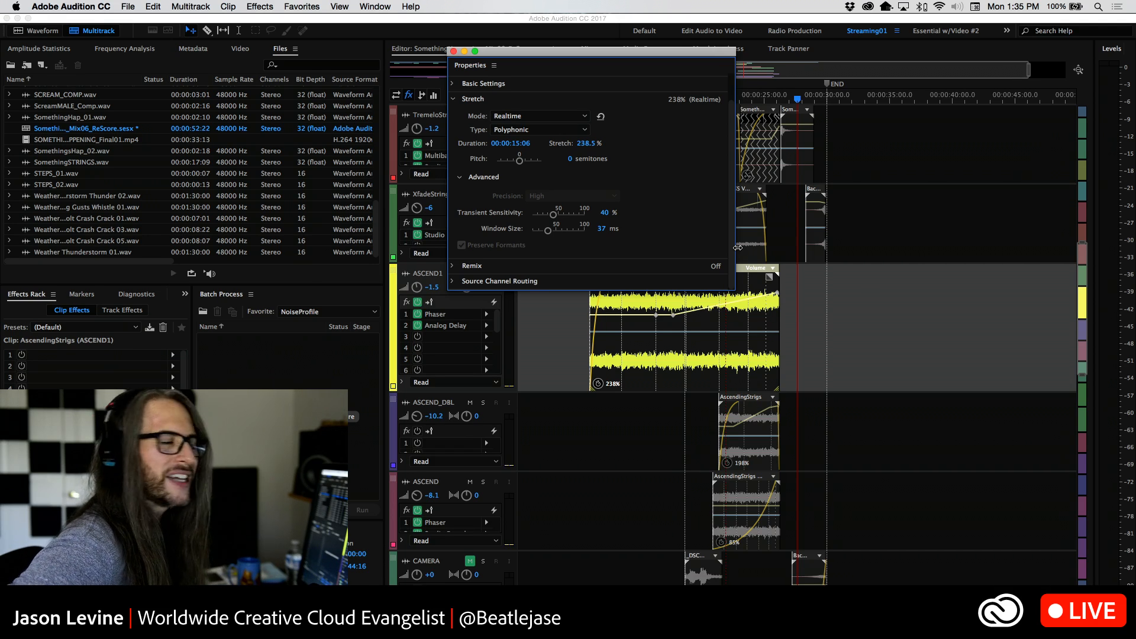
{"action": "scroll", "coordinate": [730, 118], "scroll_direction": "up", "scroll_amount": 2}
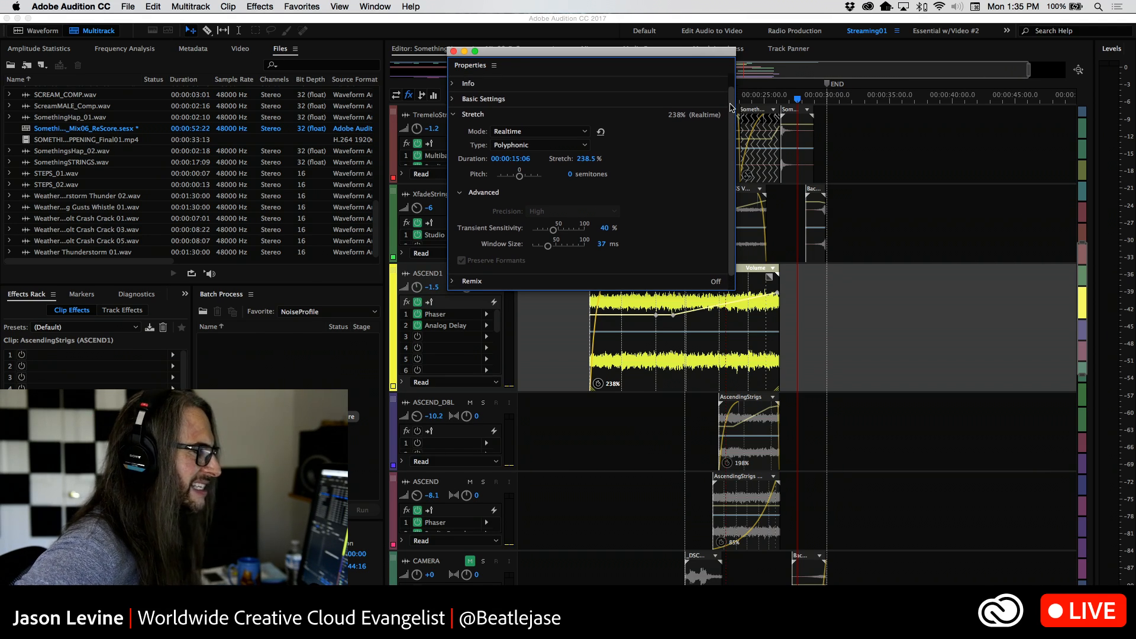
{"action": "left_click_drag", "start_coordinate": [732, 105], "coordinate": [732, 105]}
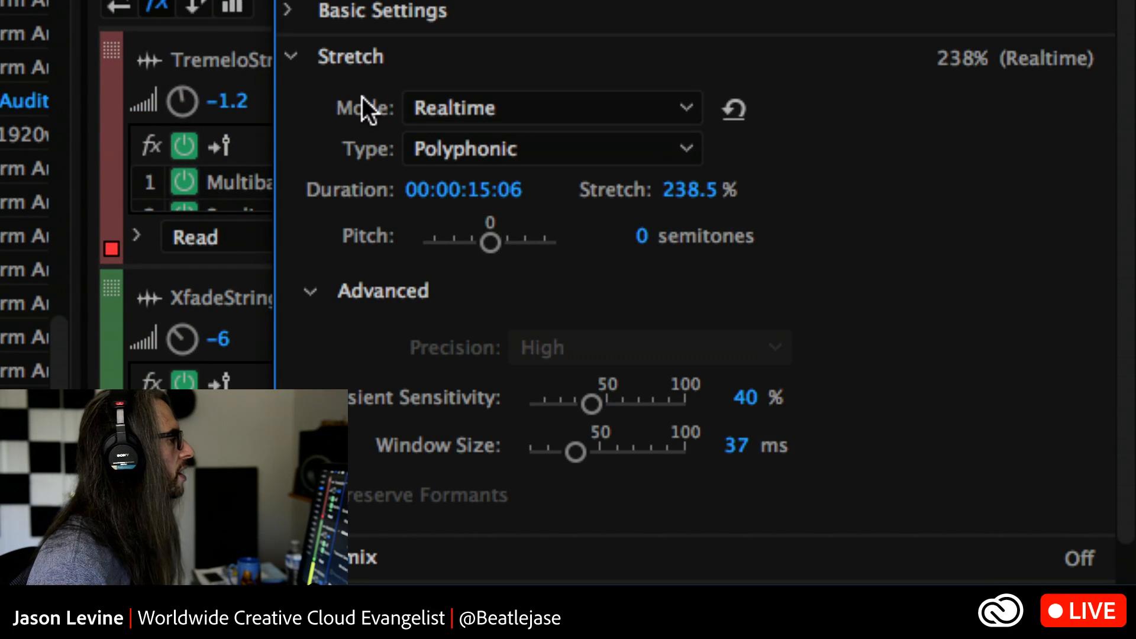
Step: Keep the clip's stretch mode at Realtime, set its type to Varispeed and its pitch to 0 semitones
{"action": "left_click", "coordinate": [512, 113]}
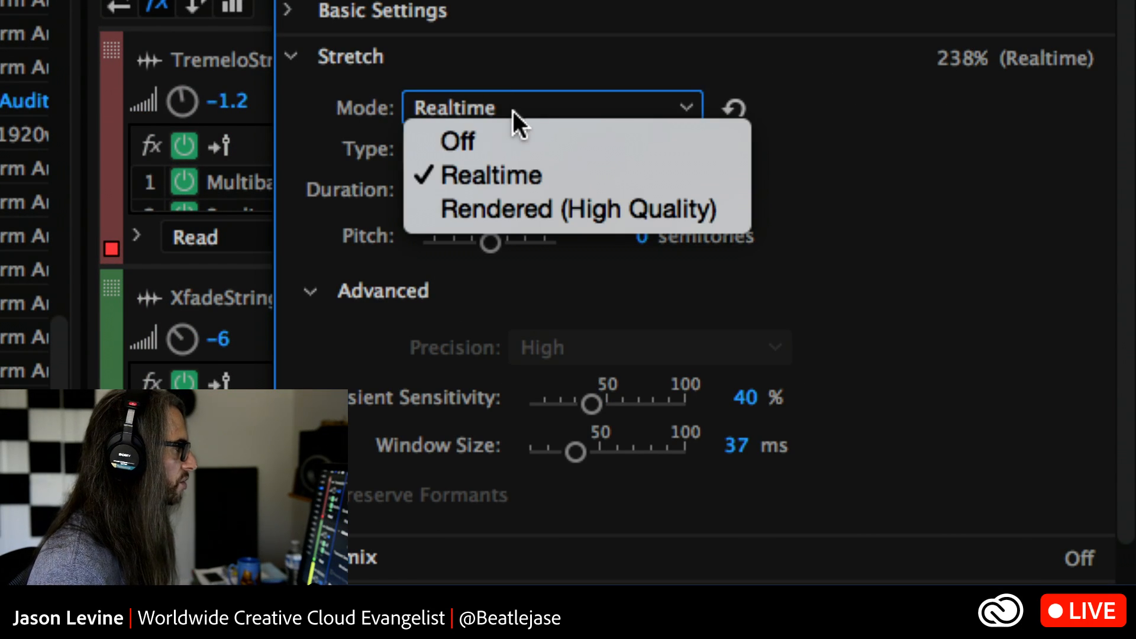
{"action": "left_click", "coordinate": [517, 177]}
{"action": "left_click", "coordinate": [520, 147]}
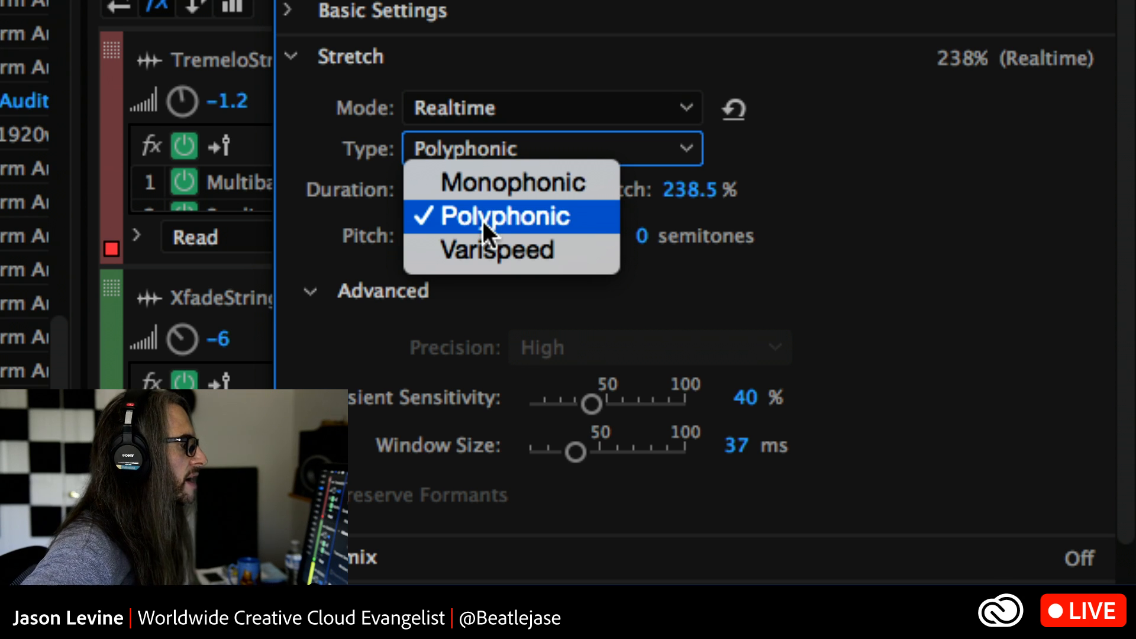
{"action": "left_click", "coordinate": [579, 248]}
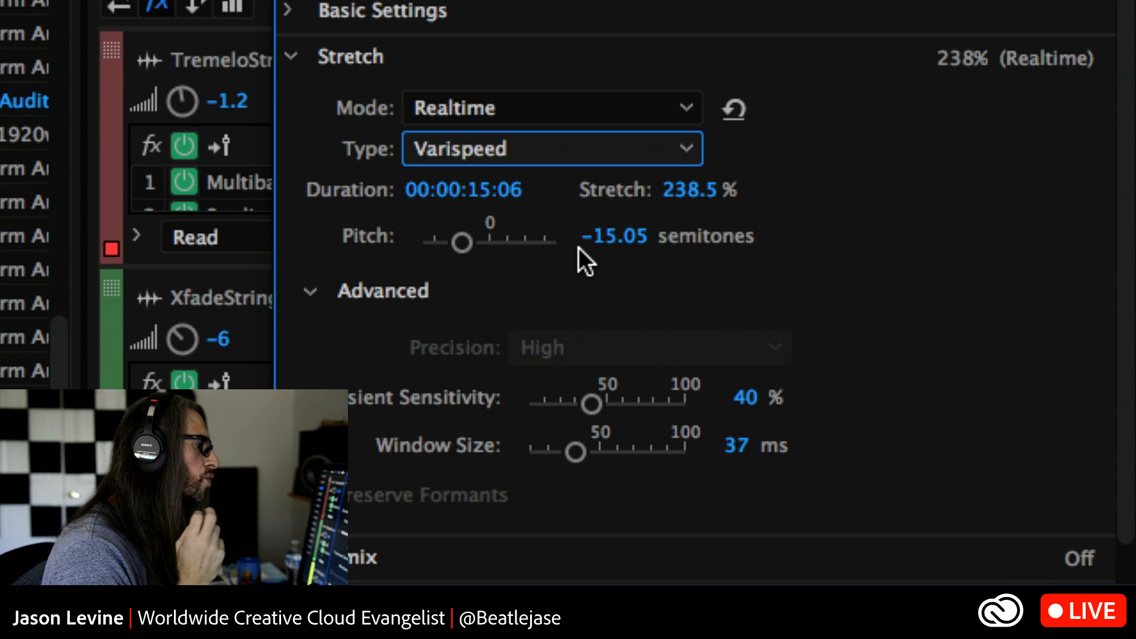
{"action": "left_click", "coordinate": [609, 240]}
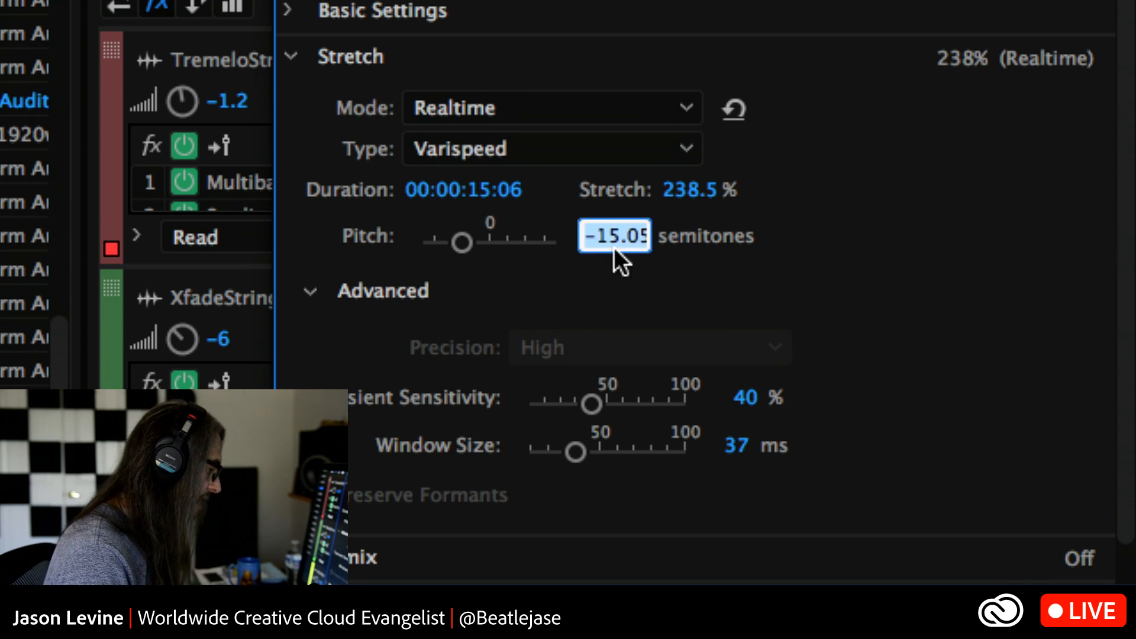
{"action": "type", "text": "0"}
{"action": "key", "text": "Return"}
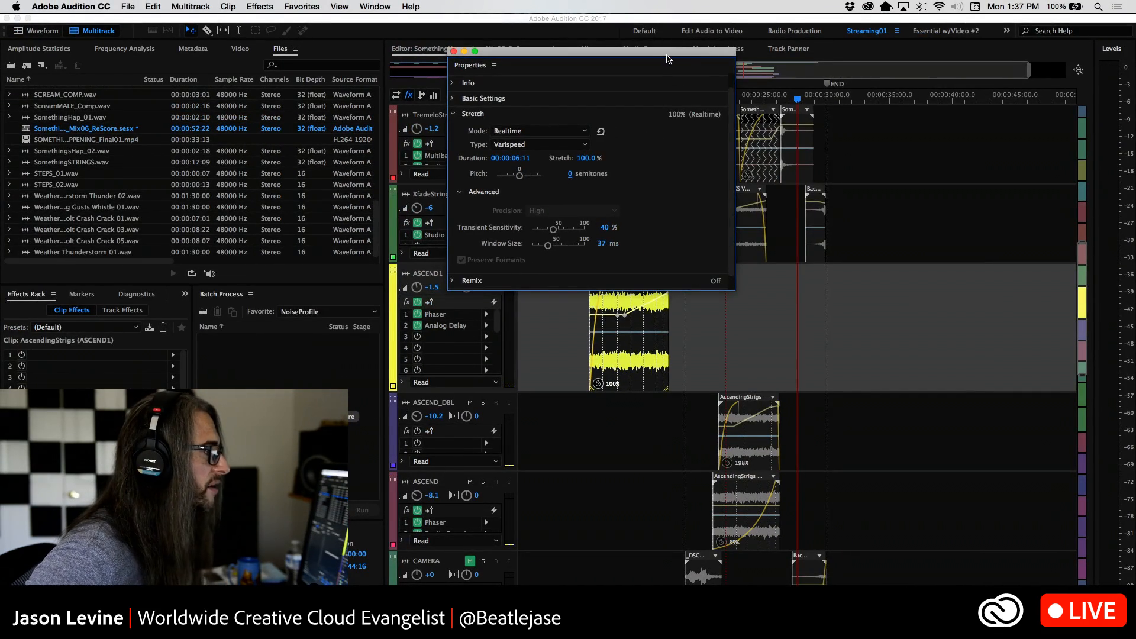
Step: Lower the clip's Varispeed pitch to about -11.52 semitones and play it from its start
{"action": "left_click_drag", "start_coordinate": [666, 59], "coordinate": [870, 132]}
{"action": "left_click_drag", "start_coordinate": [797, 102], "coordinate": [591, 106]}
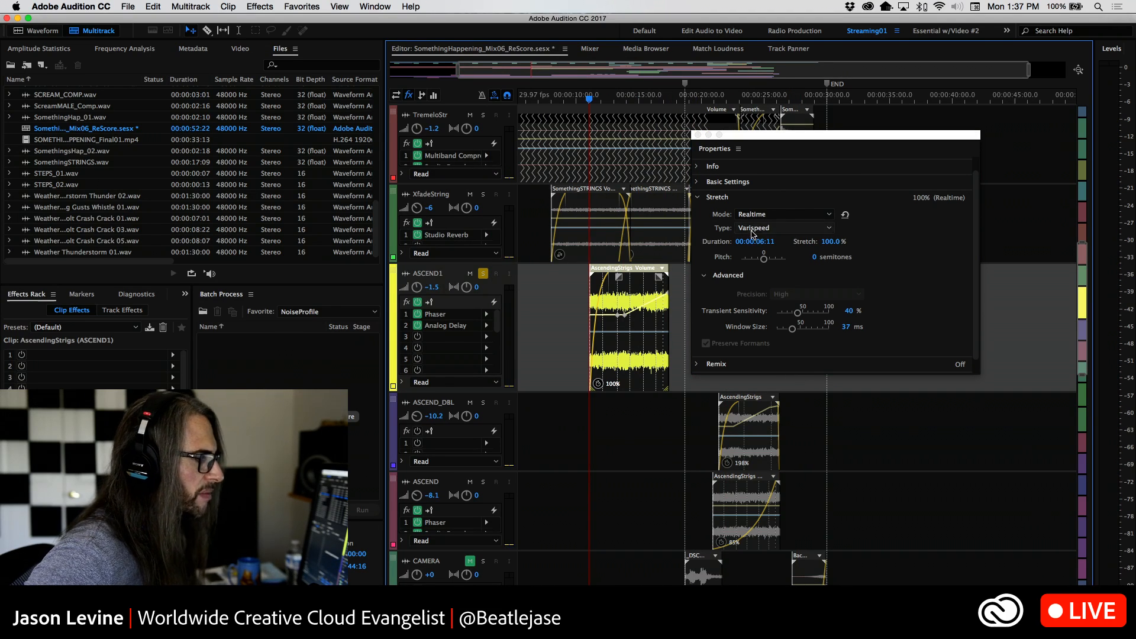
{"action": "left_click_drag", "start_coordinate": [764, 259], "coordinate": [759, 256]}
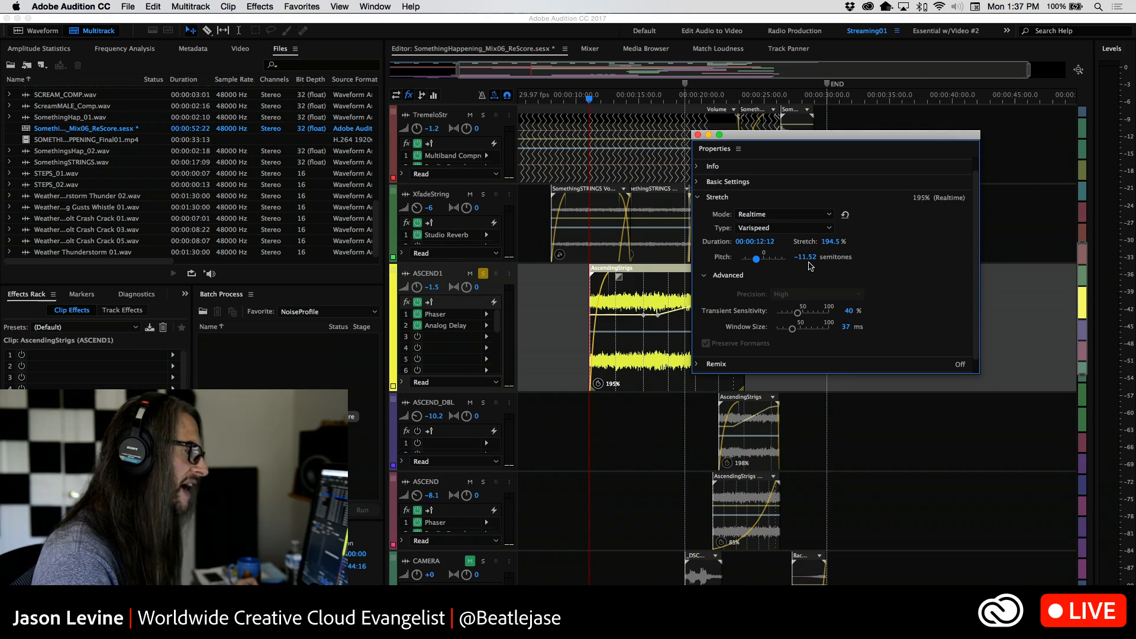
{"action": "key", "text": "space"}
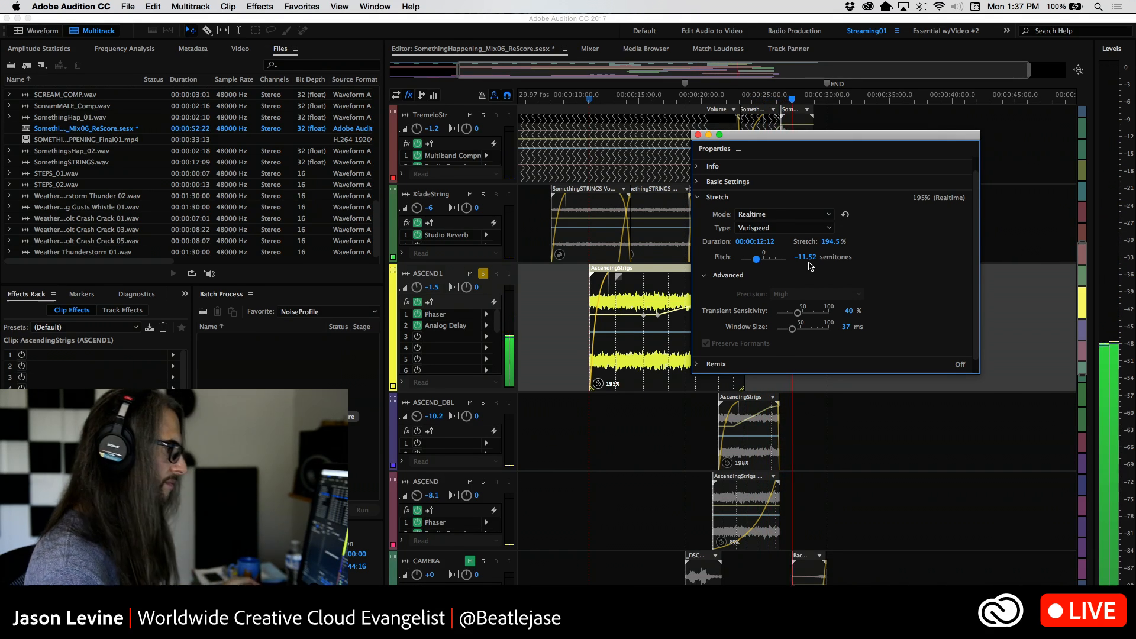
{"action": "key", "text": "space"}
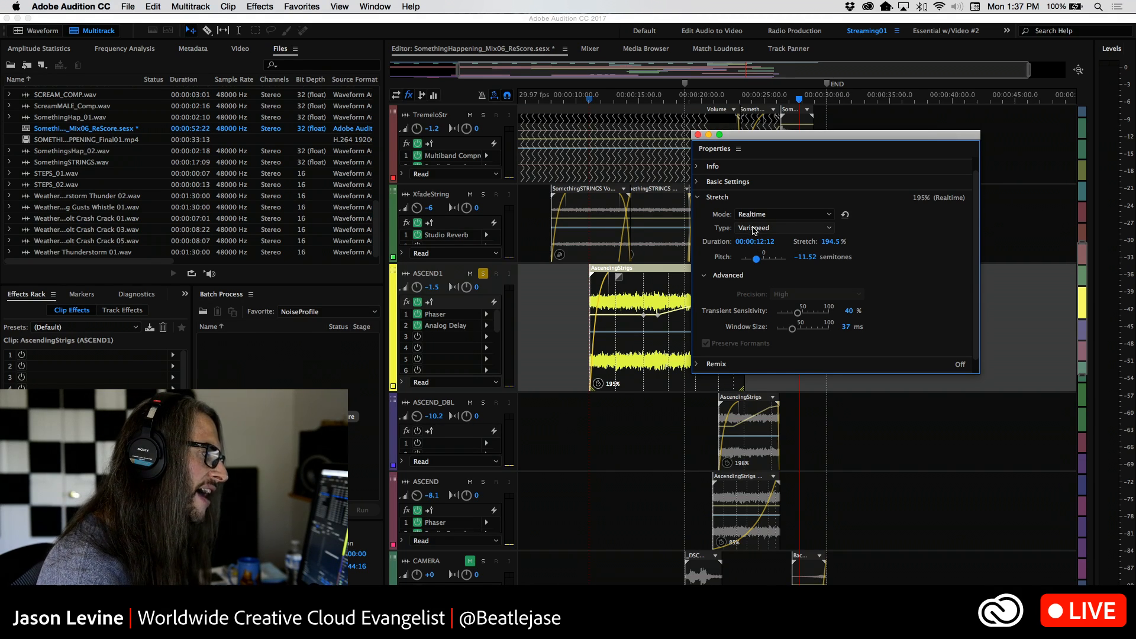
Step: Raise the AscendingStrigs clip's Varispeed pitch to about 11.41 semitones and play it from its start
{"action": "left_click", "coordinate": [753, 229]}
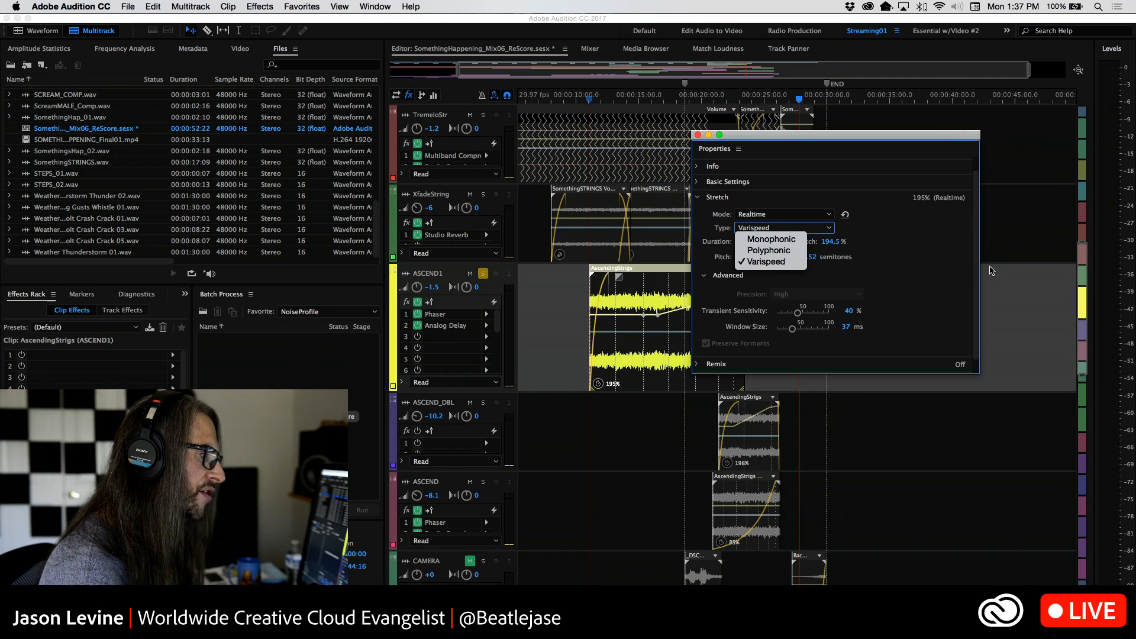
{"action": "left_click", "coordinate": [835, 290]}
{"action": "left_click_drag", "start_coordinate": [756, 258], "coordinate": [771, 259]}
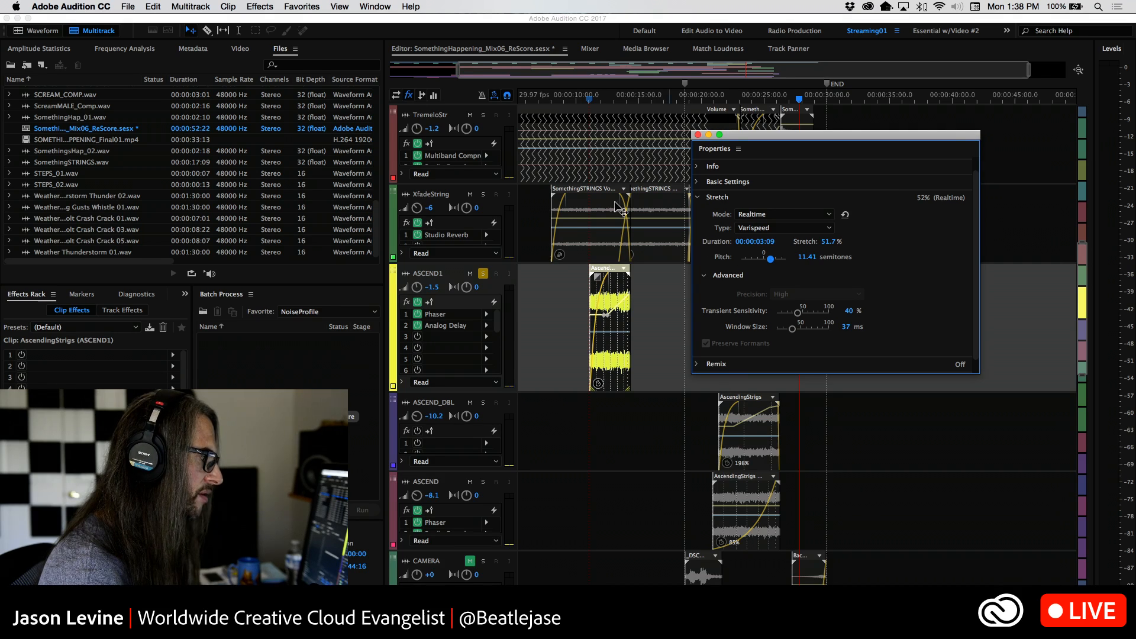
{"action": "left_click_drag", "start_coordinate": [574, 99], "coordinate": [589, 101]}
{"action": "key", "text": "space"}
{"action": "key", "text": "space"}
{"action": "key", "text": "space"}
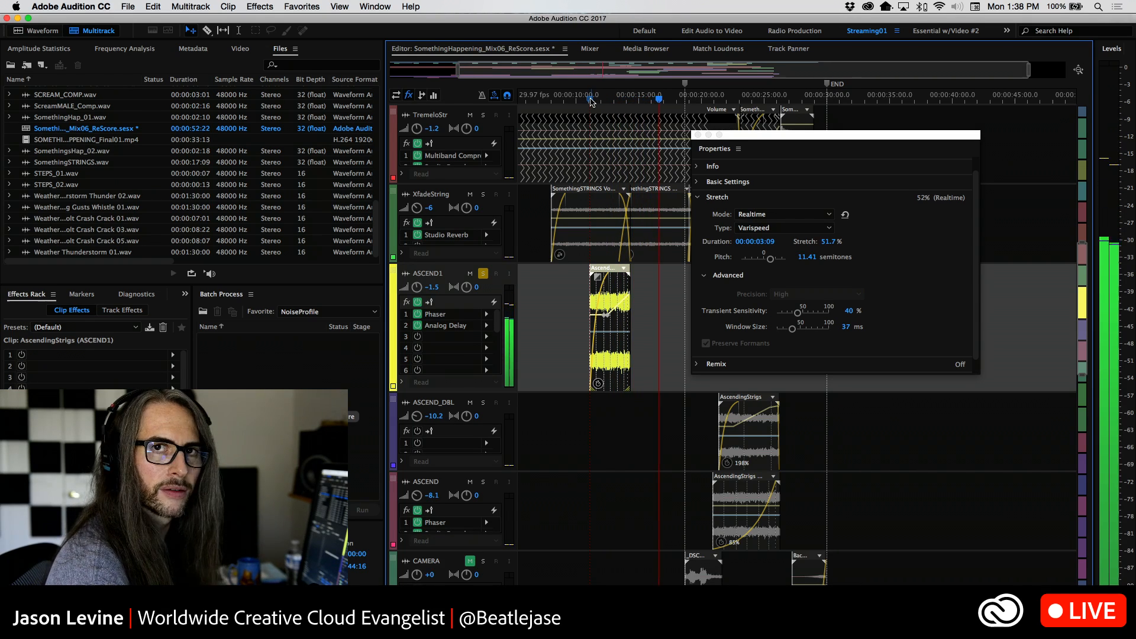
{"action": "key", "text": "space"}
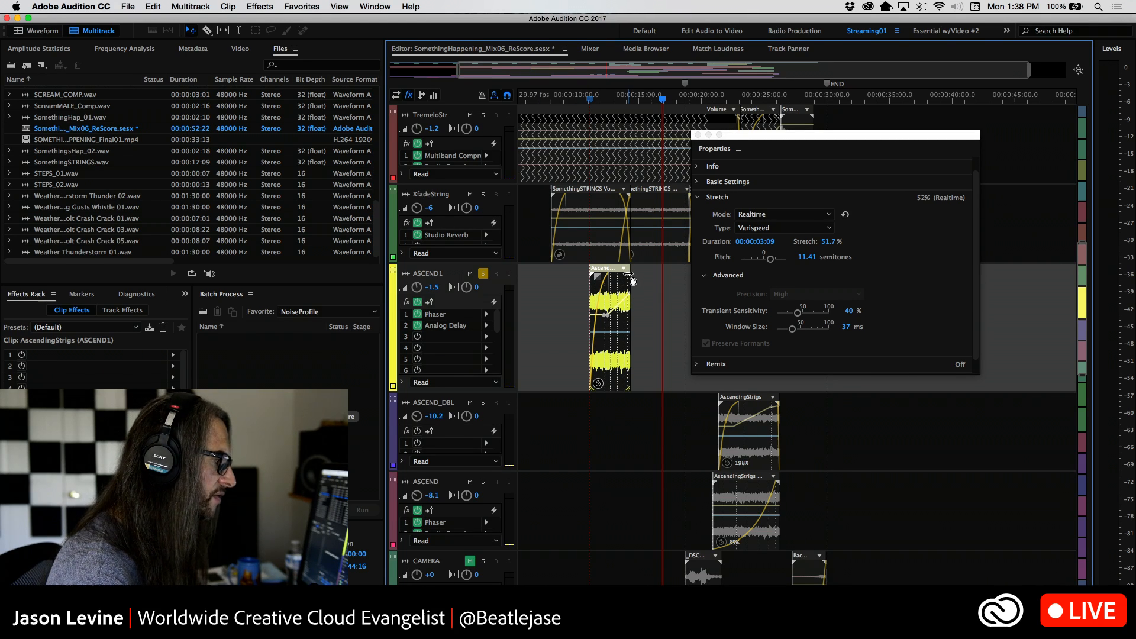
Step: Stretch the end of the AscendingStrigs clip on ASCEND1 to about 222% and play it from its start
{"action": "left_click_drag", "start_coordinate": [735, 135], "coordinate": [818, 309]}
{"action": "left_click_drag", "start_coordinate": [628, 275], "coordinate": [766, 276]}
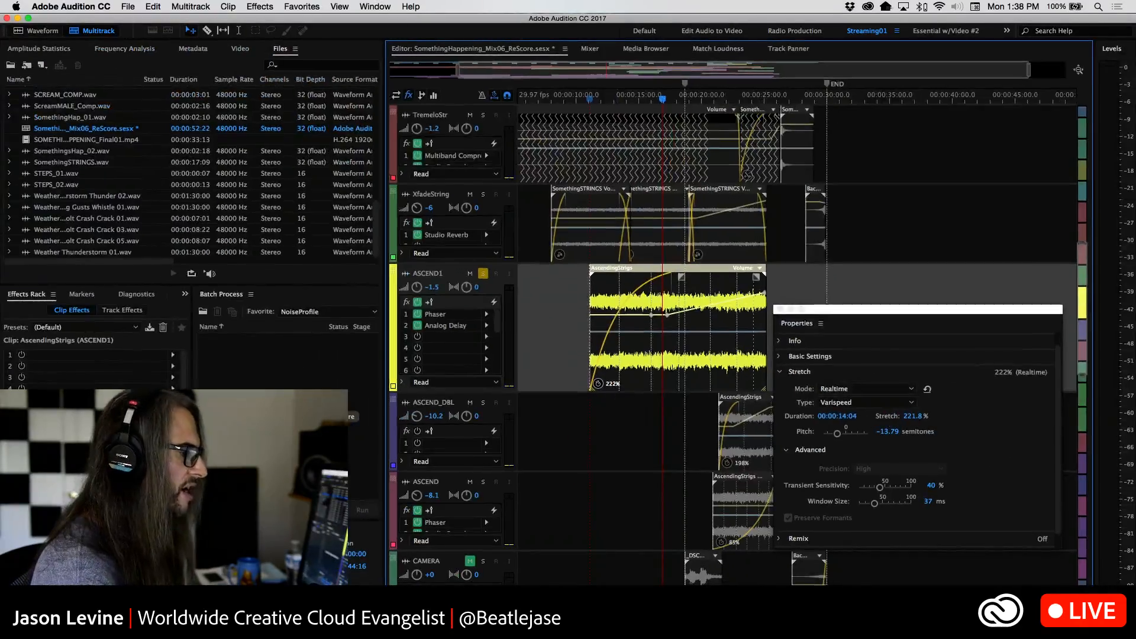
{"action": "left_click_drag", "start_coordinate": [661, 99], "coordinate": [590, 102]}
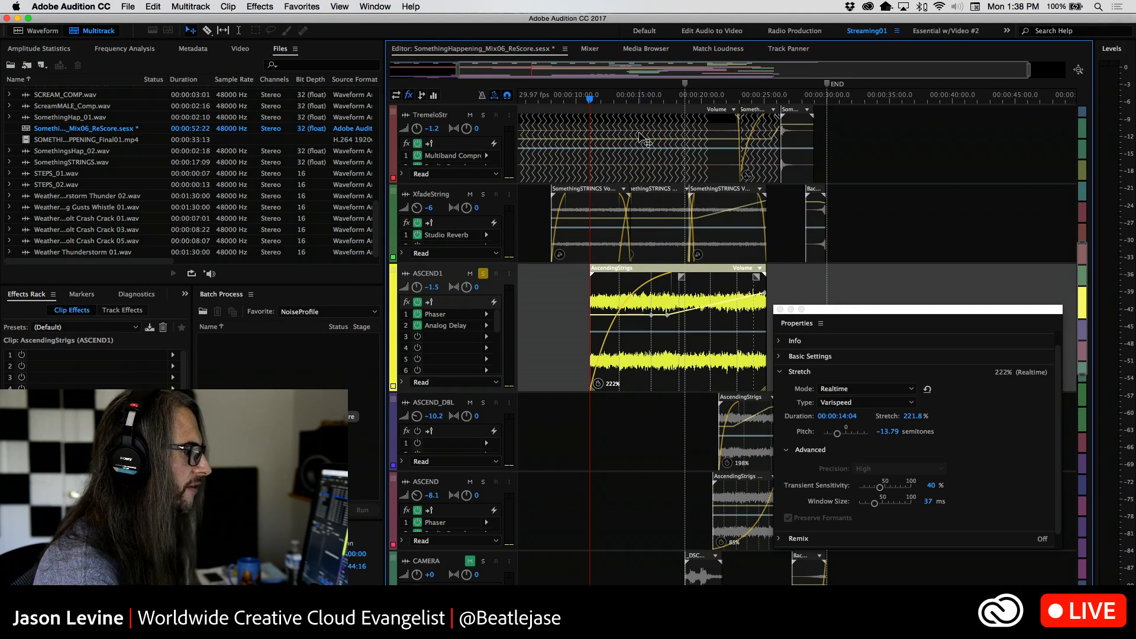
{"action": "key", "text": "space"}
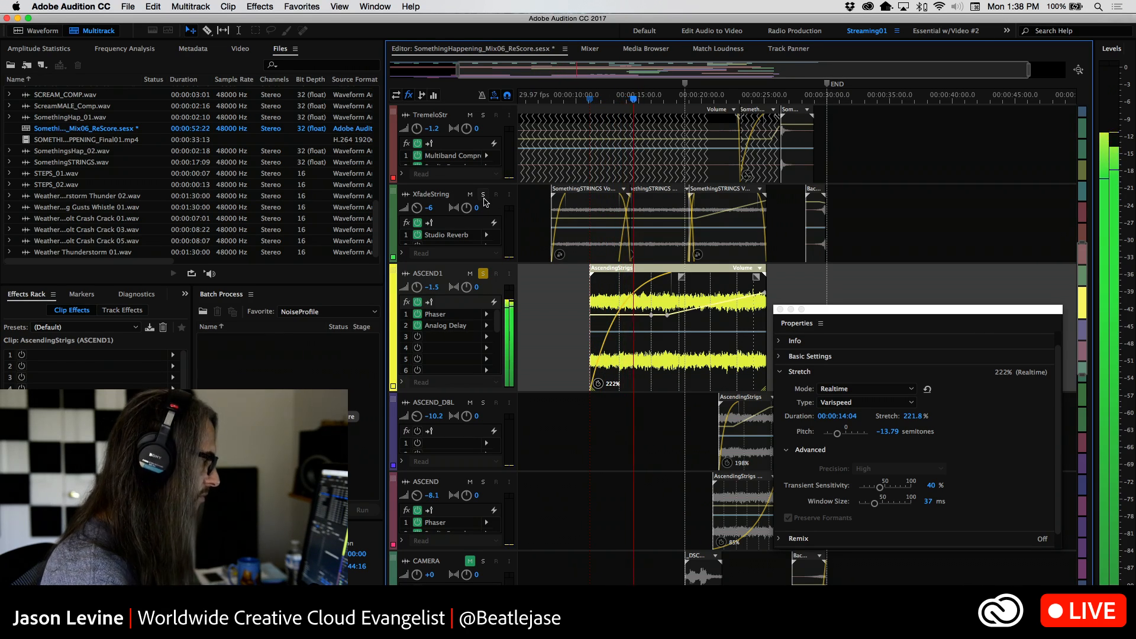
{"action": "key", "text": "space"}
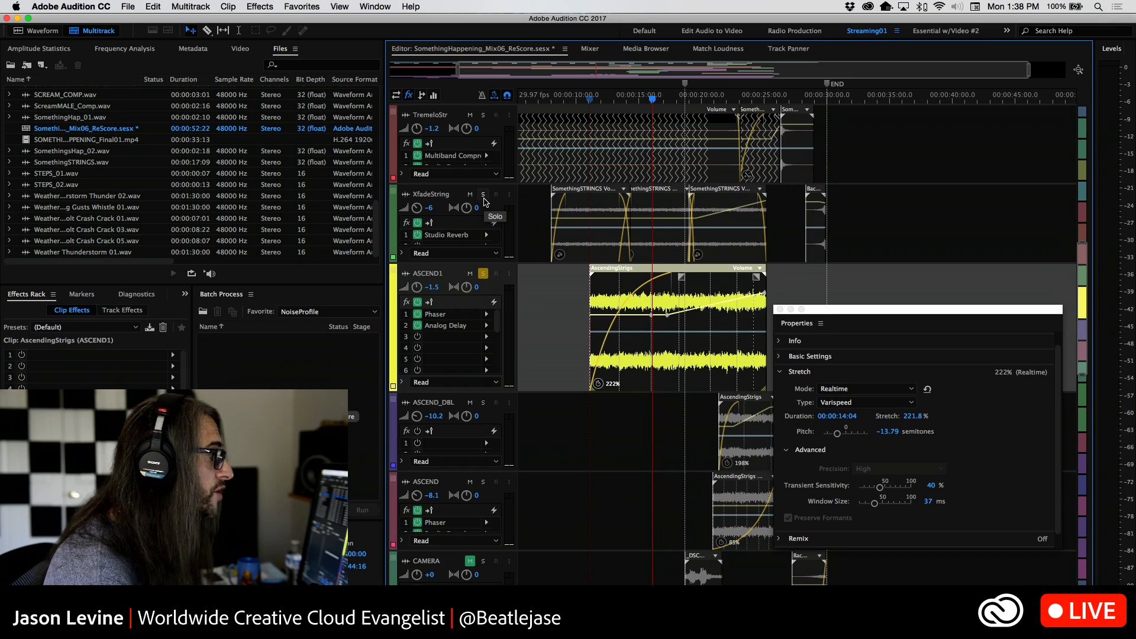
Step: Solo the XfadeString, ASCEND_DBL and ASCEND tracks along with ASCEND1 and play the mix from near the clip's start
{"action": "left_click", "coordinate": [483, 194]}
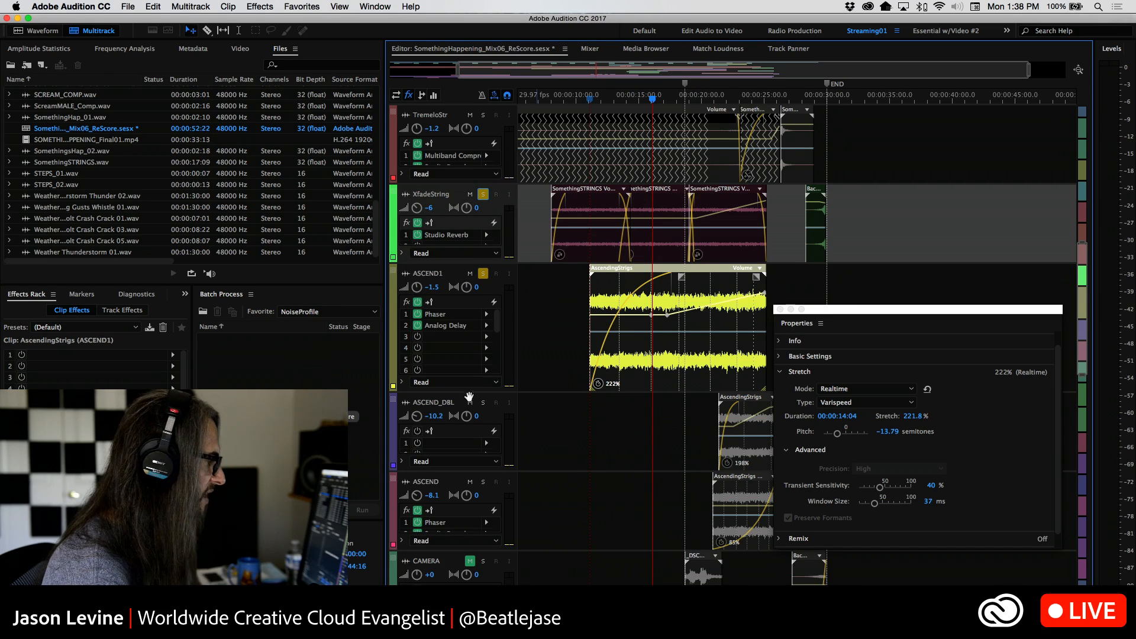
{"action": "left_click", "coordinate": [483, 403]}
{"action": "left_click", "coordinate": [483, 481]}
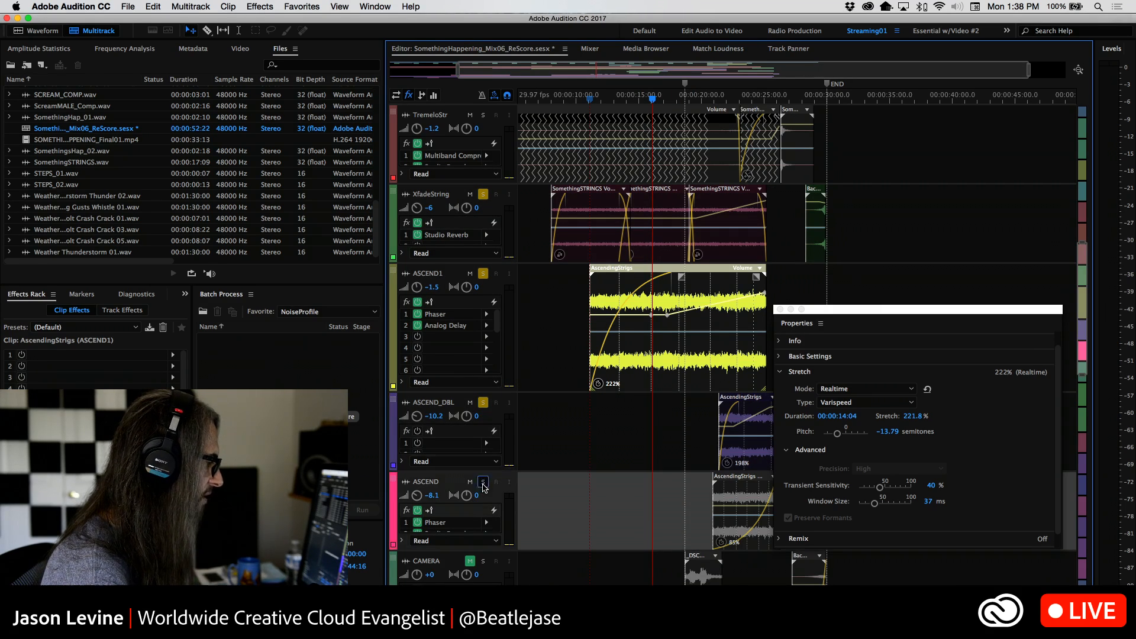
{"action": "left_click_drag", "start_coordinate": [652, 101], "coordinate": [598, 102]}
{"action": "key", "text": "space"}
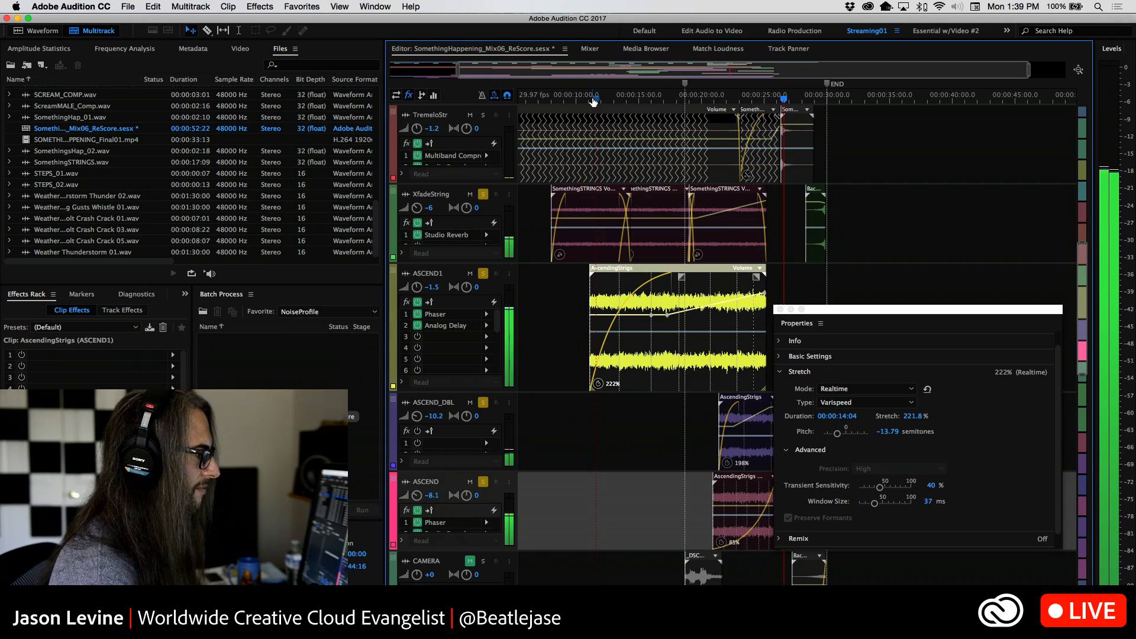
{"action": "key", "text": "space"}
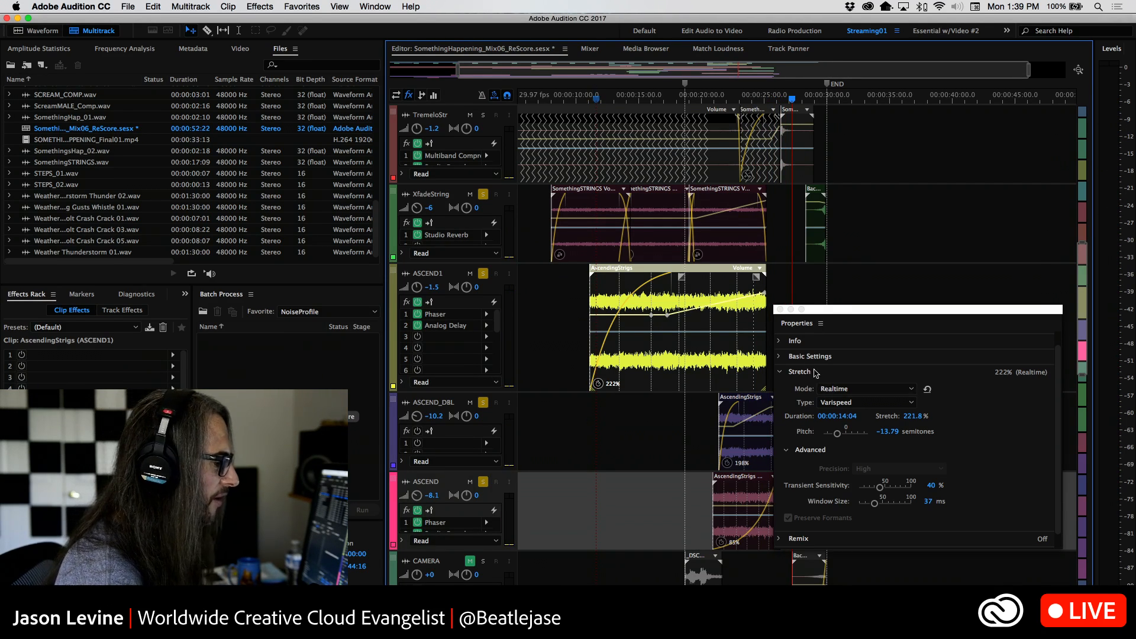
Step: Keep the AscendingStrigs clip's stretch mode at Realtime, set its type to Monophonic and close its properties
{"action": "left_click_drag", "start_coordinate": [823, 317], "coordinate": [531, 130]}
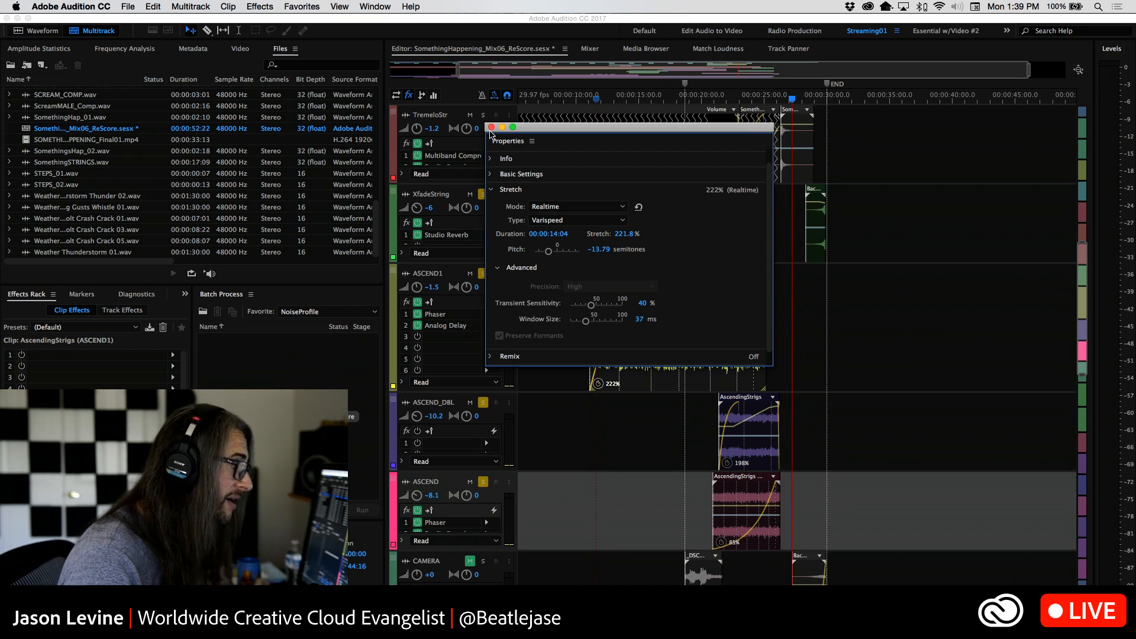
{"action": "left_click", "coordinate": [603, 208]}
{"action": "left_click", "coordinate": [586, 230]}
{"action": "left_click", "coordinate": [583, 220]}
{"action": "left_click", "coordinate": [565, 230]}
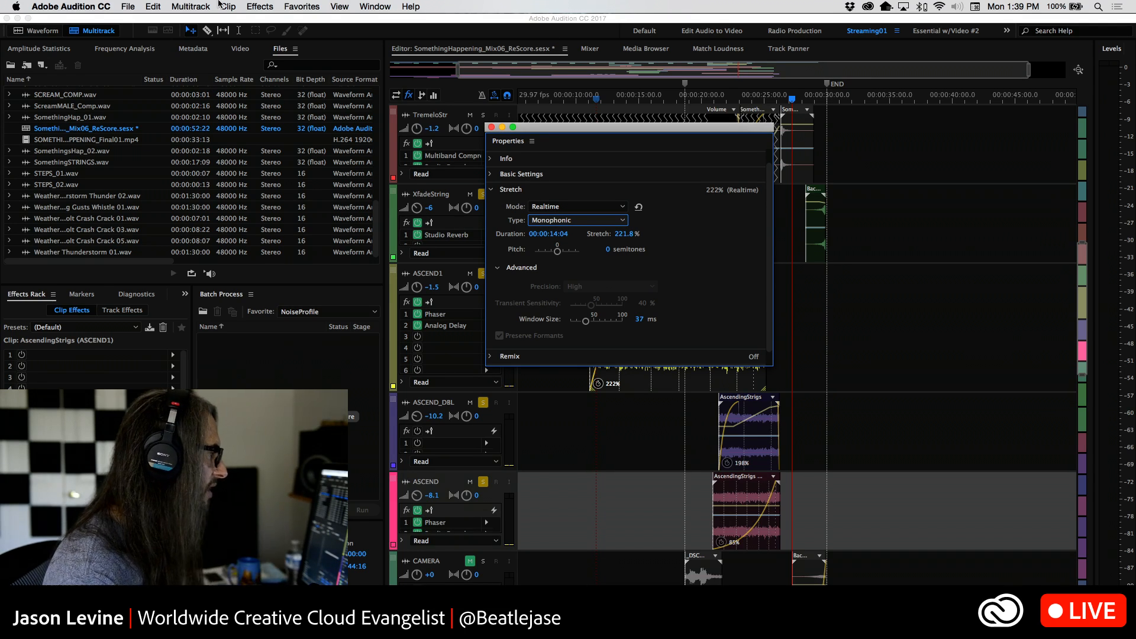
{"action": "left_click", "coordinate": [491, 127]}
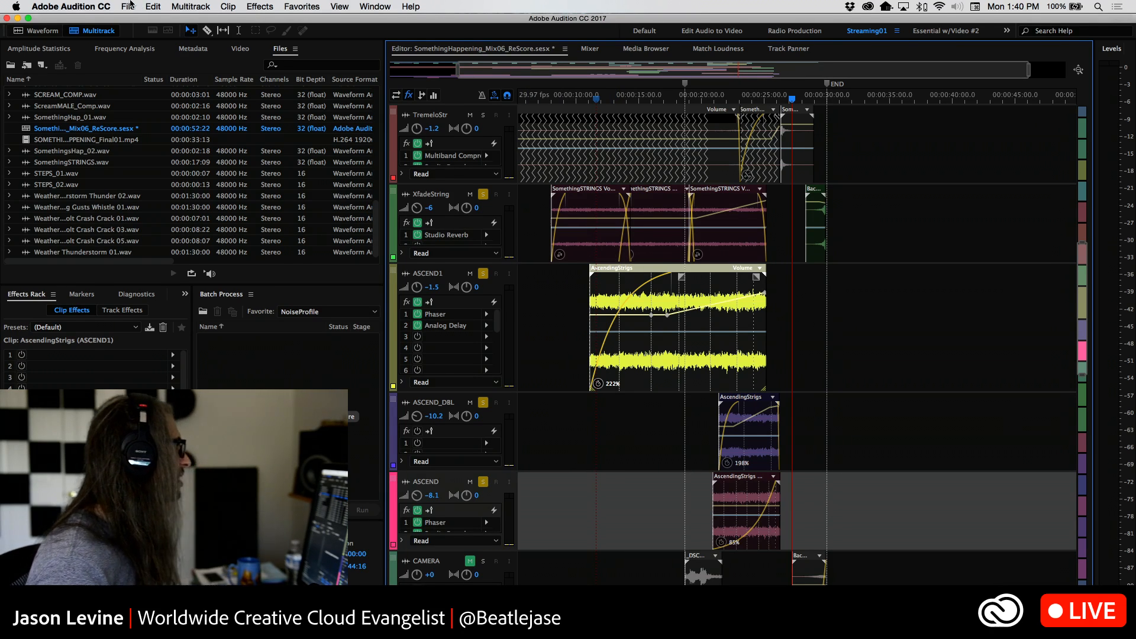
Step: Close all files without saving any changes and open the recent session GTC_TwitchLive_07h_NoFX_May2016.sesx
{"action": "left_click", "coordinate": [129, 6]}
{"action": "left_click", "coordinate": [144, 101]}
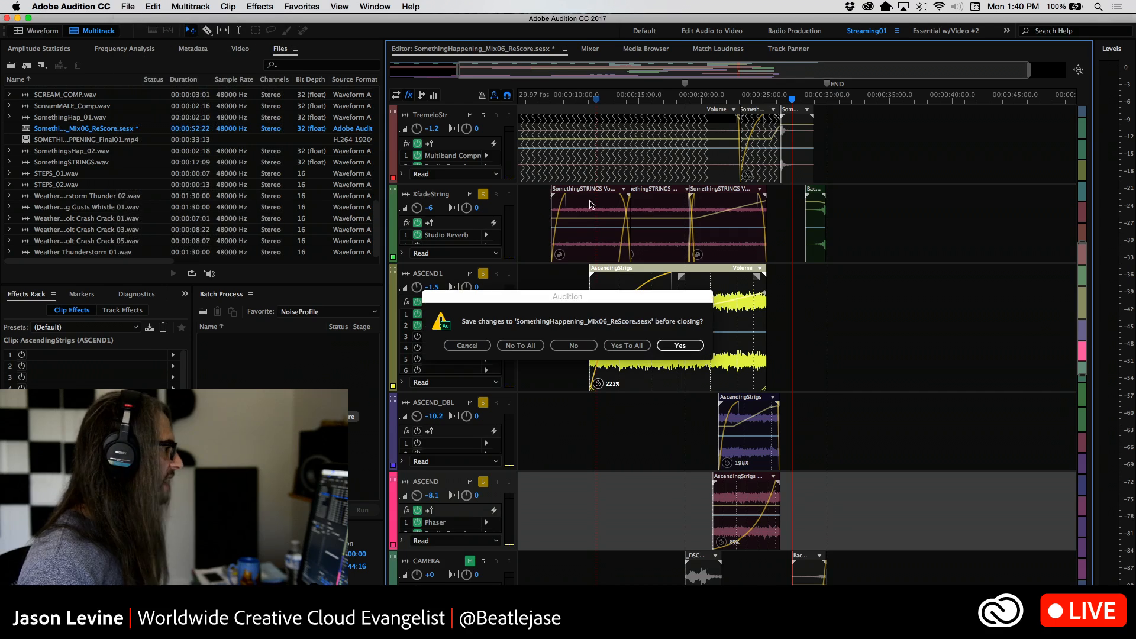
{"action": "left_click", "coordinate": [524, 347]}
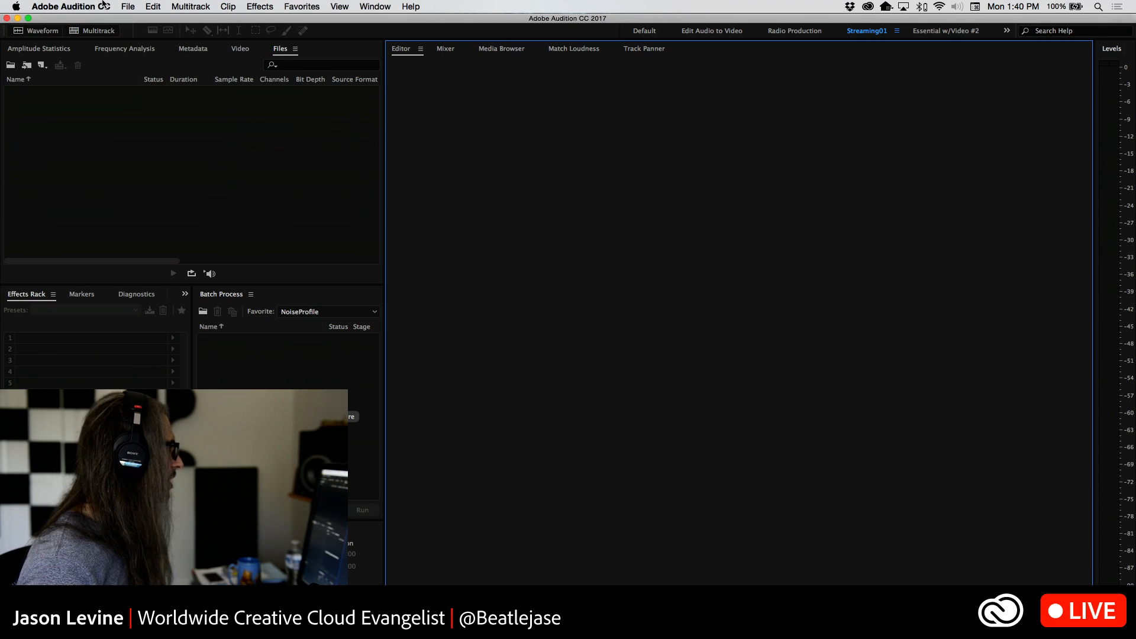
{"action": "left_click", "coordinate": [128, 6]}
{"action": "mouse_move", "coordinate": [140, 54]}
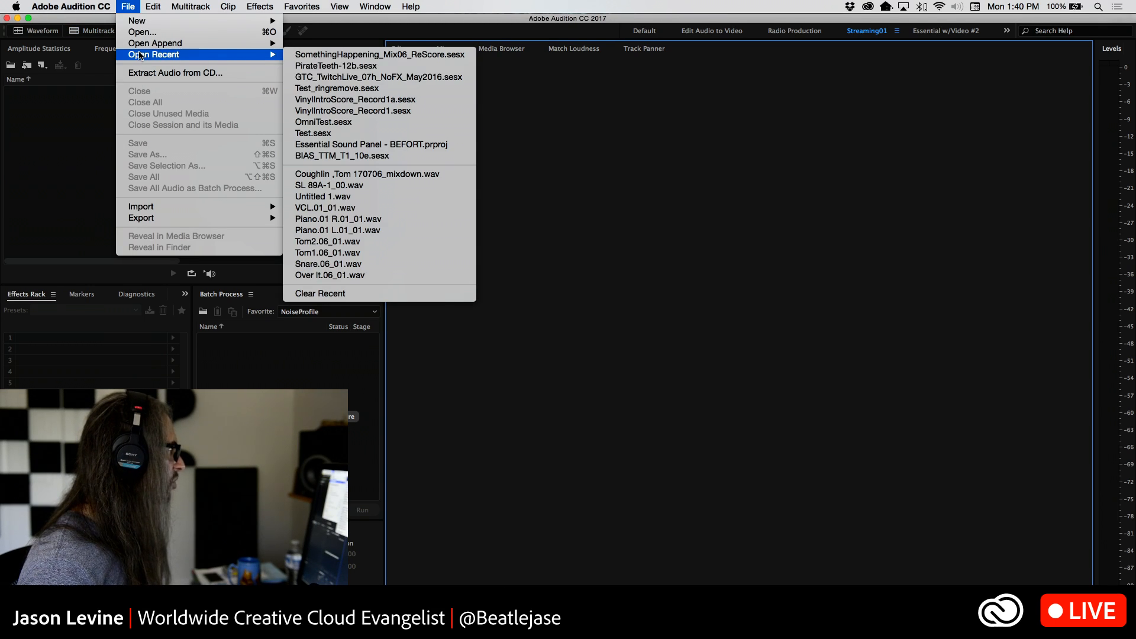
{"action": "left_click", "coordinate": [367, 78]}
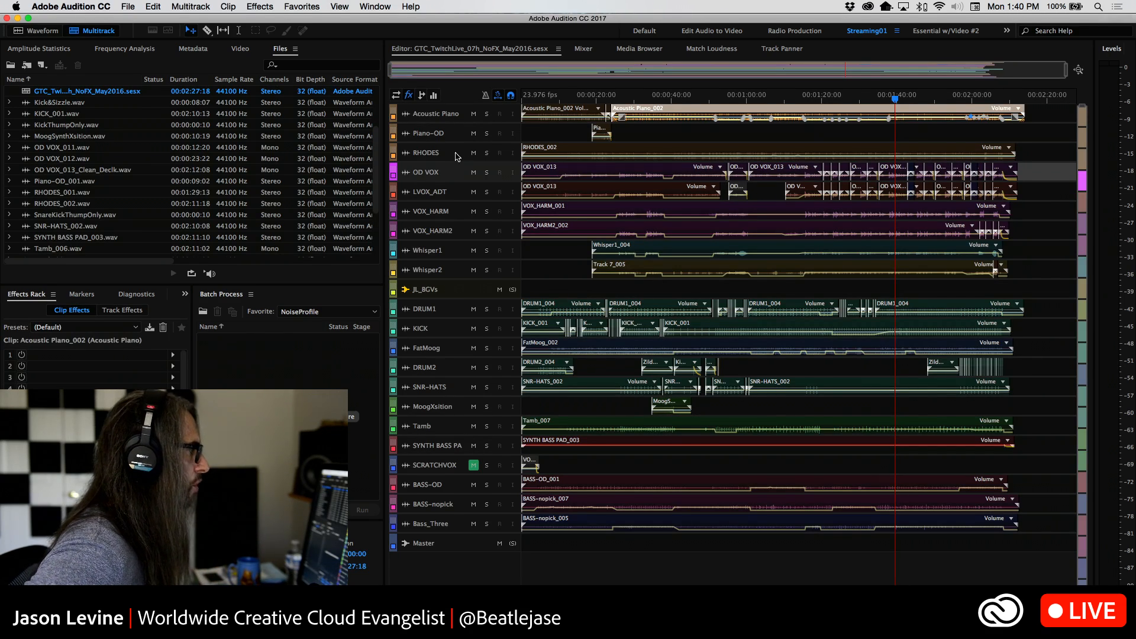
Step: Enlarge the track heights, solo and play the RHODES track from just before 20 seconds, and show its volume automation lane
{"action": "scroll", "coordinate": [454, 154], "scroll_direction": "up", "scroll_amount": 4}
{"action": "scroll", "coordinate": [454, 155], "scroll_direction": "up", "scroll_amount": 3}
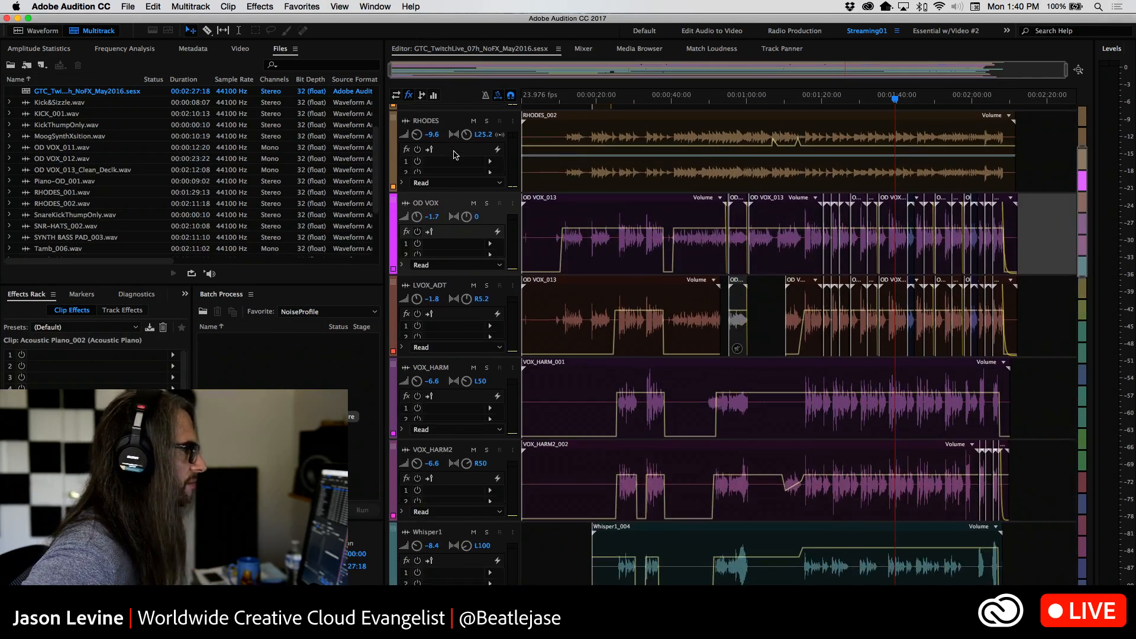
{"action": "scroll", "coordinate": [489, 207], "scroll_direction": "up", "scroll_amount": 2}
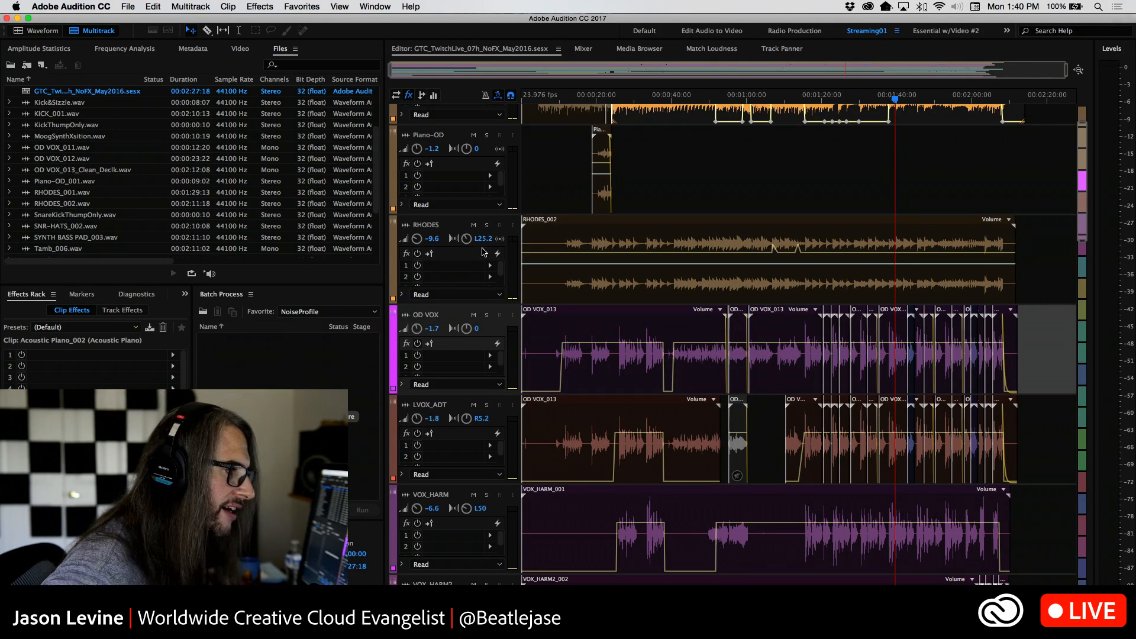
{"action": "scroll", "coordinate": [471, 265], "scroll_direction": "up", "scroll_amount": 1}
{"action": "scroll", "coordinate": [471, 265], "scroll_direction": "up", "scroll_amount": 2}
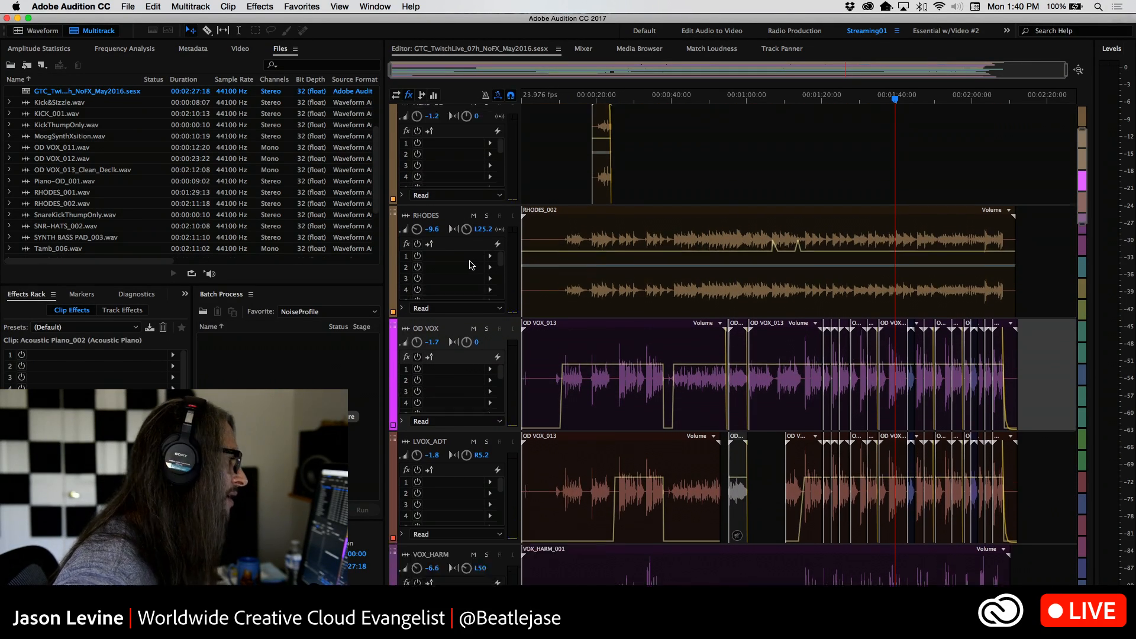
{"action": "left_click", "coordinate": [583, 96]}
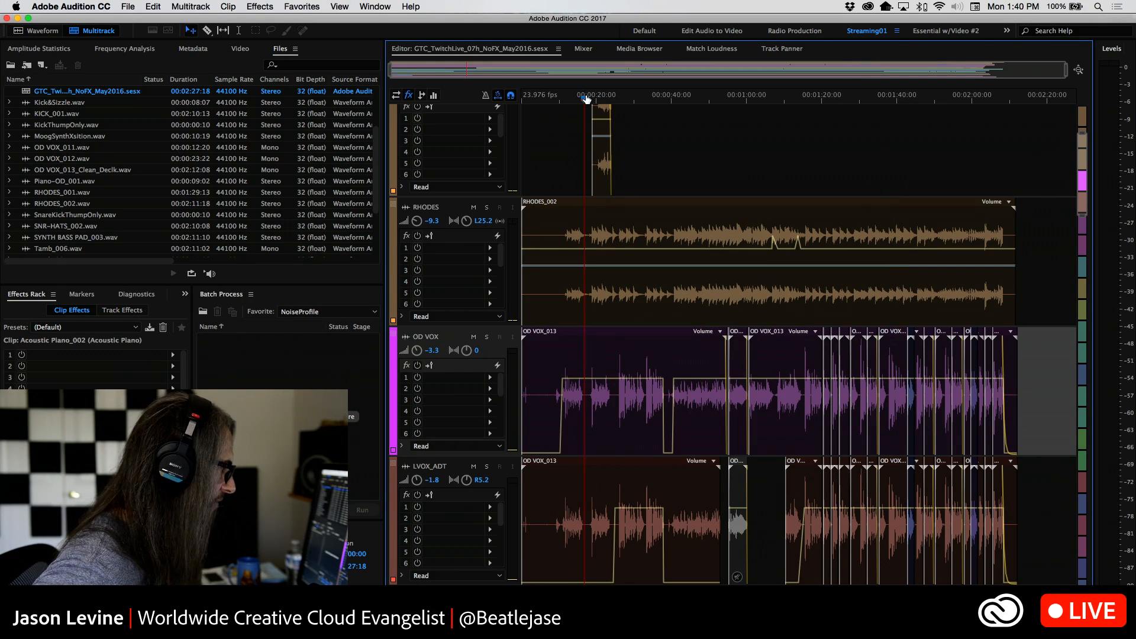
{"action": "left_click", "coordinate": [486, 207]}
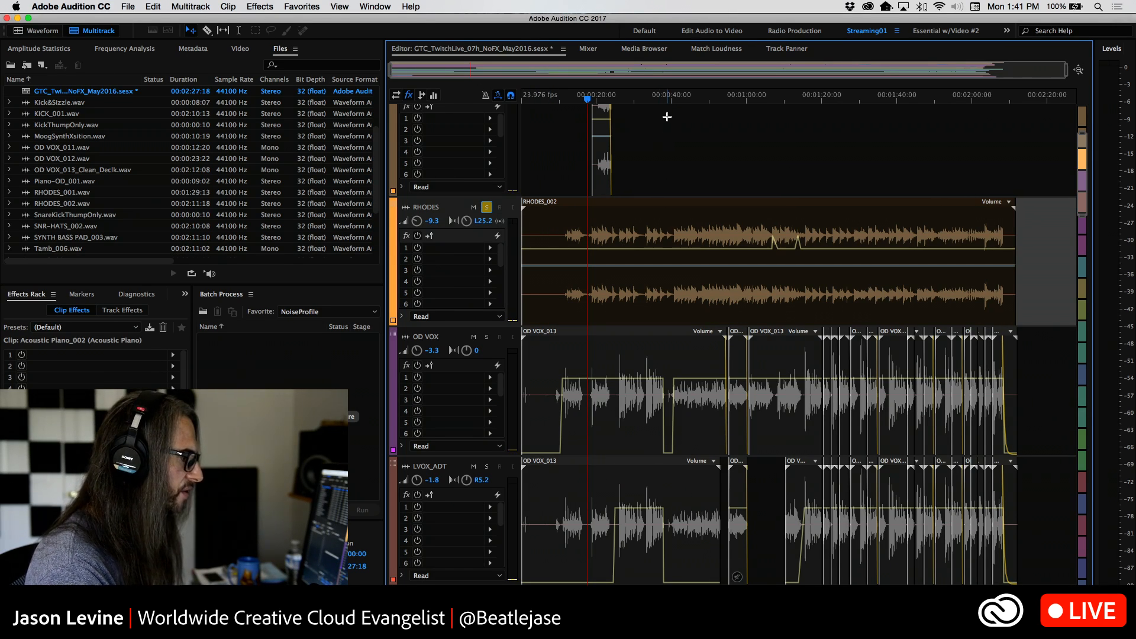
{"action": "key", "text": "space"}
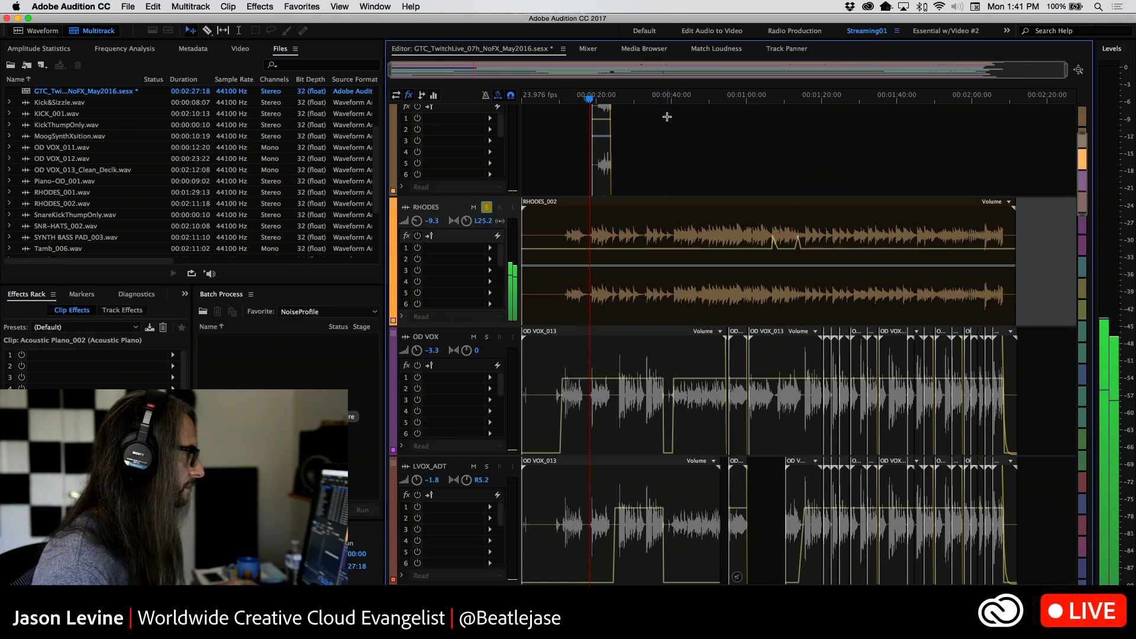
{"action": "left_click", "coordinate": [401, 317]}
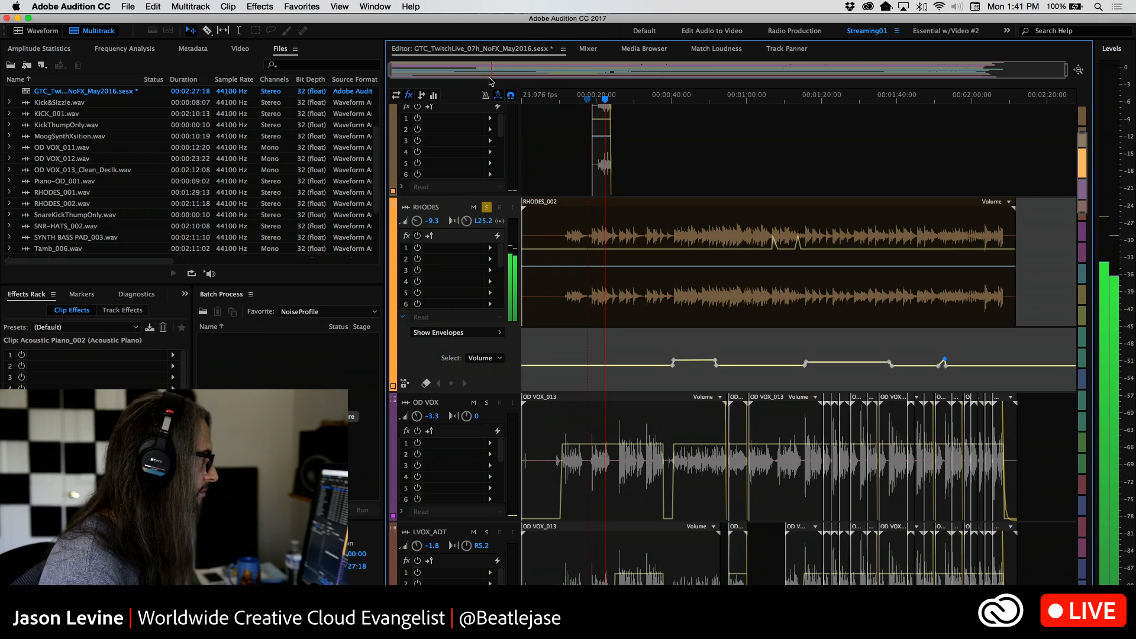
Step: Stop playback, raise the Master fader to 0 dB in the Mixer and return to the multitrack editor
{"action": "left_click", "coordinate": [586, 50]}
{"action": "key", "text": "space"}
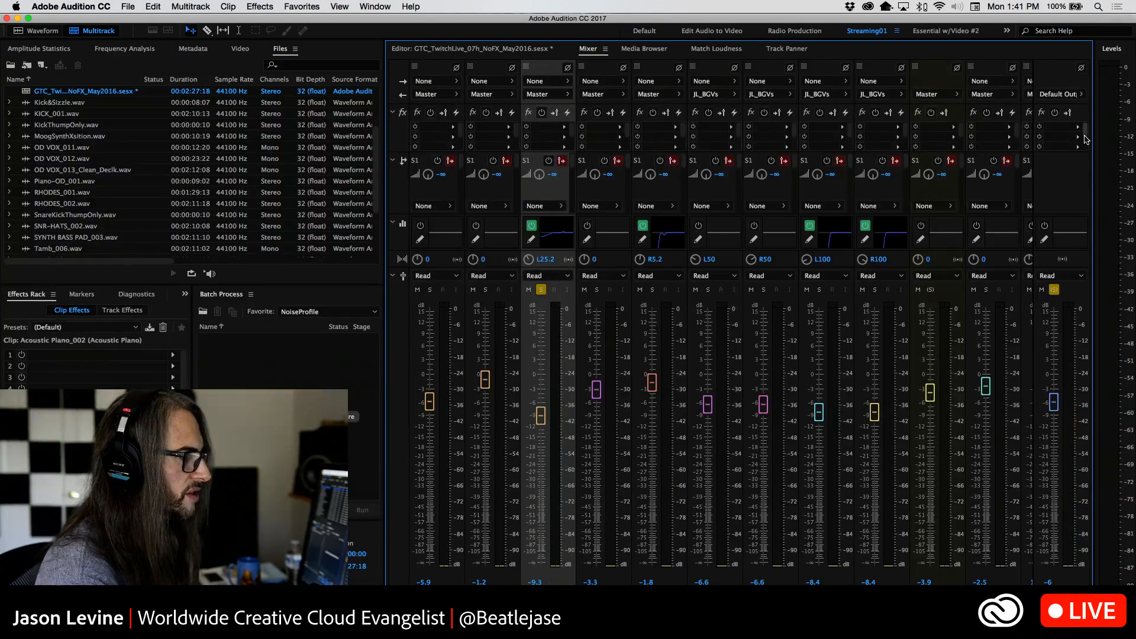
{"action": "left_click_drag", "start_coordinate": [1054, 402], "coordinate": [1055, 373]}
{"action": "left_click", "coordinate": [426, 51]}
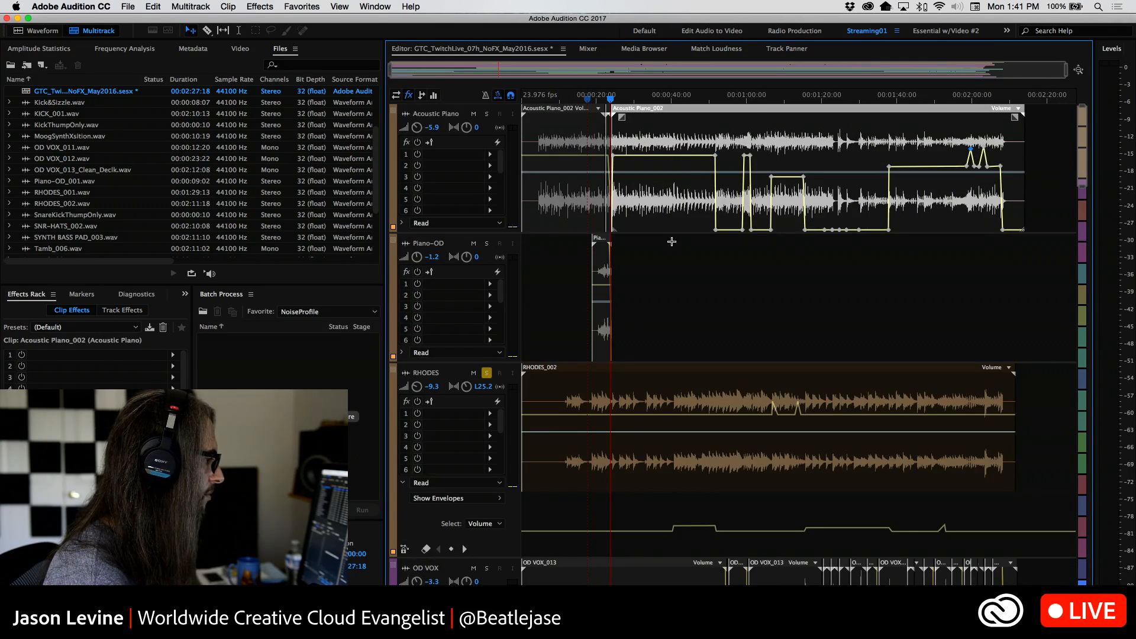
Step: Play the soloed RHODES track from several points and try to raise its track volume to about -2.4 dB during playback
{"action": "key", "text": "space"}
{"action": "left_click", "coordinate": [664, 108]}
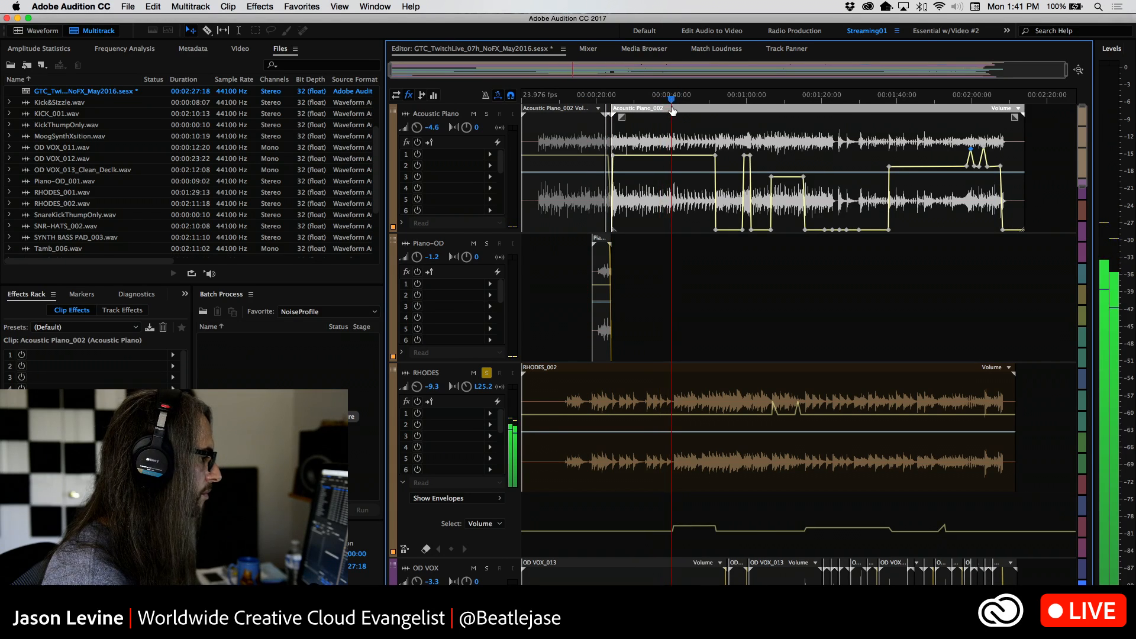
{"action": "left_click", "coordinate": [806, 112]}
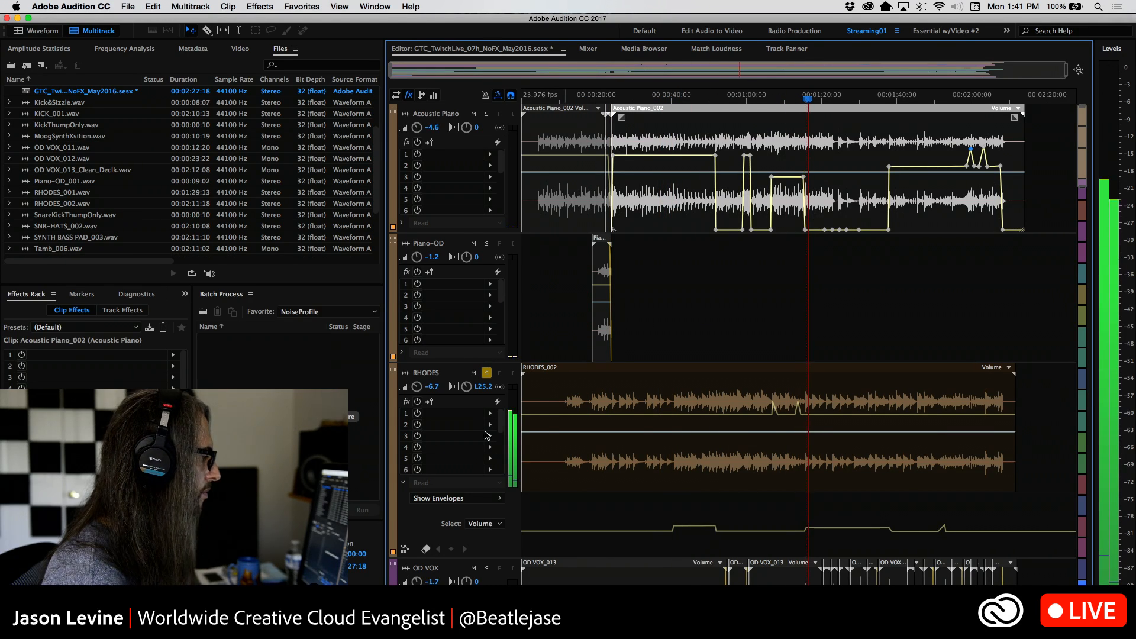
{"action": "left_click_drag", "start_coordinate": [418, 387], "coordinate": [414, 374]}
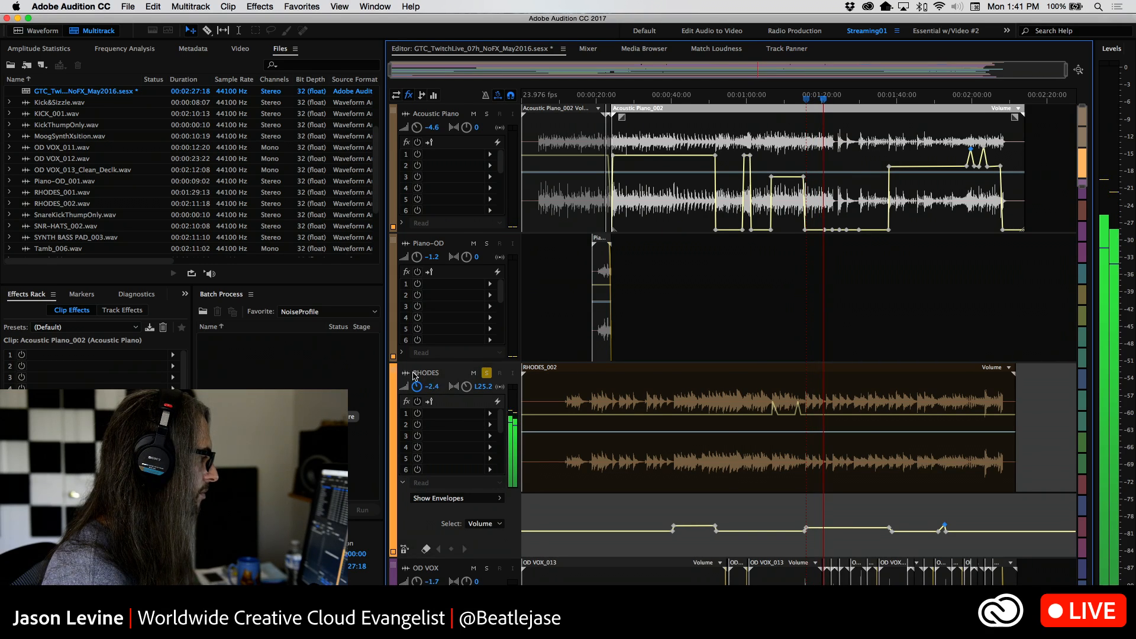
Step: Set the RHODES track's automation mode to Off in the Mixer and raise its volume to about -0.6 dB in the editor
{"action": "key", "text": "alt+2"}
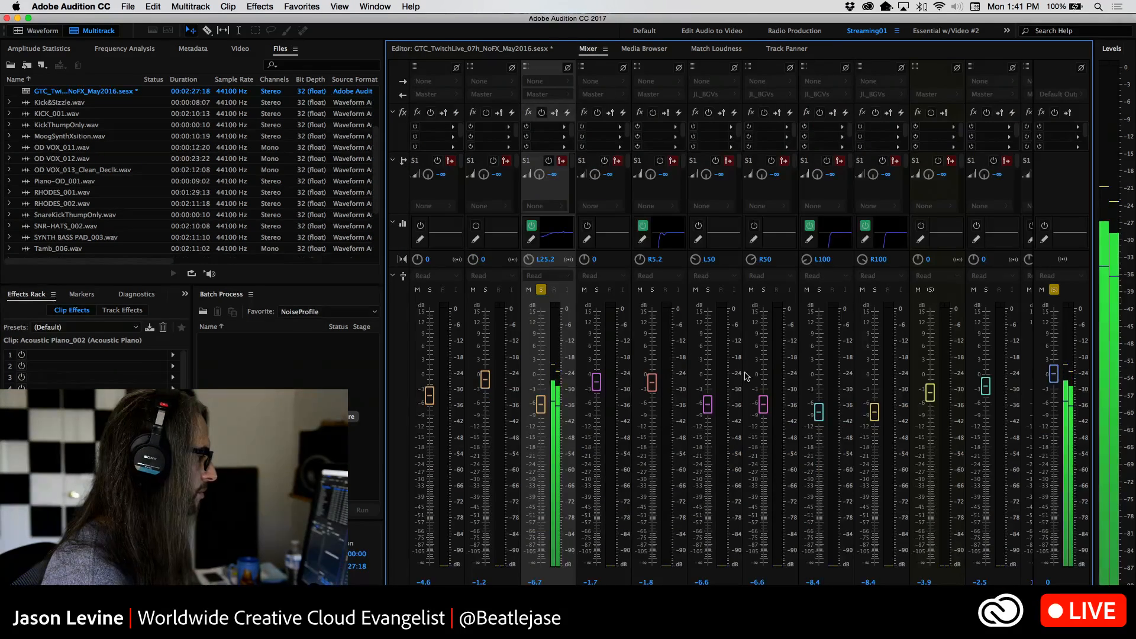
{"action": "left_click", "coordinate": [566, 280]}
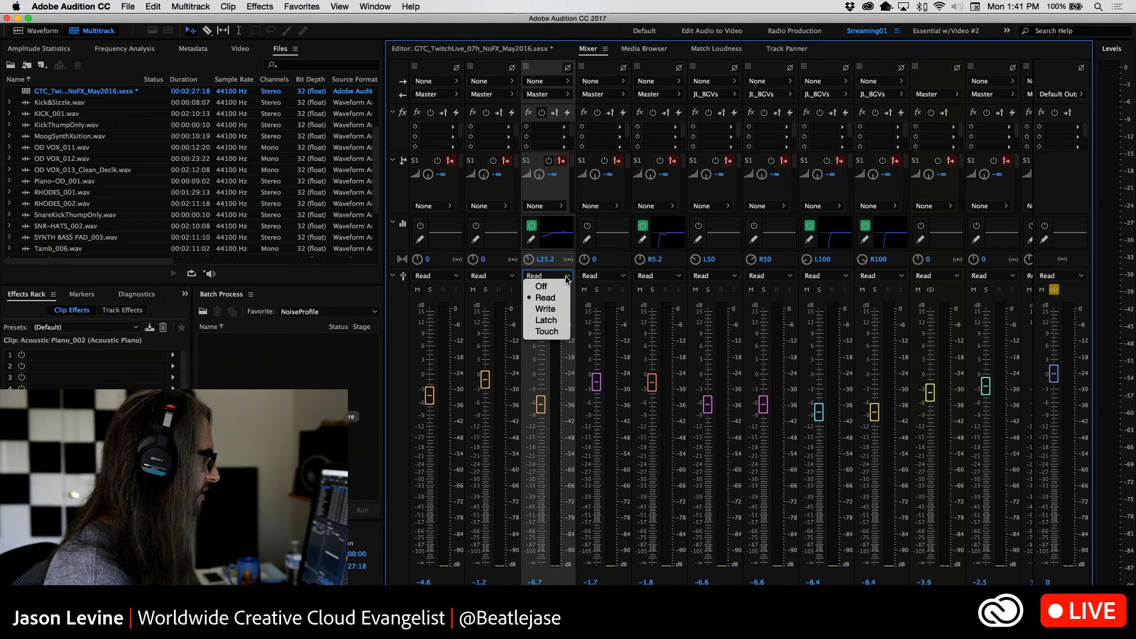
{"action": "left_click", "coordinate": [543, 286]}
{"action": "left_click", "coordinate": [476, 49]}
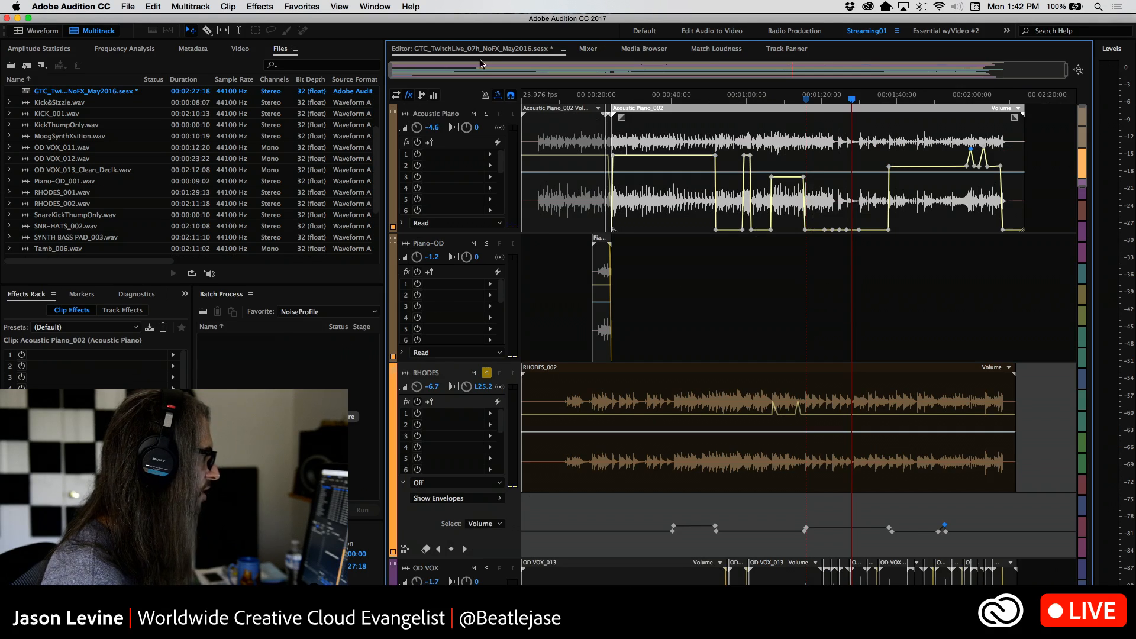
{"action": "left_click_drag", "start_coordinate": [437, 393], "coordinate": [425, 367]}
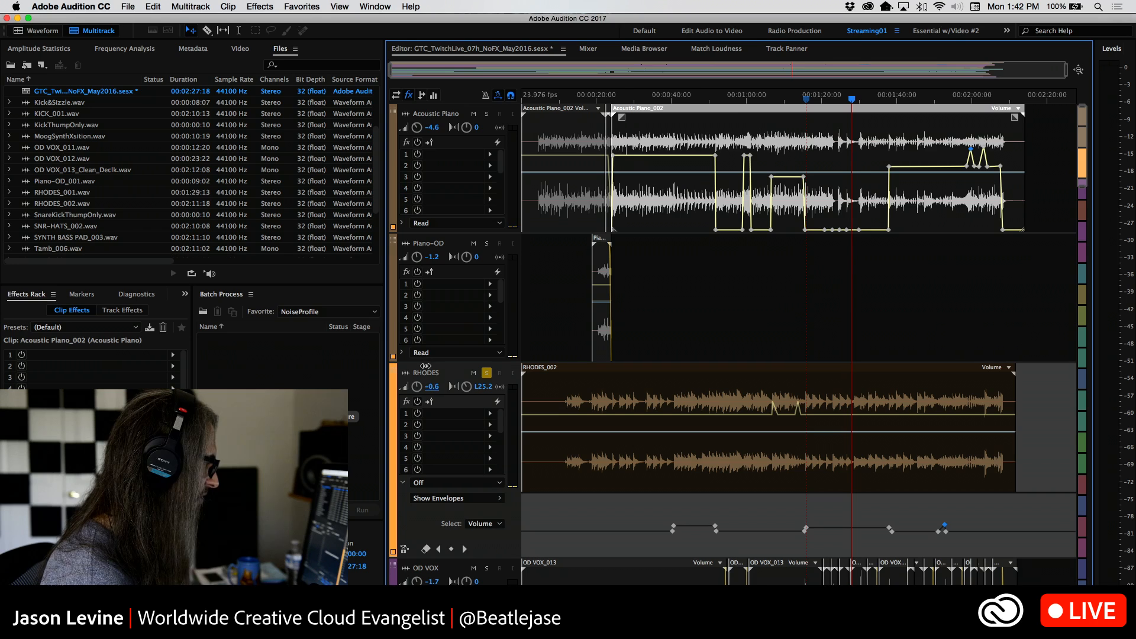
Step: Move the playhead to about 40 seconds and set the Piano-OD track's input to mono [06M] Focusrite Thunderbolt: Input 6
{"action": "left_click", "coordinate": [666, 98]}
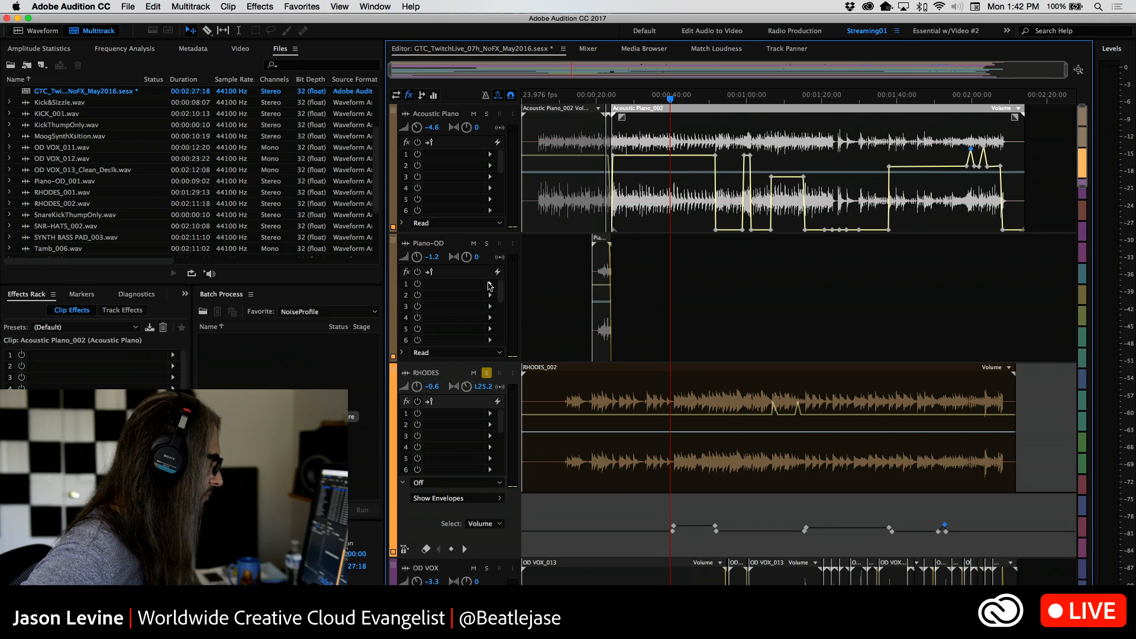
{"action": "left_click", "coordinate": [396, 95]}
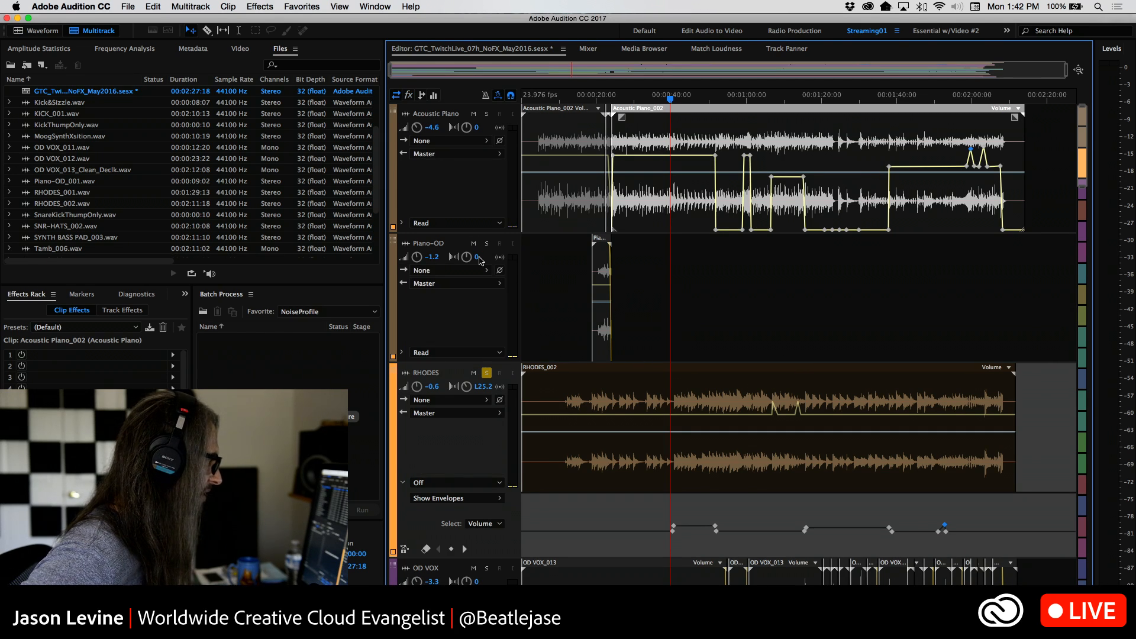
{"action": "left_click", "coordinate": [485, 271]}
{"action": "mouse_move", "coordinate": [649, 296]}
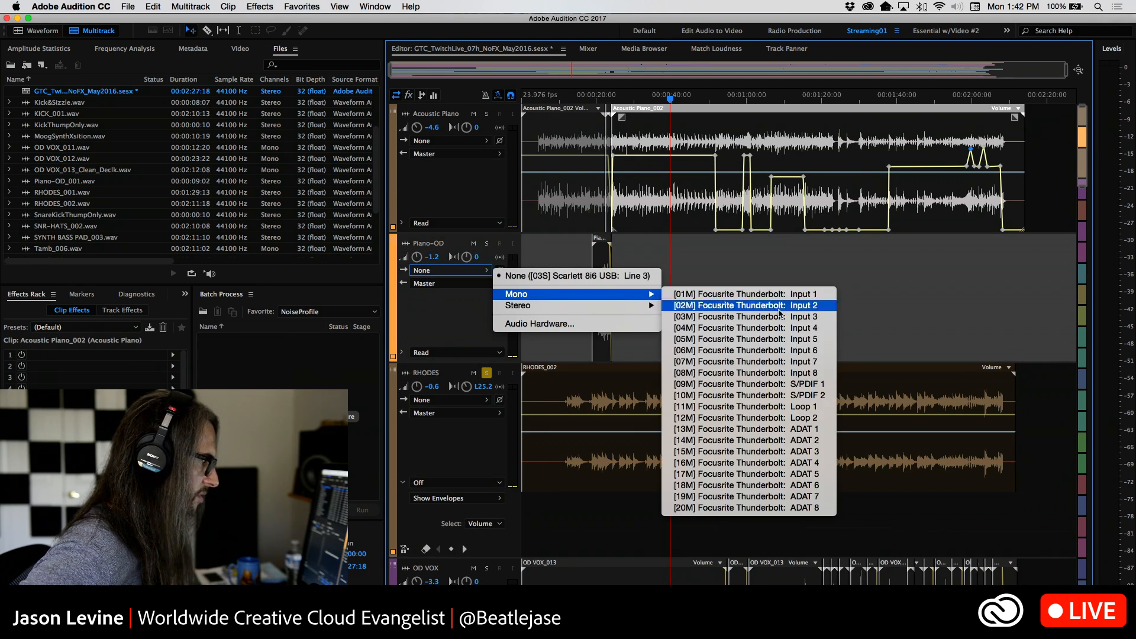
{"action": "left_click", "coordinate": [748, 350]}
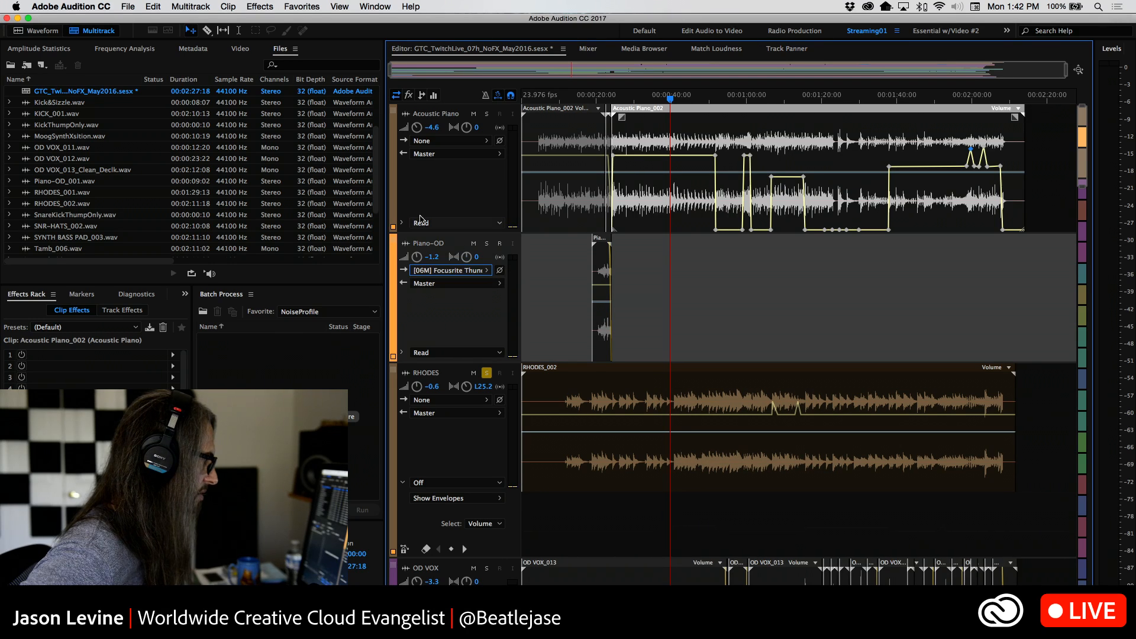
Step: Add the Delay effect to the first effect slot of the Piano-OD track and move its window clear of the track controls
{"action": "left_click", "coordinate": [408, 95]}
{"action": "left_click", "coordinate": [489, 283]}
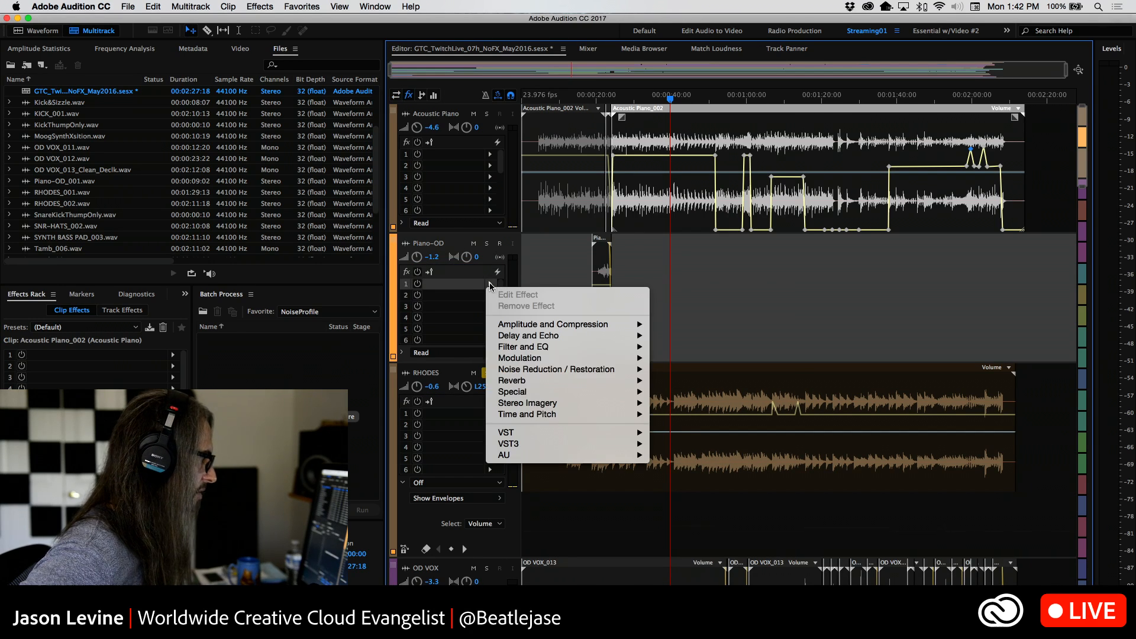
{"action": "mouse_move", "coordinate": [570, 339]}
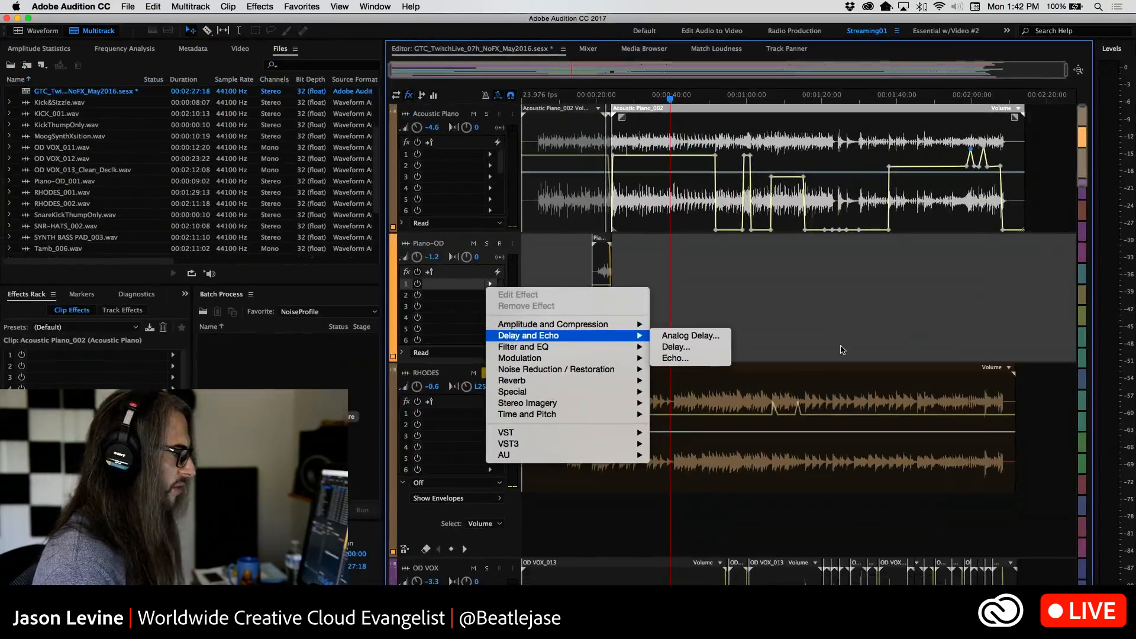
{"action": "left_click", "coordinate": [703, 349]}
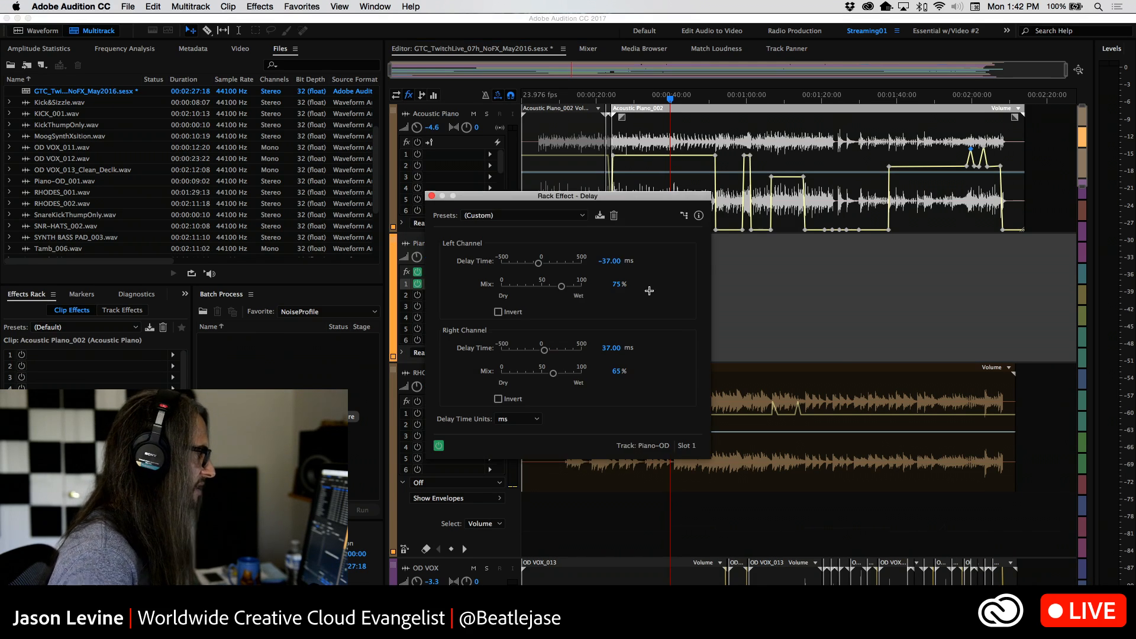
{"action": "left_click_drag", "start_coordinate": [530, 197], "coordinate": [650, 155]}
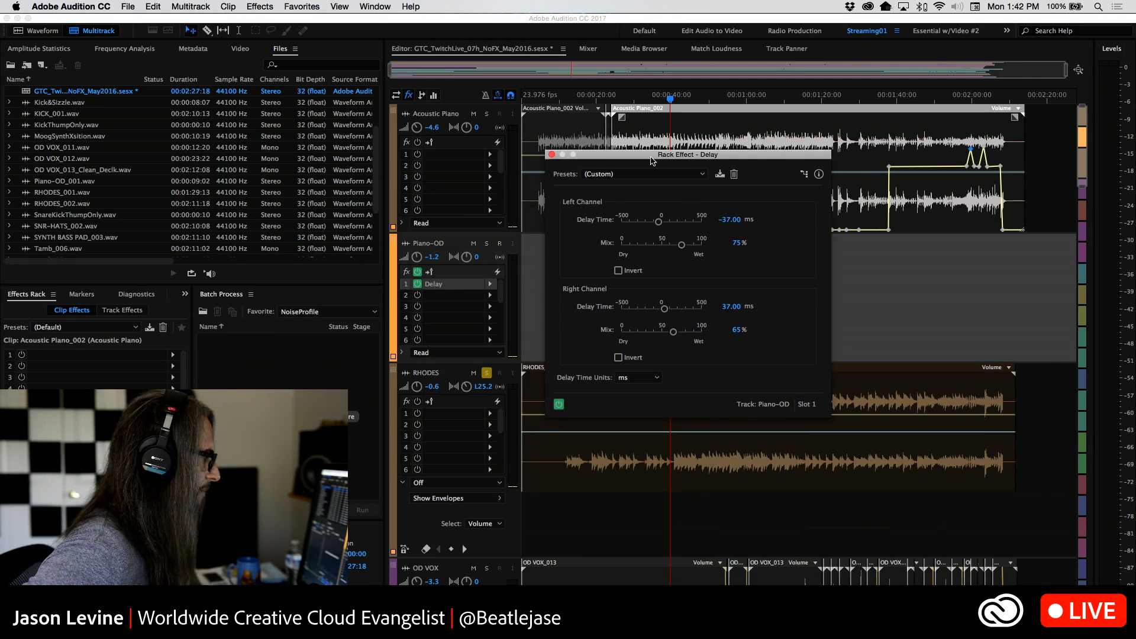
Step: Apply the Slap Back preset to the Delay and shorten its delay times to about 68.53 ms left and 33.20 ms right
{"action": "left_click", "coordinate": [612, 175]}
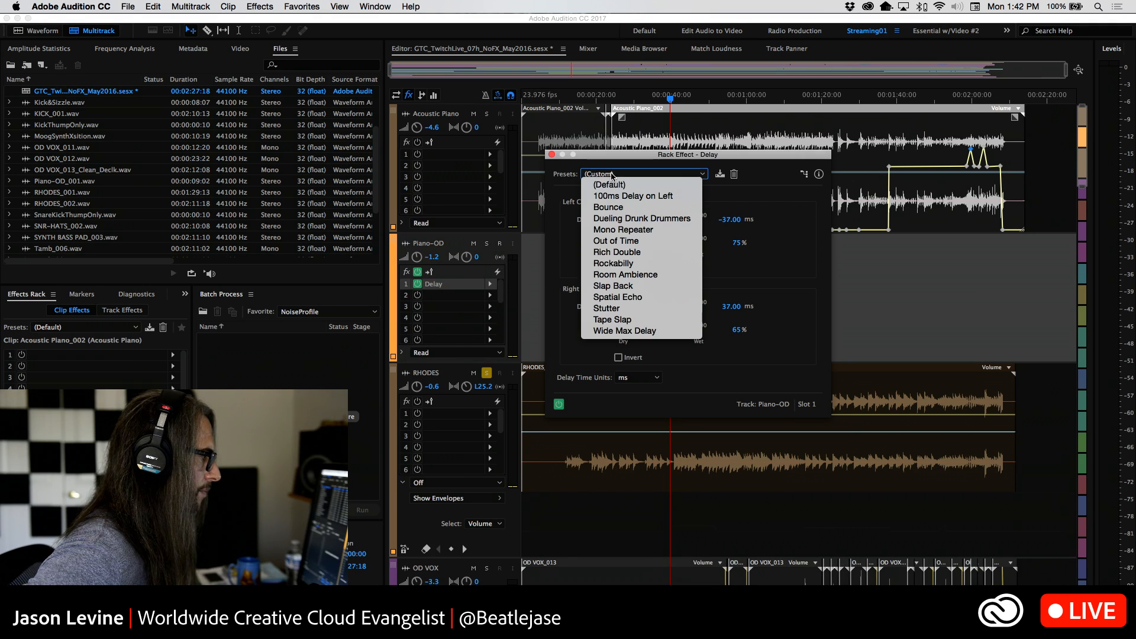
{"action": "left_click", "coordinate": [633, 288]}
{"action": "left_click_drag", "start_coordinate": [690, 222], "coordinate": [670, 223]}
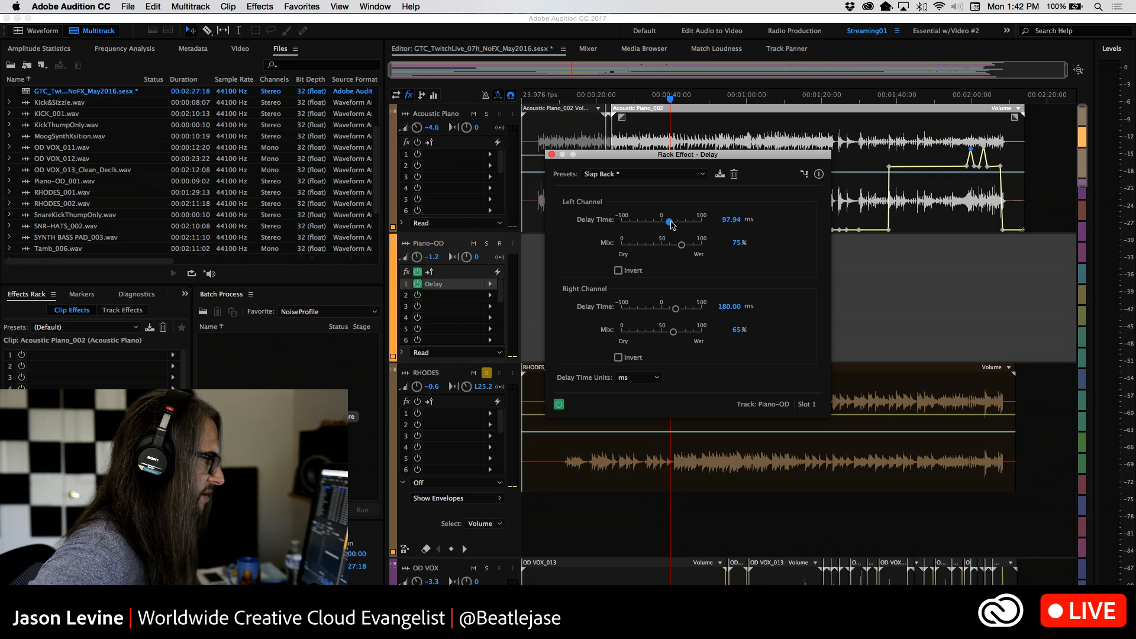
{"action": "left_click_drag", "start_coordinate": [675, 308], "coordinate": [665, 309]}
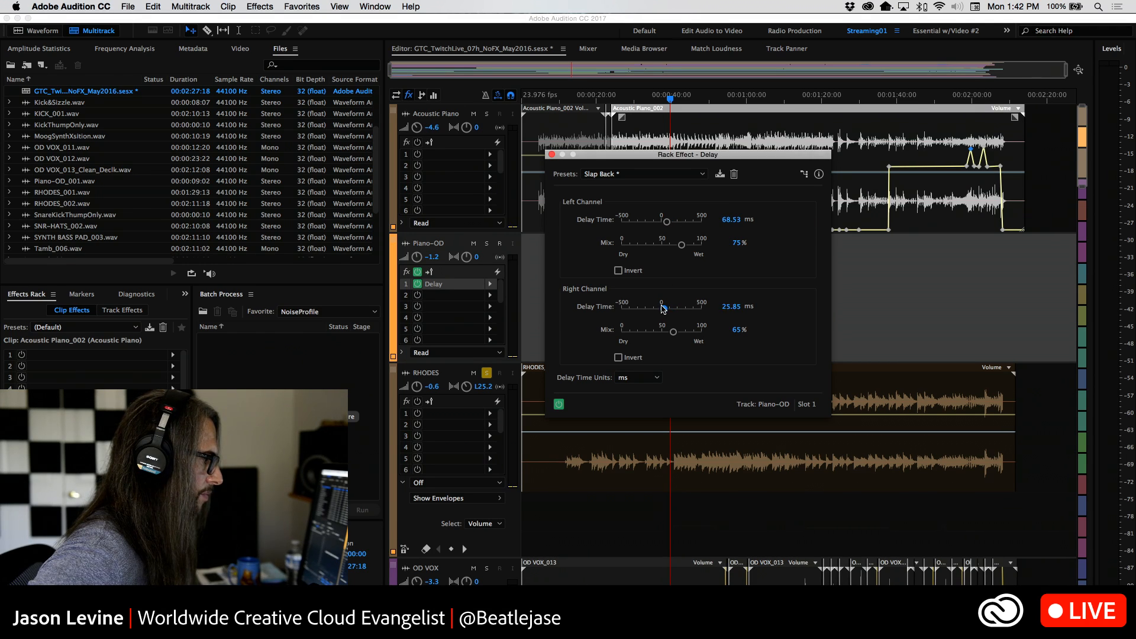
Step: Arm the Piano-OD track with input monitoring and set its Delay times to about 131.72 ms left and 68.07 ms right
{"action": "left_click", "coordinate": [499, 243]}
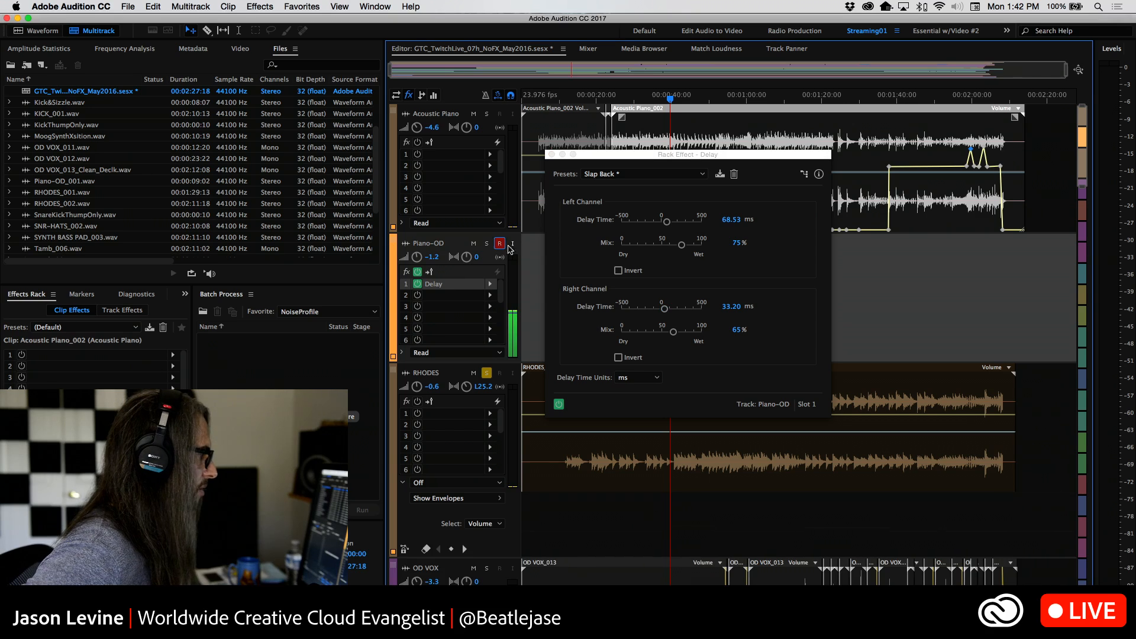
{"action": "left_click", "coordinate": [512, 244]}
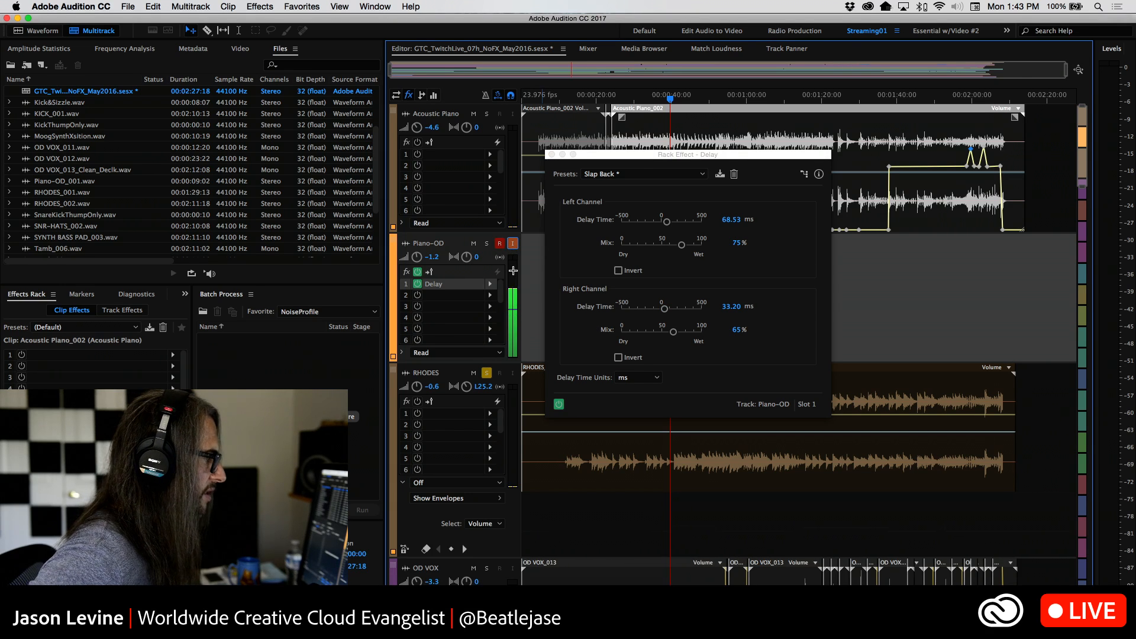
{"action": "left_click_drag", "start_coordinate": [666, 221], "coordinate": [672, 227]}
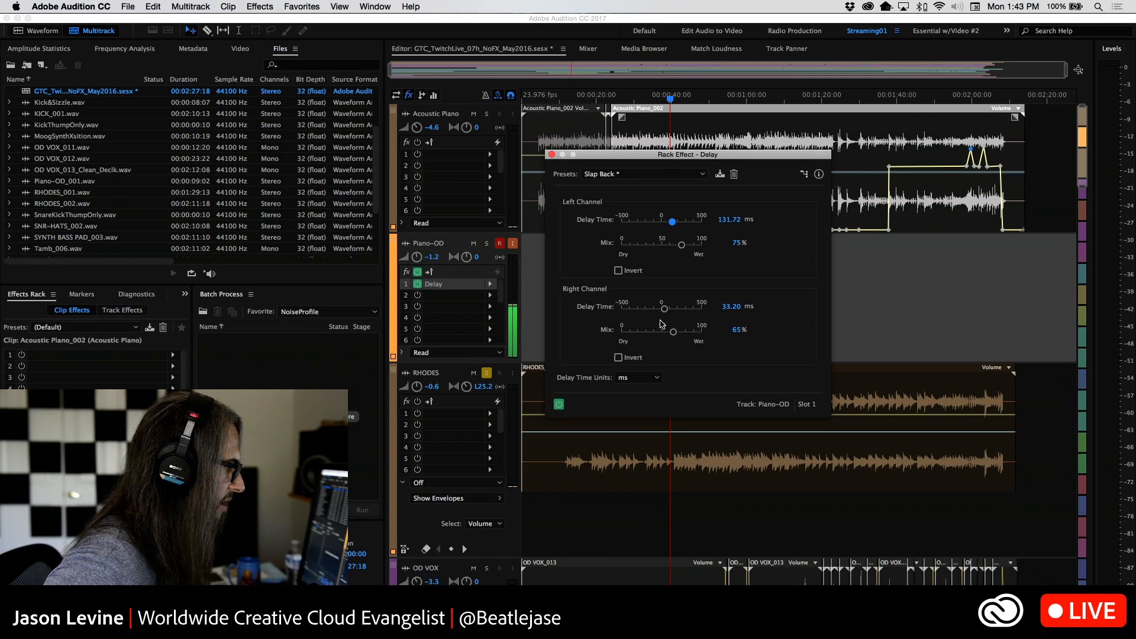
{"action": "left_click_drag", "start_coordinate": [663, 312], "coordinate": [667, 312]}
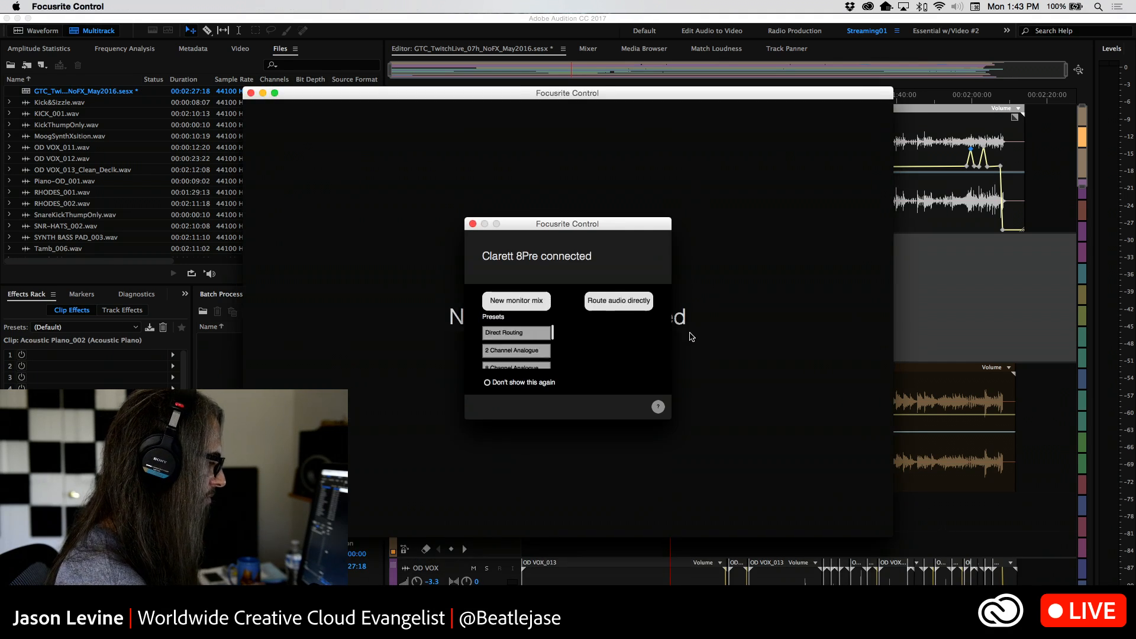
Step: Dismiss Focusrite Control's startup dialog, compare the S/PDIF Outputs 1-2 and Line Outputs 7-8 mixes, and return to Audition
{"action": "left_click", "coordinate": [472, 218]}
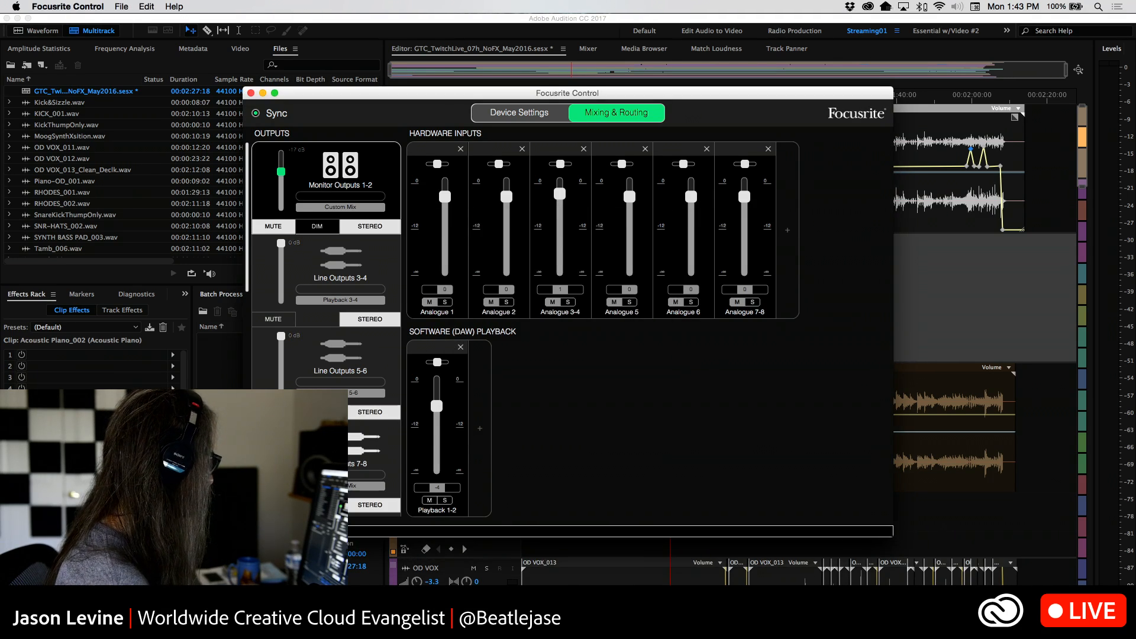
{"action": "scroll", "coordinate": [352, 390], "scroll_direction": "down", "scroll_amount": 5}
{"action": "scroll", "coordinate": [352, 390], "scroll_direction": "down", "scroll_amount": 3}
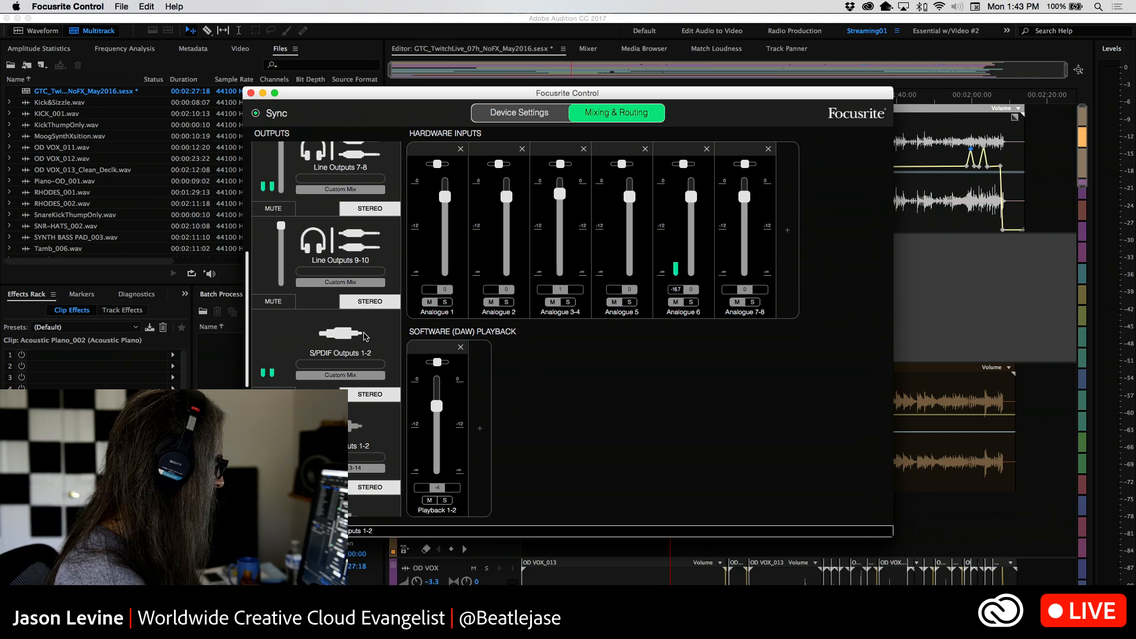
{"action": "left_click", "coordinate": [391, 330]}
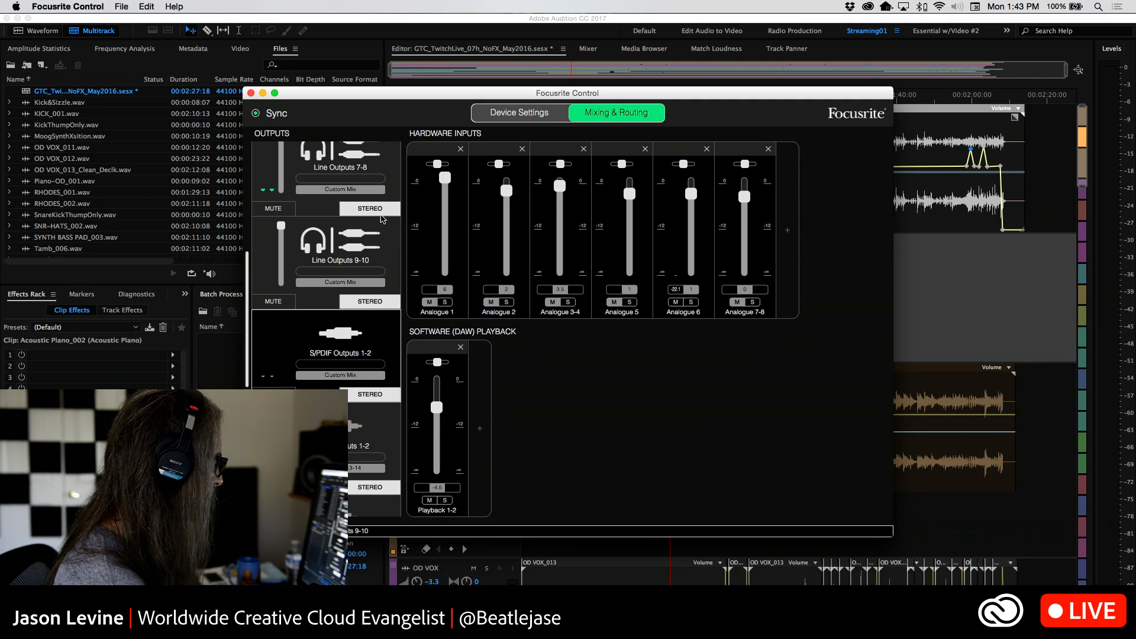
{"action": "left_click", "coordinate": [389, 169]}
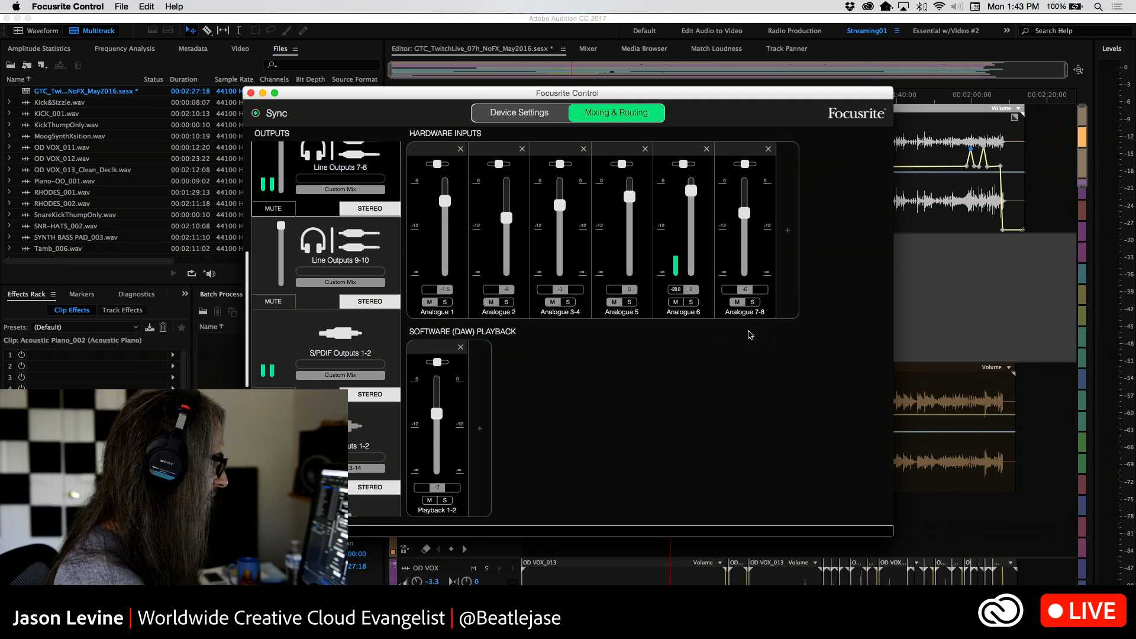
{"action": "left_click", "coordinate": [1004, 314]}
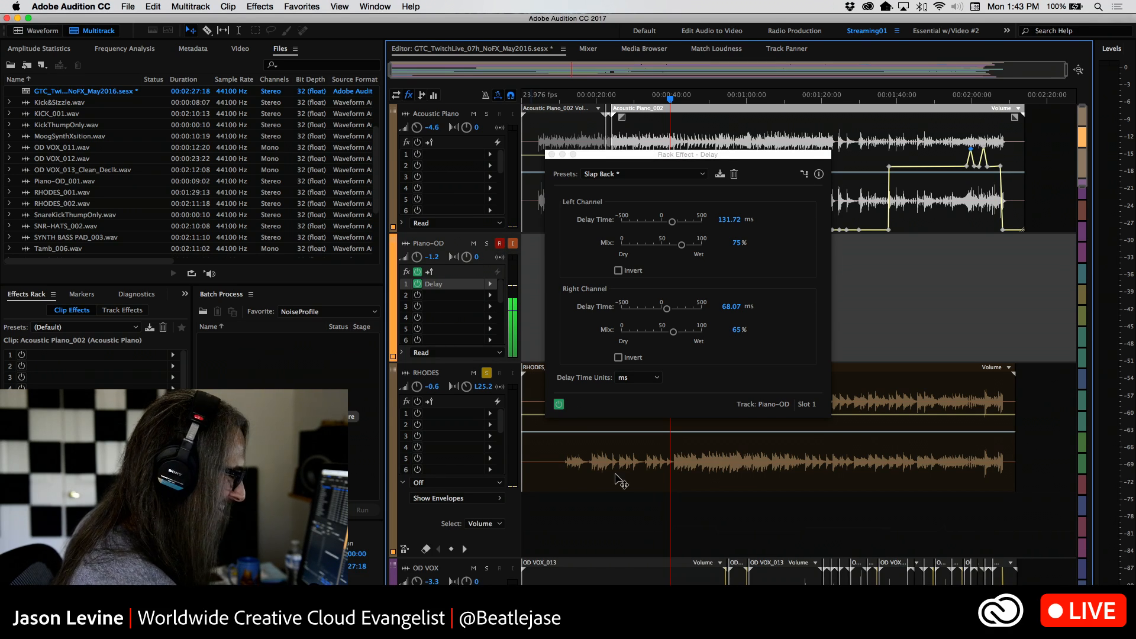
Step: Switch back to Focusrite Control to check the S/PDIF Outputs 1-2 mix again, reselect Line Outputs 7-8, and return to Audition
{"action": "key", "text": "super+Tab"}
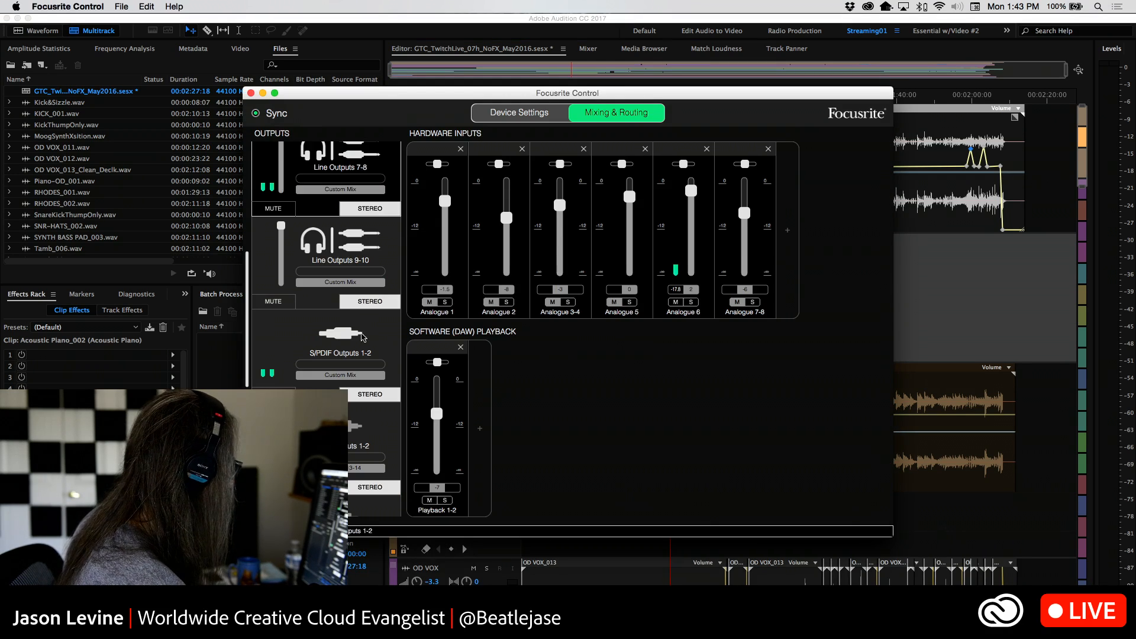
{"action": "left_click", "coordinate": [358, 333]}
{"action": "scroll", "coordinate": [327, 257], "scroll_direction": "up", "scroll_amount": 2}
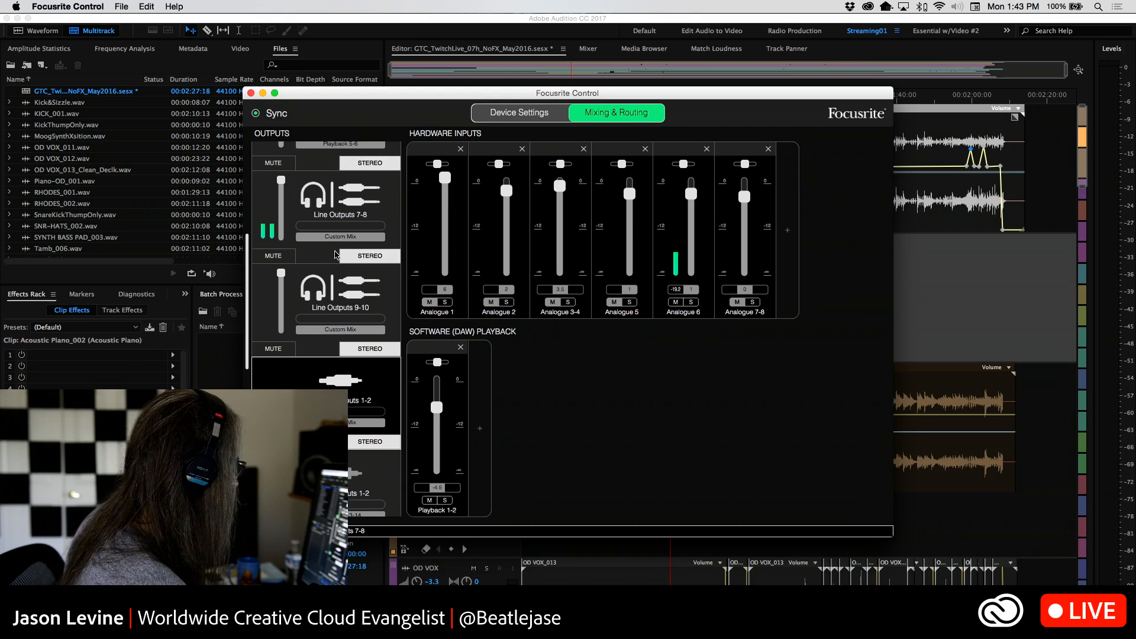
{"action": "left_click", "coordinate": [327, 258]}
{"action": "key", "text": "super+Tab"}
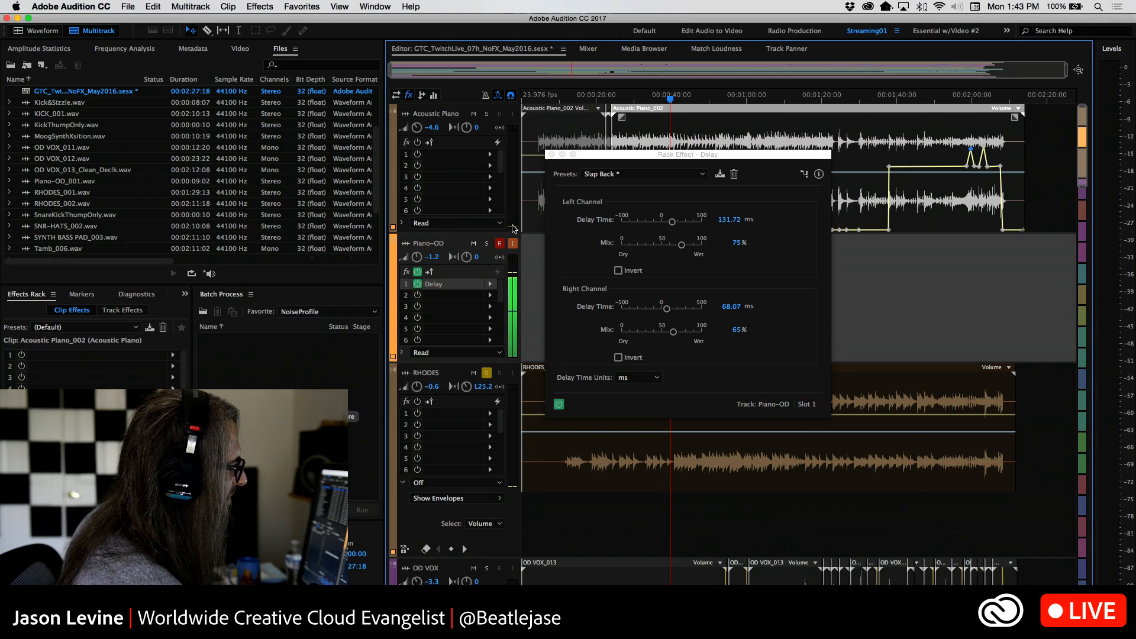
Step: Disarm the Piano-OD track and route its output to stereo [01S] Focusrite Thunderbolt: Output 1
{"action": "left_click", "coordinate": [499, 243]}
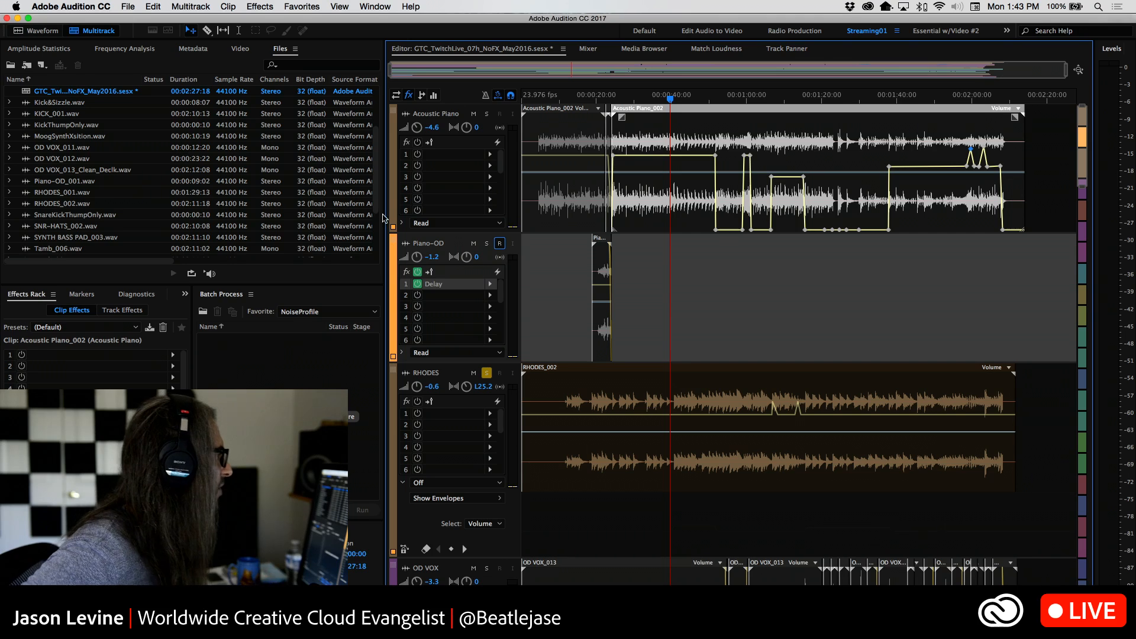
{"action": "left_click", "coordinate": [395, 95]}
{"action": "left_click", "coordinate": [449, 284]}
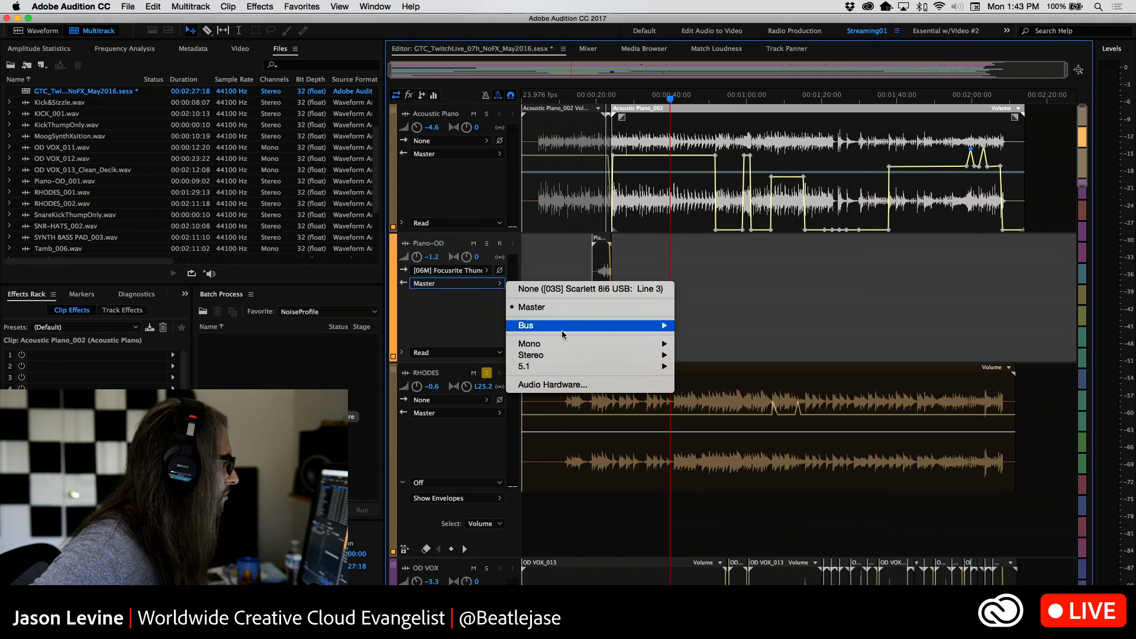
{"action": "mouse_move", "coordinate": [584, 355]}
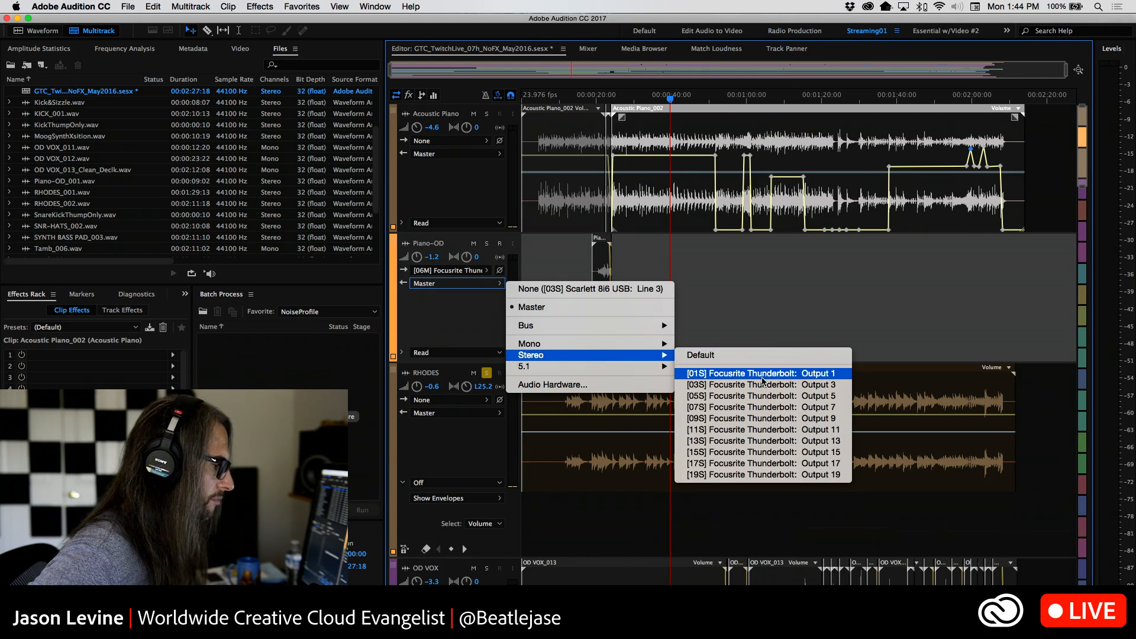
{"action": "left_click", "coordinate": [762, 378]}
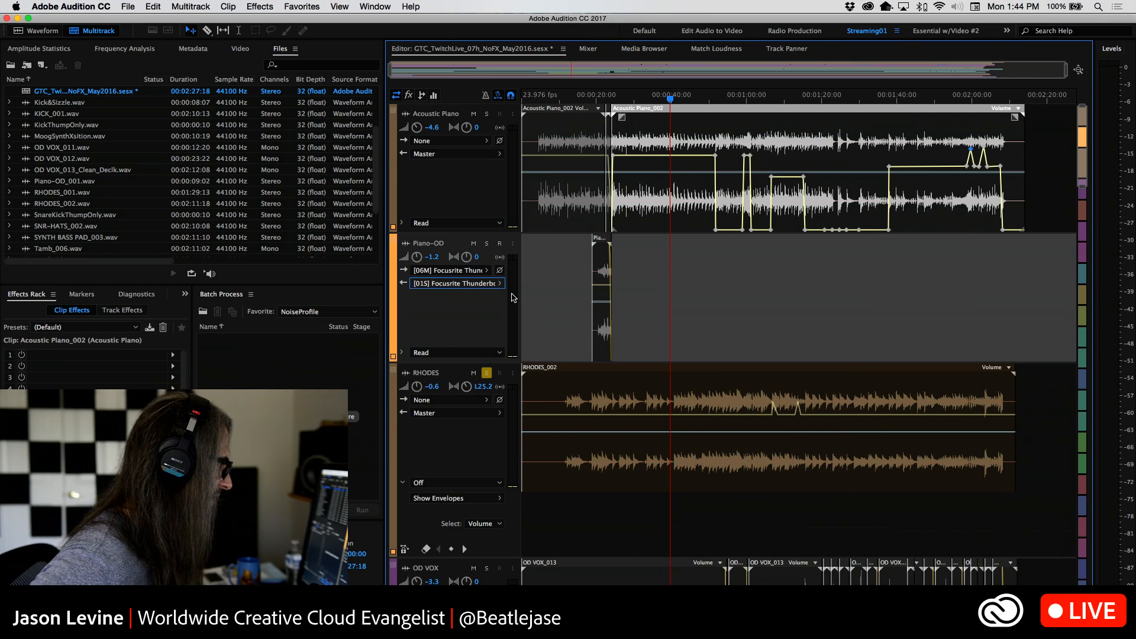
Step: Briefly arm the Piano-OD track to check its monitored input, and switch off its Delay effect
{"action": "left_click", "coordinate": [499, 245]}
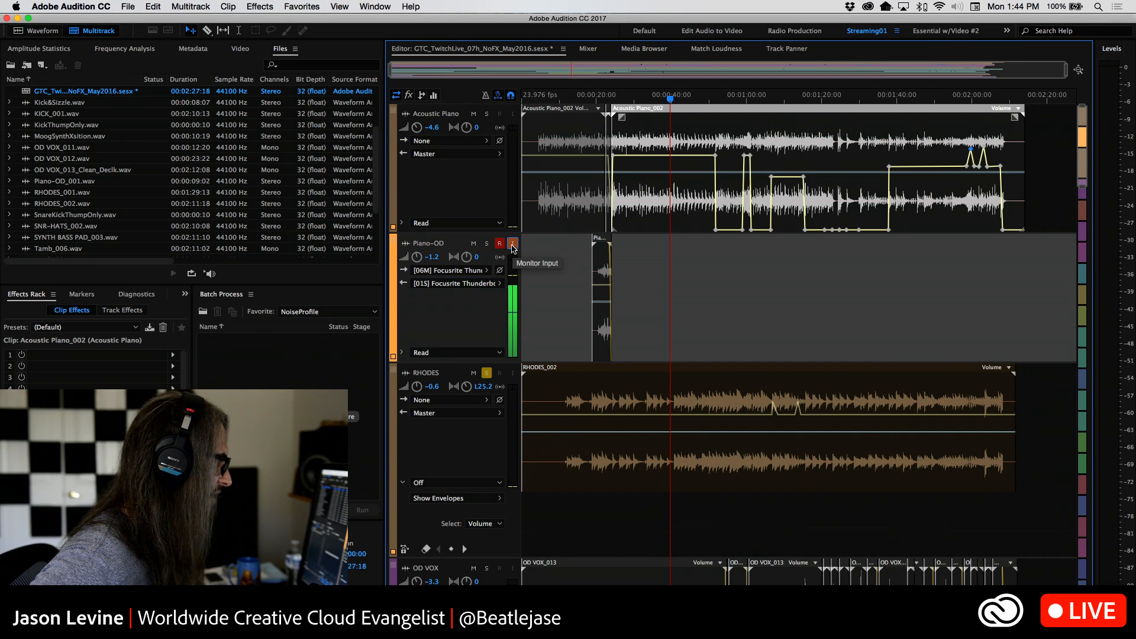
{"action": "left_click", "coordinate": [500, 244]}
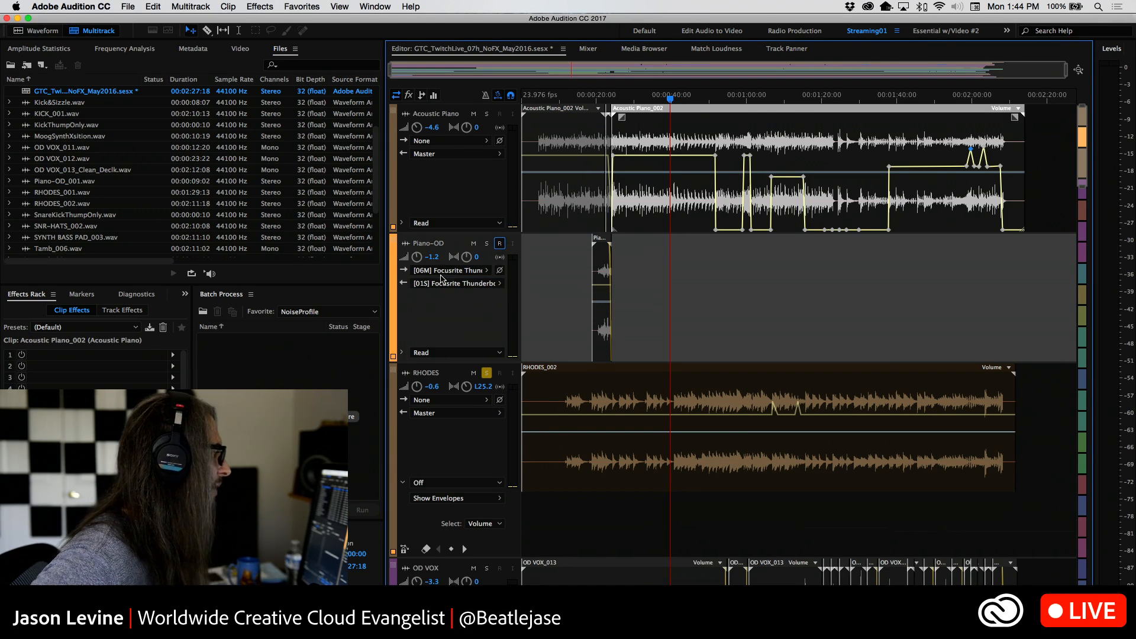
{"action": "left_click", "coordinate": [408, 95]}
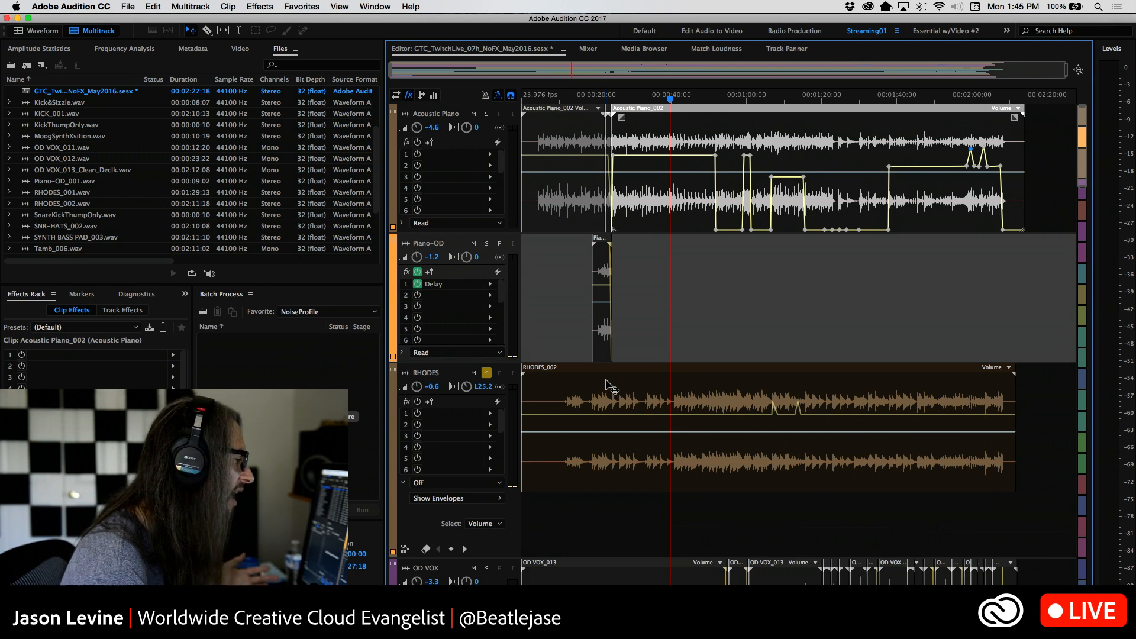
{"action": "left_click", "coordinate": [417, 272]}
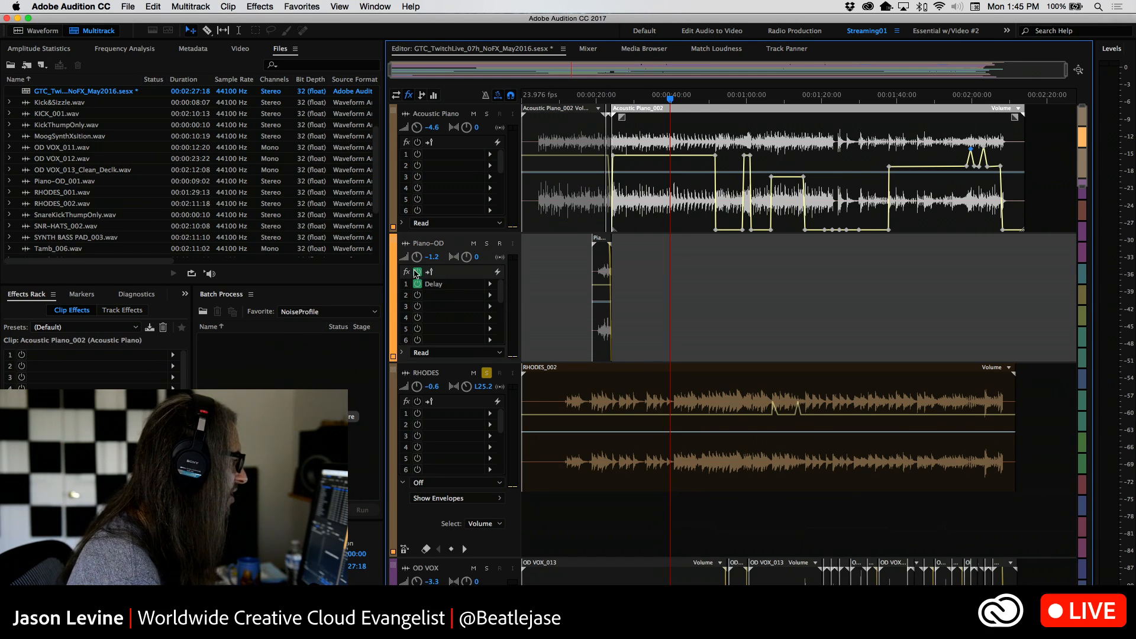
{"action": "left_click", "coordinate": [417, 283]}
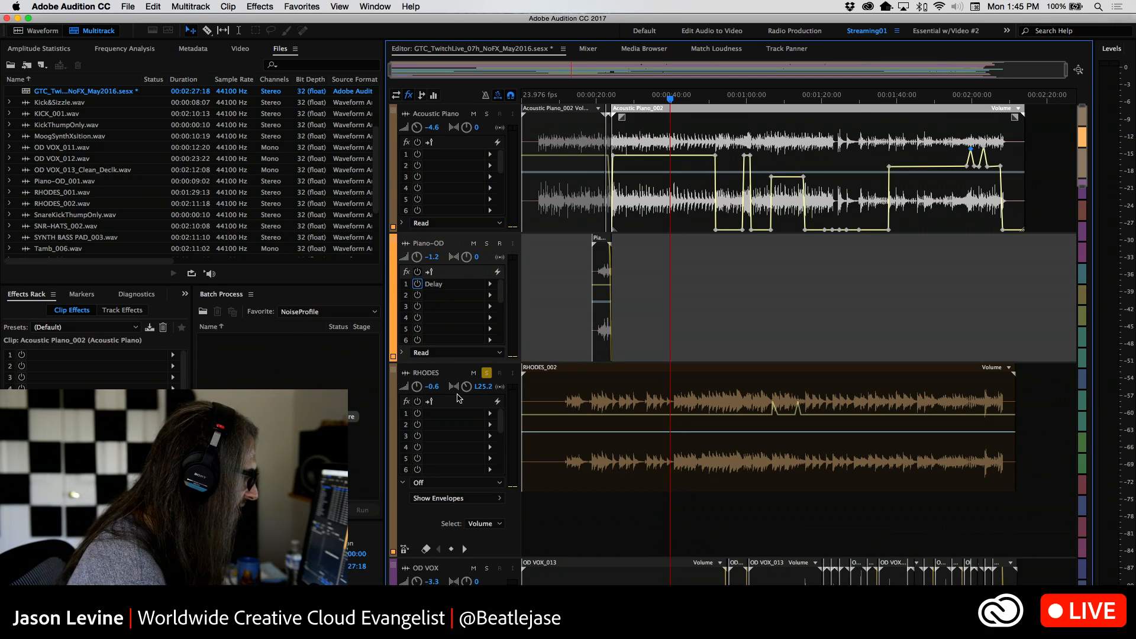
Step: Add the Analog Delay effect to the first effect slot of the RHODES track and move its window up off the track
{"action": "left_click", "coordinate": [490, 413]}
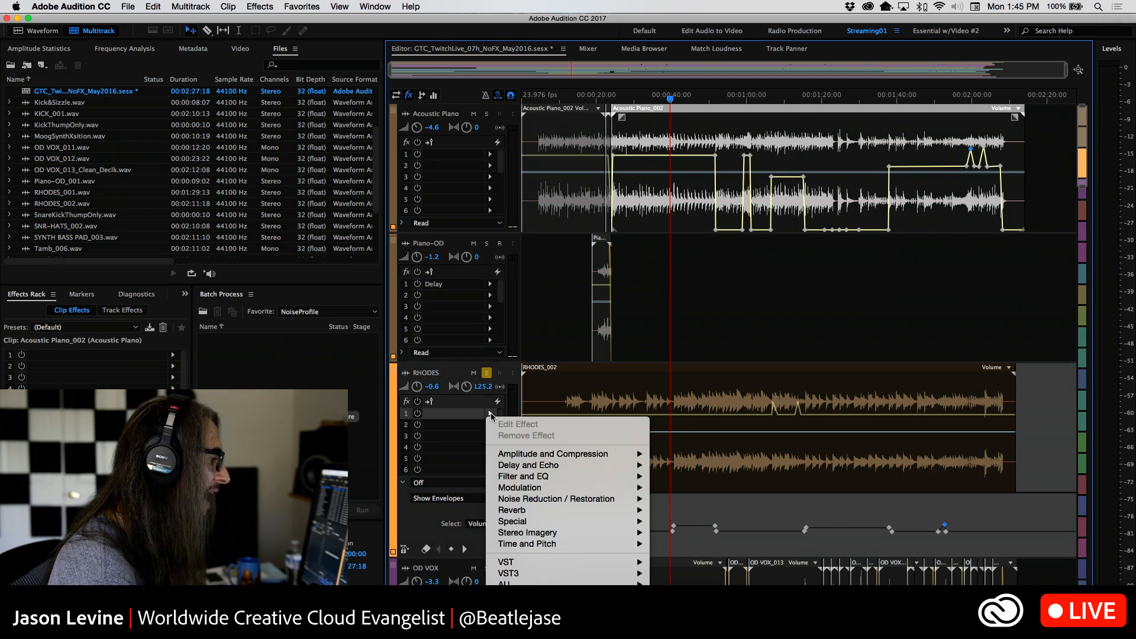
{"action": "mouse_move", "coordinate": [532, 468]}
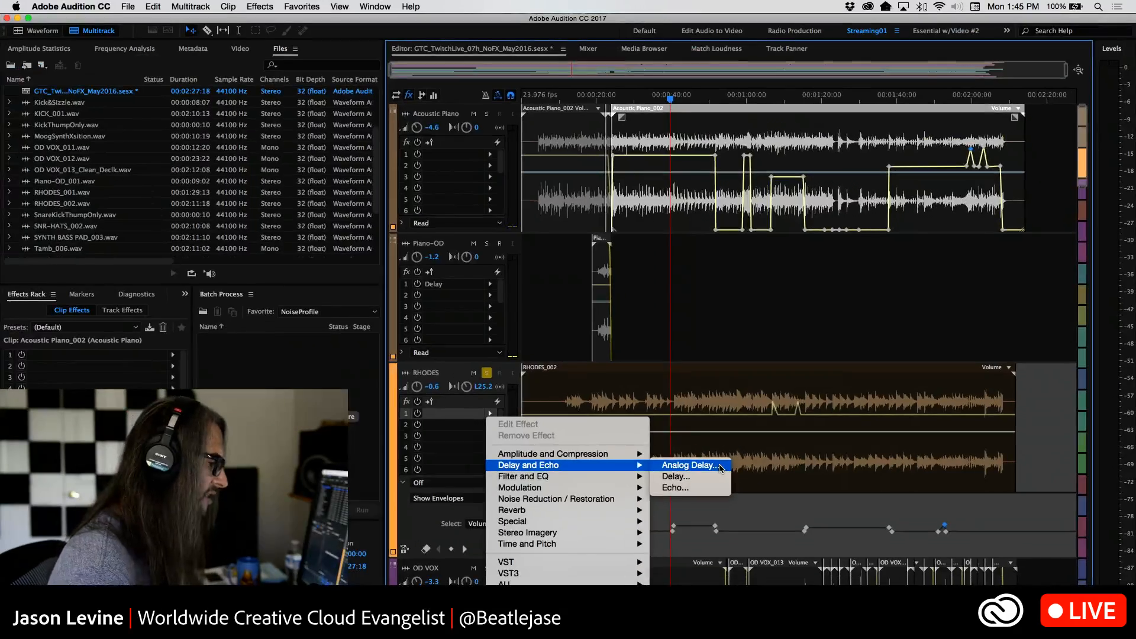
{"action": "left_click", "coordinate": [719, 466]}
{"action": "left_click_drag", "start_coordinate": [568, 228], "coordinate": [770, 127]}
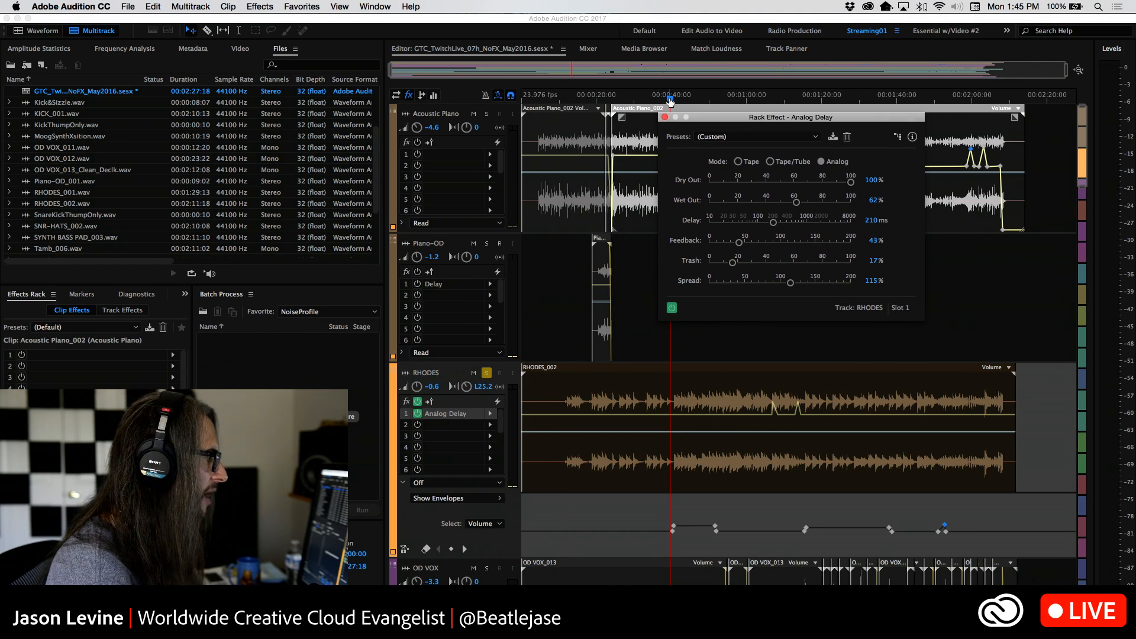
Step: Place the playhead at the start of the Piano-OD clip and set the RHODES Analog Delay to Feedback 6%, Wet Out 25%, and Delay 89 ms
{"action": "left_click", "coordinate": [567, 108]}
{"action": "left_click_drag", "start_coordinate": [566, 106], "coordinate": [591, 109]}
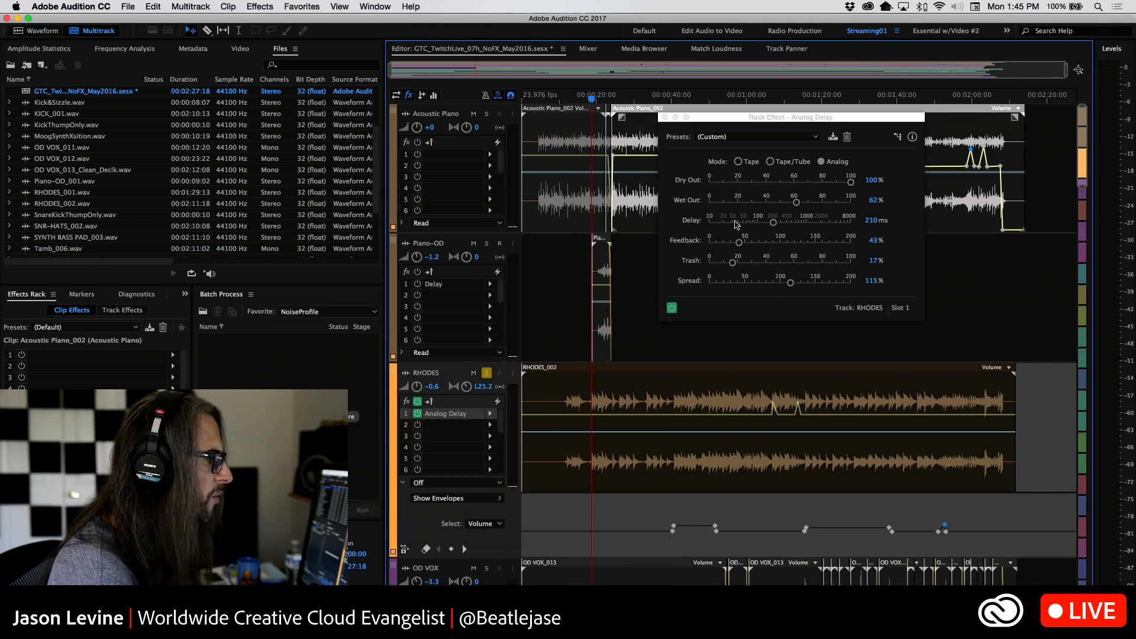
{"action": "left_click_drag", "start_coordinate": [740, 243], "coordinate": [713, 243]}
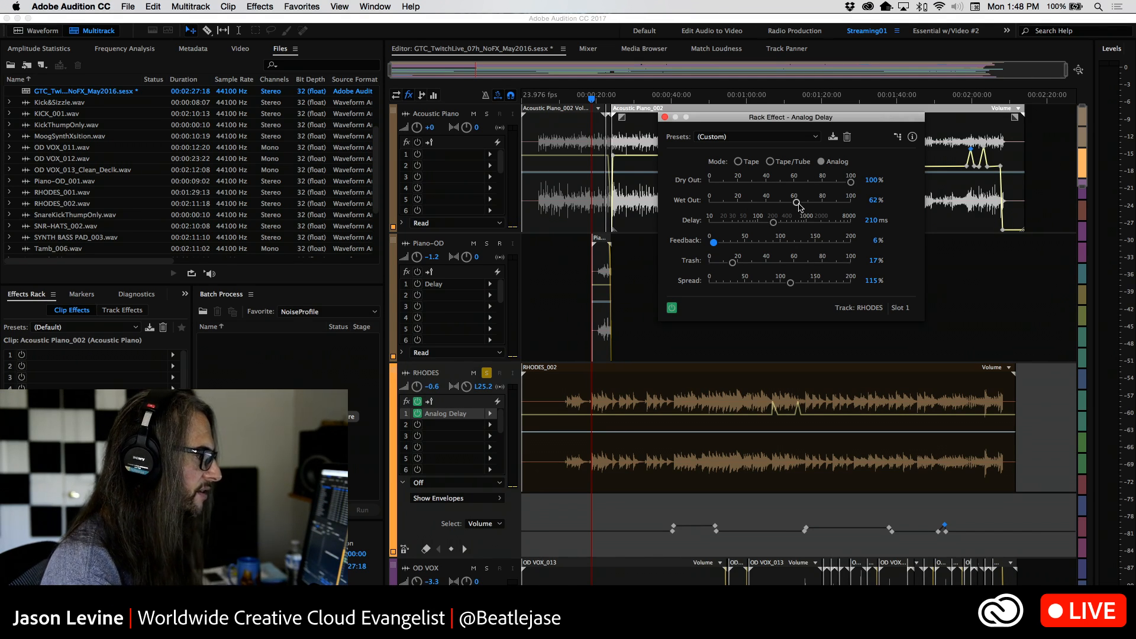
{"action": "left_click_drag", "start_coordinate": [796, 203], "coordinate": [755, 223]}
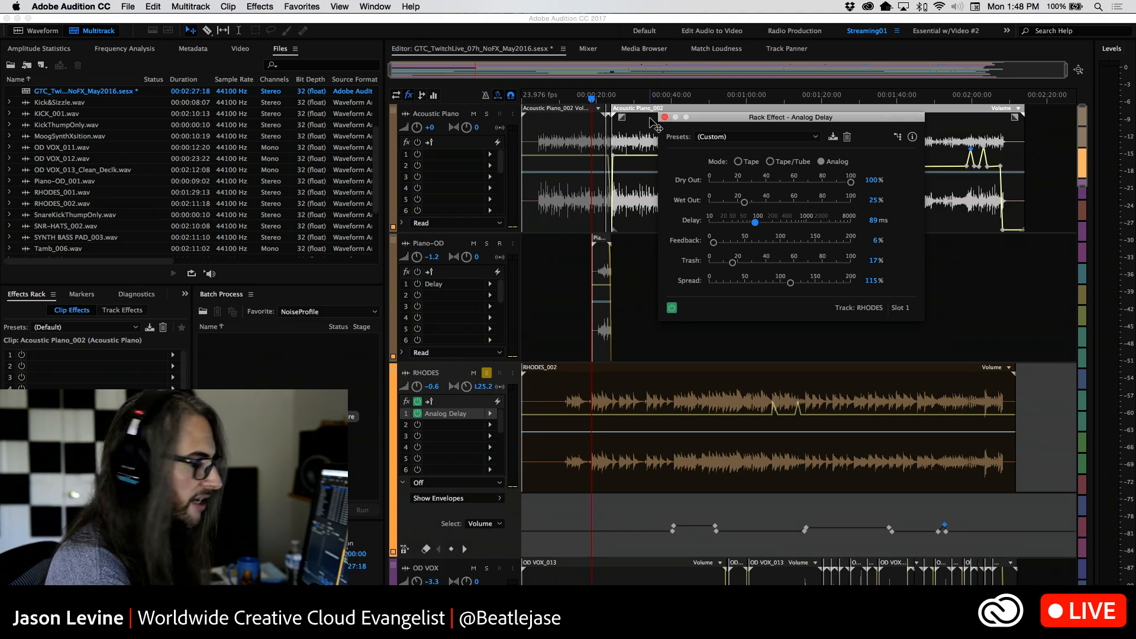
Step: Play the session while raising the RHODES Analog Delay's Feedback to 23% and its Wet Out to 51%
{"action": "key", "text": "space"}
{"action": "left_click_drag", "start_coordinate": [713, 243], "coordinate": [727, 245]}
{"action": "left_click_drag", "start_coordinate": [744, 202], "coordinate": [769, 205]}
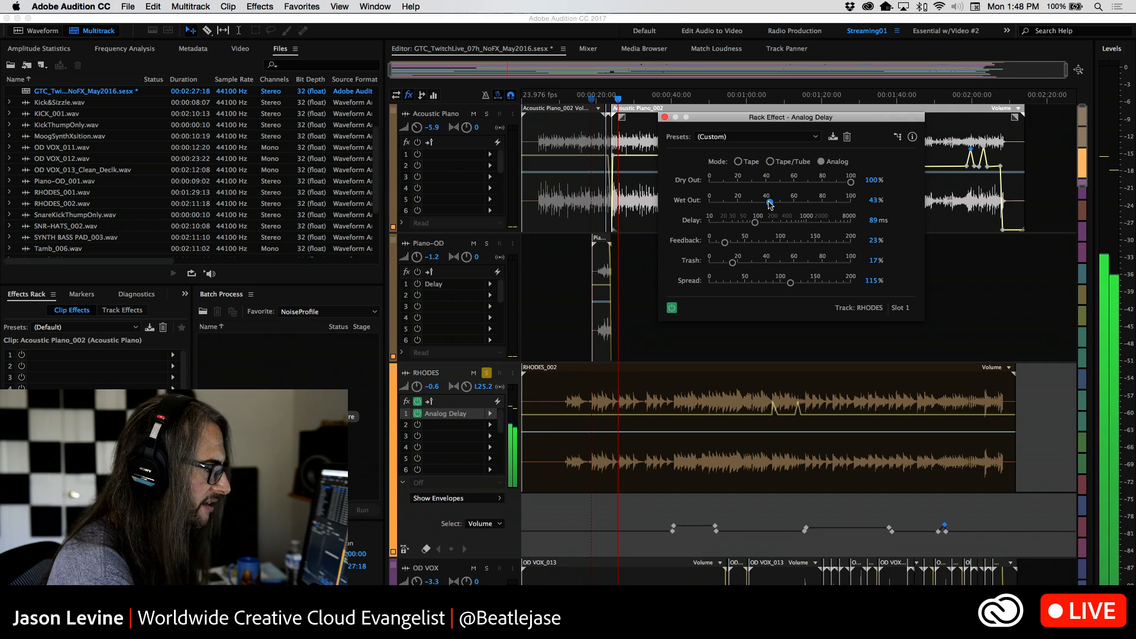
{"action": "left_click_drag", "start_coordinate": [769, 204], "coordinate": [780, 203]}
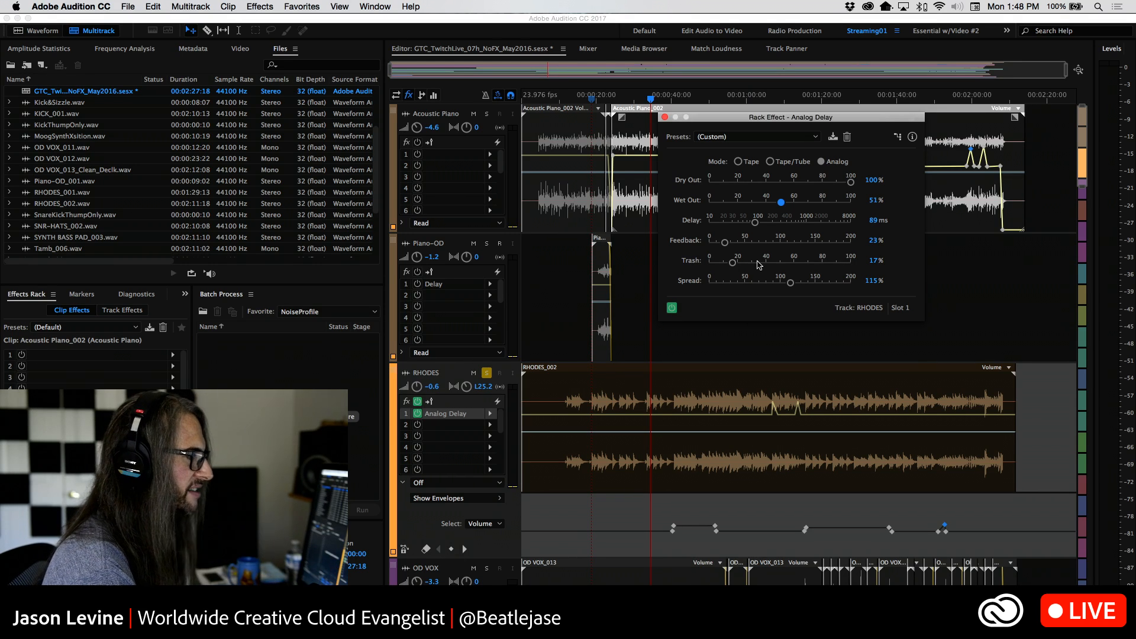
Step: Move the playhead back slightly and play the RHODES track while setting its Analog Delay to a 385 ms Delay and 0% Feedback
{"action": "left_click", "coordinate": [643, 96]}
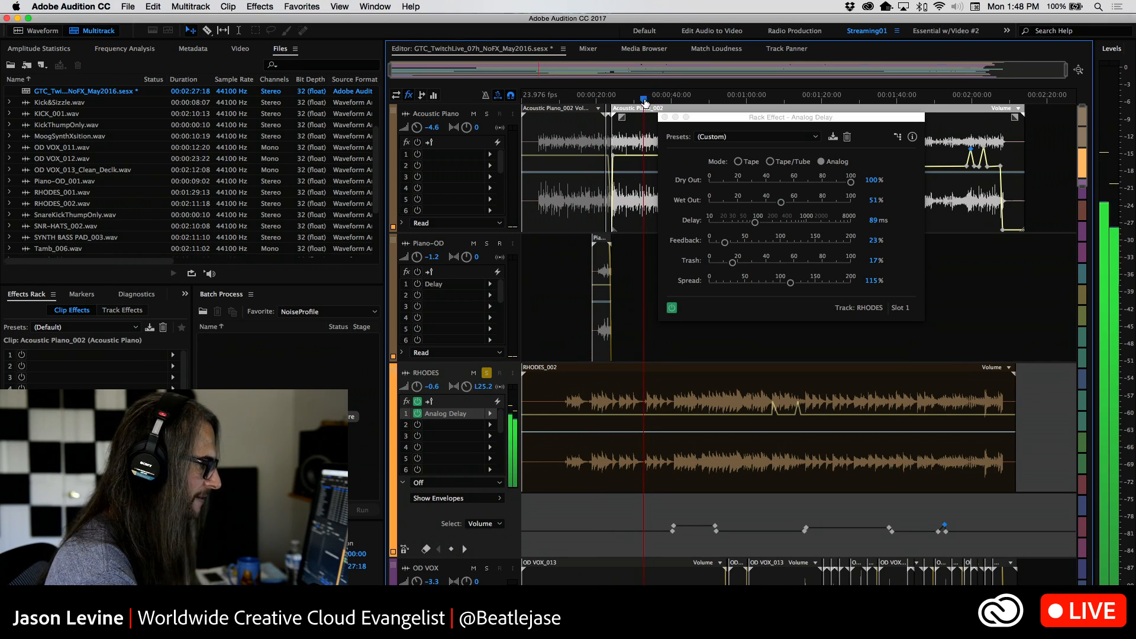
{"action": "left_click_drag", "start_coordinate": [757, 223], "coordinate": [772, 223]}
{"action": "key", "text": "space"}
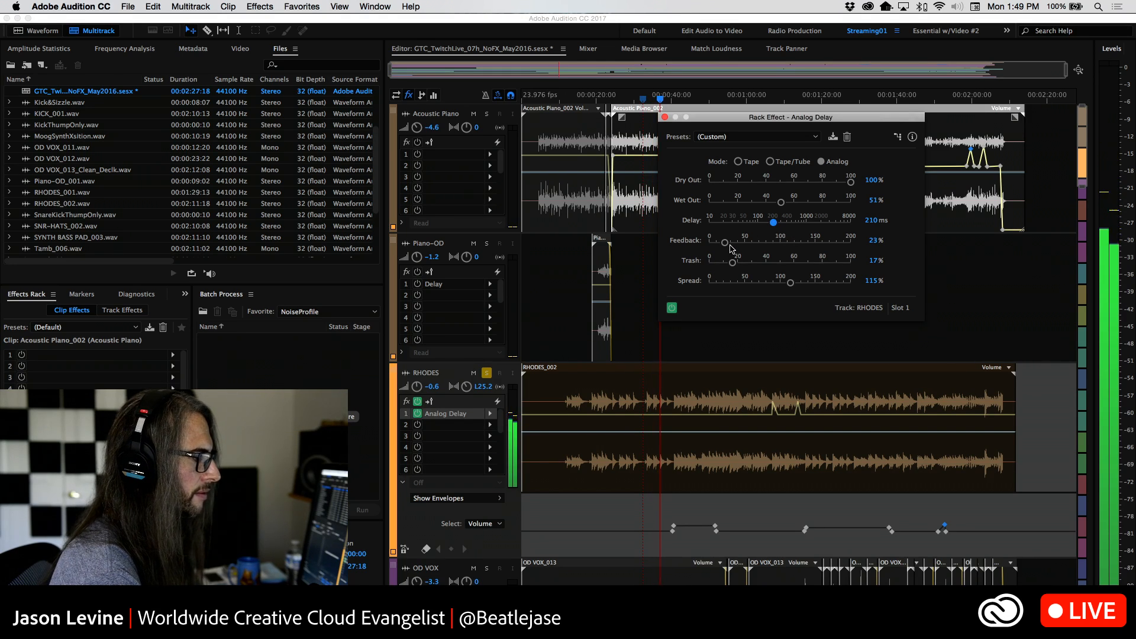
{"action": "left_click_drag", "start_coordinate": [774, 227], "coordinate": [786, 225]}
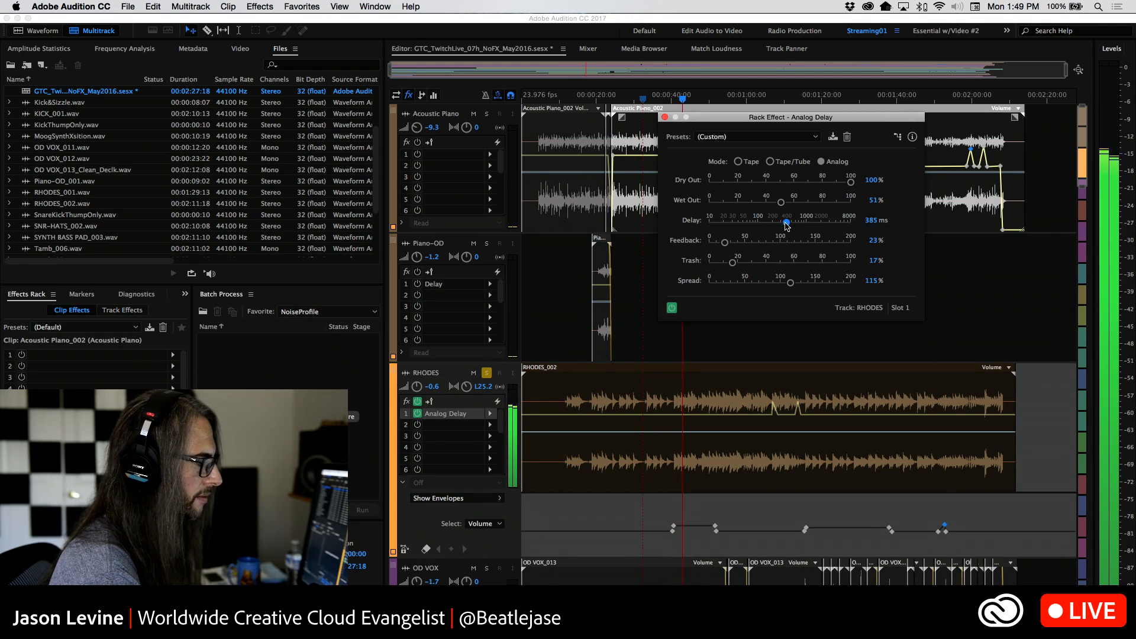
{"action": "mouse_move", "coordinate": [724, 242]}
{"action": "left_mouse_down"}
{"action": "mouse_move", "coordinate": [623, 240]}
{"action": "mouse_move", "coordinate": [704, 241]}
{"action": "left_mouse_up"}
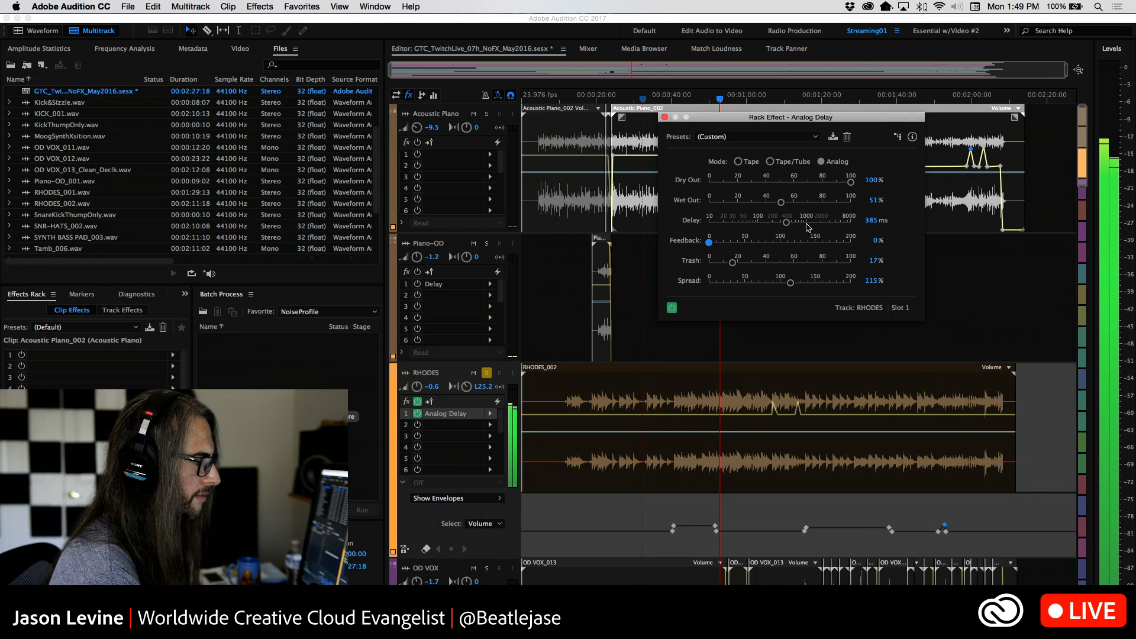
Step: Set the RHODES Analog Delay time to 198 ms, and audition feedback at 85% before returning it to 0%
{"action": "left_click_drag", "start_coordinate": [786, 223], "coordinate": [772, 225]}
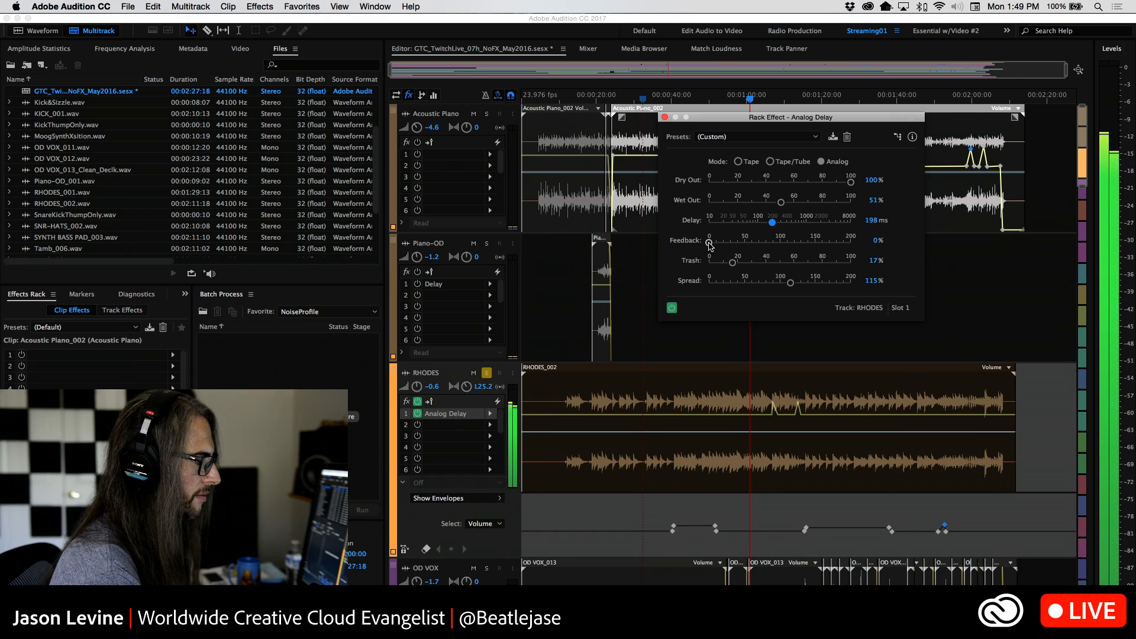
{"action": "left_click_drag", "start_coordinate": [708, 242], "coordinate": [720, 243]}
{"action": "left_click_drag", "start_coordinate": [722, 246], "coordinate": [770, 243]}
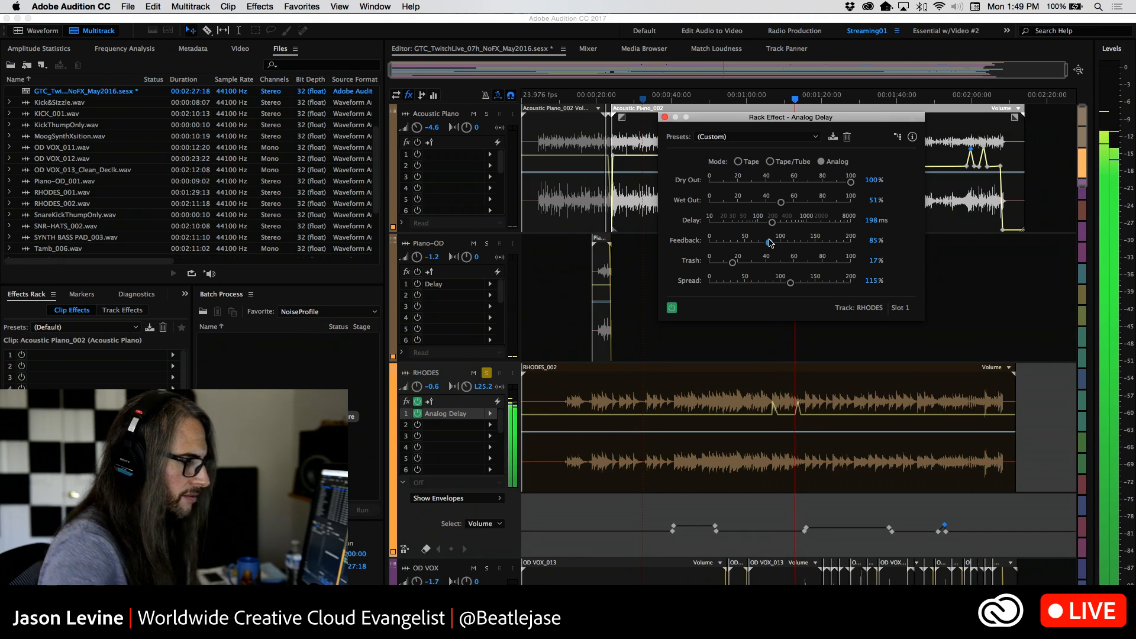
{"action": "left_click_drag", "start_coordinate": [769, 243], "coordinate": [590, 241]}
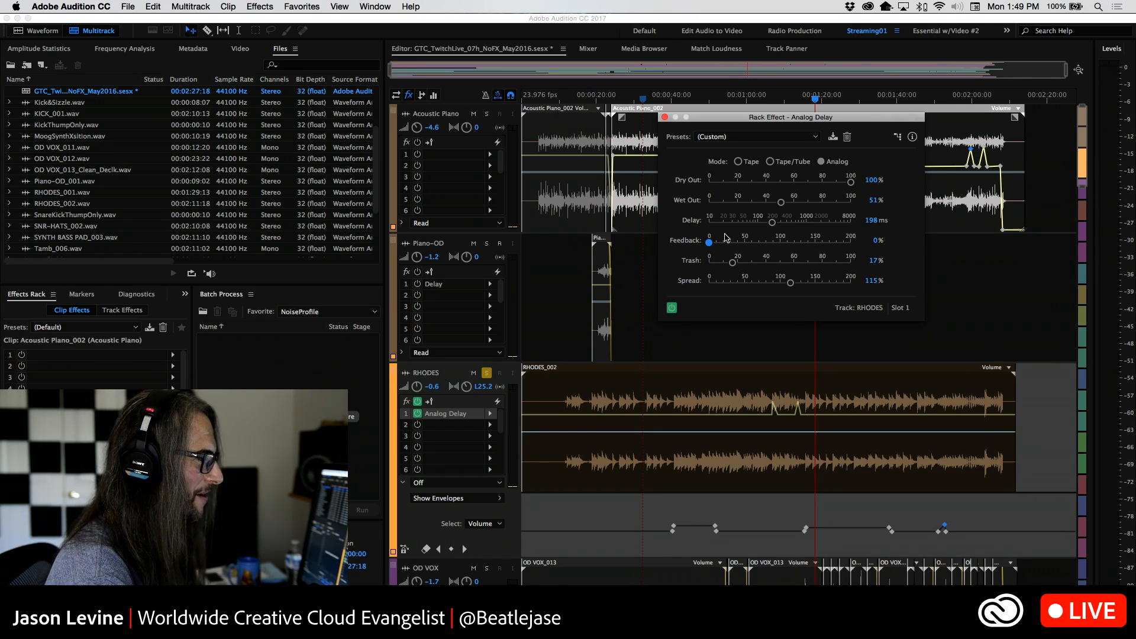
Step: Set the RHODES Analog Delay's wet output to 30%, close the effect, and unsolo the RHODES track
{"action": "left_click_drag", "start_coordinate": [781, 202], "coordinate": [750, 206]}
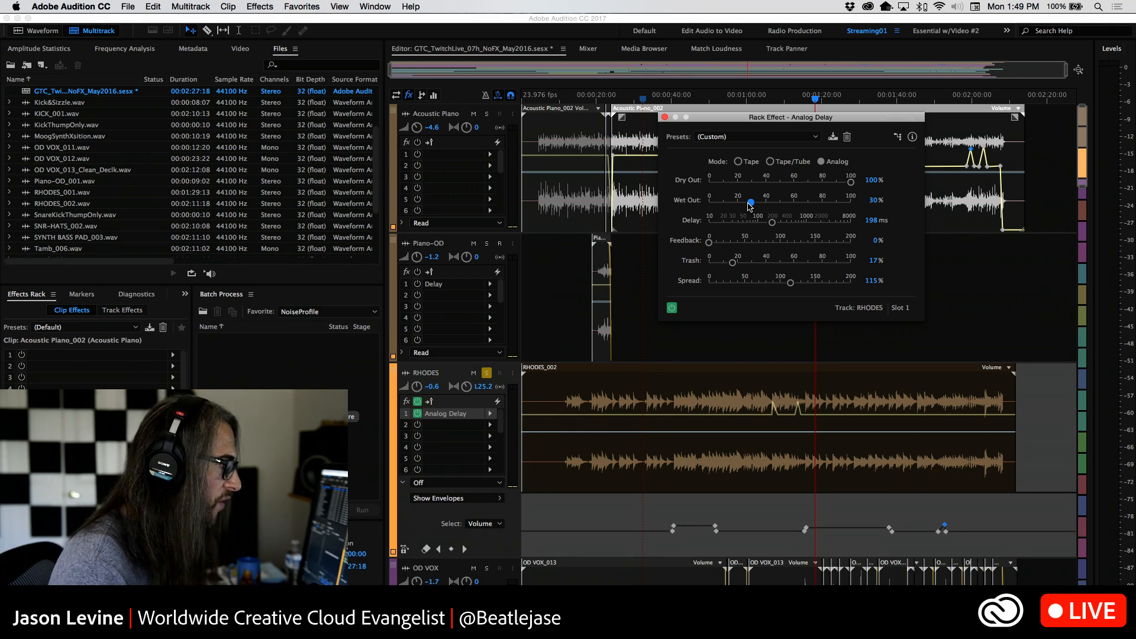
{"action": "left_click", "coordinate": [665, 117]}
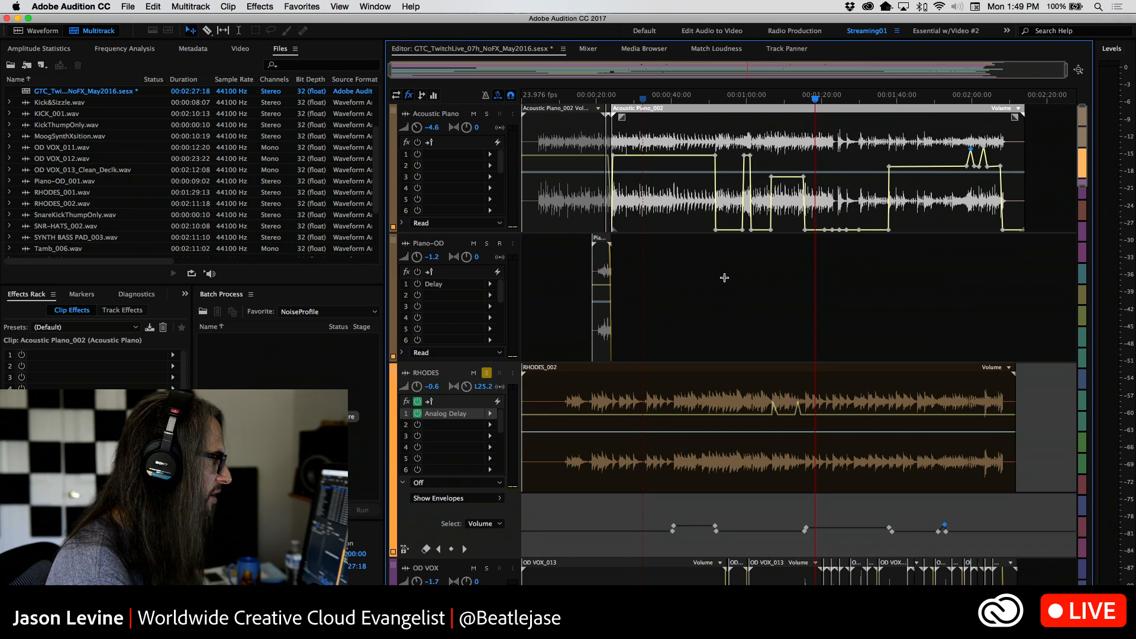
{"action": "left_click", "coordinate": [487, 373]}
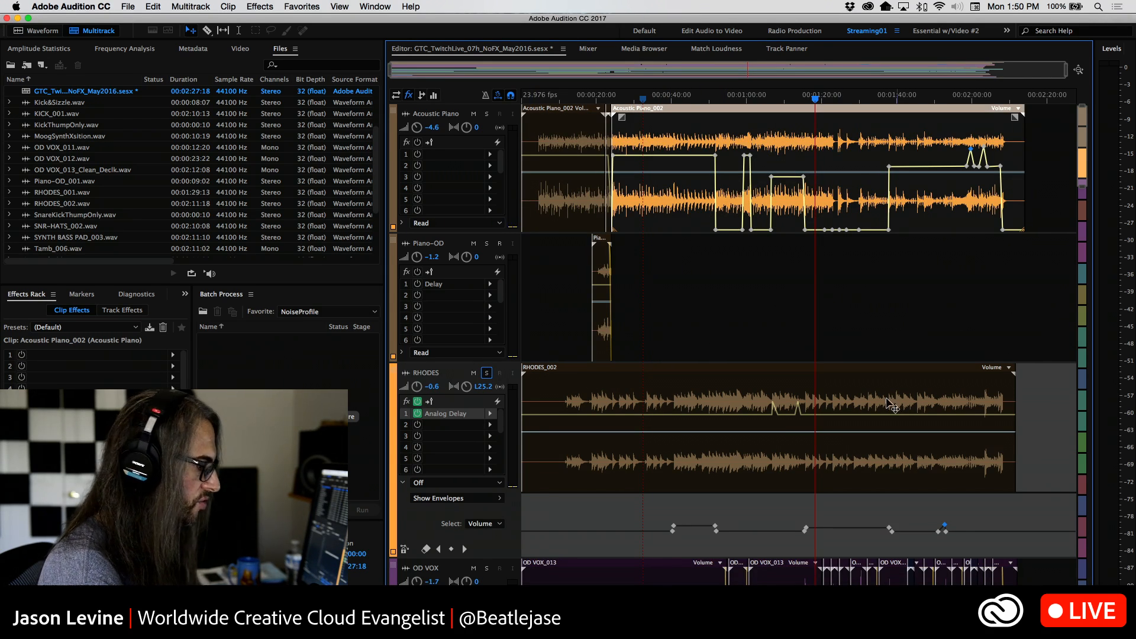
Step: Play the session from slightly before the current playhead position and solo the OD VOX track
{"action": "scroll", "coordinate": [1072, 433], "scroll_direction": "down", "scroll_amount": 5}
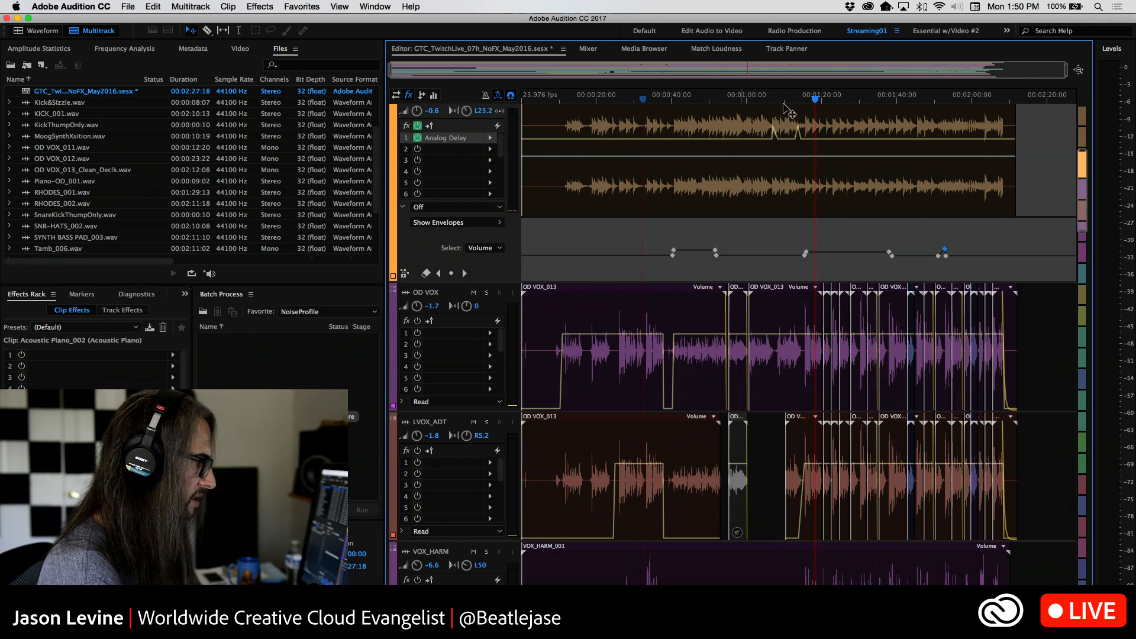
{"action": "left_click", "coordinate": [809, 101]}
{"action": "key", "text": "space"}
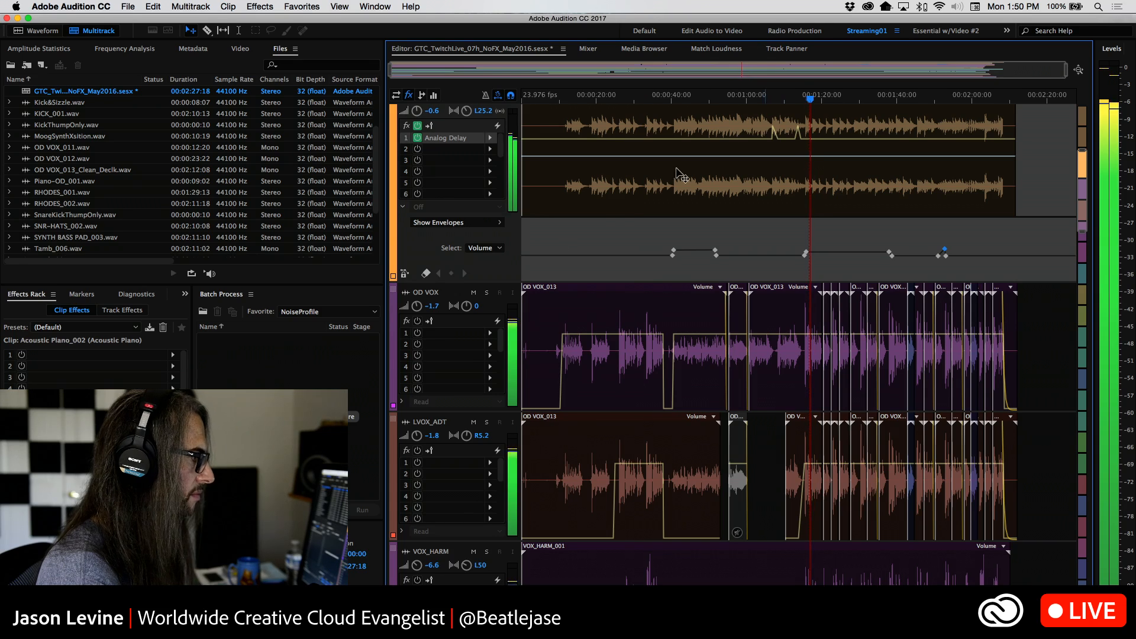
{"action": "left_click", "coordinate": [487, 292]}
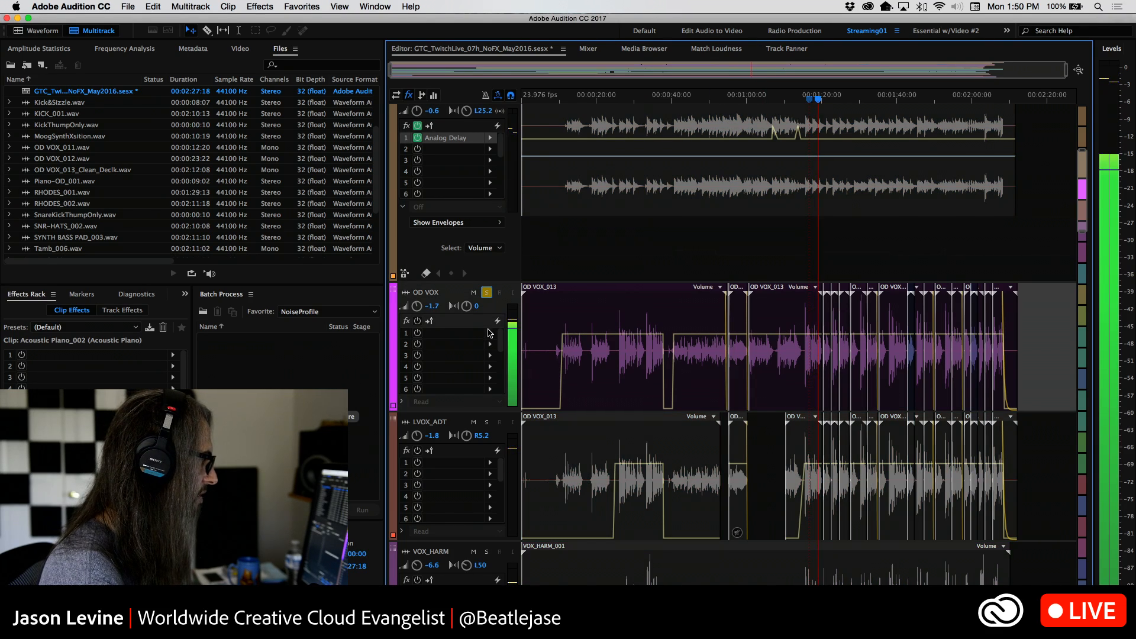
Step: Add an Analog Delay to the first effect slot of the OD VOX track, keeping its window clear of the vocal tracks
{"action": "left_click", "coordinate": [488, 332]}
{"action": "mouse_move", "coordinate": [543, 388]}
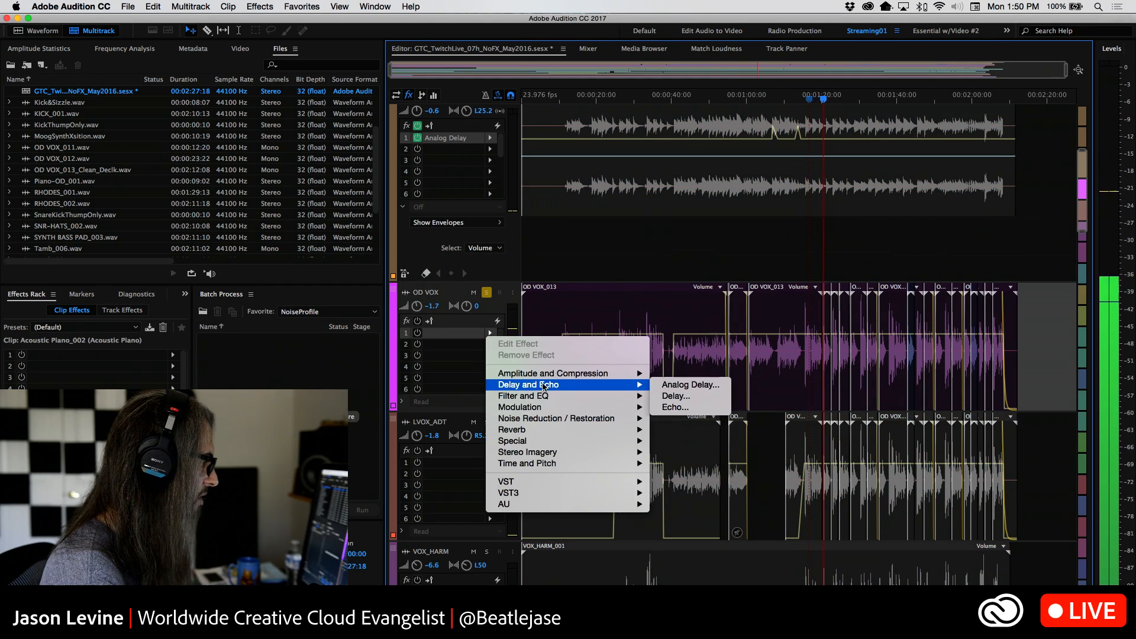
{"action": "left_click", "coordinate": [690, 385]}
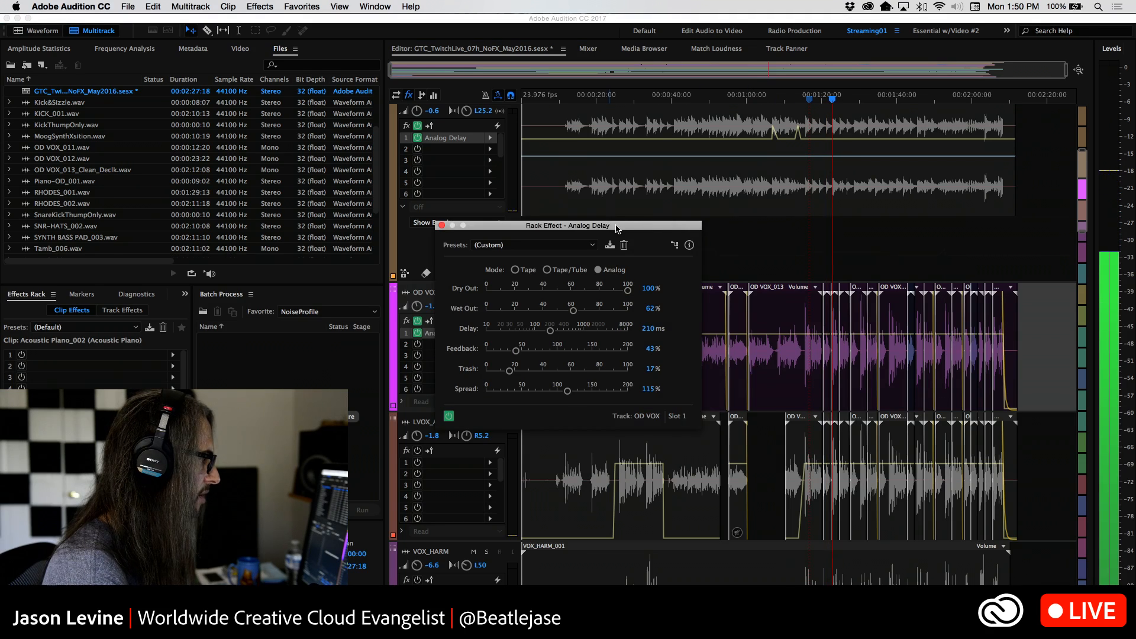
{"action": "left_click_drag", "start_coordinate": [615, 225], "coordinate": [776, 123]}
Step: Audition the OD VOX Analog Delay with 28% wet output and a 459 ms delay, and stop playback
{"action": "mouse_move", "coordinate": [711, 231]}
{"action": "left_mouse_down"}
{"action": "mouse_move", "coordinate": [717, 210]}
{"action": "mouse_move", "coordinate": [687, 210]}
{"action": "mouse_move", "coordinate": [719, 232]}
{"action": "left_mouse_up"}
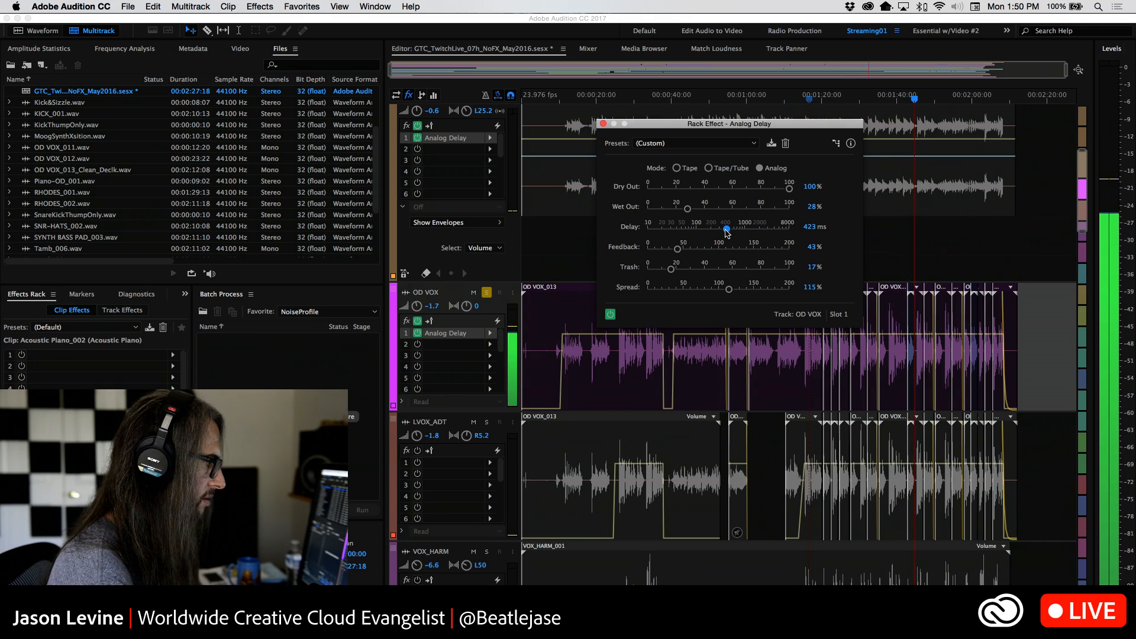
{"action": "left_click_drag", "start_coordinate": [726, 232], "coordinate": [729, 232]}
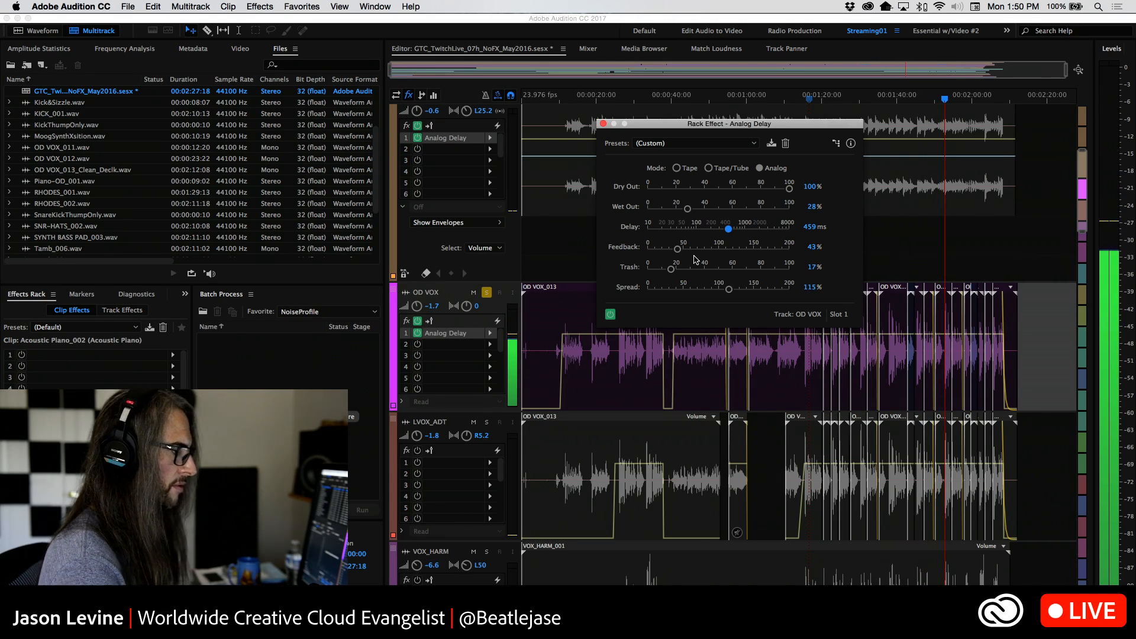
{"action": "key", "text": "space"}
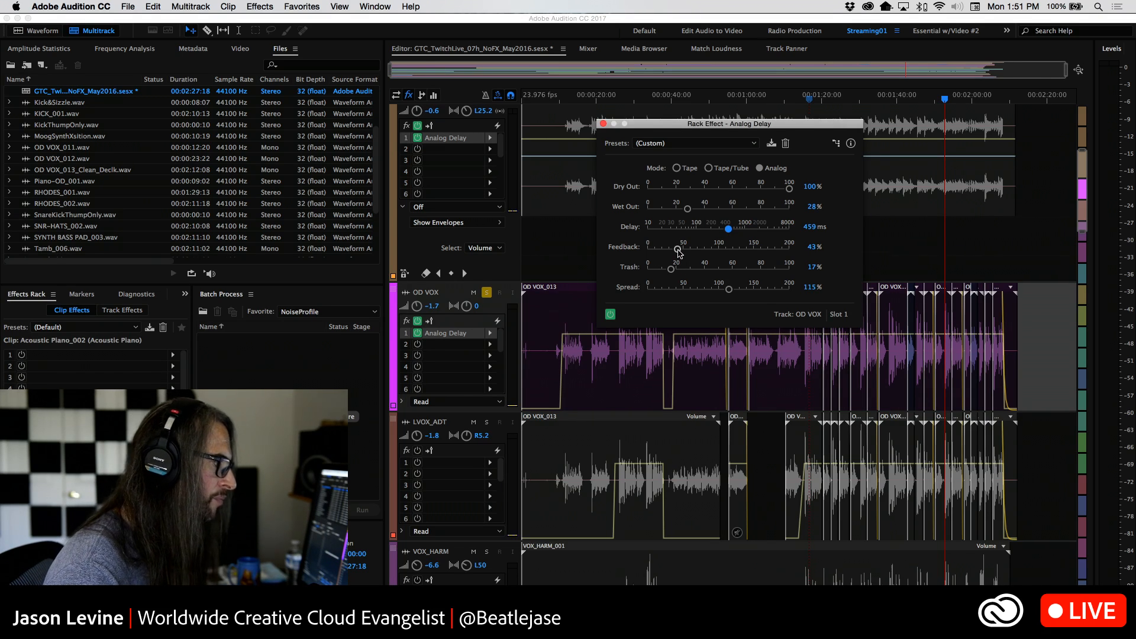
Step: Set the OD VOX Analog Delay to 35% feedback, 92 ms delay and 38% wet output during playback, and close the effect
{"action": "left_click_drag", "start_coordinate": [679, 252], "coordinate": [674, 255]}
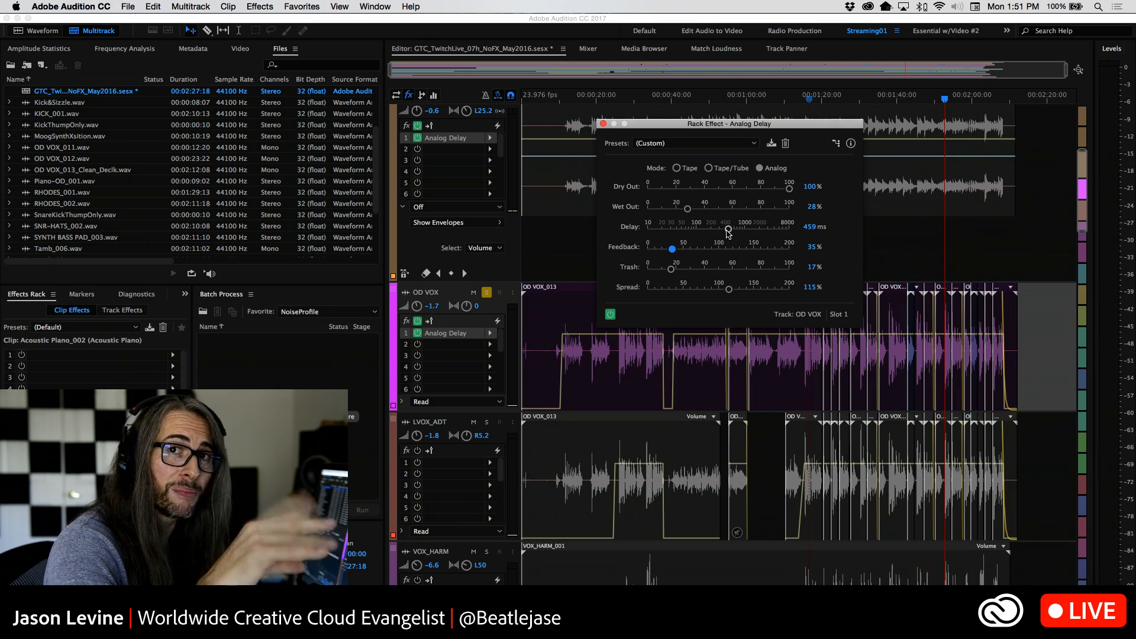
{"action": "left_click_drag", "start_coordinate": [727, 231], "coordinate": [695, 231]}
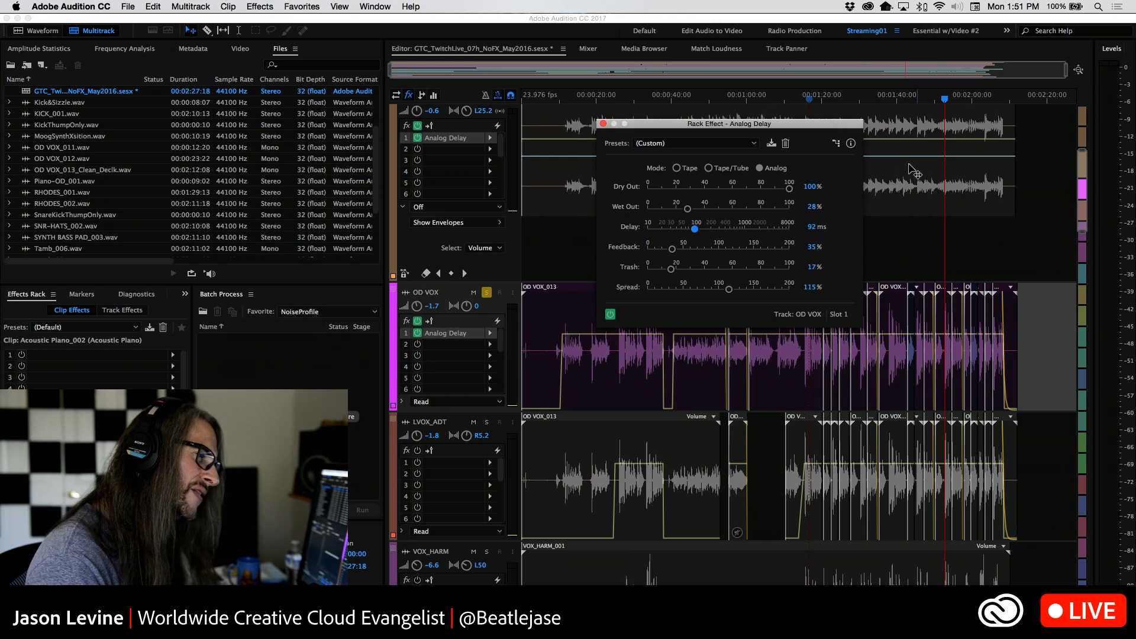
{"action": "key", "text": "space"}
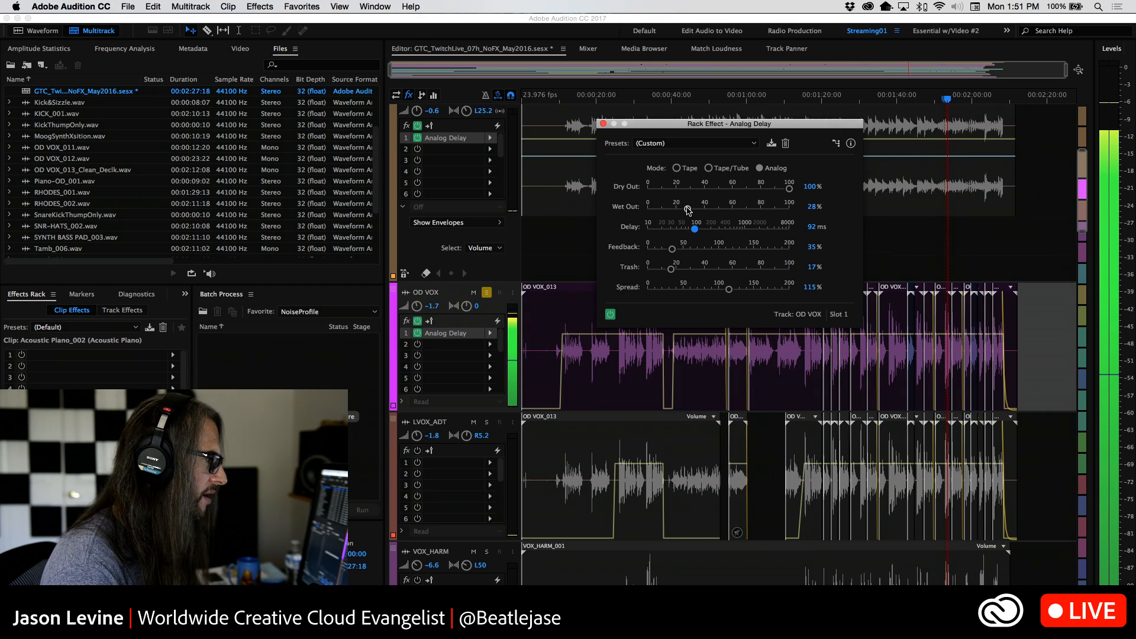
{"action": "left_click_drag", "start_coordinate": [688, 210], "coordinate": [702, 210]}
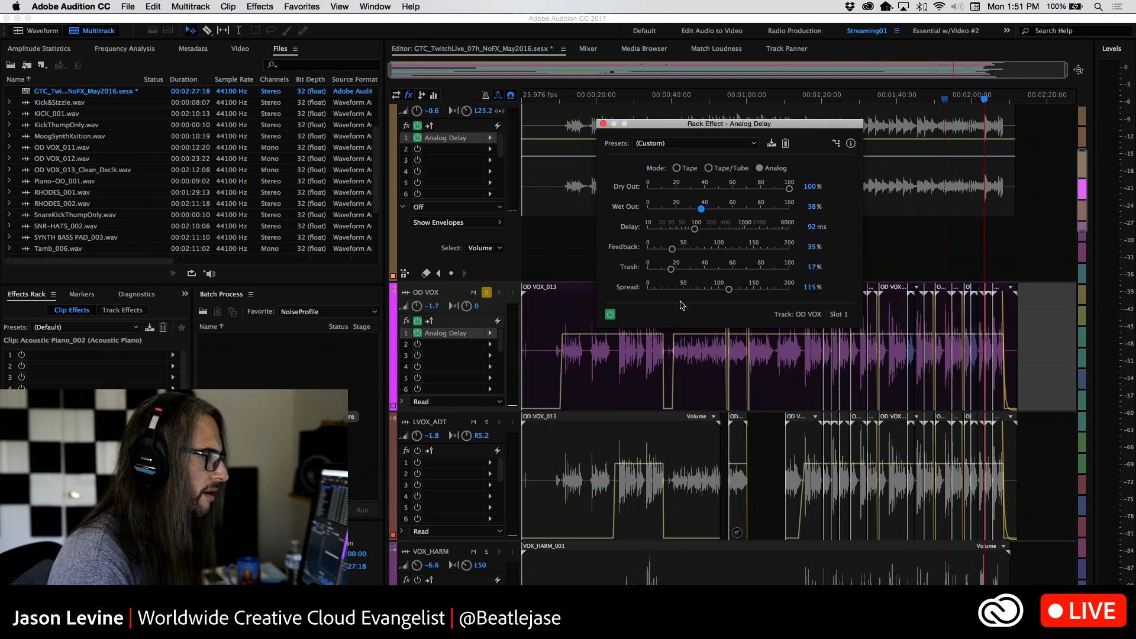
{"action": "key", "text": "space"}
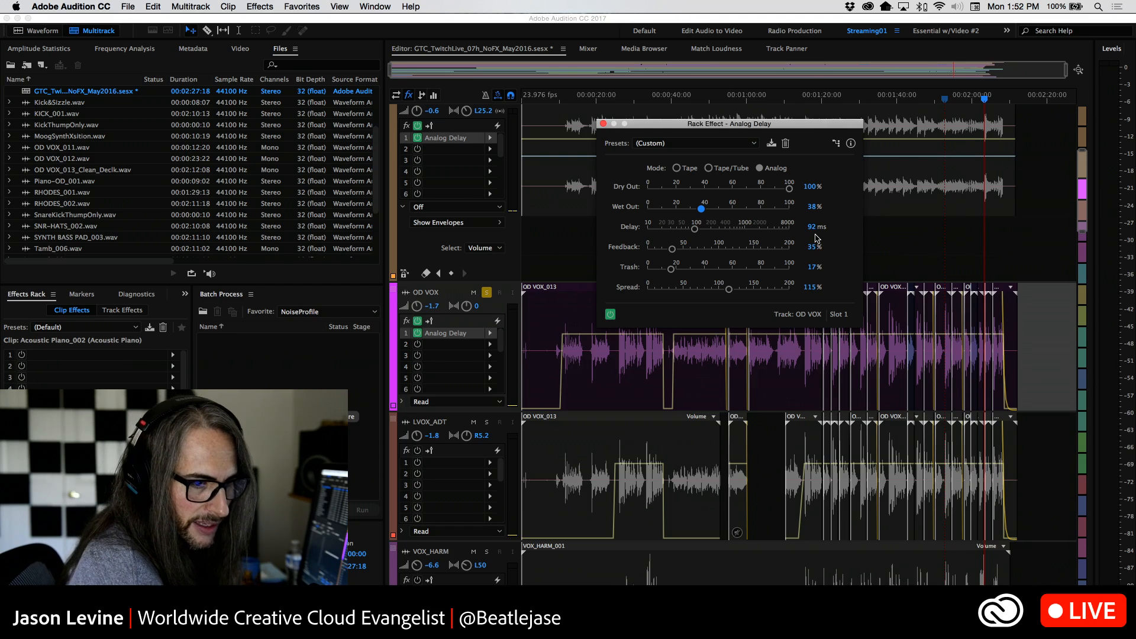
{"action": "left_click", "coordinate": [604, 124]}
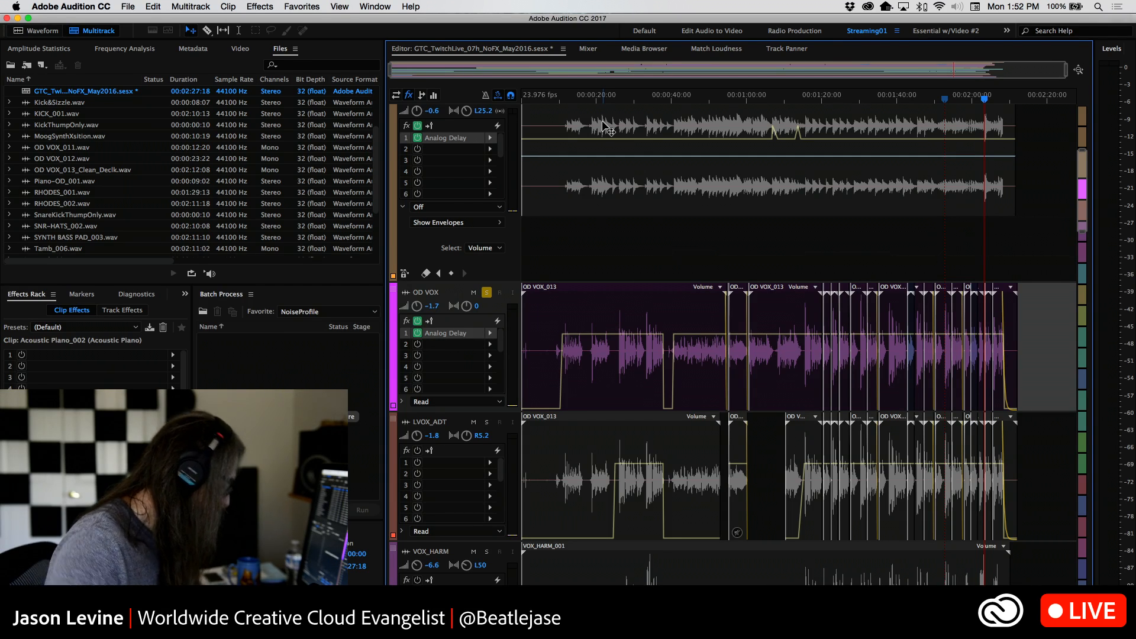
Step: Bring up the Match Loudness feature
{"action": "left_click", "coordinate": [726, 52]}
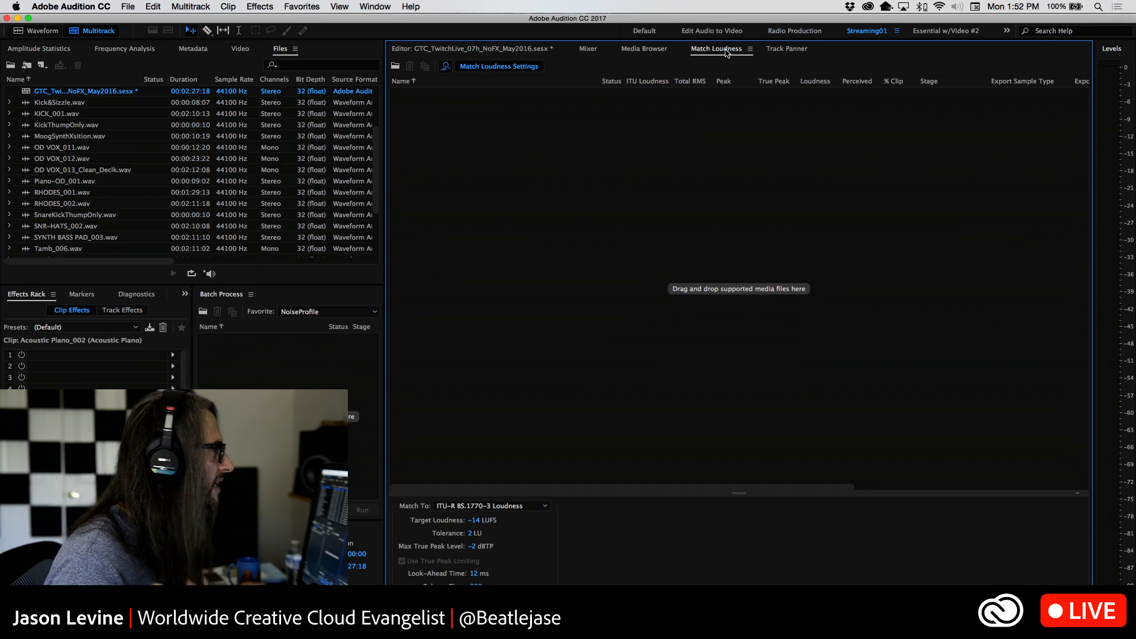
{"action": "left_click", "coordinate": [252, 6]}
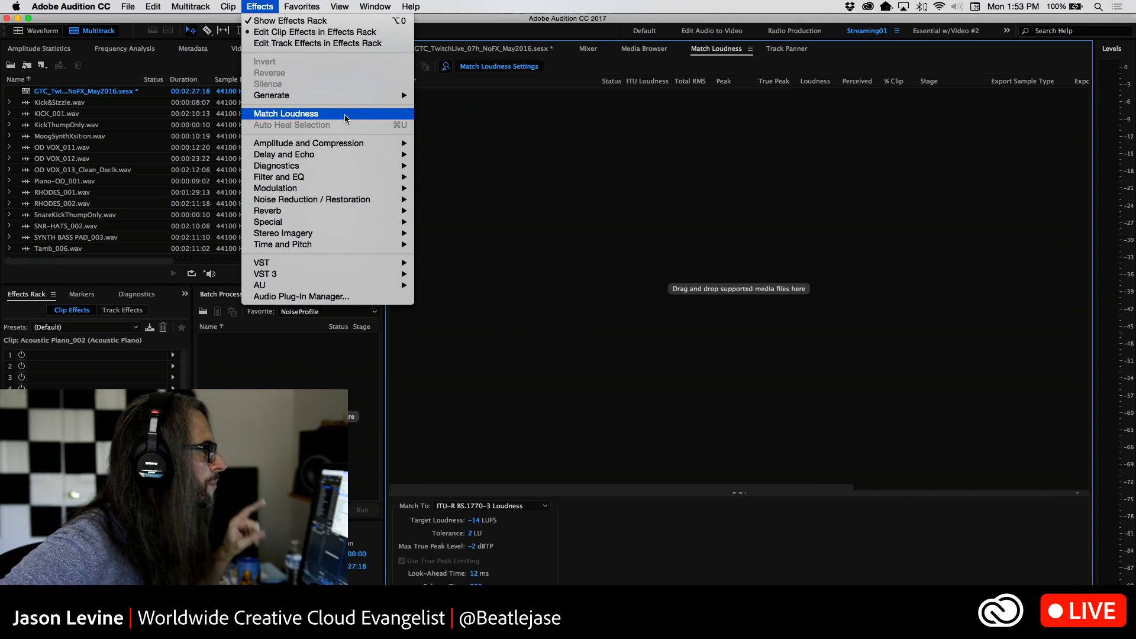
{"action": "left_click", "coordinate": [346, 118]}
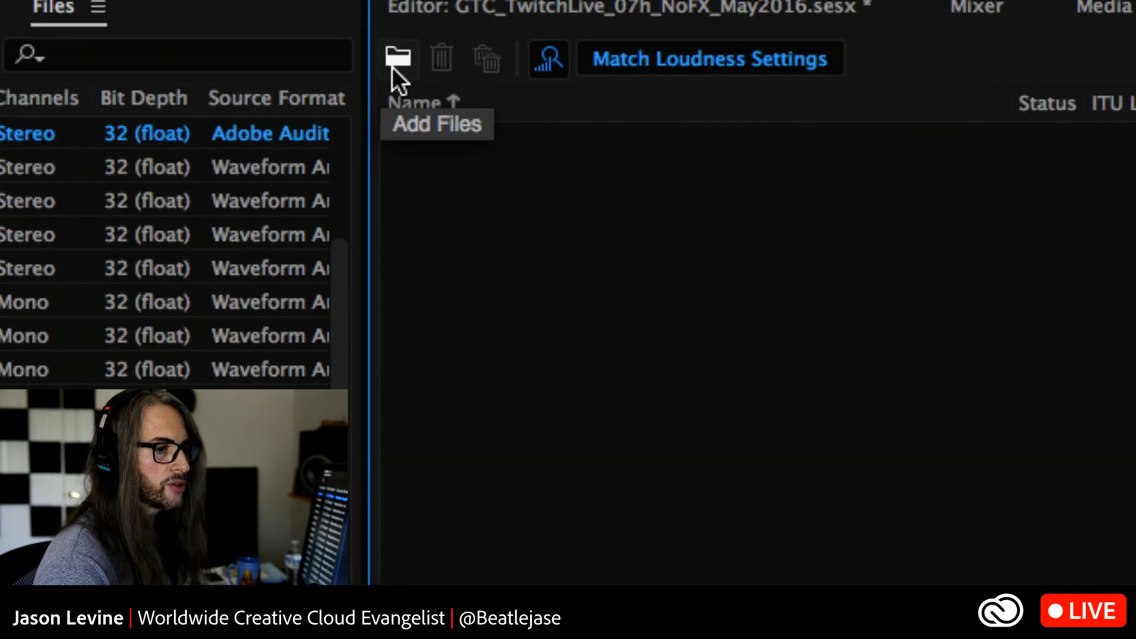
Step: Start adding files to Match Loudness and browse to the Beds folder inside Loopology on the Asset2015 drive
{"action": "left_click", "coordinate": [395, 68]}
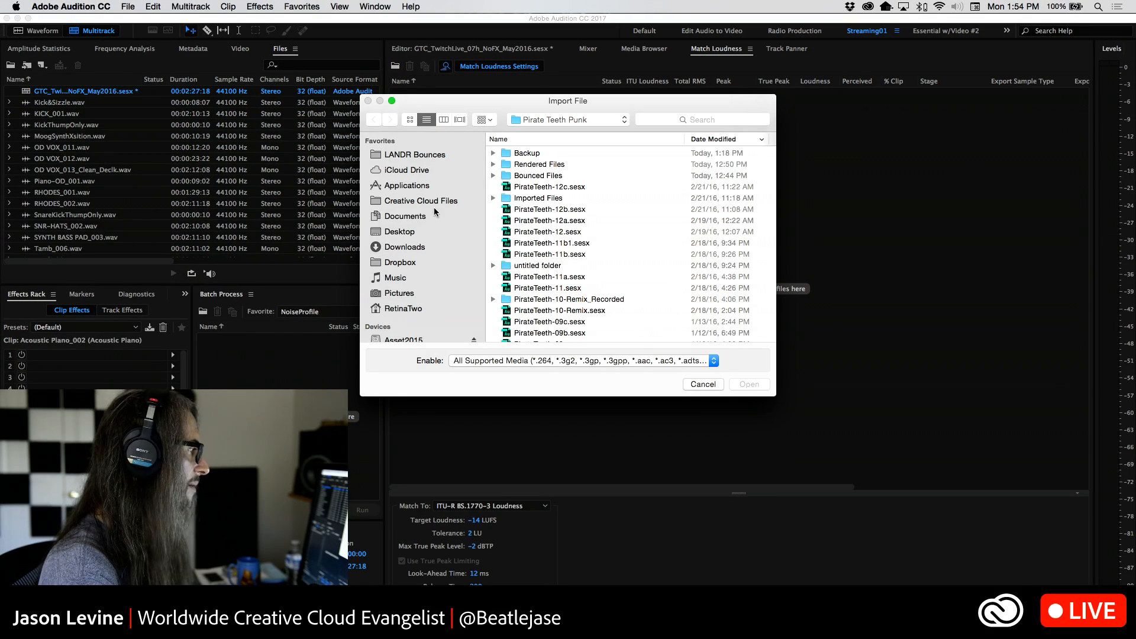
{"action": "scroll", "coordinate": [432, 291], "scroll_direction": "down", "scroll_amount": 2}
{"action": "scroll", "coordinate": [431, 291], "scroll_direction": "down", "scroll_amount": 5}
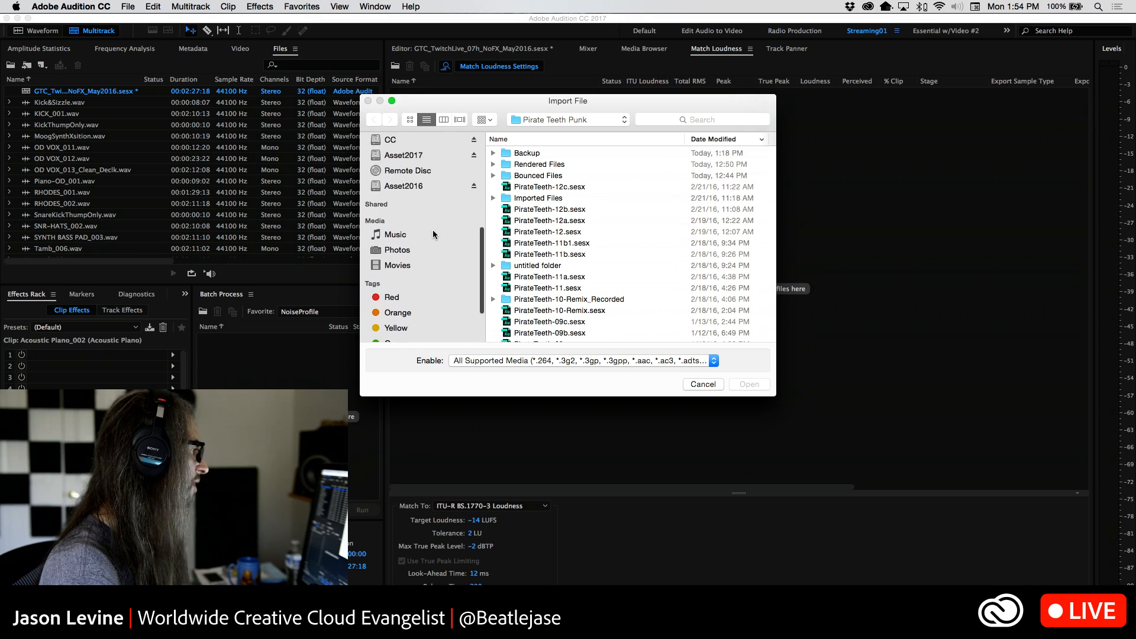
{"action": "left_click", "coordinate": [415, 156]}
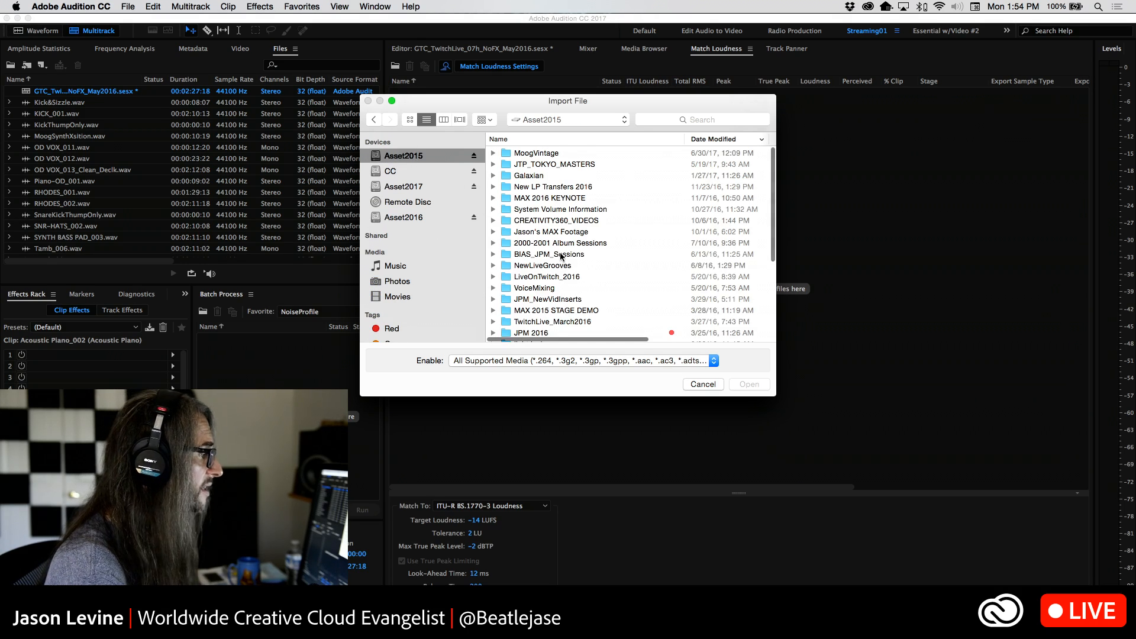
{"action": "scroll", "coordinate": [544, 284], "scroll_direction": "down", "scroll_amount": 5}
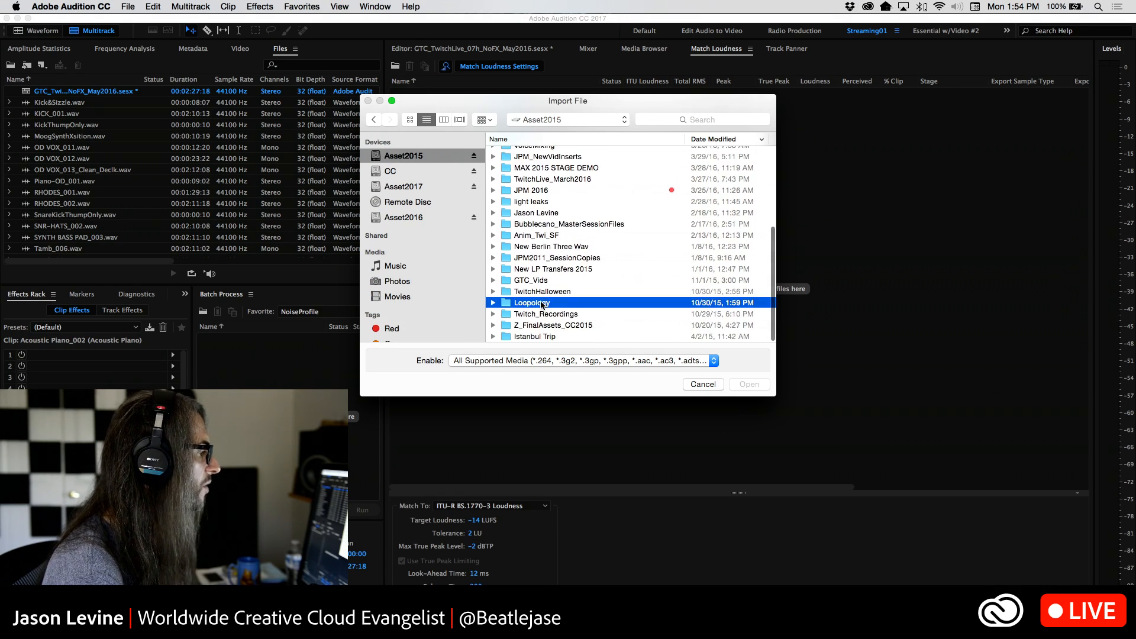
{"action": "double_click", "coordinate": [541, 303]}
{"action": "double_click", "coordinate": [520, 175]}
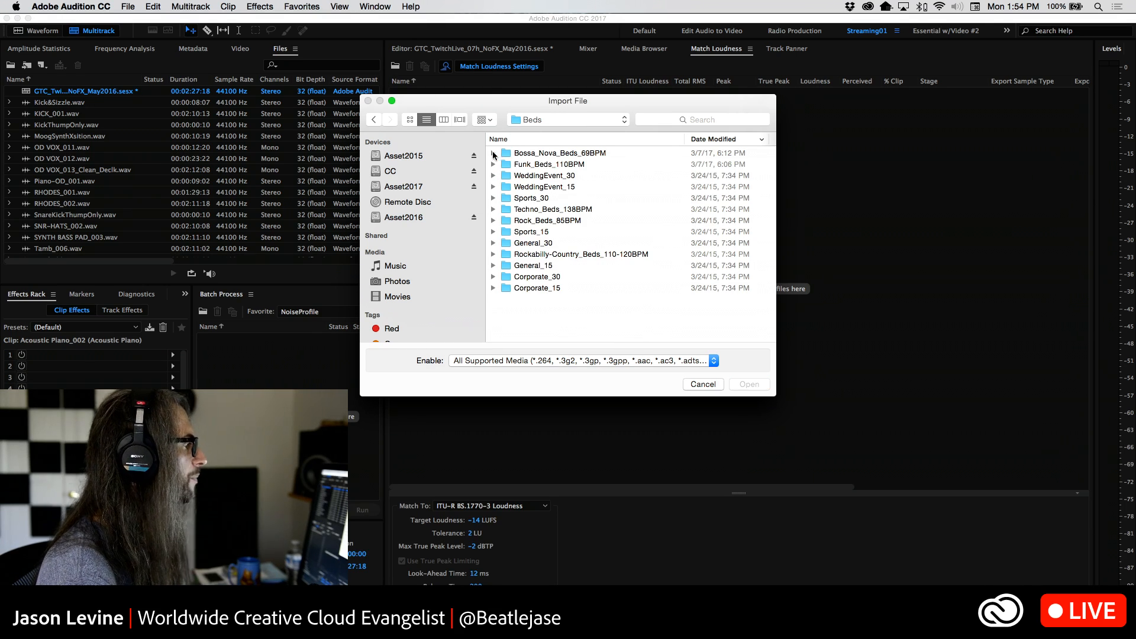
Step: Add 69bpmBossa05-3bar.wav and 69bpmBossa01.wav from the Bossa_Nova_Beds_69BPM folder to the loudness list
{"action": "left_click", "coordinate": [493, 153]}
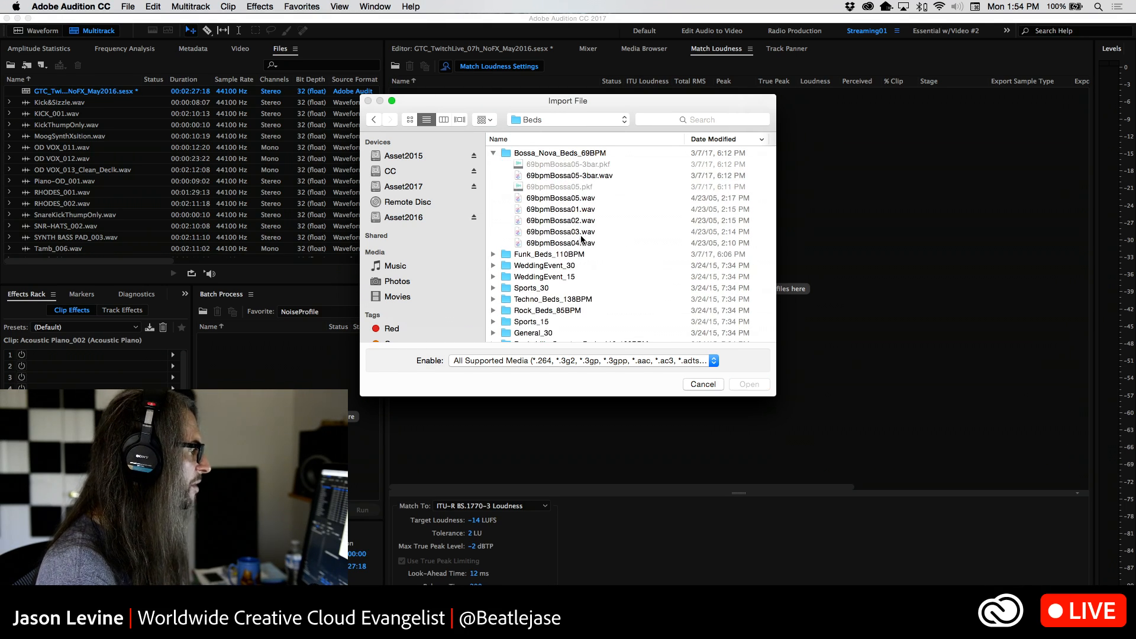
{"action": "left_click", "coordinate": [565, 176]}
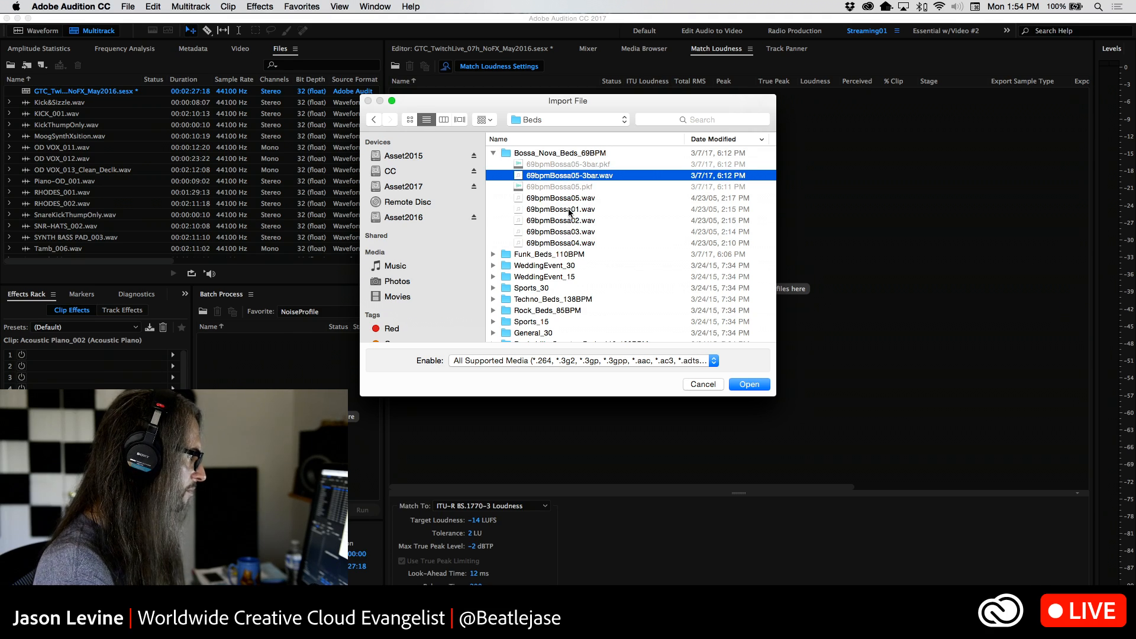
{"action": "left_click", "coordinate": [570, 210], "text": "super"}
{"action": "left_click", "coordinate": [760, 387]}
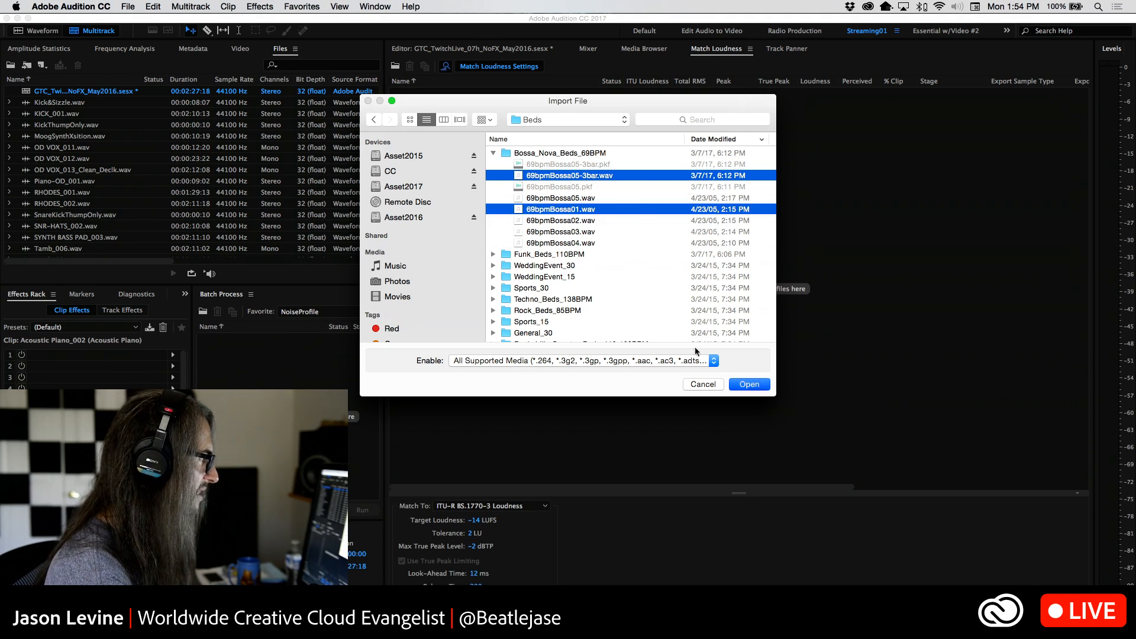
Step: Add Wedding01mast-30.wav from the WeddingEvent_30 folder inside Beds to the loudness list
{"action": "left_click", "coordinate": [395, 67]}
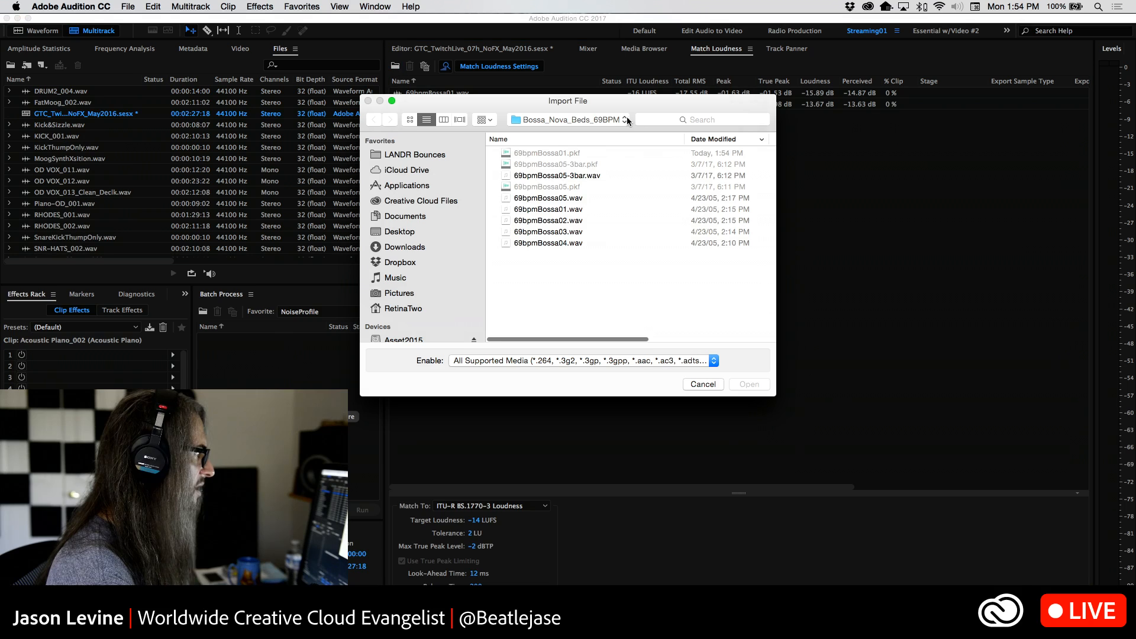
{"action": "left_click", "coordinate": [626, 121]}
{"action": "left_click", "coordinate": [615, 131]}
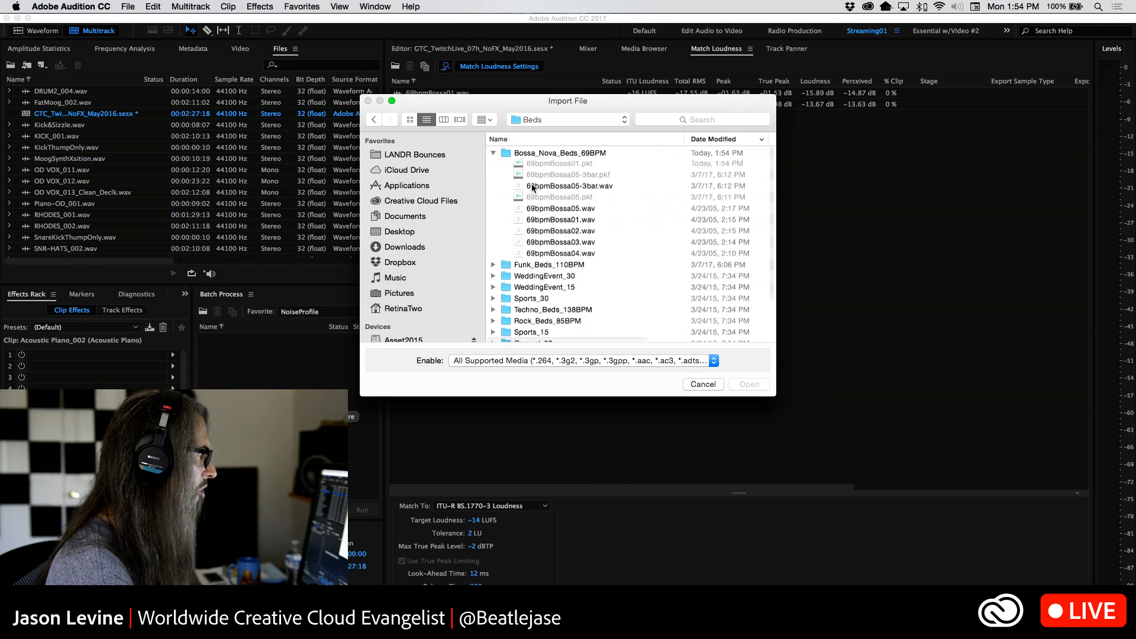
{"action": "left_click", "coordinate": [493, 153]}
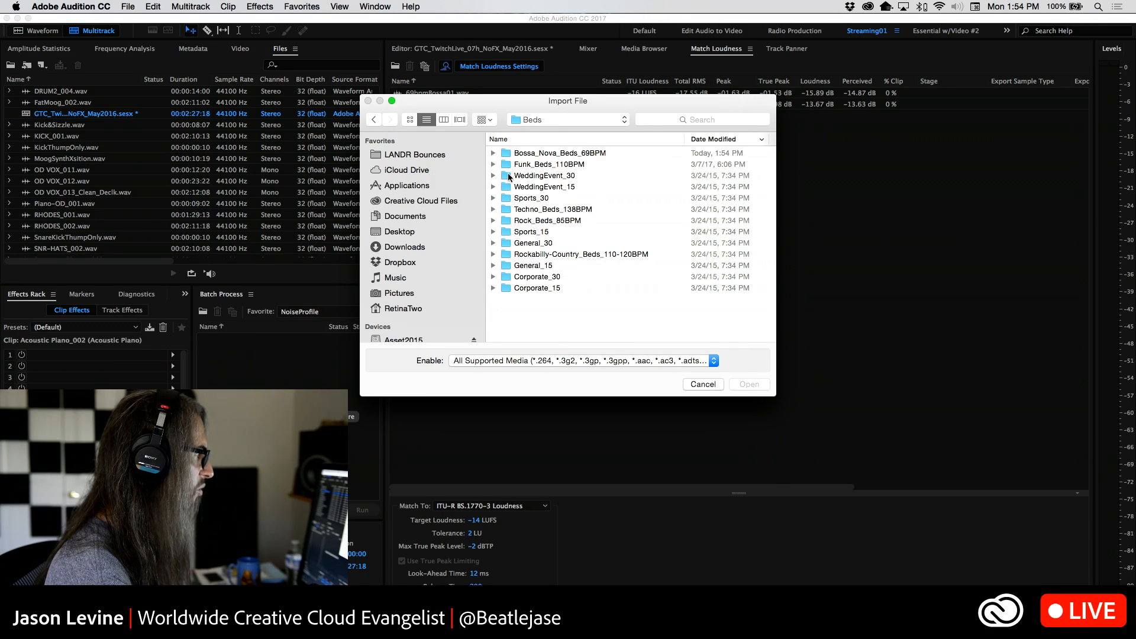
{"action": "double_click", "coordinate": [509, 176]}
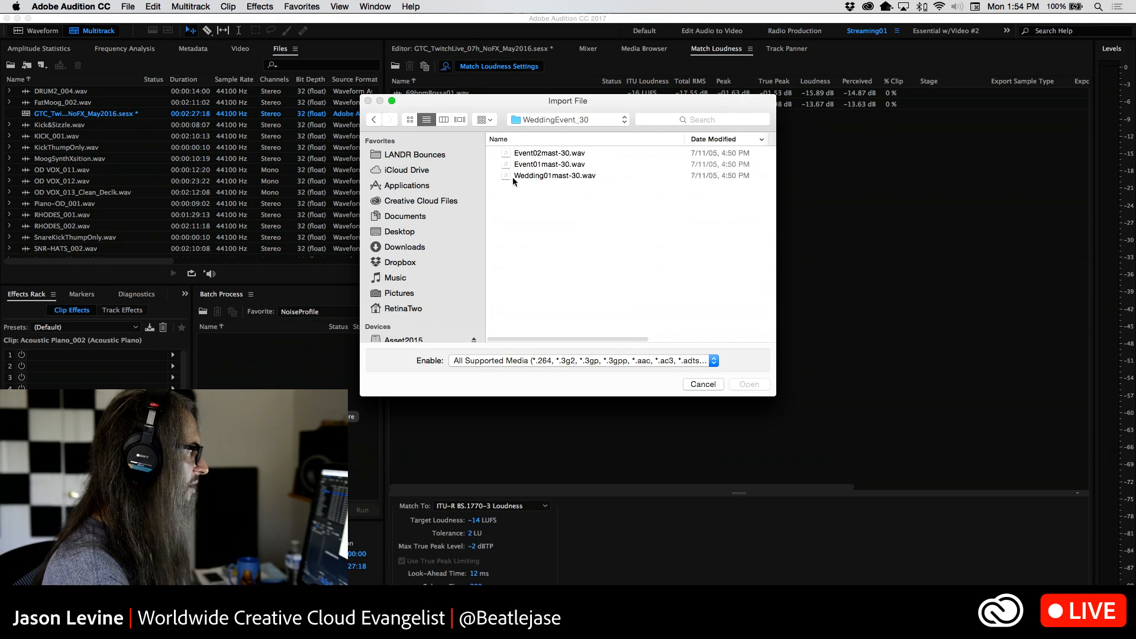
{"action": "left_click", "coordinate": [561, 177]}
{"action": "left_click", "coordinate": [751, 384]}
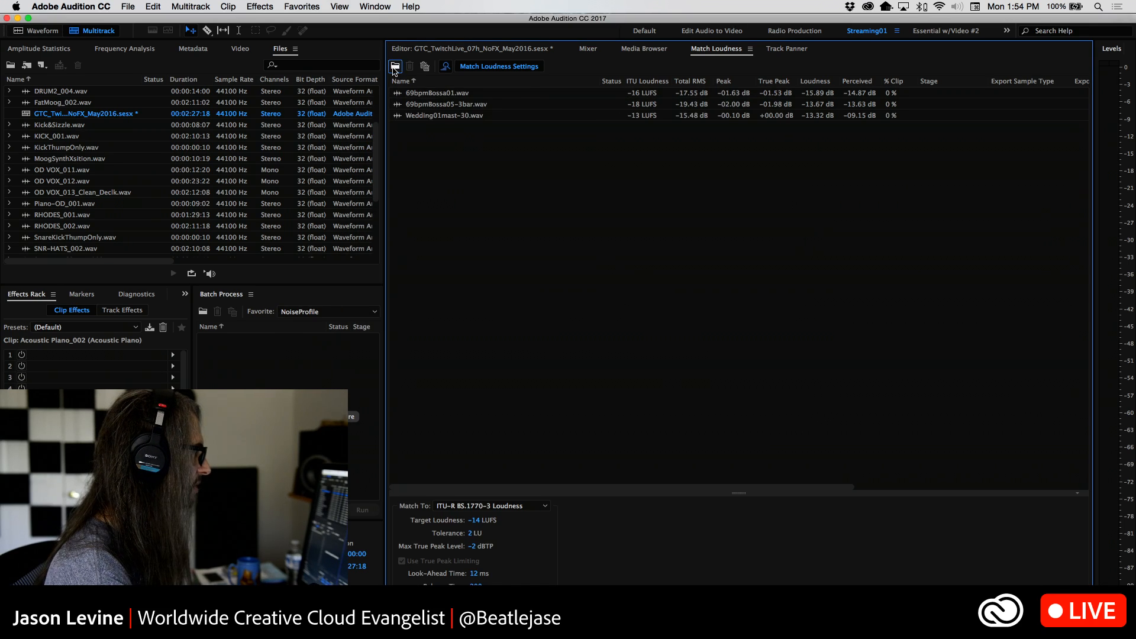
Step: Add Event02mast-30.wav from the same WeddingEvent_30 folder to the loudness list
{"action": "left_click", "coordinate": [395, 65]}
{"action": "left_click", "coordinate": [549, 164]}
{"action": "left_click", "coordinate": [749, 384]}
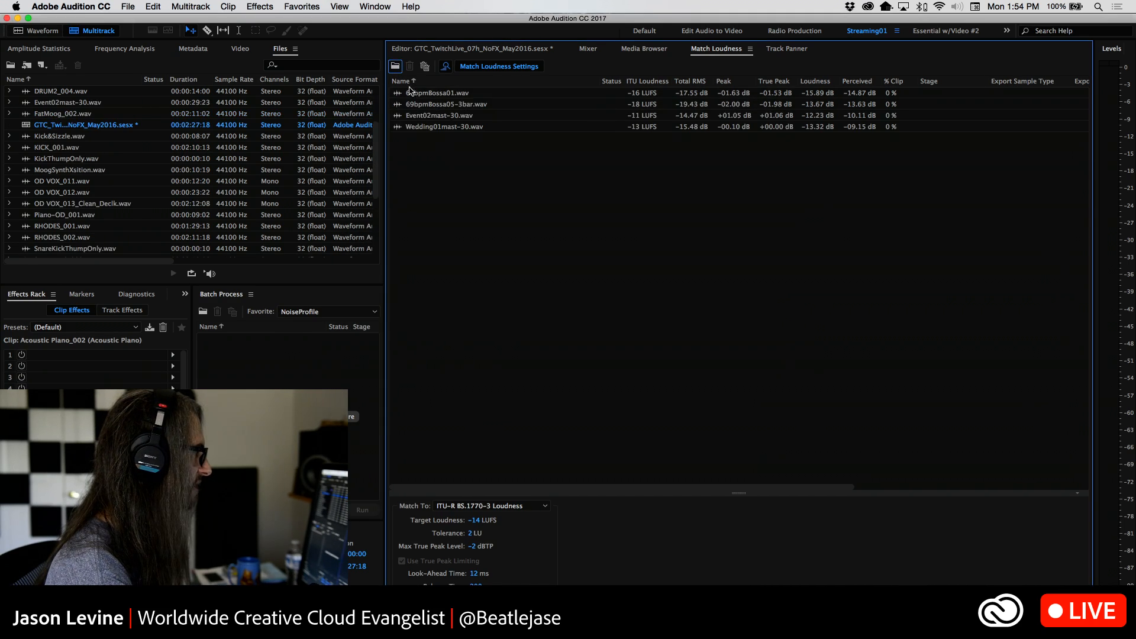
Step: Add RockBed-Sports01mast-30.wav and RockBed-Sports03mast-30.wav from the Sports_30 folder inside Beds to the loudness list
{"action": "left_click", "coordinate": [395, 65]}
{"action": "left_click", "coordinate": [592, 120]}
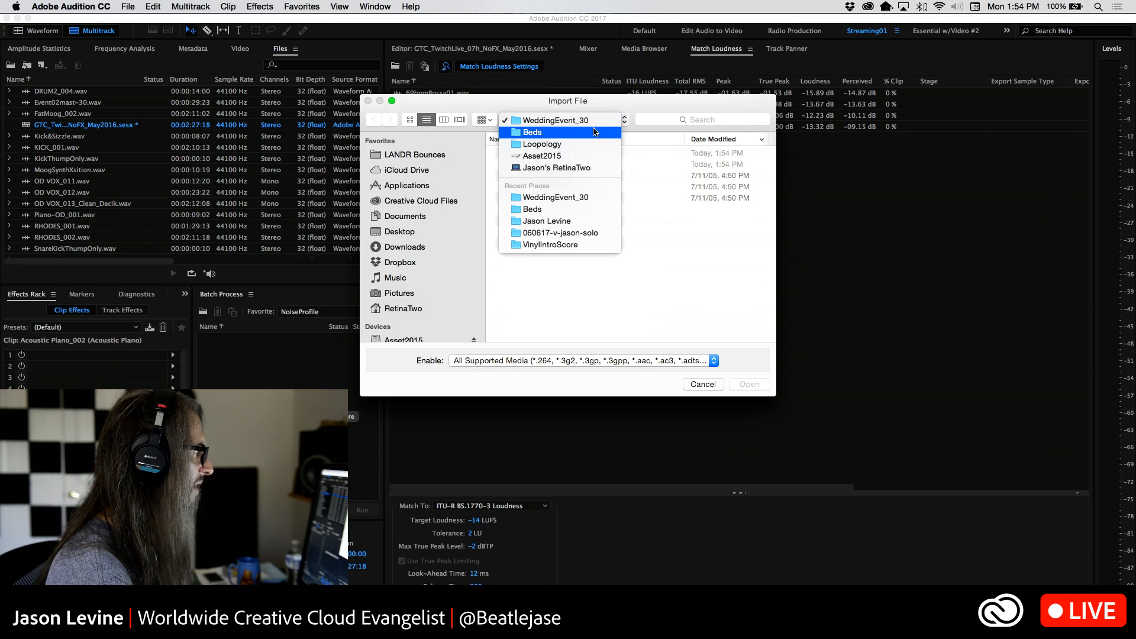
{"action": "left_click", "coordinate": [536, 132]}
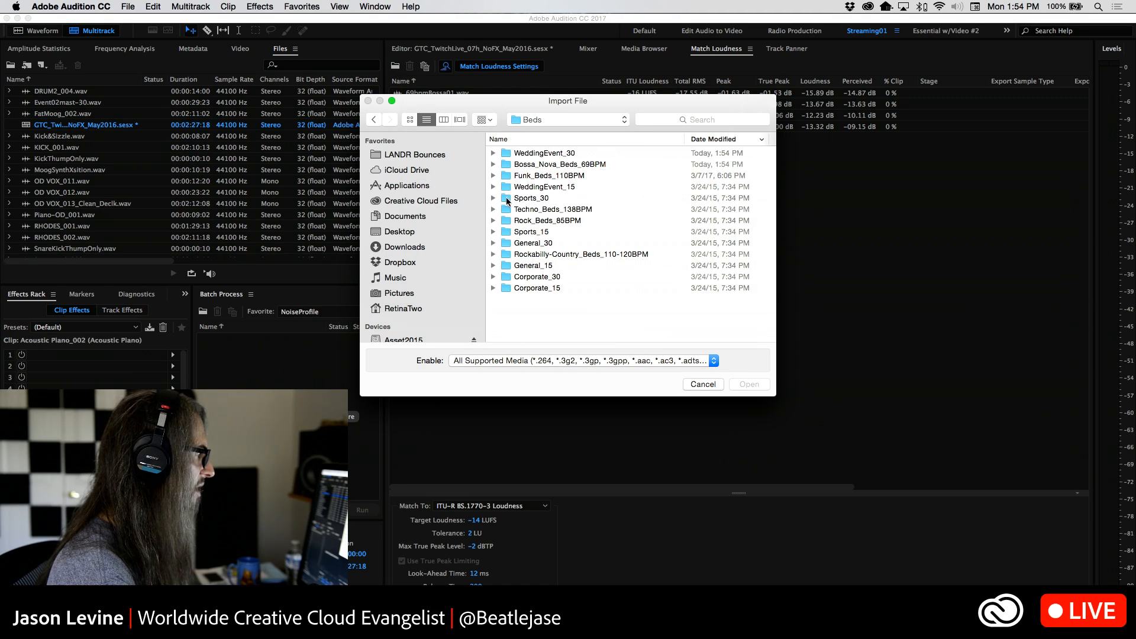
{"action": "double_click", "coordinate": [508, 198]}
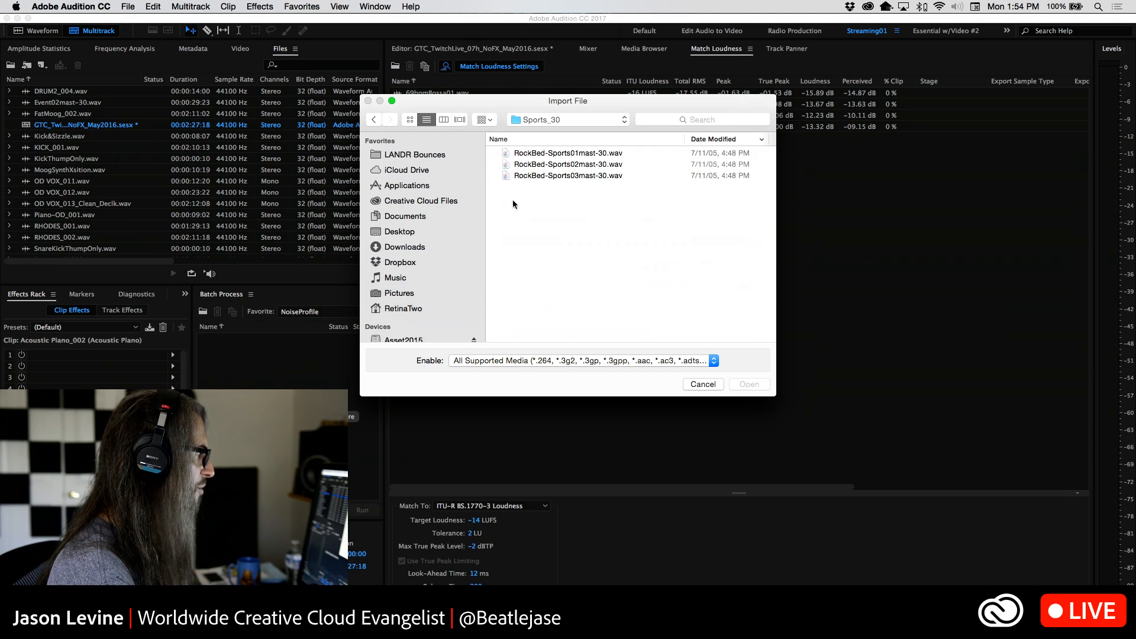
{"action": "left_click", "coordinate": [546, 154]}
{"action": "left_click", "coordinate": [547, 176], "text": "super"}
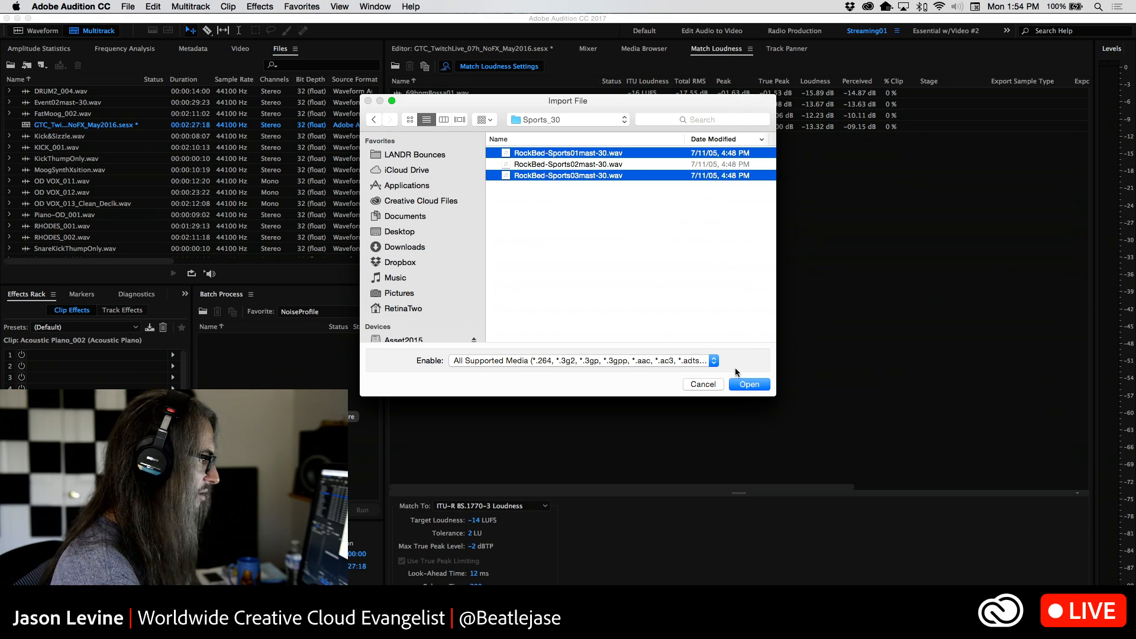
{"action": "left_click", "coordinate": [747, 384]}
Step: Add ClassicalCorporateMast-30.wav and JazzTechnoCorporateMast-30.wav from the Corporate_30 folder inside Beds to the loudness list
{"action": "left_click", "coordinate": [395, 66]}
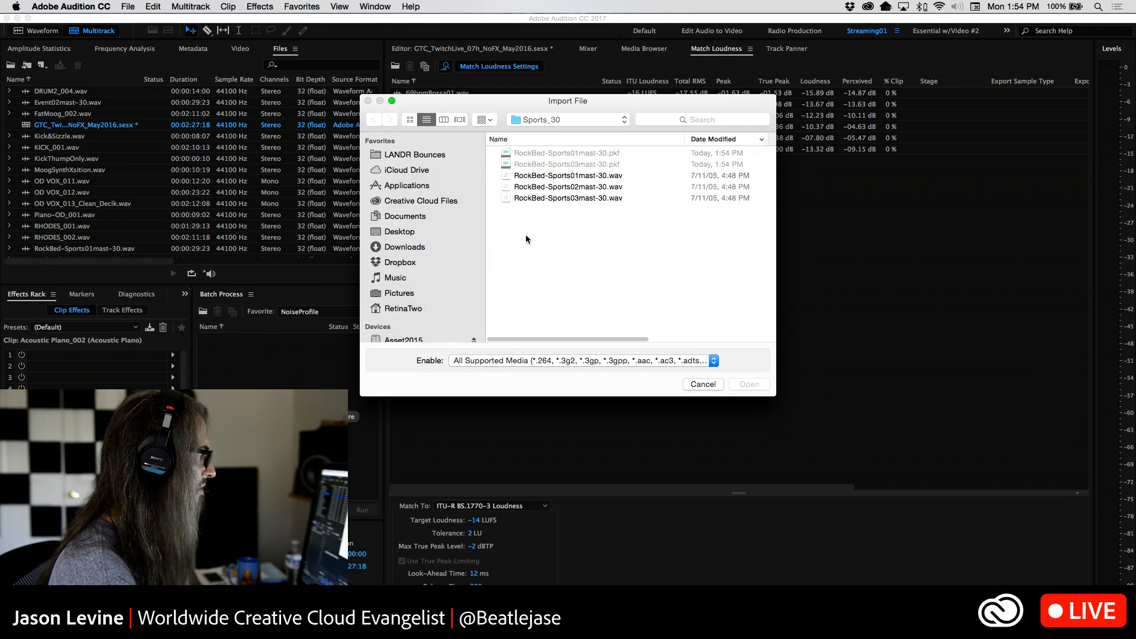
{"action": "left_click", "coordinate": [561, 121]}
{"action": "left_click", "coordinate": [532, 131]}
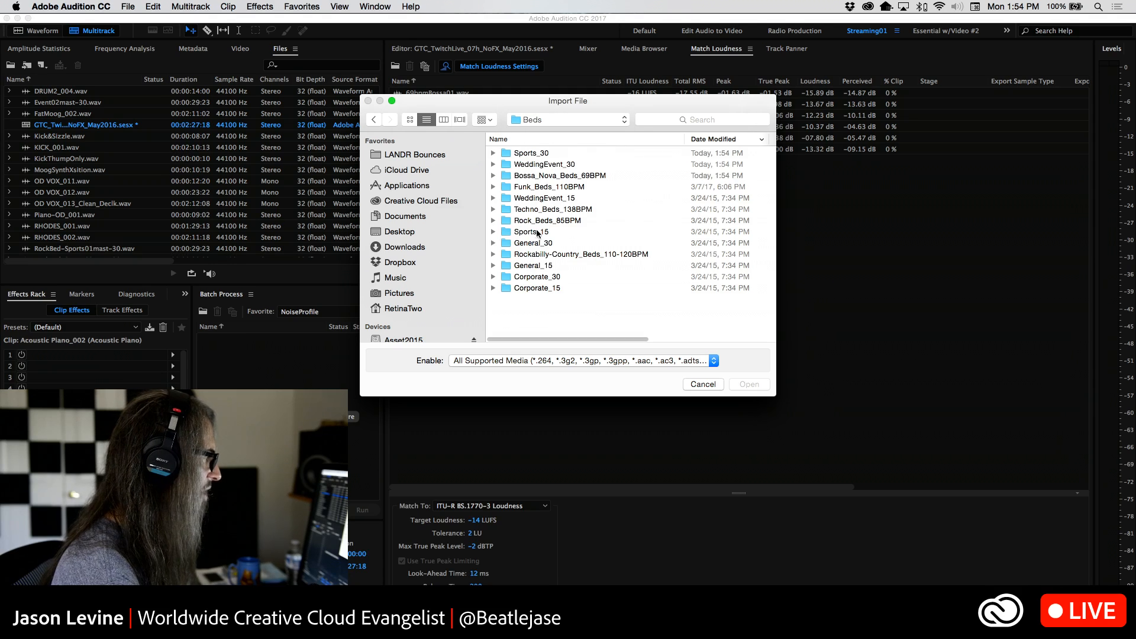
{"action": "double_click", "coordinate": [559, 279]}
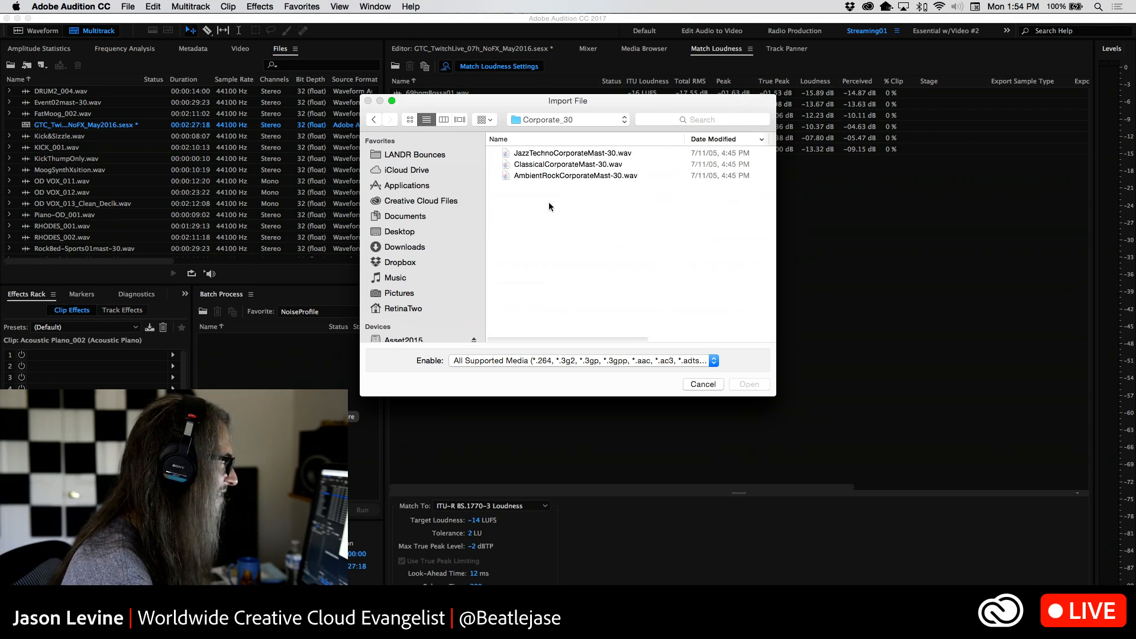
{"action": "left_click", "coordinate": [562, 164]}
{"action": "left_click", "coordinate": [556, 154], "text": "shift"}
{"action": "left_click", "coordinate": [746, 386]}
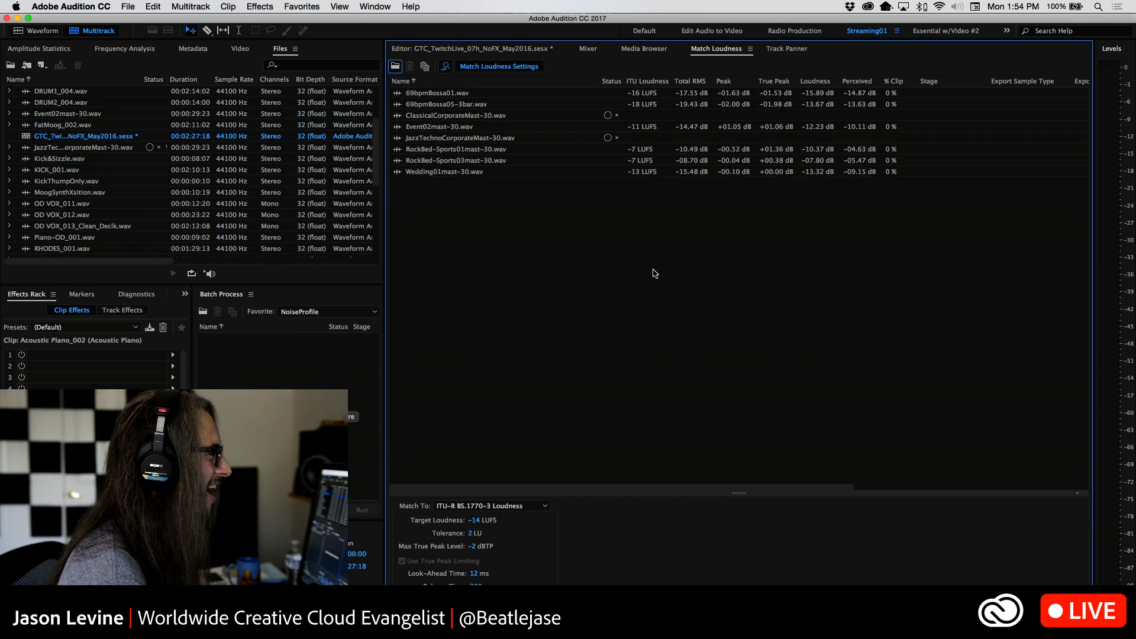
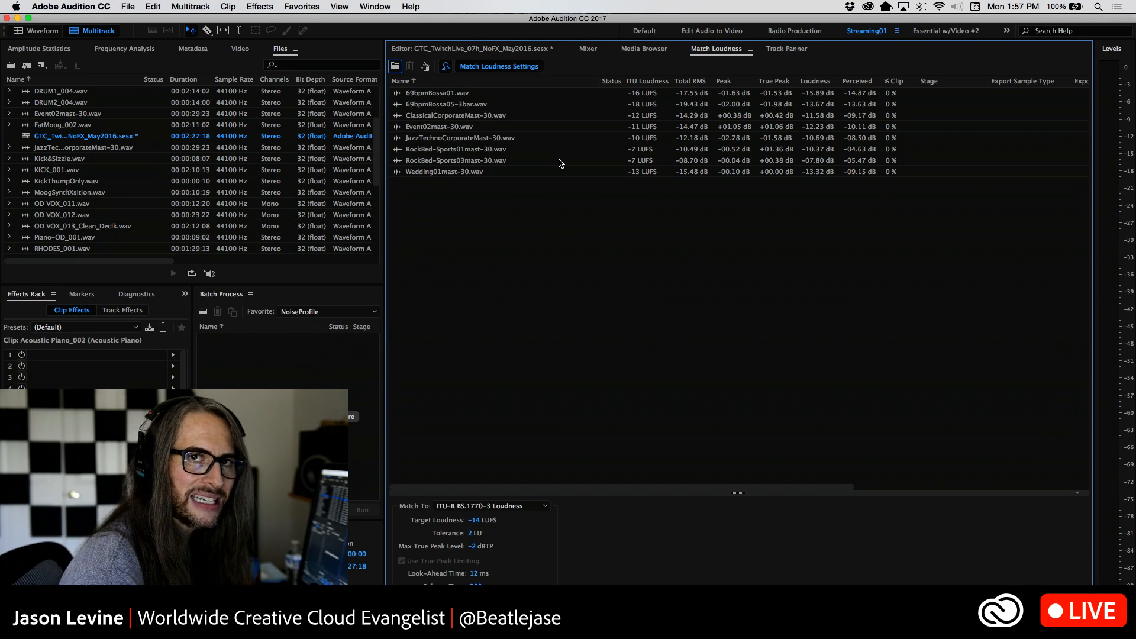
Step: Enlarge the loudness settings area, review the available matching standards and keep ITU-R BS.1770-3 Loudness
{"action": "left_click_drag", "start_coordinate": [733, 492], "coordinate": [736, 195]}
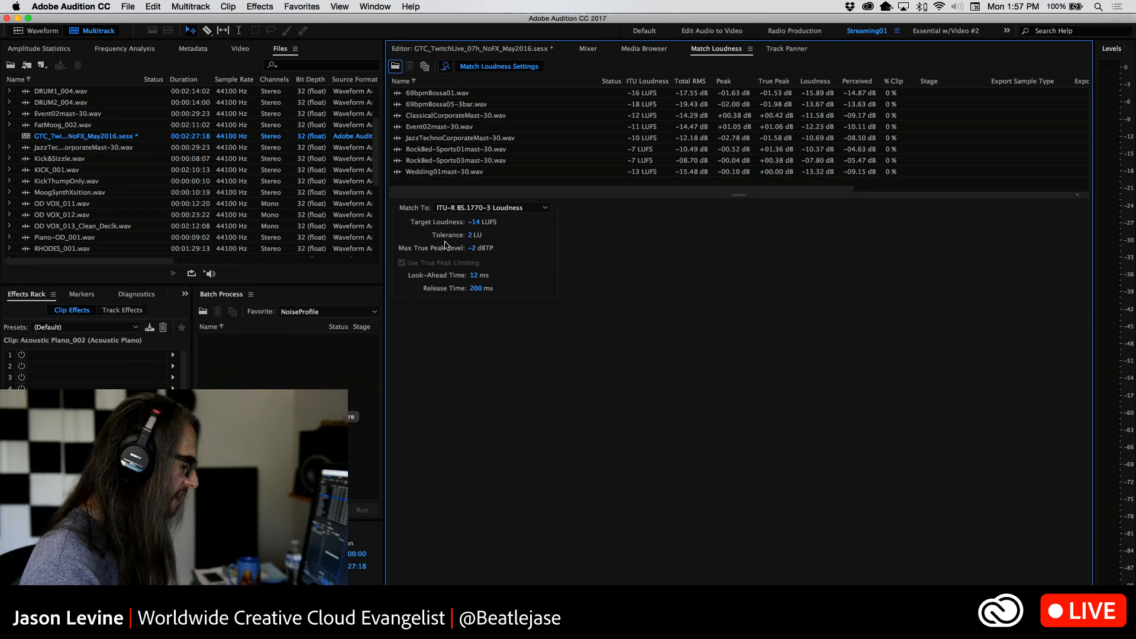
{"action": "left_click", "coordinate": [470, 207]}
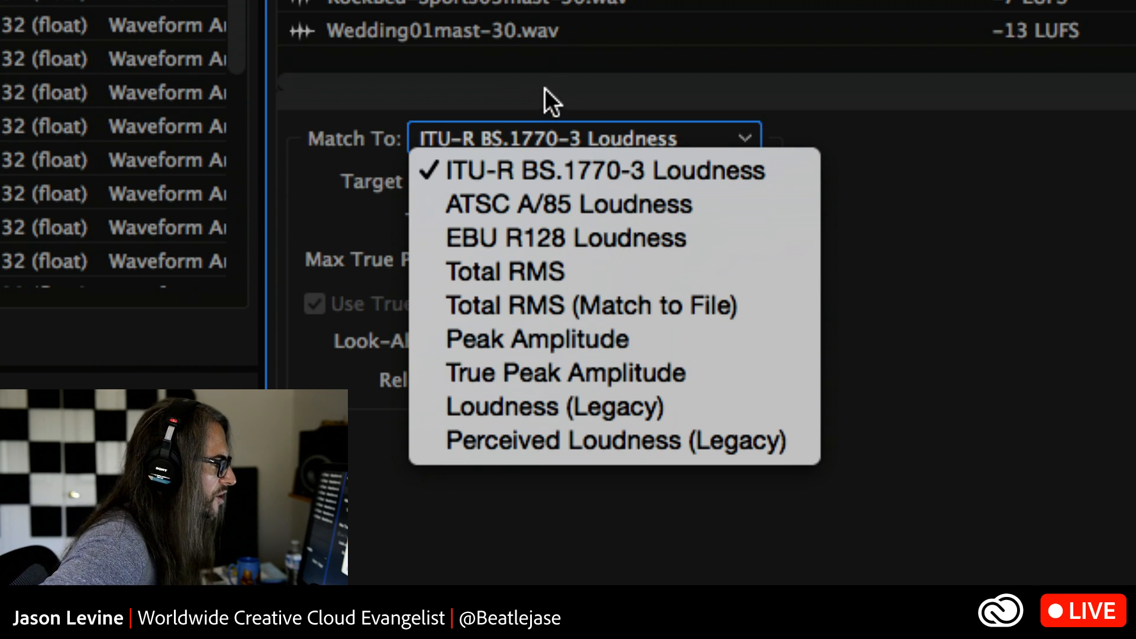
{"action": "left_click", "coordinate": [547, 155]}
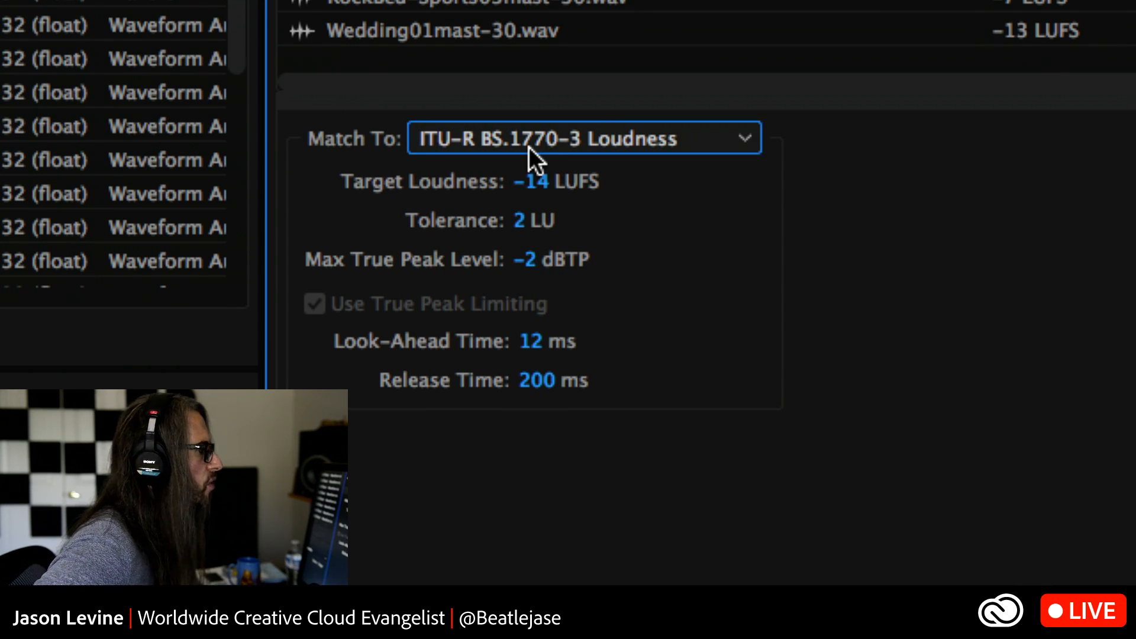
Step: Set the target loudness to -16 LUFS and run the loudness match on all listed files
{"action": "left_click", "coordinate": [536, 185]}
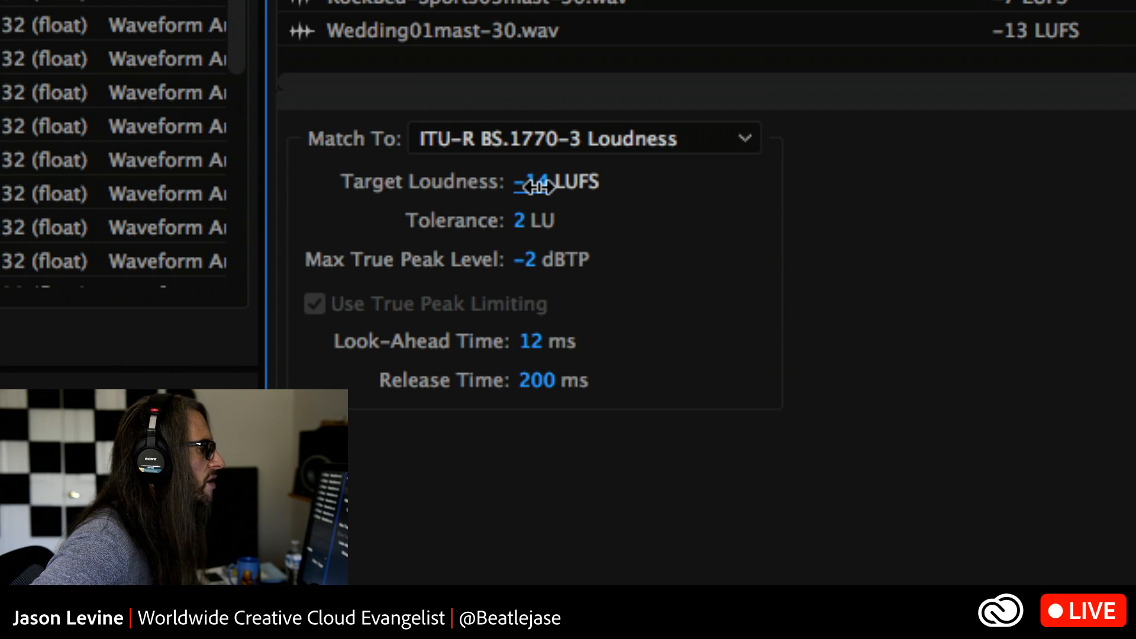
{"action": "mouse_move", "coordinate": [537, 187]}
{"action": "left_mouse_down"}
{"action": "mouse_move", "coordinate": [554, 187]}
{"action": "mouse_move", "coordinate": [539, 189]}
{"action": "left_mouse_up"}
{"action": "left_click", "coordinate": [534, 188]}
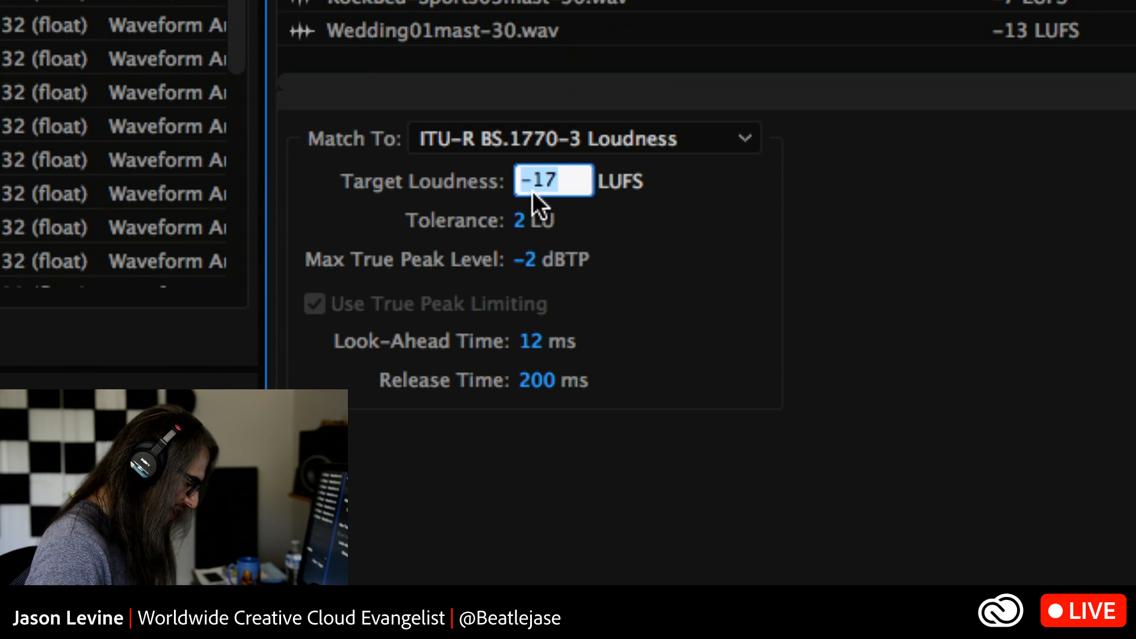
{"action": "type", "text": "-16"}
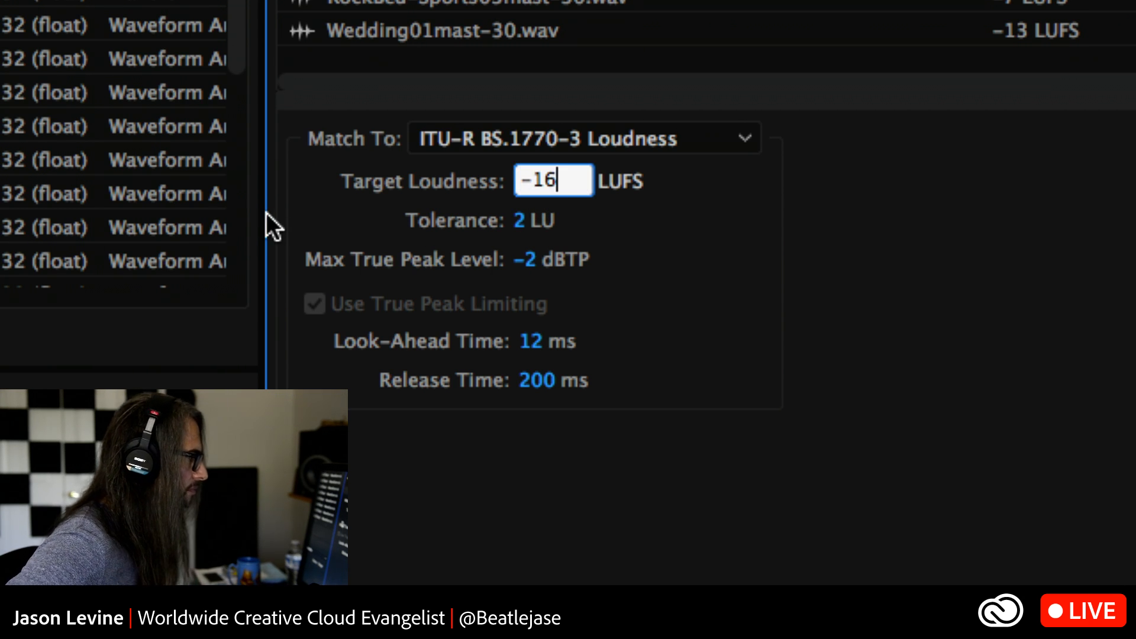
{"action": "key", "text": "Return"}
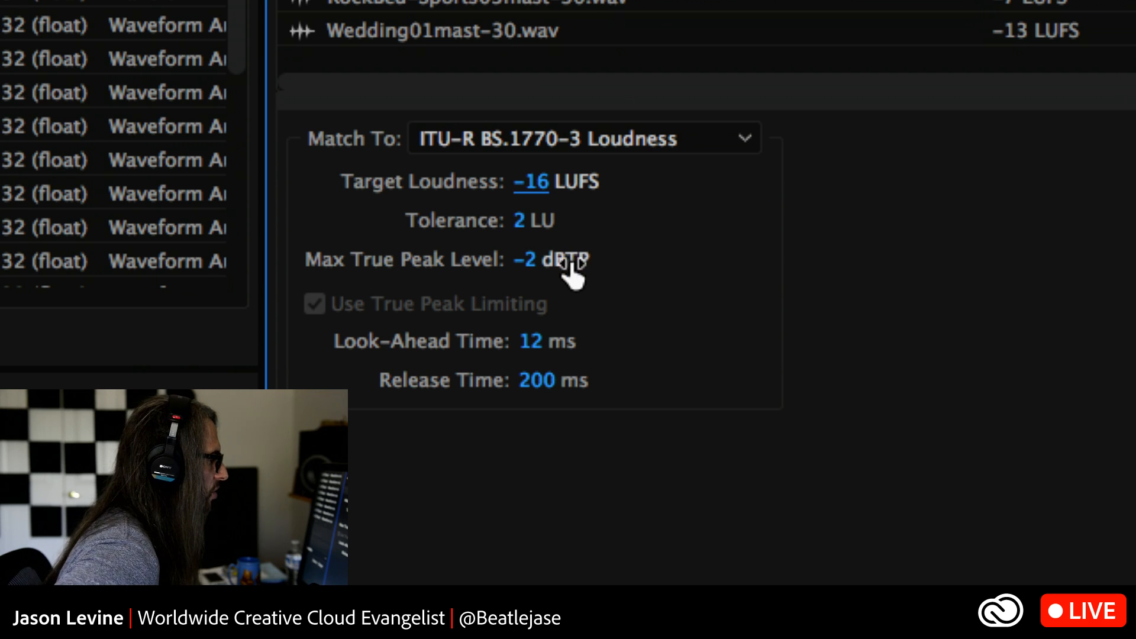
{"action": "mouse_move", "coordinate": [500, 264]}
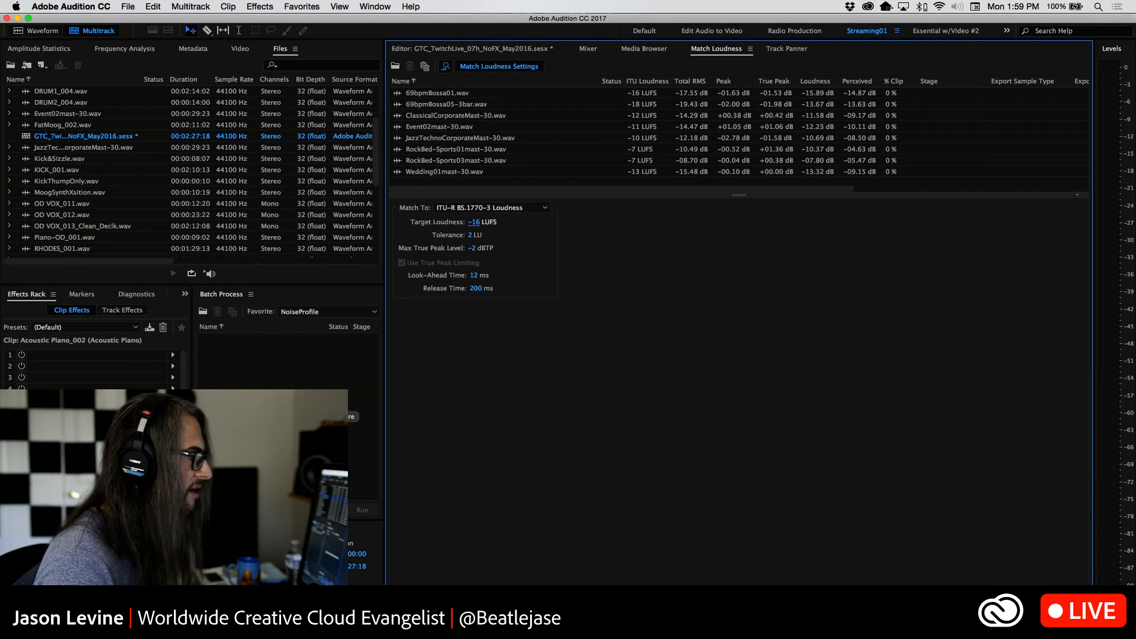
{"action": "left_click", "coordinate": [1071, 616]}
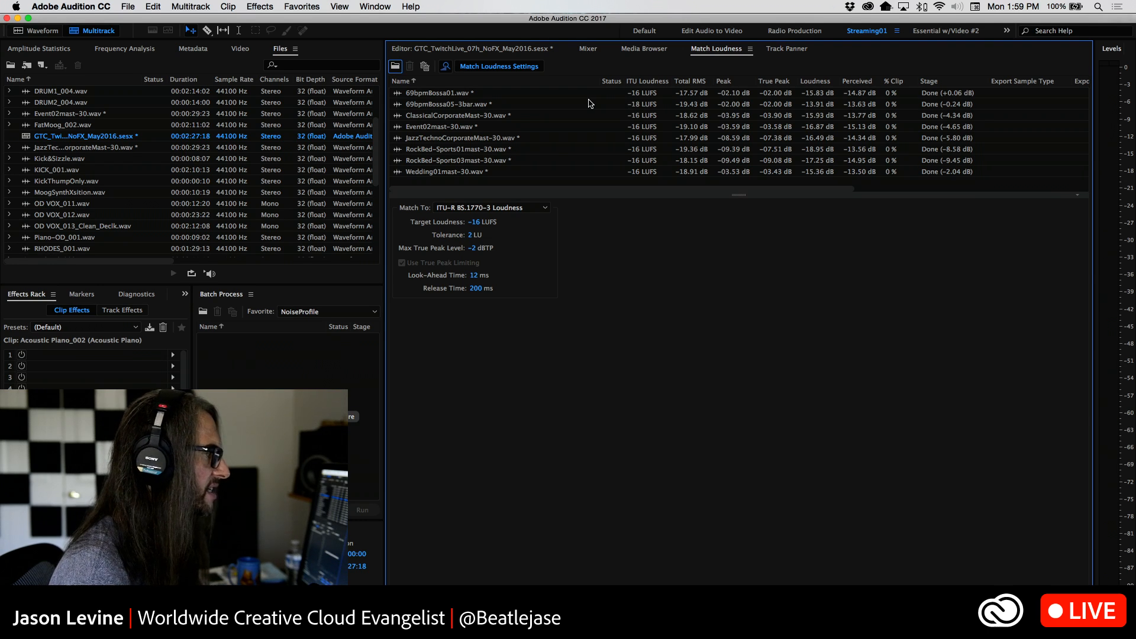
{"action": "left_click", "coordinate": [453, 105]}
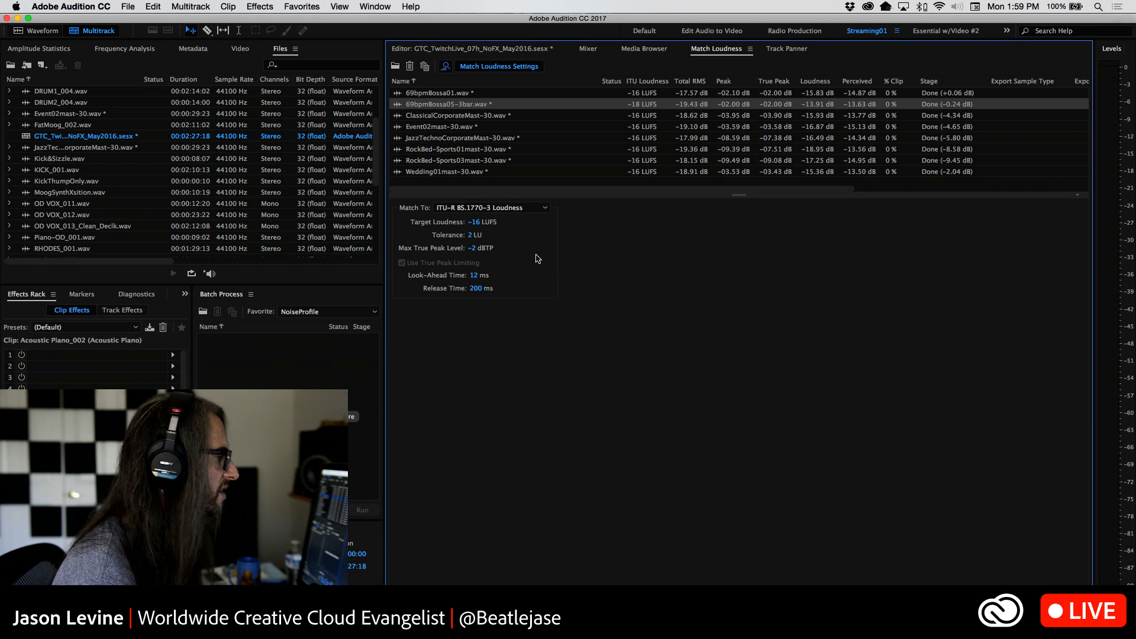
{"action": "left_click", "coordinate": [155, 6]}
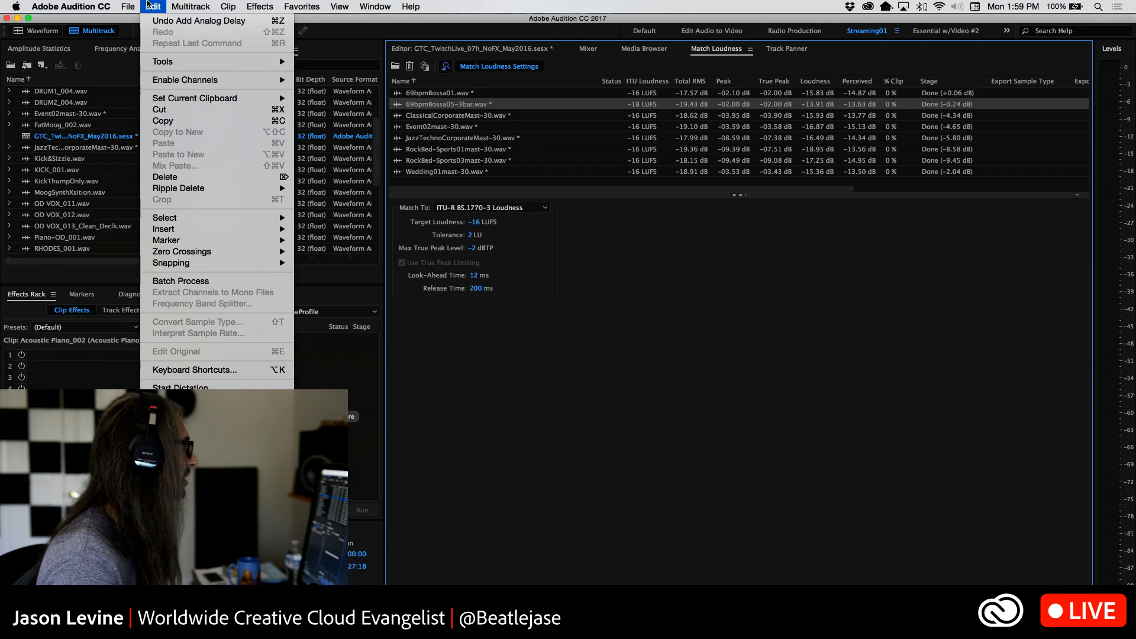
{"action": "left_click", "coordinate": [153, 6]}
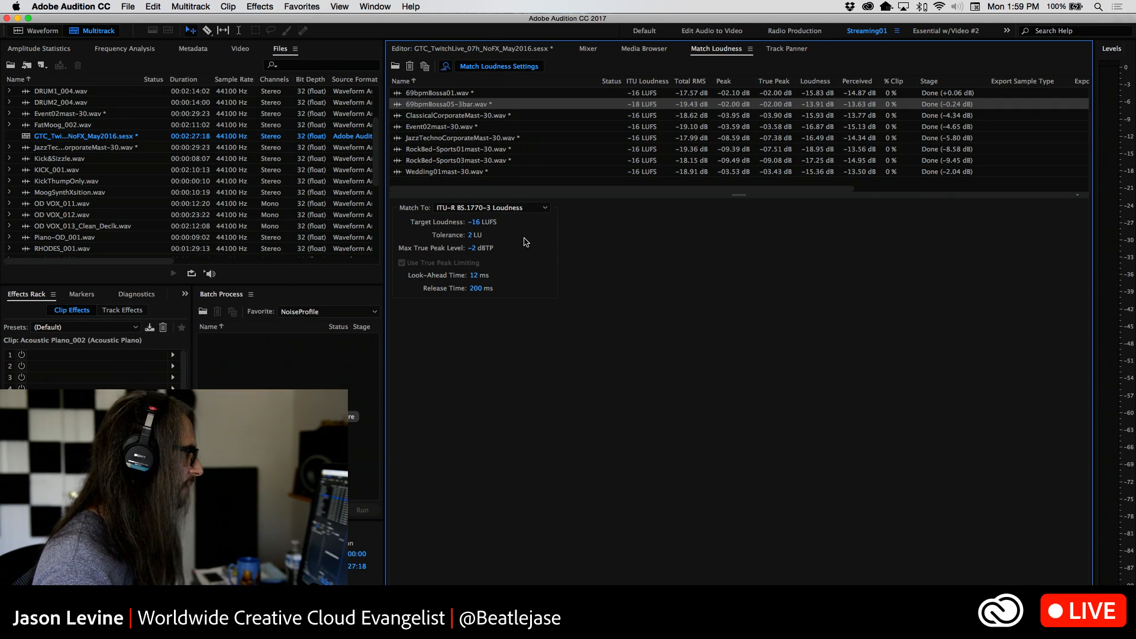
Step: Set the target loudness to -6 LUFS and run the loudness match again on all listed files
{"action": "left_click", "coordinate": [474, 222]}
{"action": "type", "text": "-"}
{"action": "type", "text": "6"}
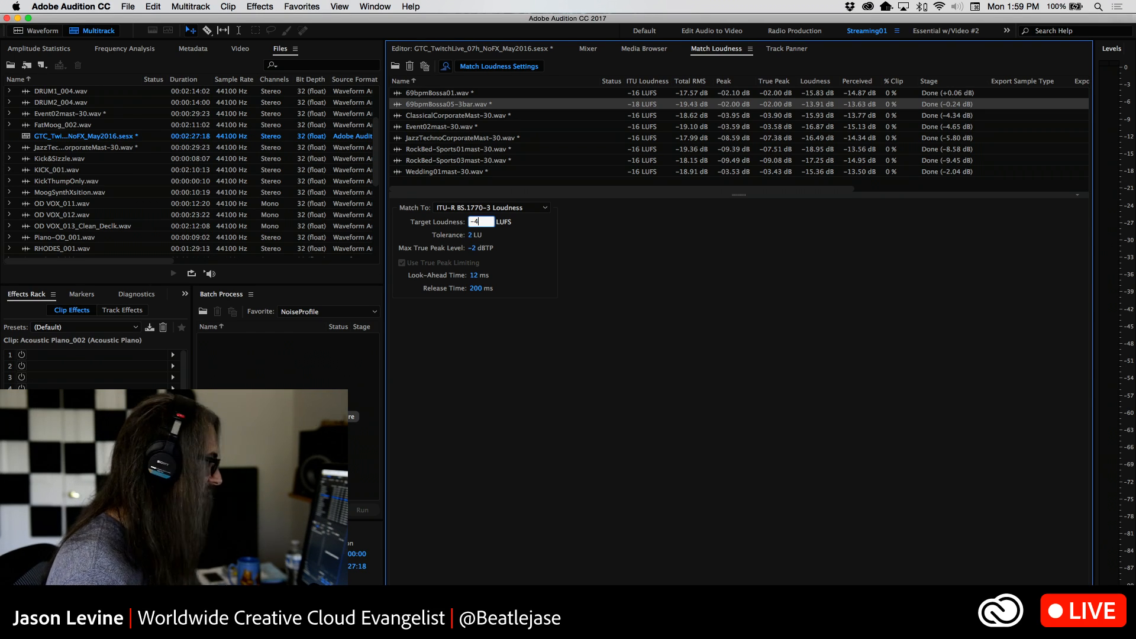
{"action": "key", "text": "Return"}
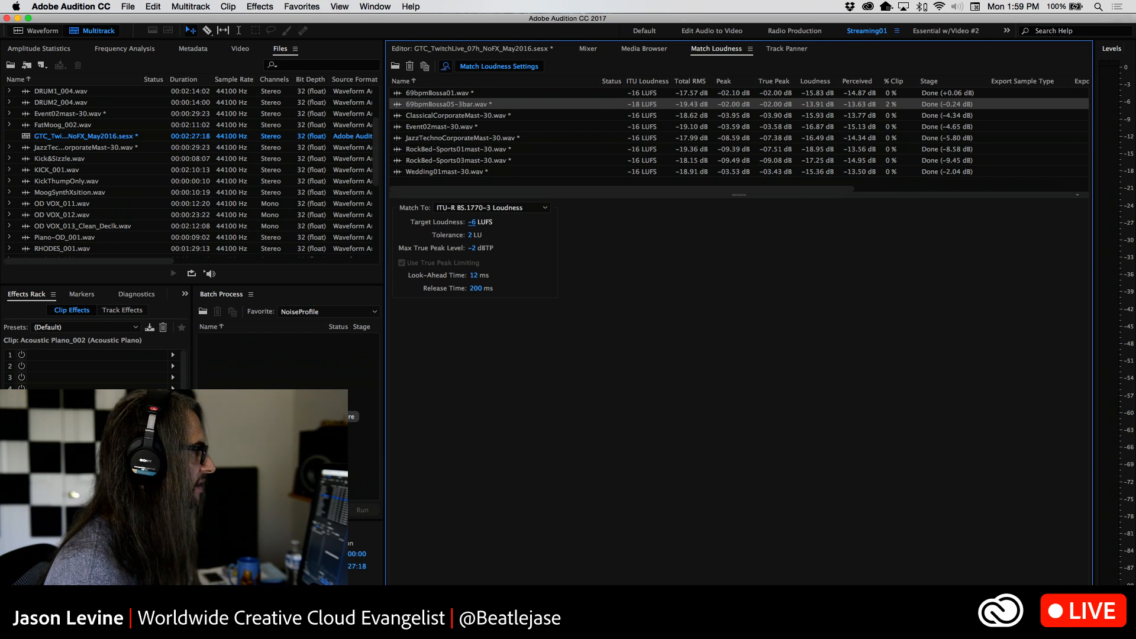
{"action": "left_click", "coordinate": [1071, 612]}
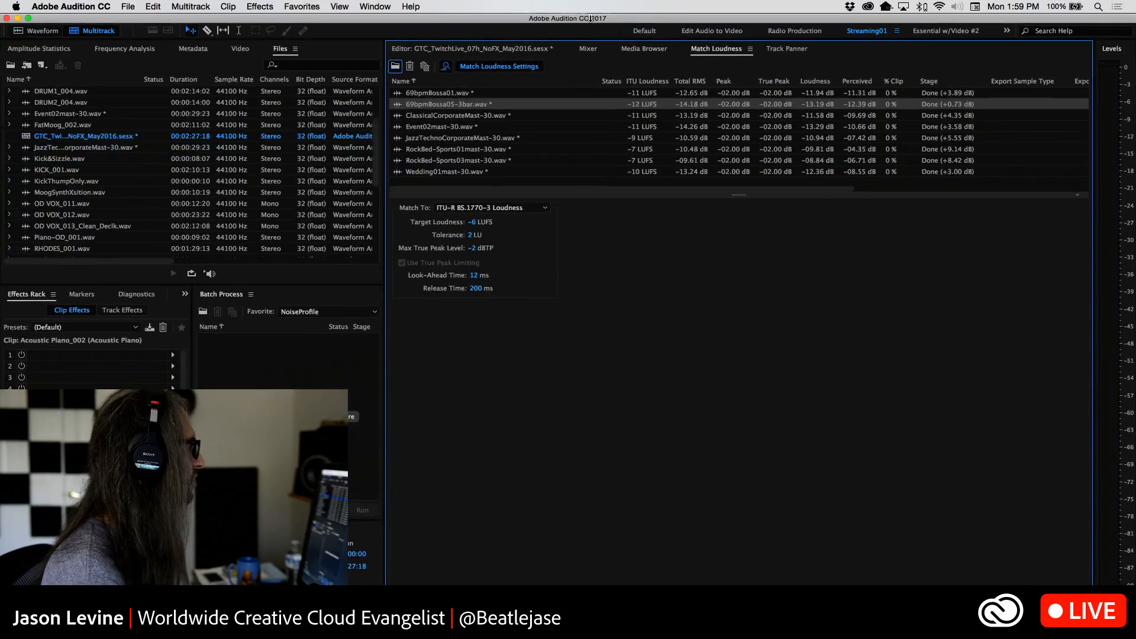
Step: Open 69bpmBossa01.wav and 69bpmBossa05-3bar.wav one after the other in the waveform editor and listen to each
{"action": "left_click", "coordinate": [415, 95]}
{"action": "double_click", "coordinate": [416, 94]}
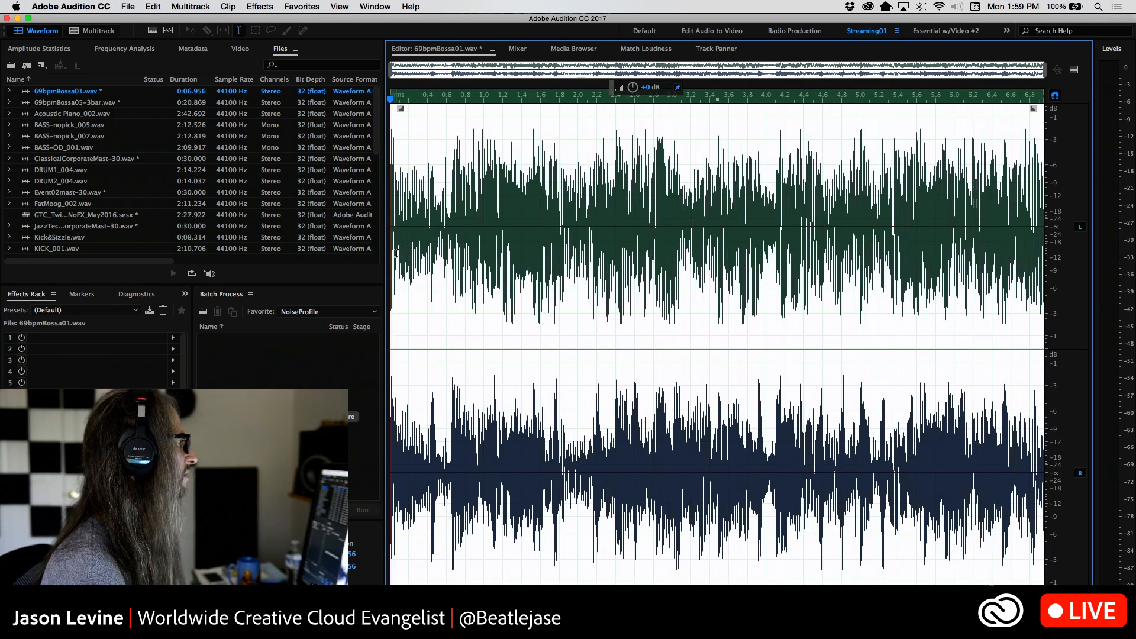
{"action": "key", "text": "space"}
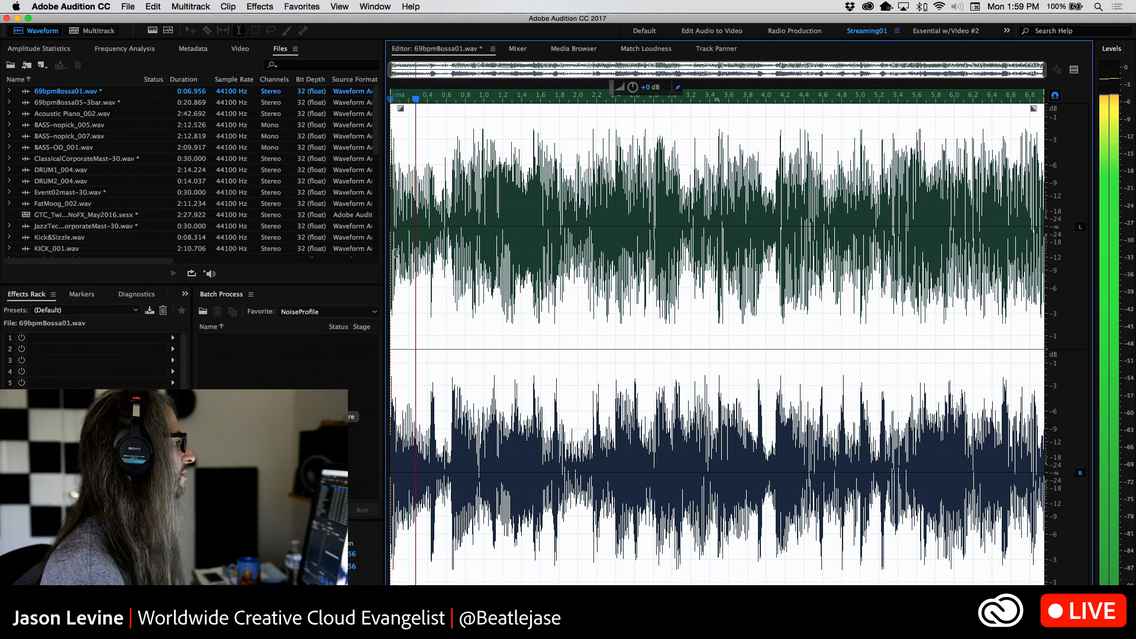
{"action": "left_click", "coordinate": [27, 105]}
{"action": "double_click", "coordinate": [27, 104]}
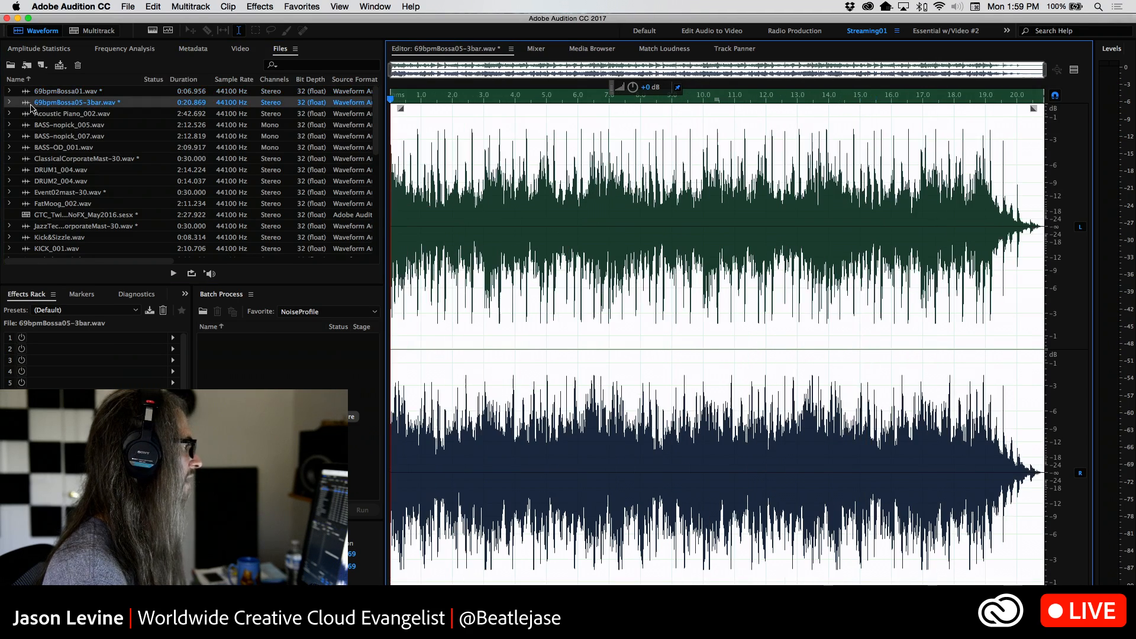
{"action": "key", "text": "space"}
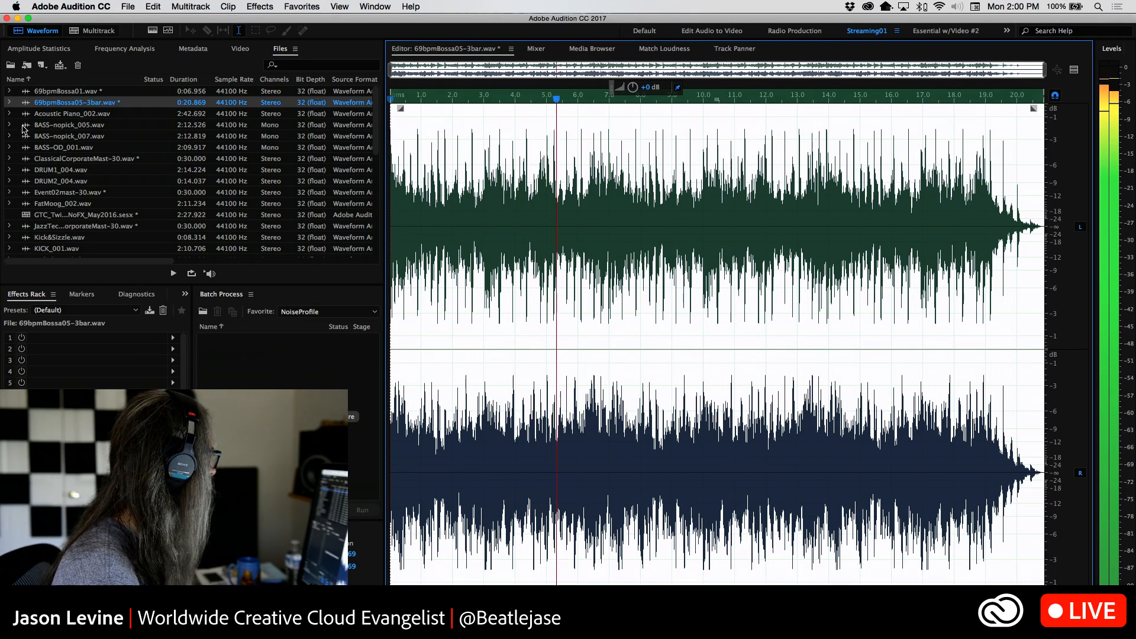
{"action": "key", "text": "space"}
Step: Open ClassicalCorporateMast-30.wav, JazzTechnoCorporateMast-30.wav and Event02mast-30.wav one after the other and listen to each for comparison
{"action": "left_click", "coordinate": [25, 161]}
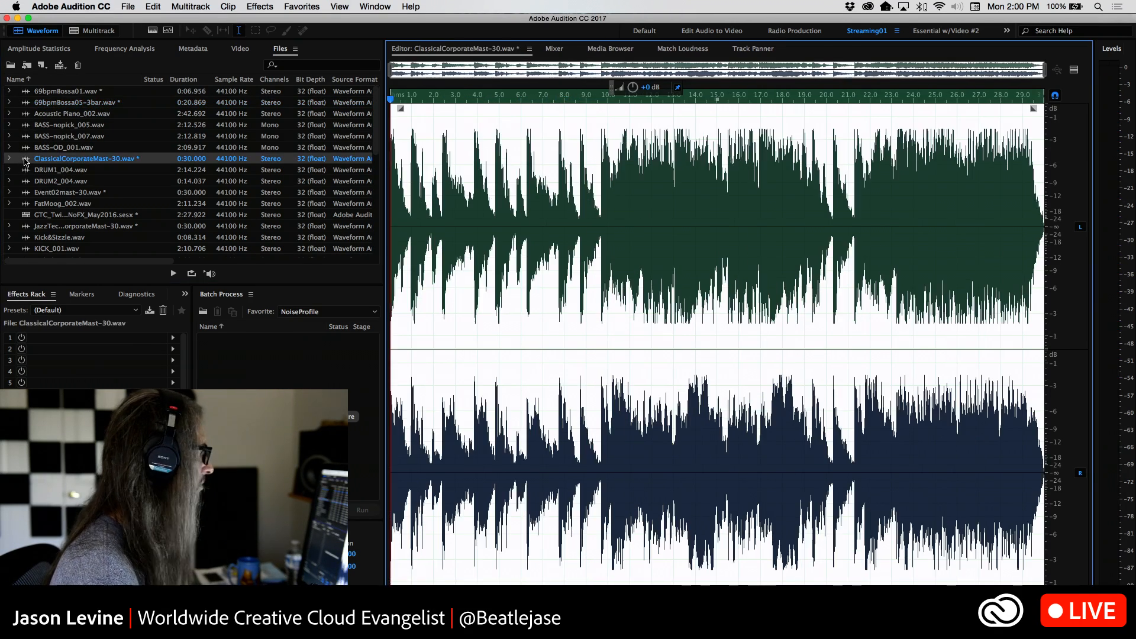
{"action": "key", "text": "space"}
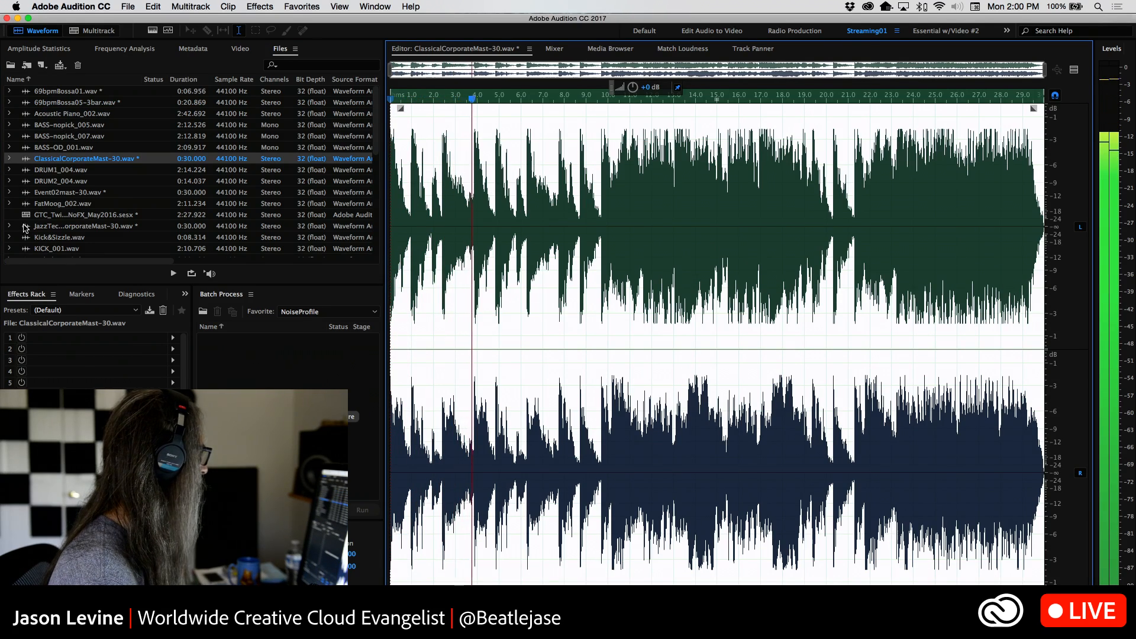
{"action": "left_click", "coordinate": [25, 228]}
{"action": "key", "text": "space"}
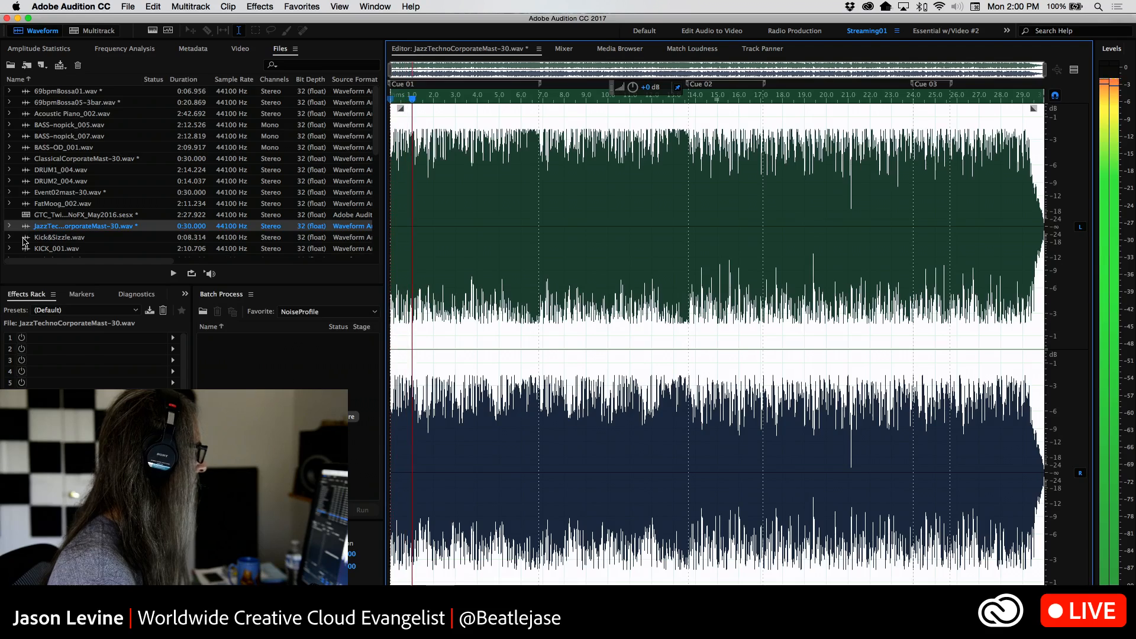
{"action": "left_click", "coordinate": [28, 193]}
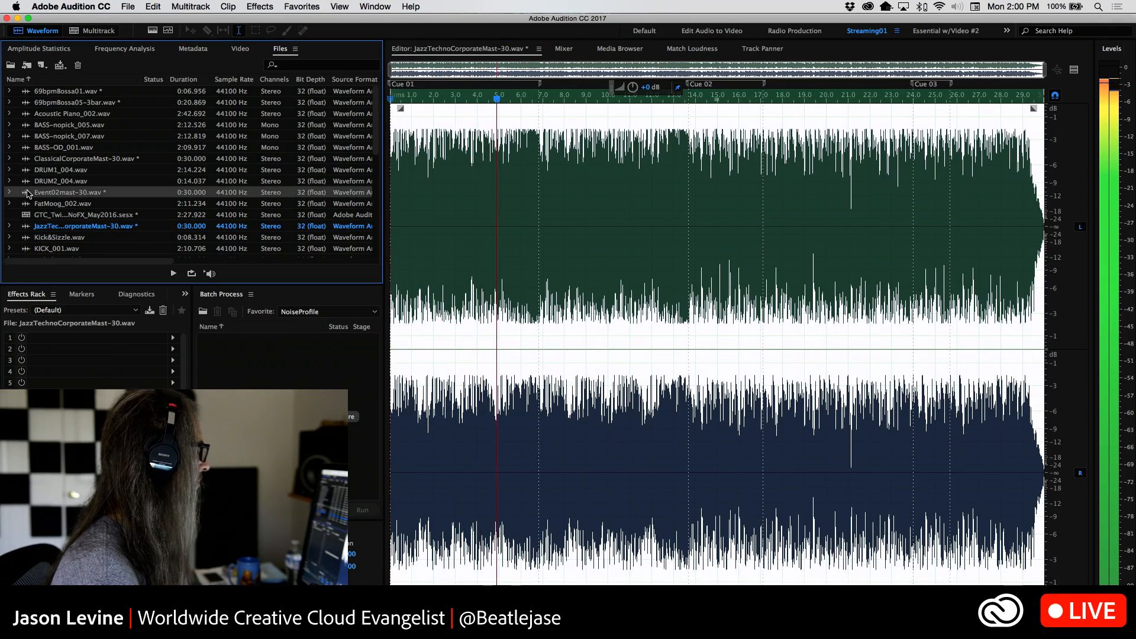
{"action": "key", "text": "space"}
Step: Find RockBed-Sports01mast-30.wav further down the file list, open it in the waveform editor and listen to it
{"action": "scroll", "coordinate": [102, 218], "scroll_direction": "down", "scroll_amount": 5}
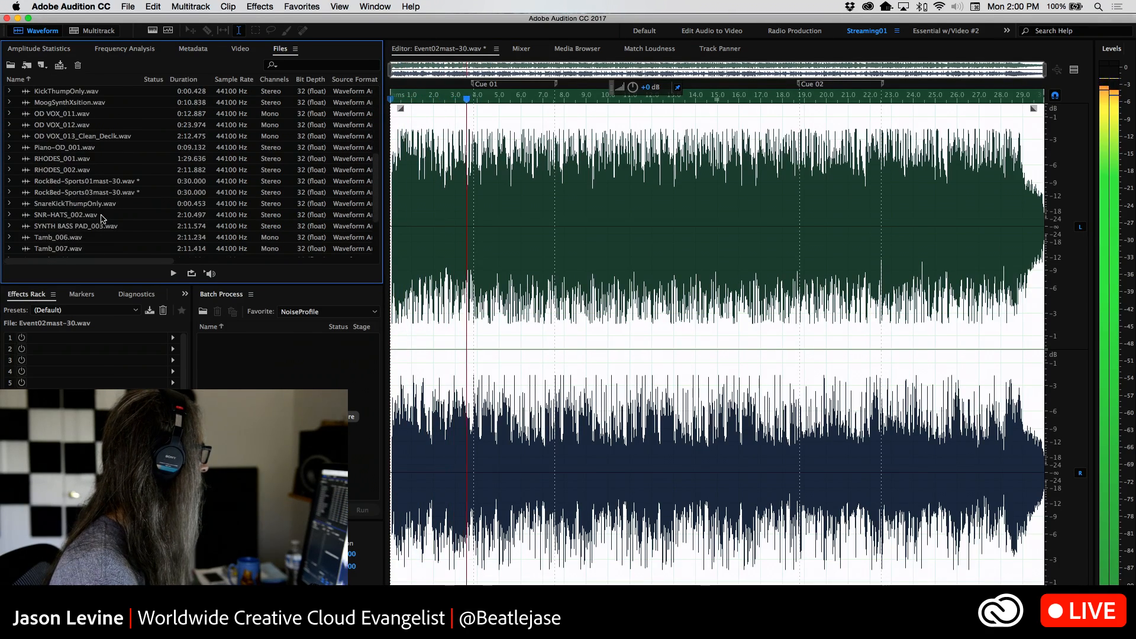
{"action": "scroll", "coordinate": [77, 189], "scroll_direction": "down", "scroll_amount": 1}
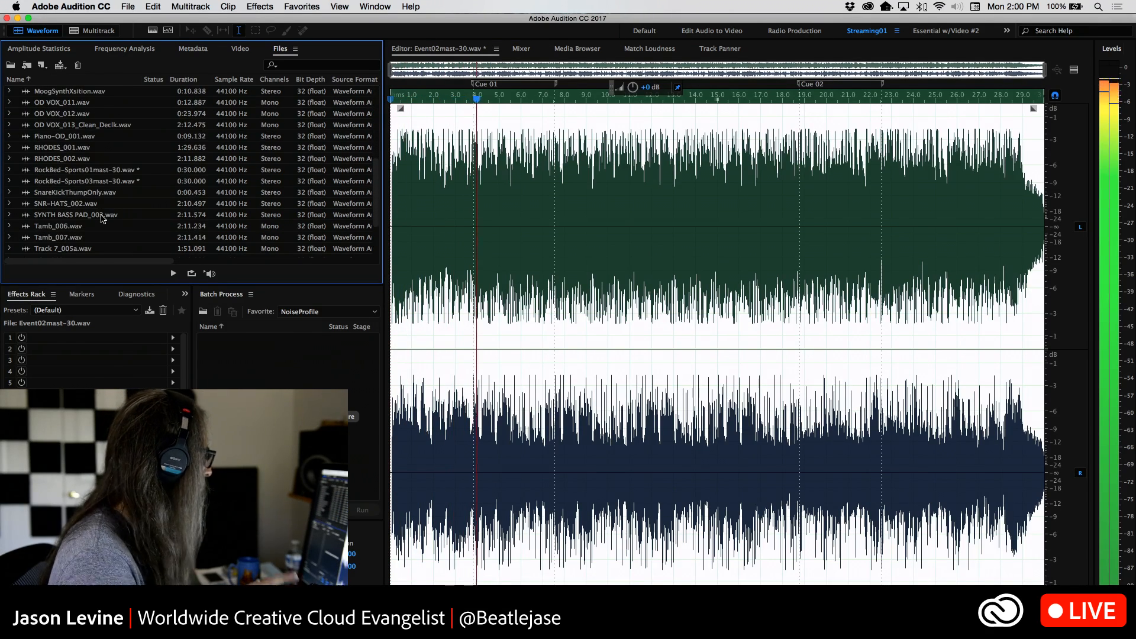
{"action": "double_click", "coordinate": [29, 171]}
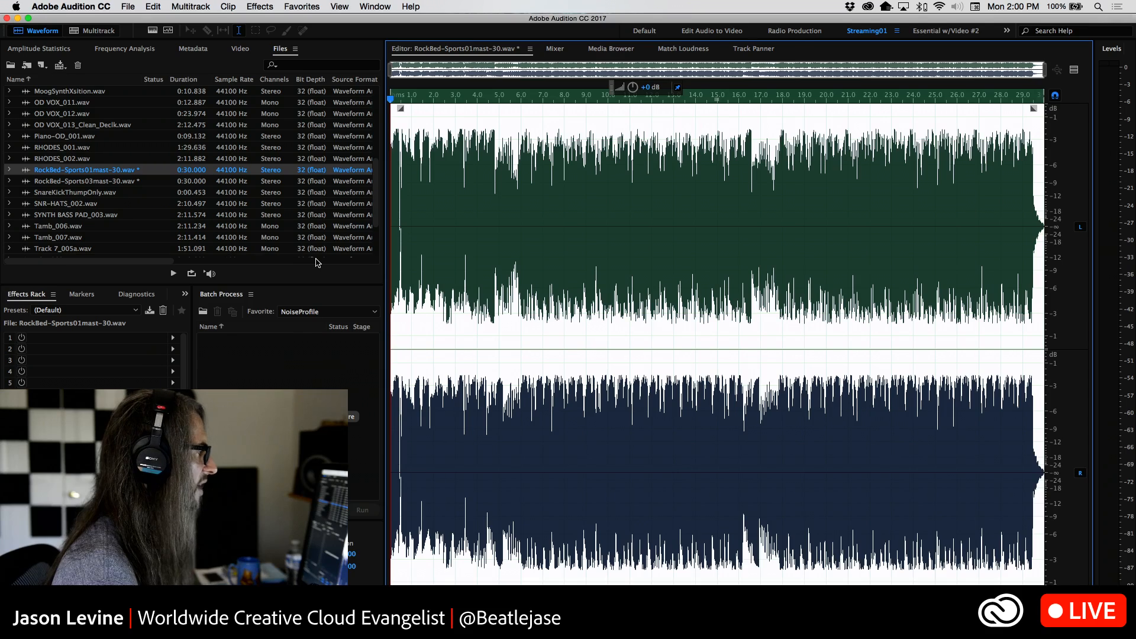
{"action": "key", "text": "space"}
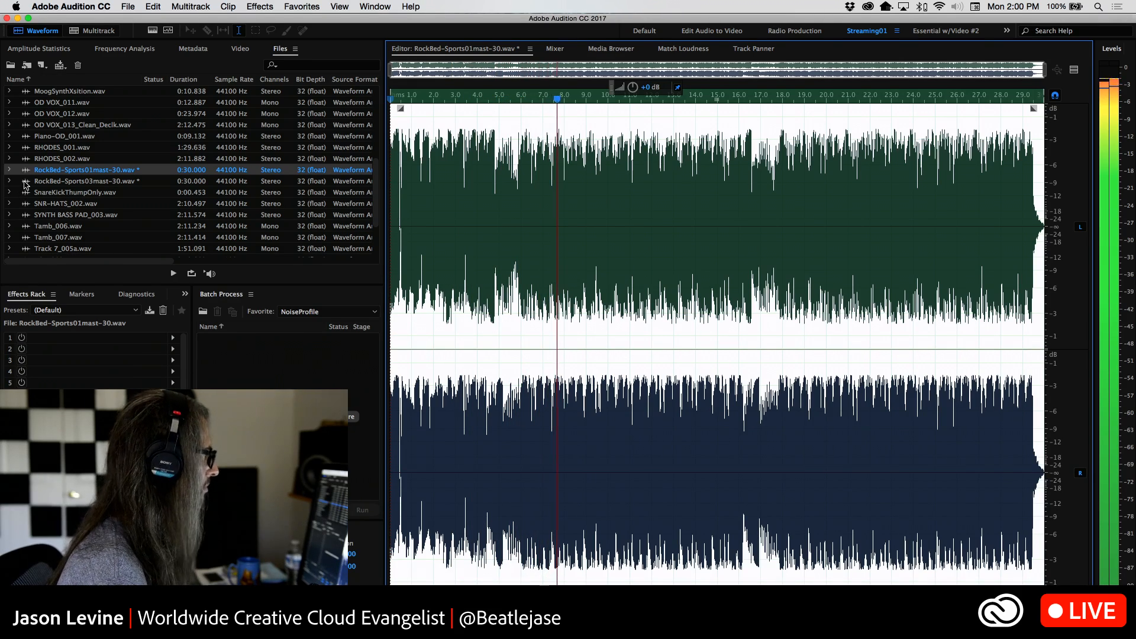
{"action": "key", "text": "space"}
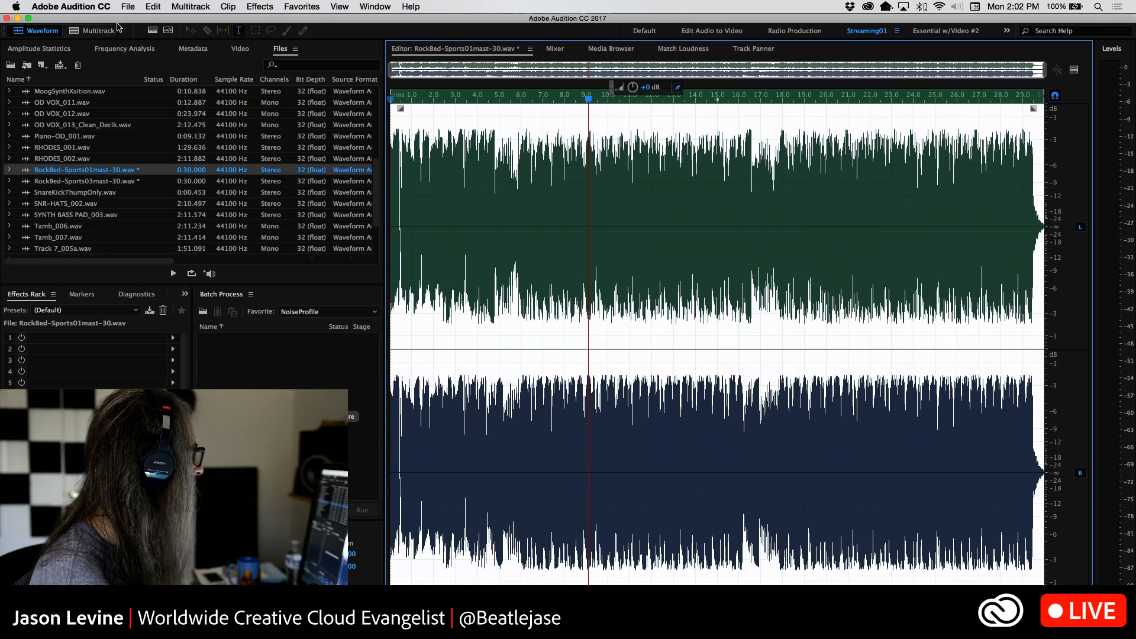
Step: Bring up the recent multitrack session GTC_TwitchLive_07h_NoFX_May2016.sesx
{"action": "left_click", "coordinate": [127, 6]}
{"action": "mouse_move", "coordinate": [136, 56]}
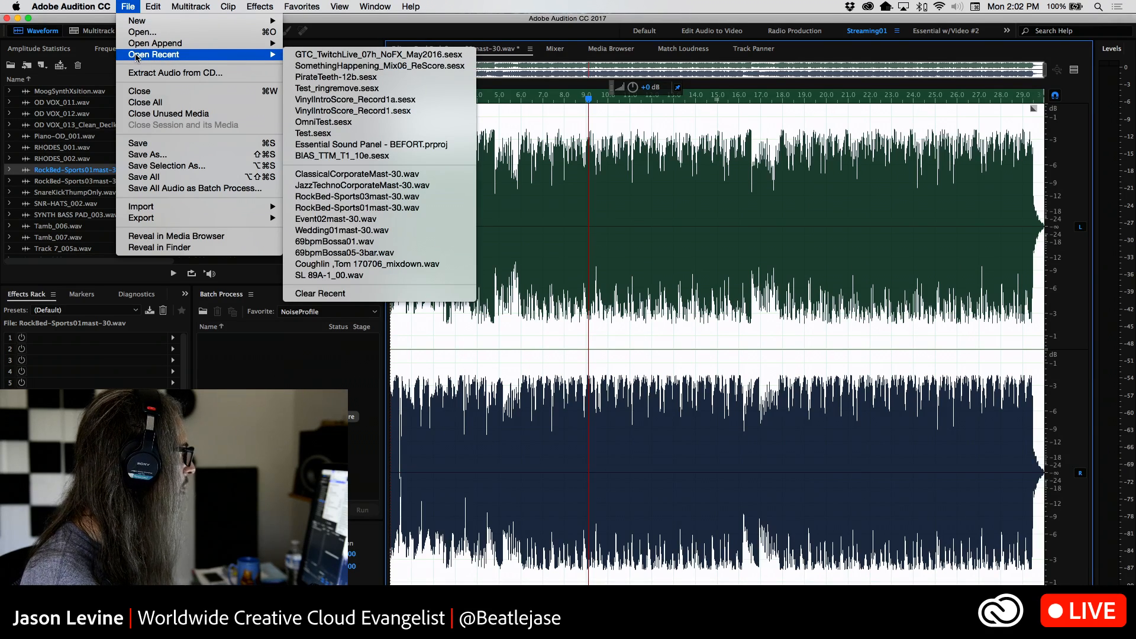
{"action": "left_click", "coordinate": [379, 54]}
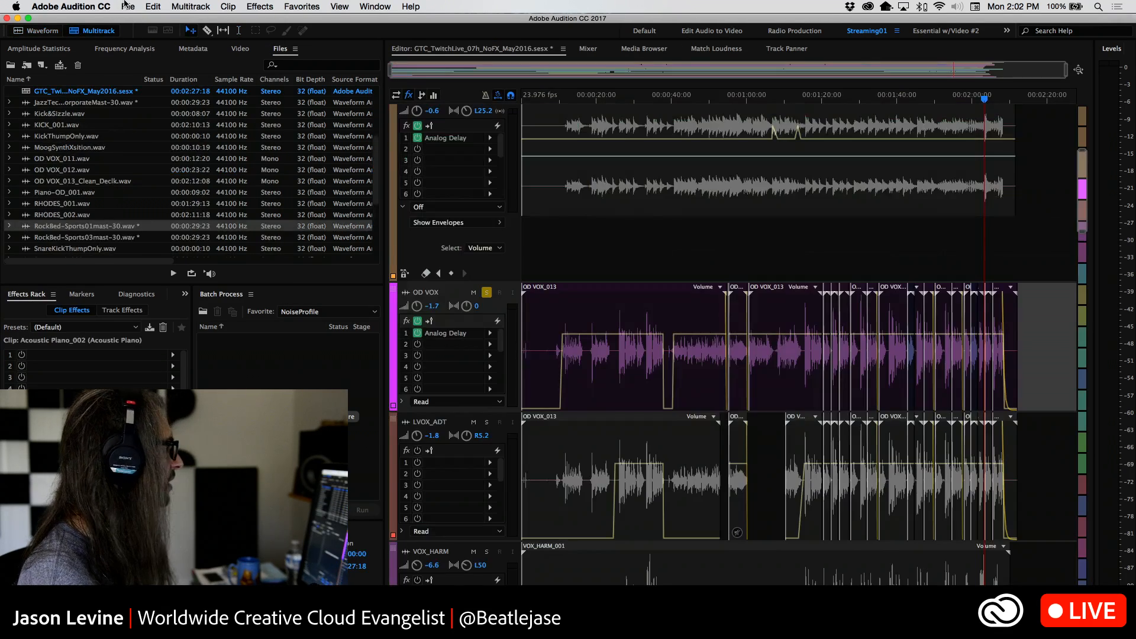
Step: Close all open files and the session, discarding the changes to every one of them
{"action": "left_click", "coordinate": [125, 6]}
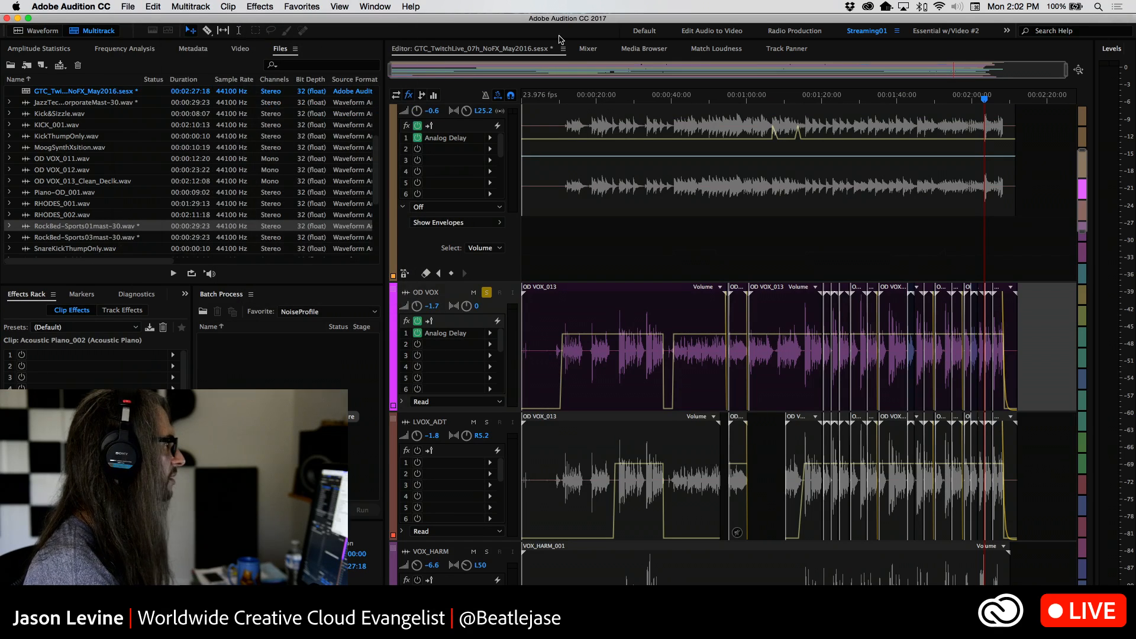
{"action": "left_click", "coordinate": [563, 49]}
{"action": "key", "text": "Escape"}
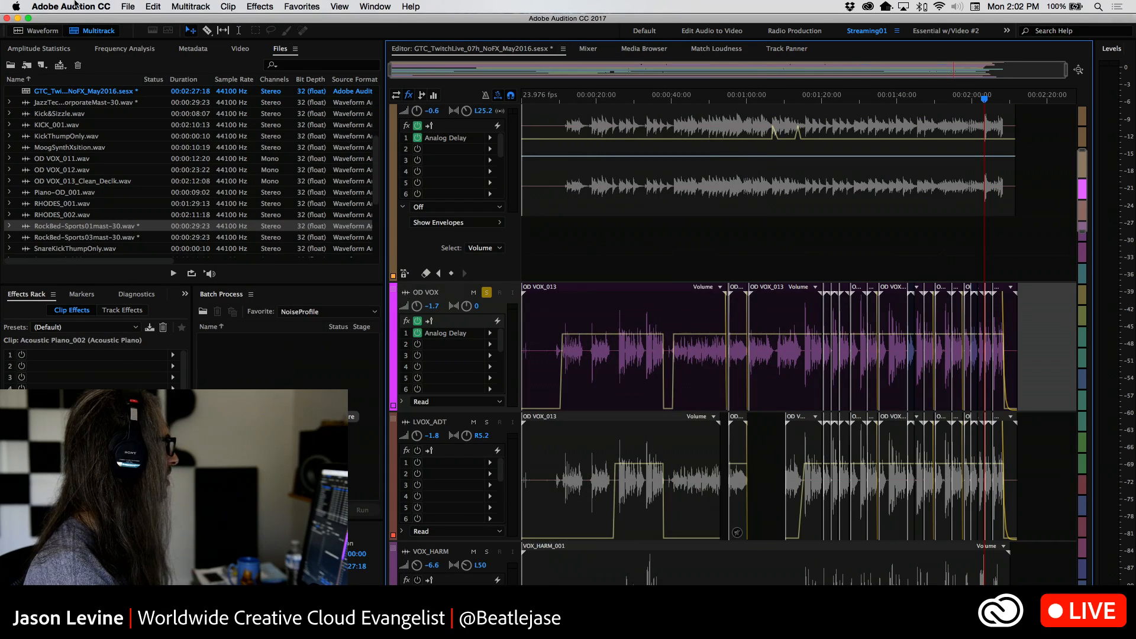
{"action": "left_click", "coordinate": [128, 6]}
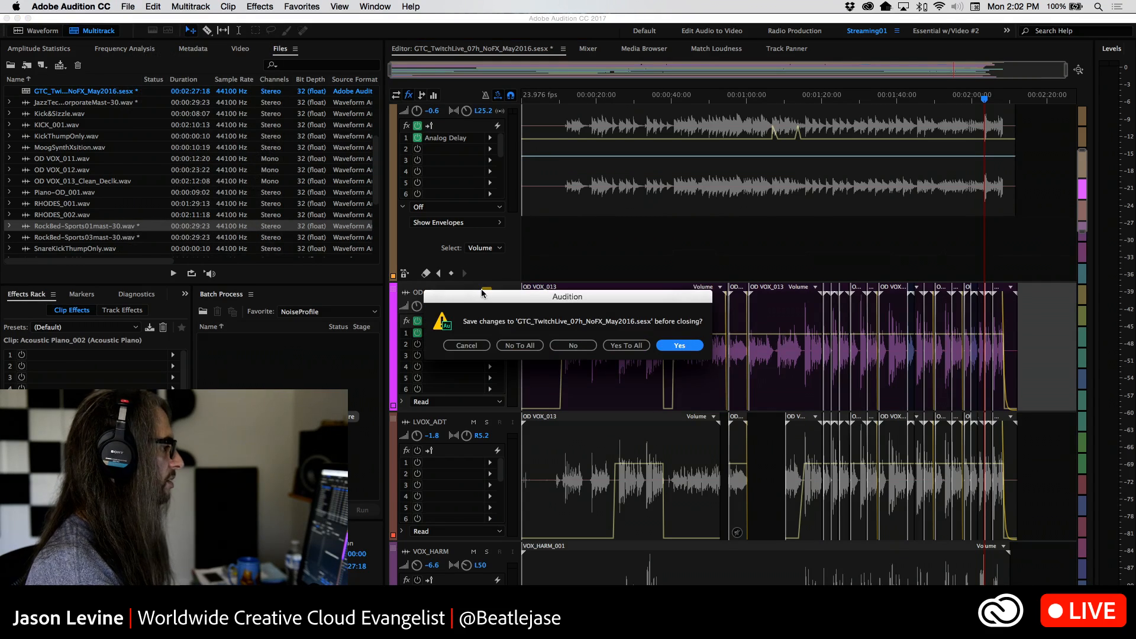
{"action": "left_click", "coordinate": [520, 345]}
Step: Start opening a file and browse the Asset2015 drive to the artist's folder containing the music projects
{"action": "left_click", "coordinate": [128, 7]}
{"action": "mouse_move", "coordinate": [140, 54]}
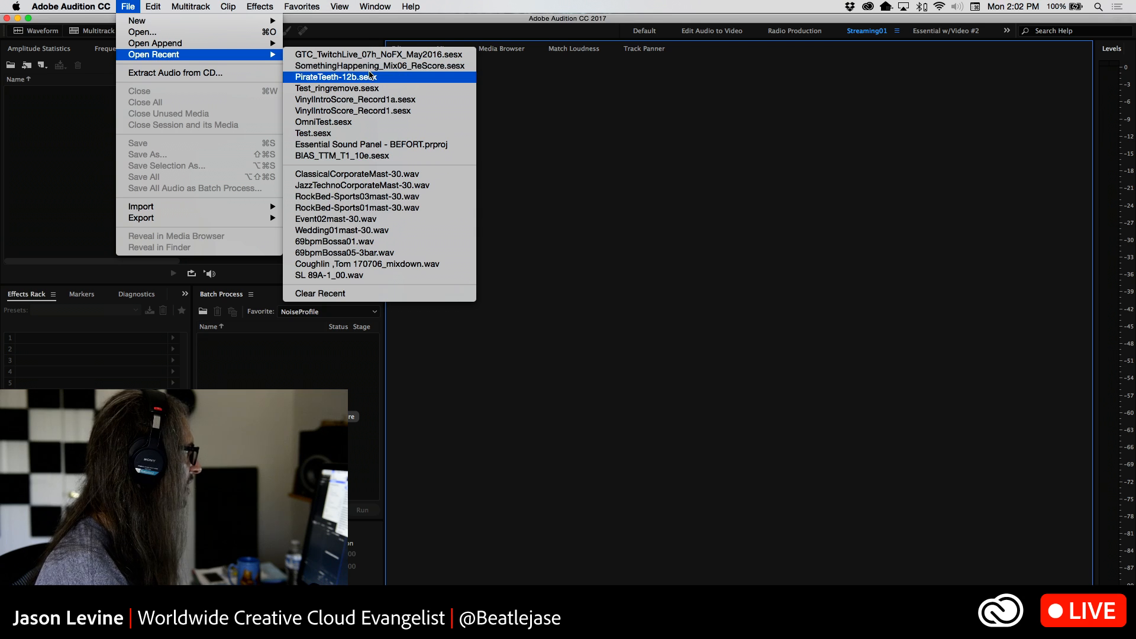
{"action": "left_click", "coordinate": [154, 32]}
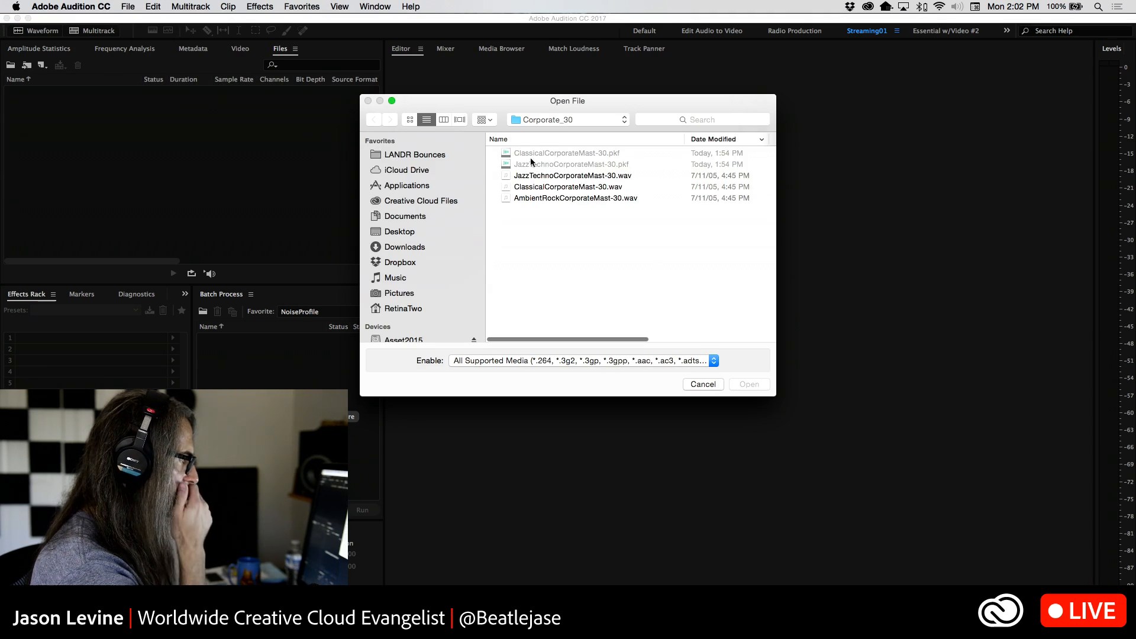
{"action": "scroll", "coordinate": [426, 312], "scroll_direction": "down", "scroll_amount": 5}
{"action": "scroll", "coordinate": [407, 148], "scroll_direction": "up", "scroll_amount": 3}
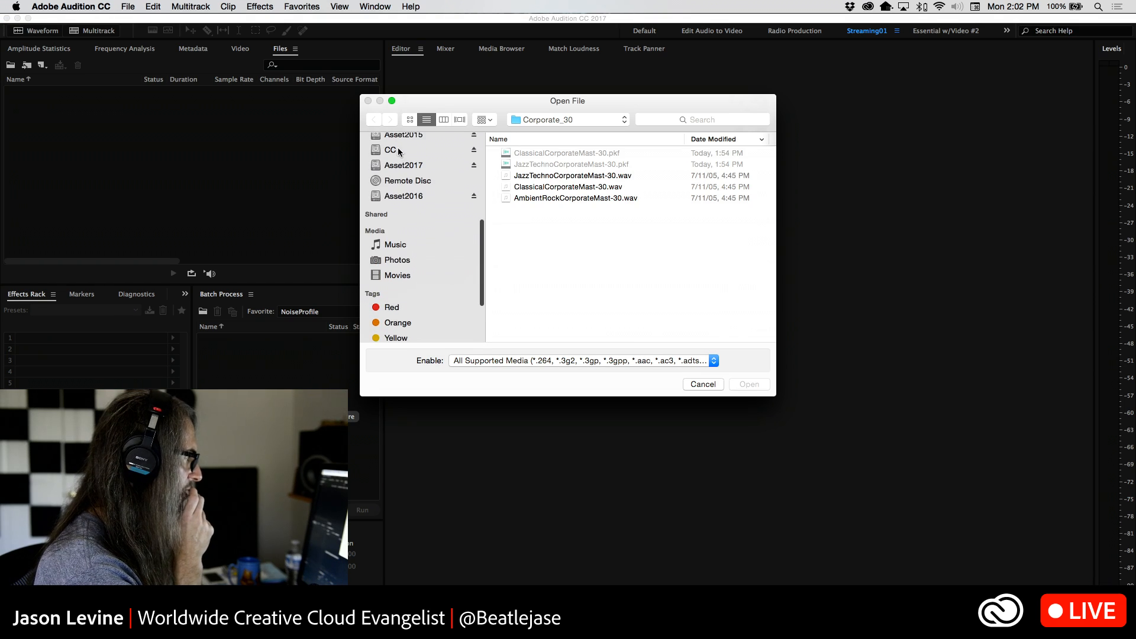
{"action": "left_click", "coordinate": [405, 141]}
{"action": "scroll", "coordinate": [575, 252], "scroll_direction": "down", "scroll_amount": 6}
{"action": "scroll", "coordinate": [559, 273], "scroll_direction": "up", "scroll_amount": 1}
{"action": "double_click", "coordinate": [544, 218]}
{"action": "scroll", "coordinate": [599, 208], "scroll_direction": "up", "scroll_amount": 5}
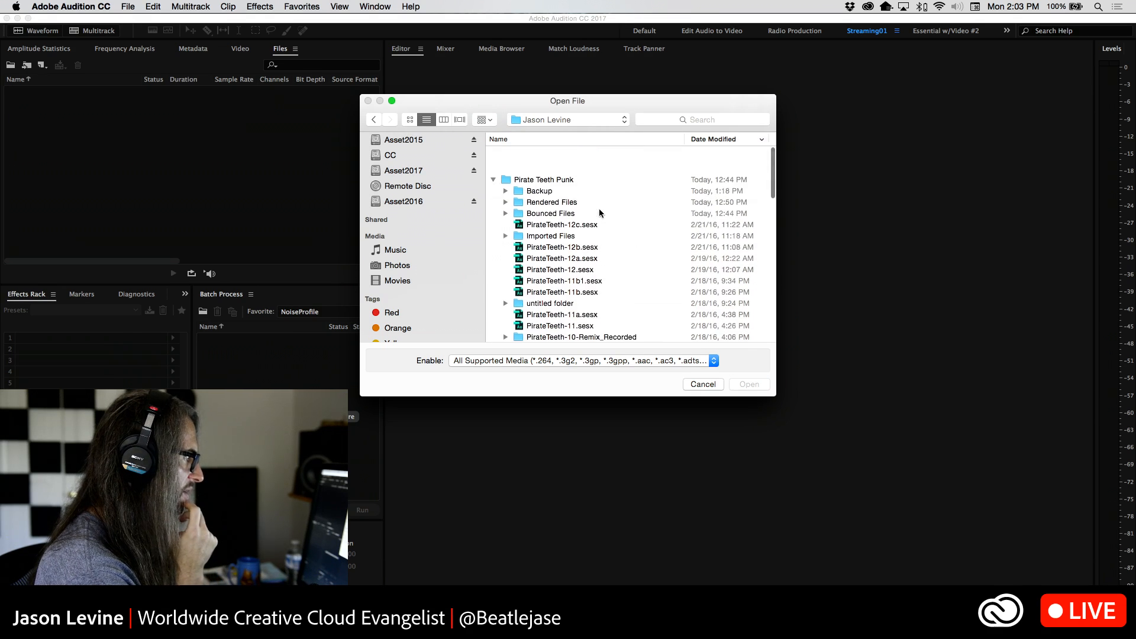
Step: Collapse the Pirate Teeth Punk folder and open the session BIAS_TTM_T1_11a.sesx from The Toot Toot Monster folder
{"action": "left_click", "coordinate": [492, 154]}
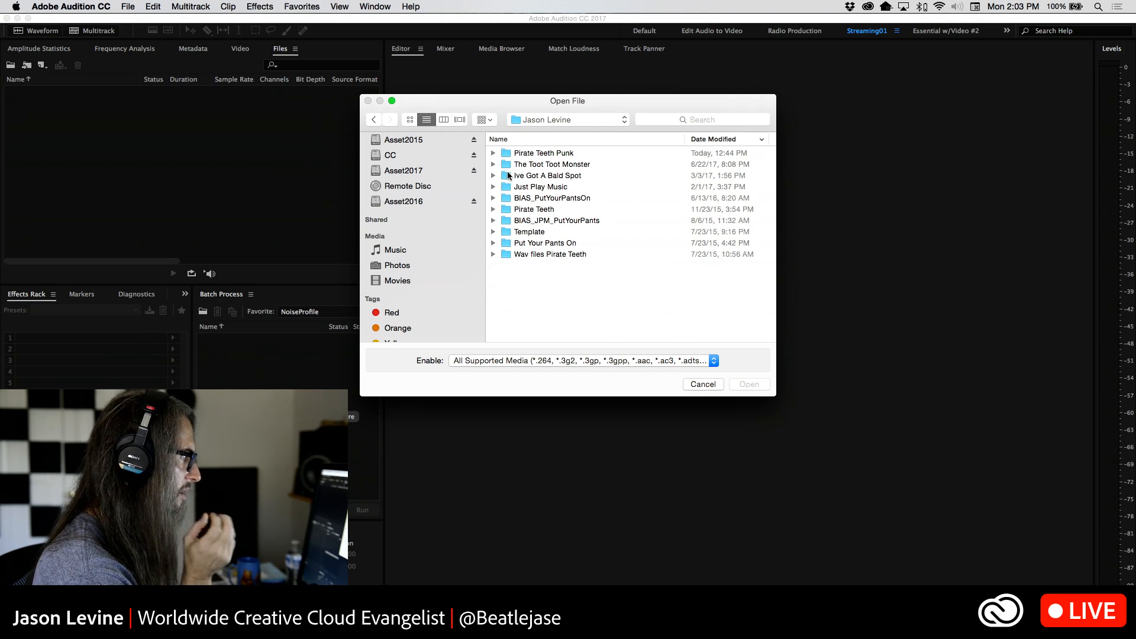
{"action": "left_click", "coordinate": [493, 165]}
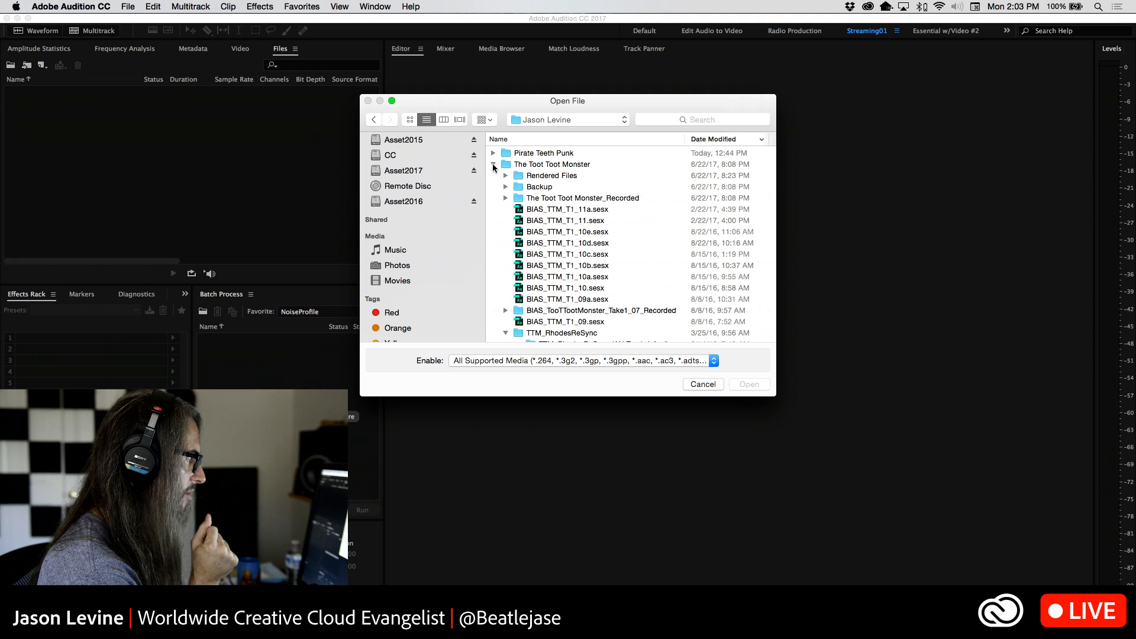
{"action": "double_click", "coordinate": [632, 209]}
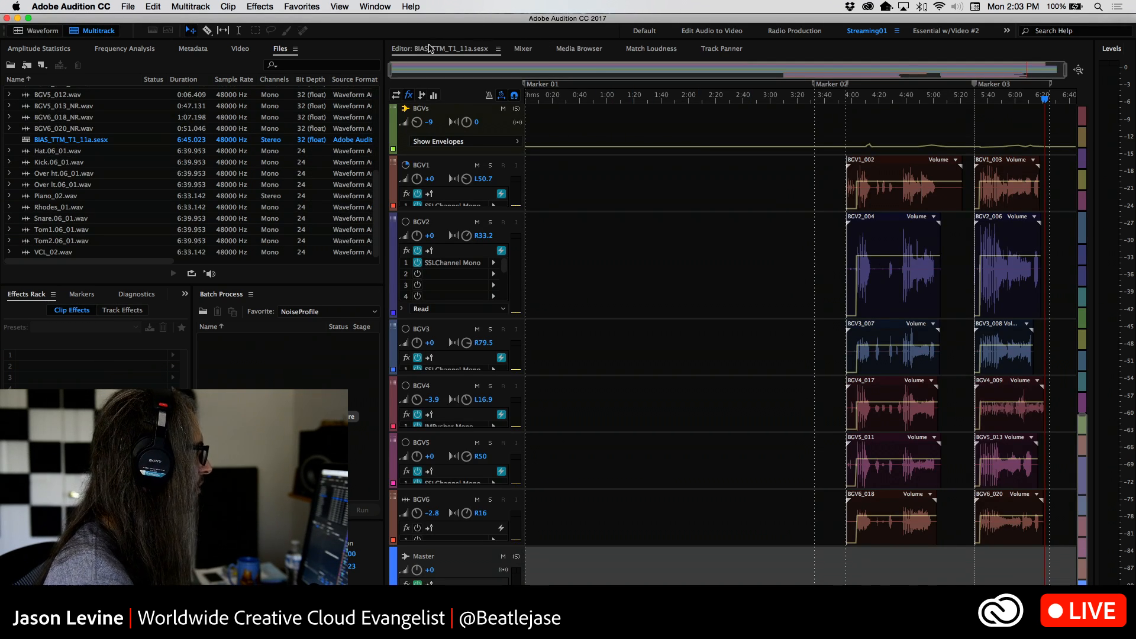
Step: Show the session's mixer and switch off the Sonarworks insert and the whole effects rack on the Master track
{"action": "left_click", "coordinate": [523, 49]}
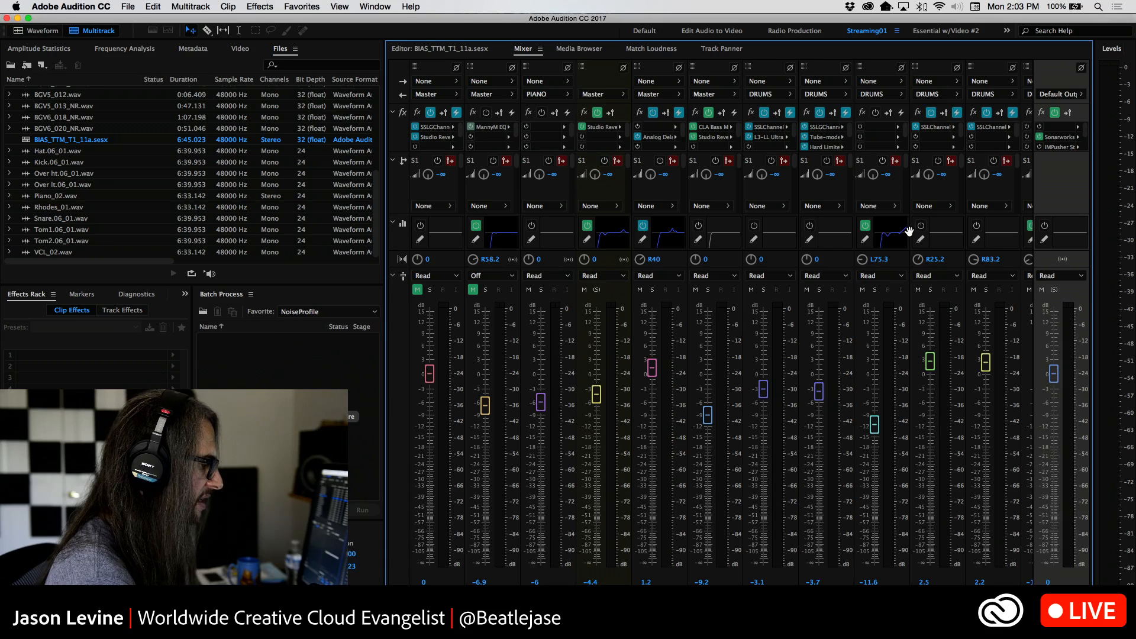
{"action": "scroll", "coordinate": [710, 319], "scroll_direction": "right", "scroll_amount": 5}
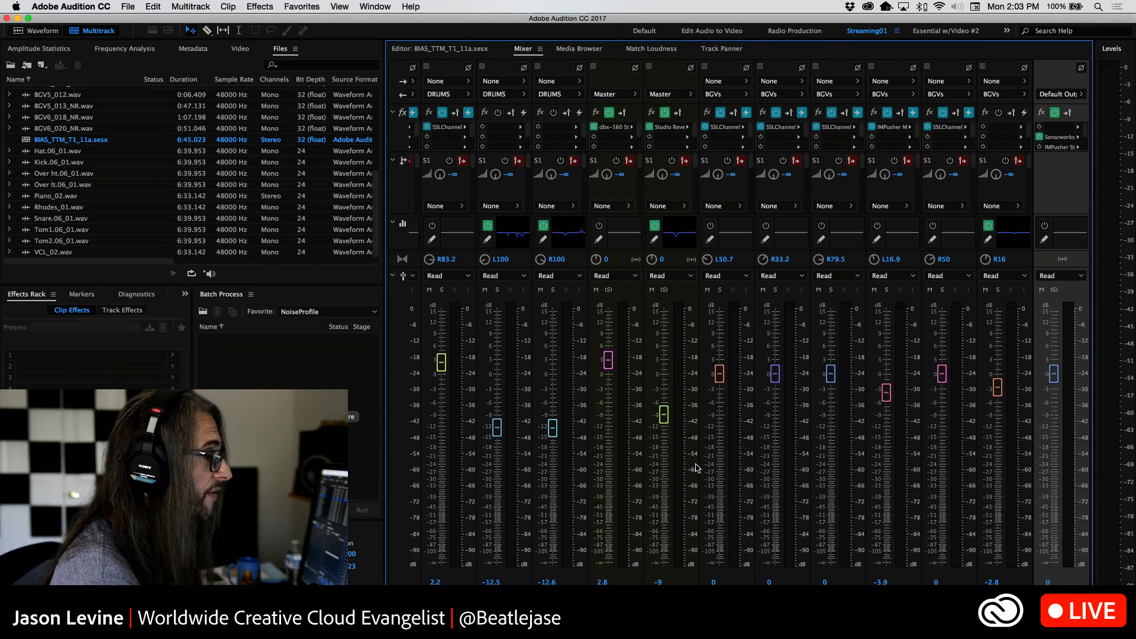
{"action": "left_click", "coordinate": [1038, 137]}
{"action": "left_click", "coordinate": [1054, 112]}
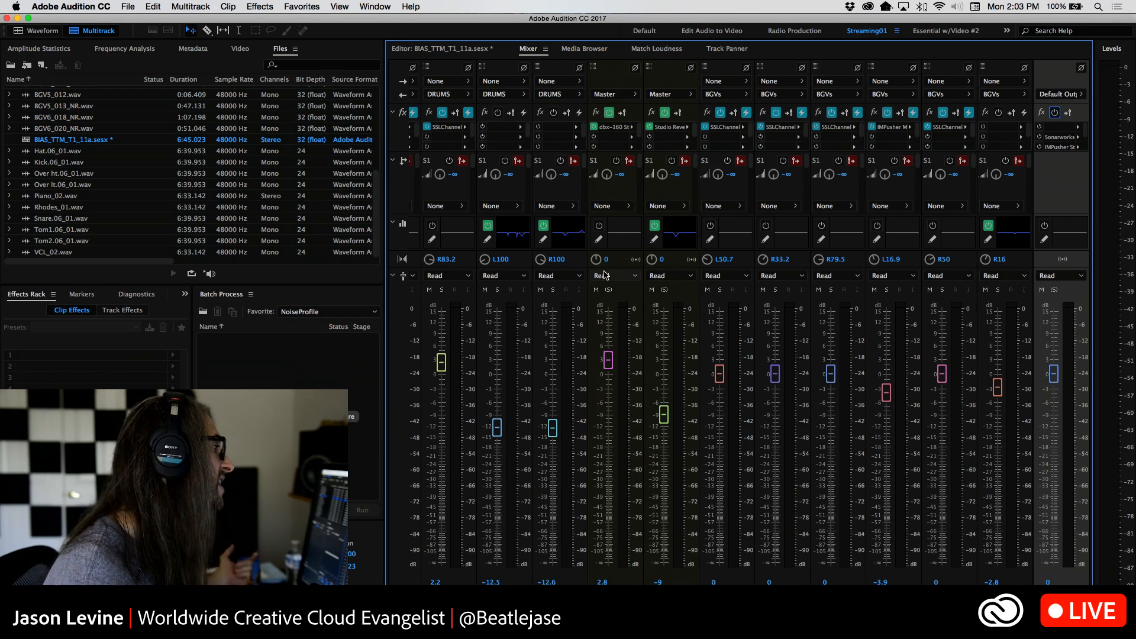
Step: Solo the BGVs bus in the mixer, toggle its effects rack power and return to the multitrack editor
{"action": "left_click", "coordinate": [664, 290]}
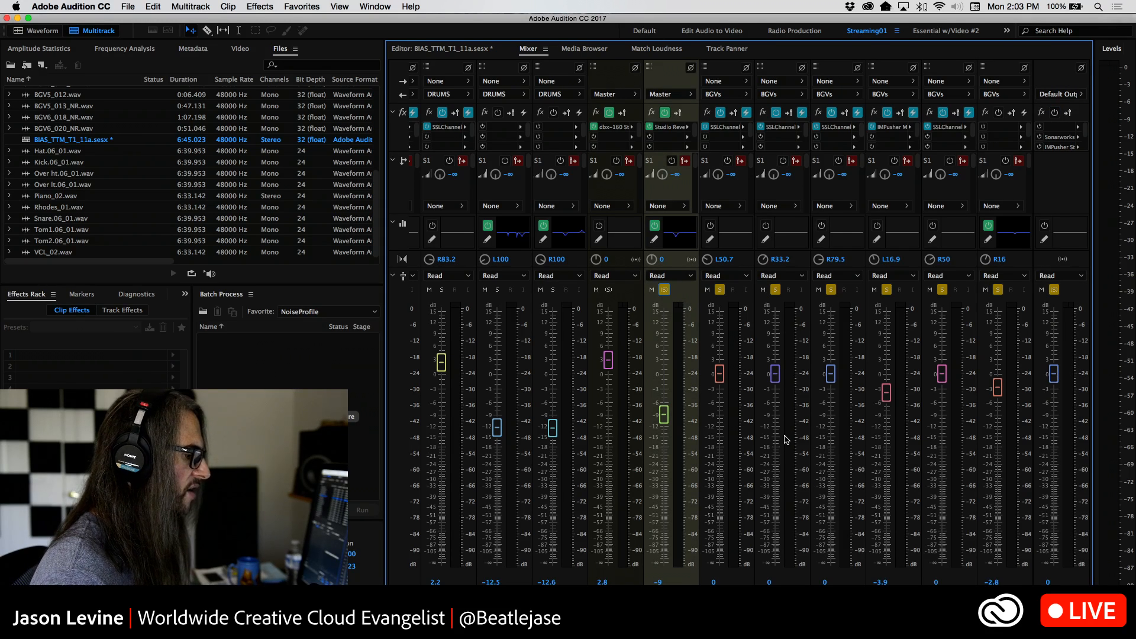
{"action": "scroll", "coordinate": [720, 322], "scroll_direction": "left", "scroll_amount": 10}
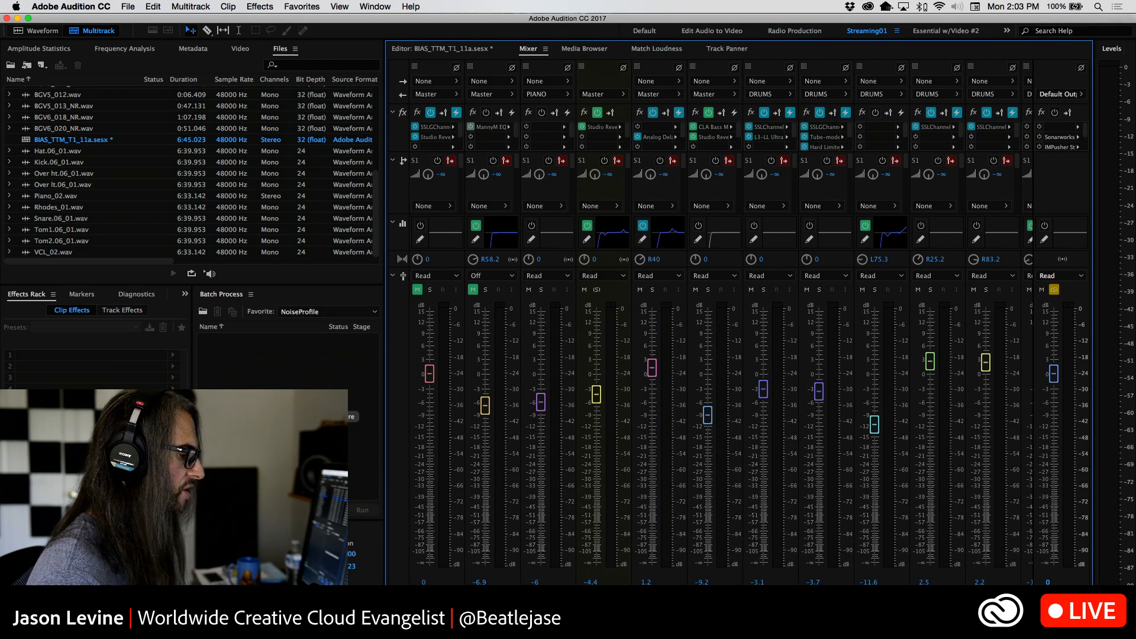
{"action": "scroll", "coordinate": [720, 322], "scroll_direction": "right", "scroll_amount": 10}
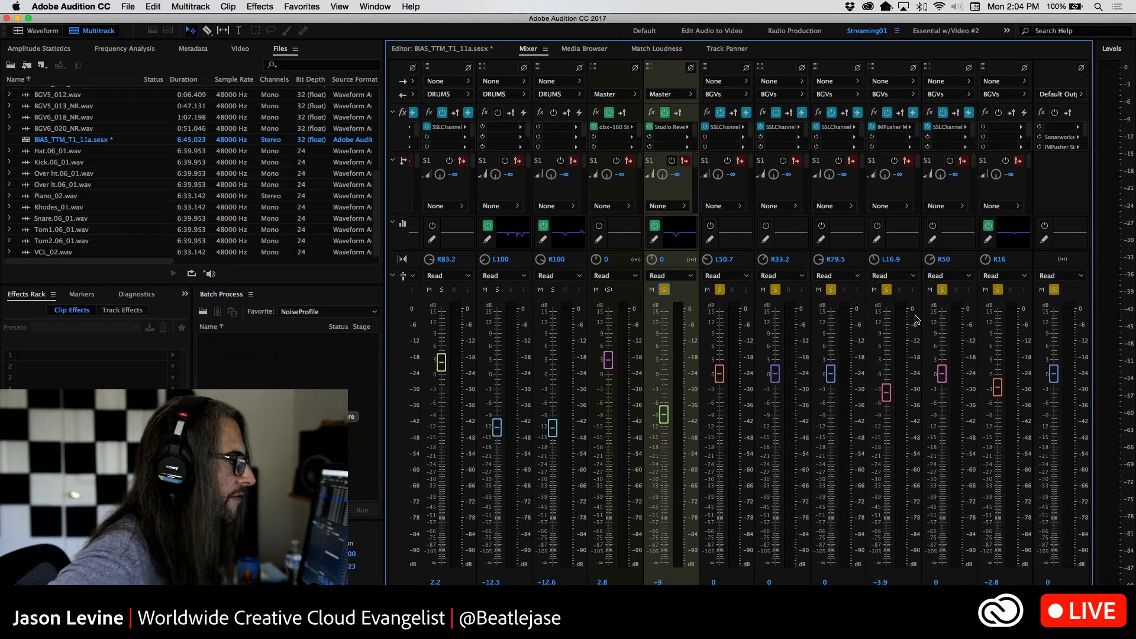
{"action": "left_click", "coordinate": [664, 113]}
{"action": "left_click", "coordinate": [451, 50]}
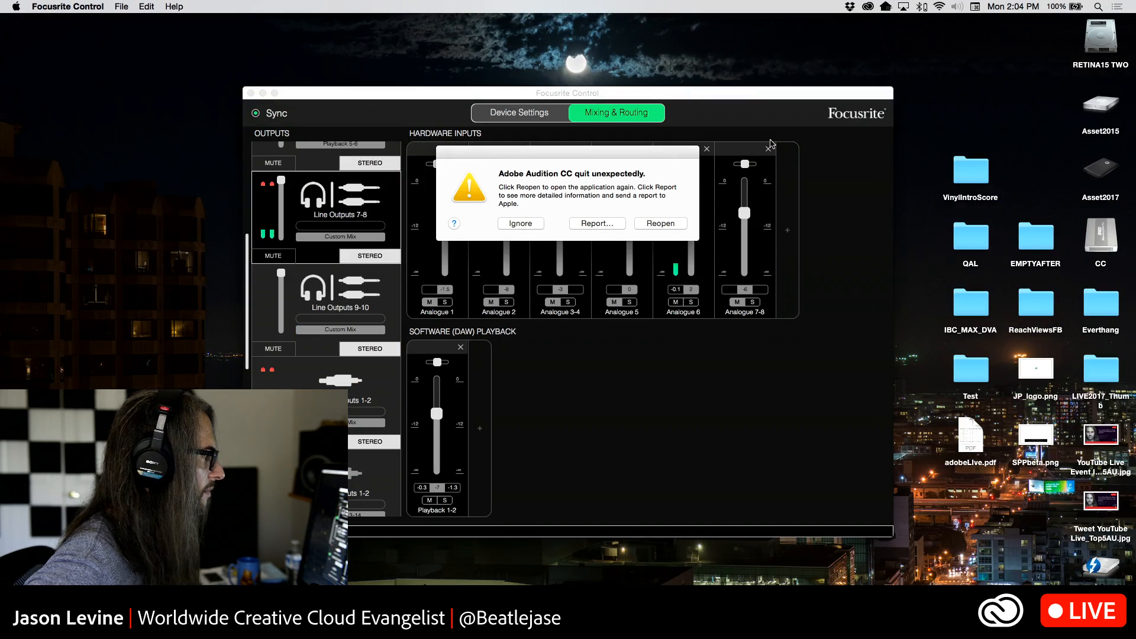
Step: Dismiss the crash report, decline recovery of the previous session and reopen the recent session BIAS_TTM_T1_11a.sesx
{"action": "left_click", "coordinate": [519, 223]}
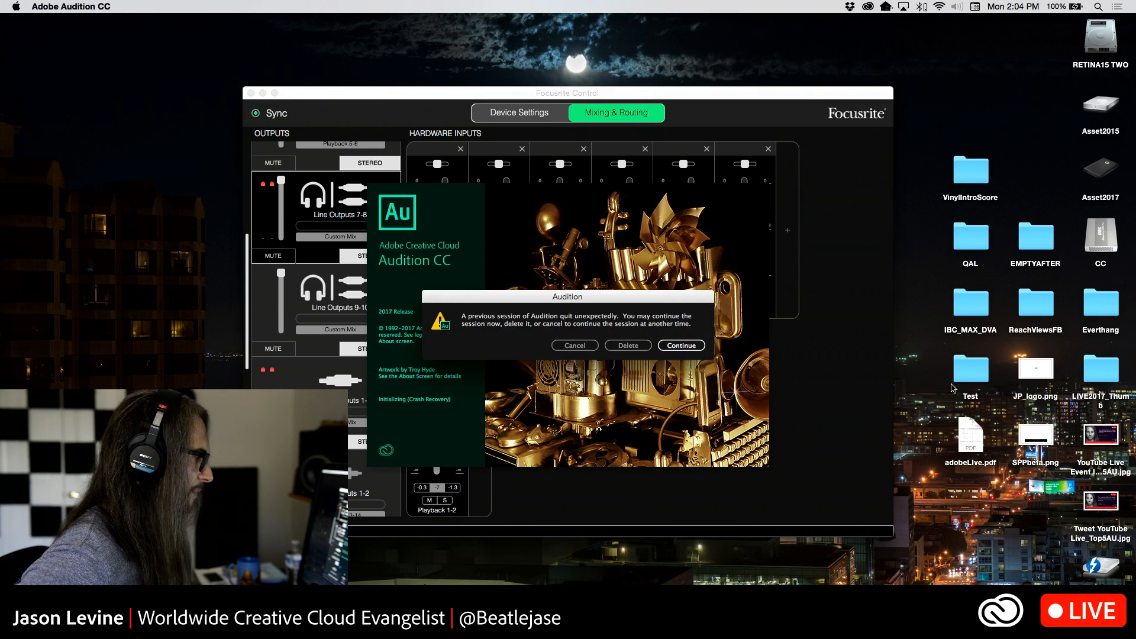
{"action": "left_click", "coordinate": [565, 346]}
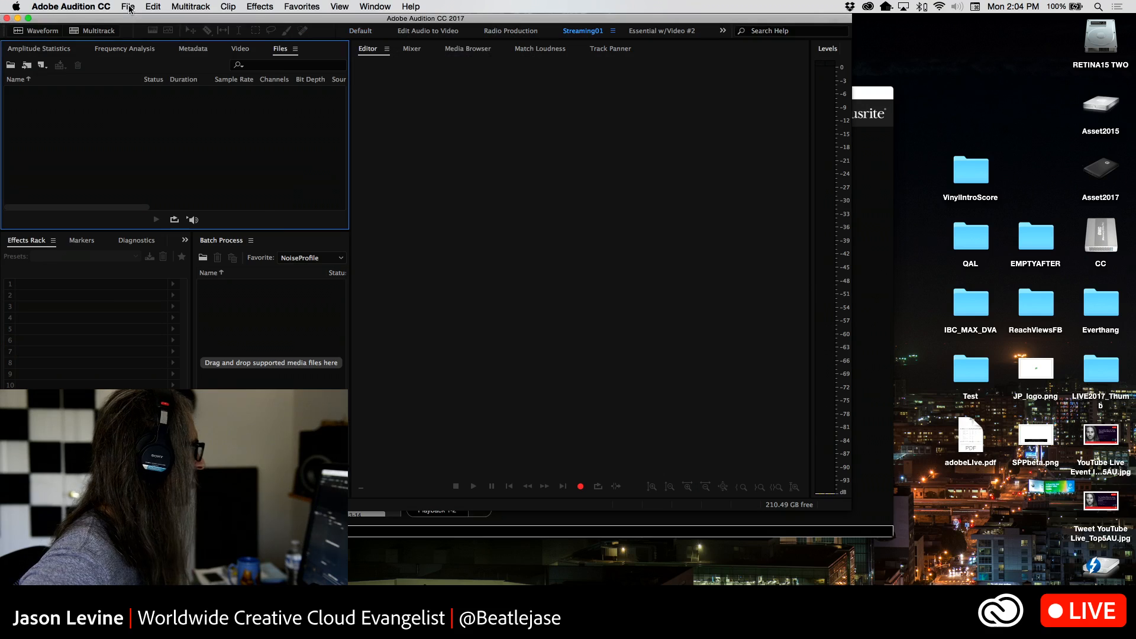
{"action": "left_click", "coordinate": [128, 6]}
{"action": "mouse_move", "coordinate": [148, 54]}
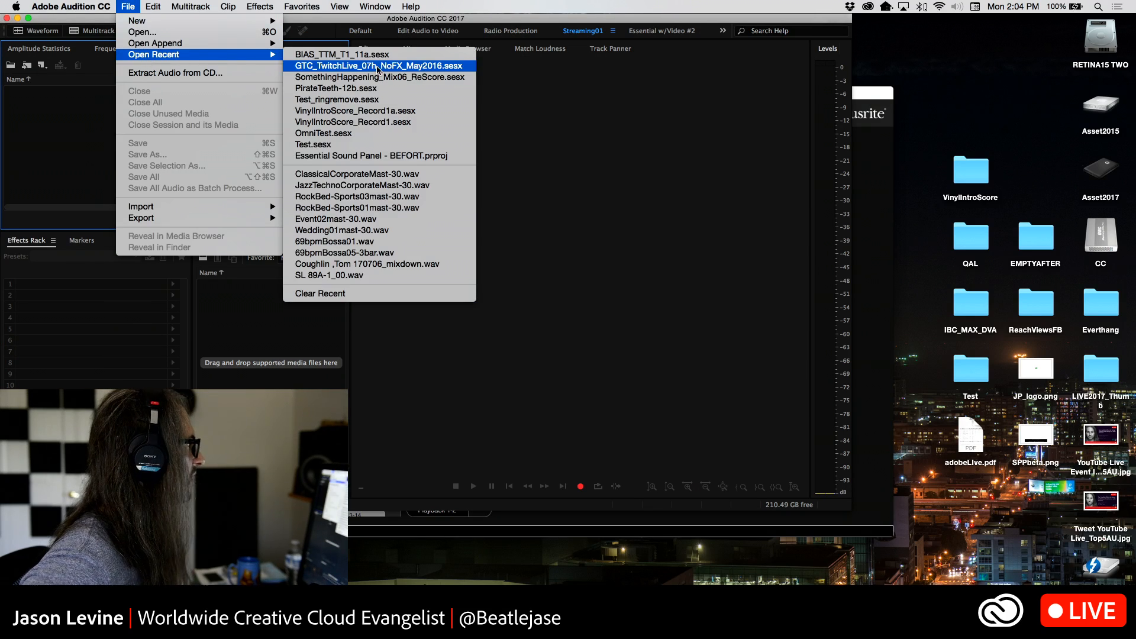
{"action": "left_click", "coordinate": [379, 54]}
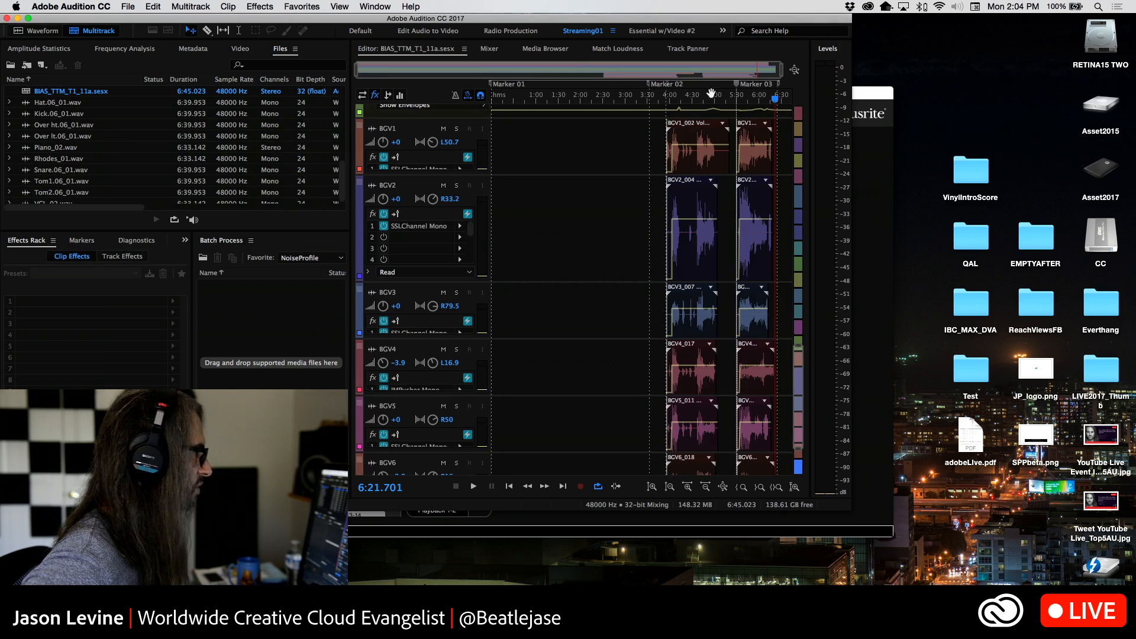
Step: Enlarge the application window to full size and reset the Streaming01 workspace to its saved layout
{"action": "left_click", "coordinate": [28, 18]}
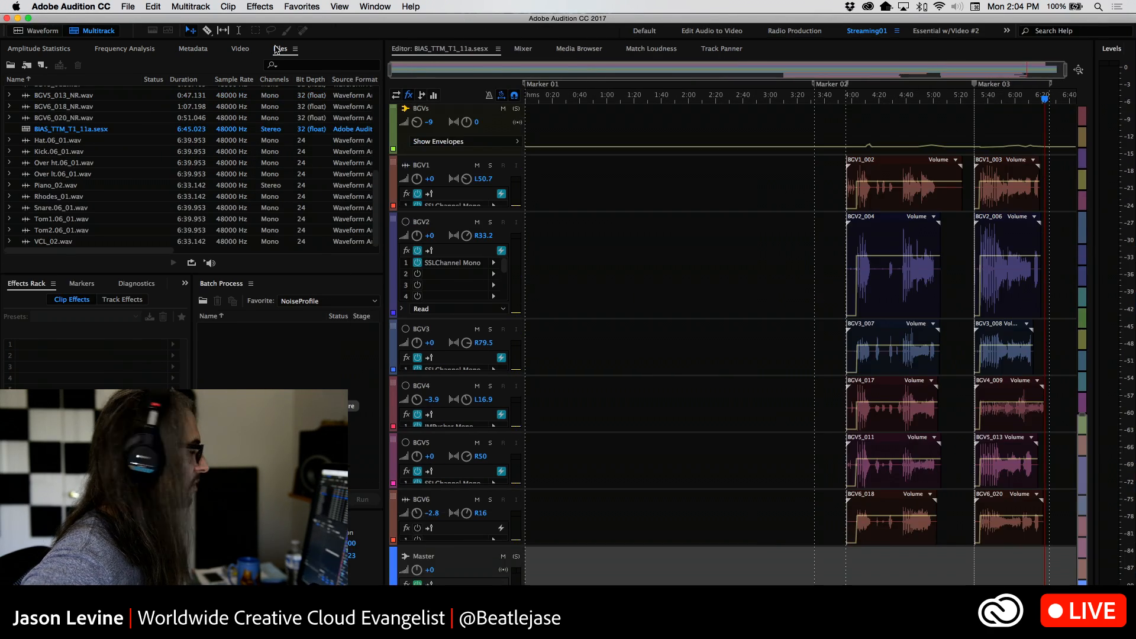
{"action": "left_click", "coordinate": [375, 6]}
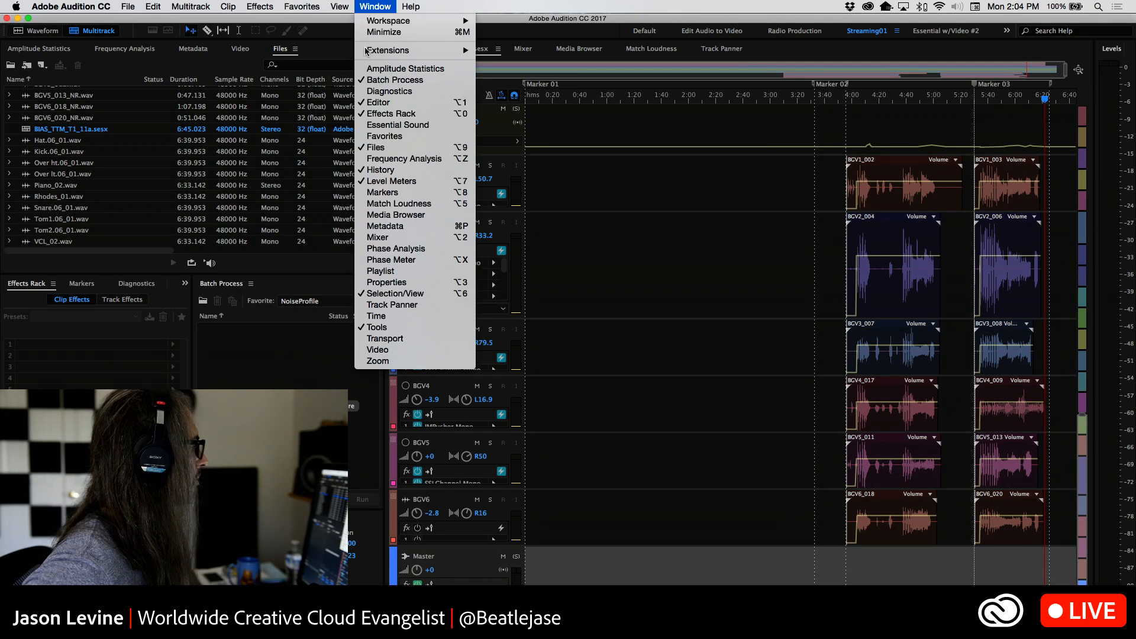
{"action": "mouse_move", "coordinate": [414, 20]}
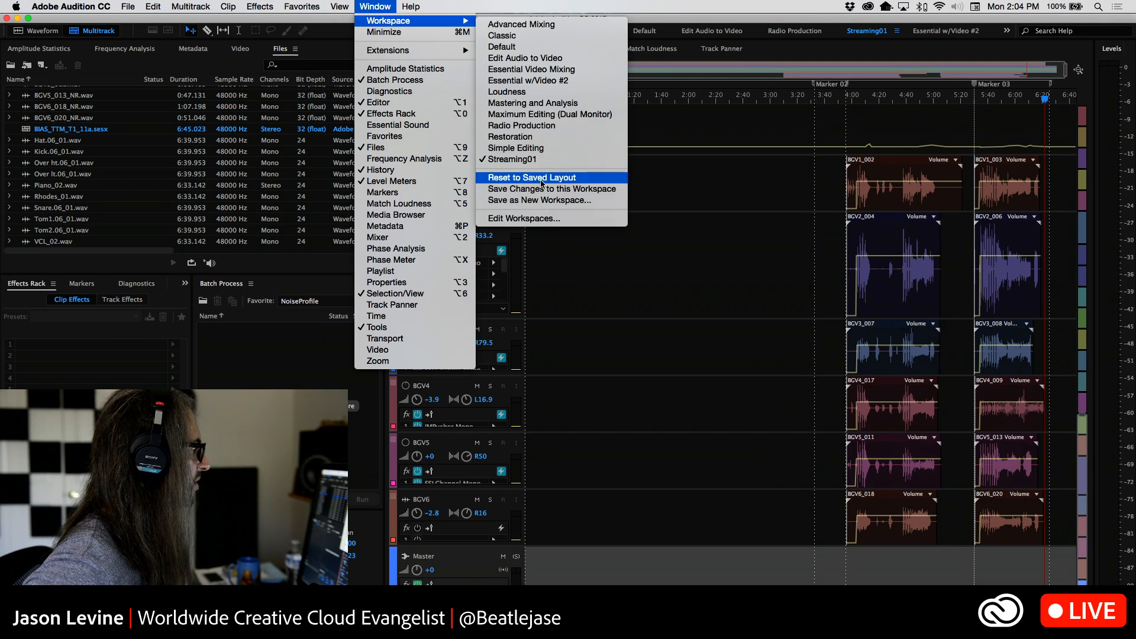
{"action": "left_click", "coordinate": [532, 176]}
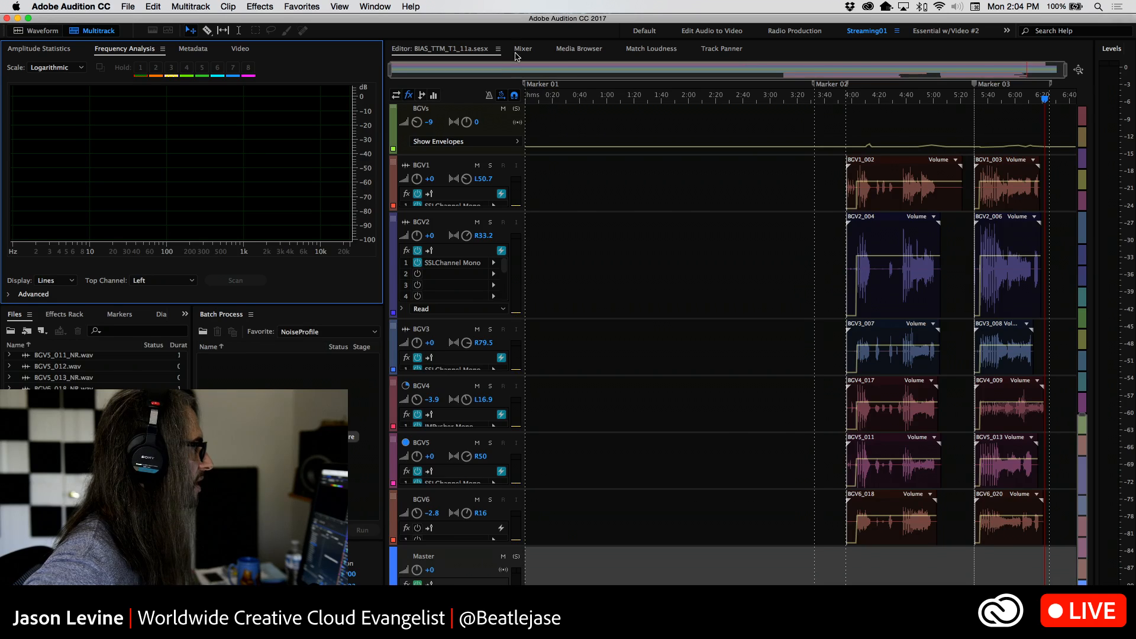
Step: Show the mixer and remove the Sonarworks and IMPusher effects from the Master track
{"action": "left_click", "coordinate": [522, 50]}
{"action": "left_click", "coordinate": [1078, 137]}
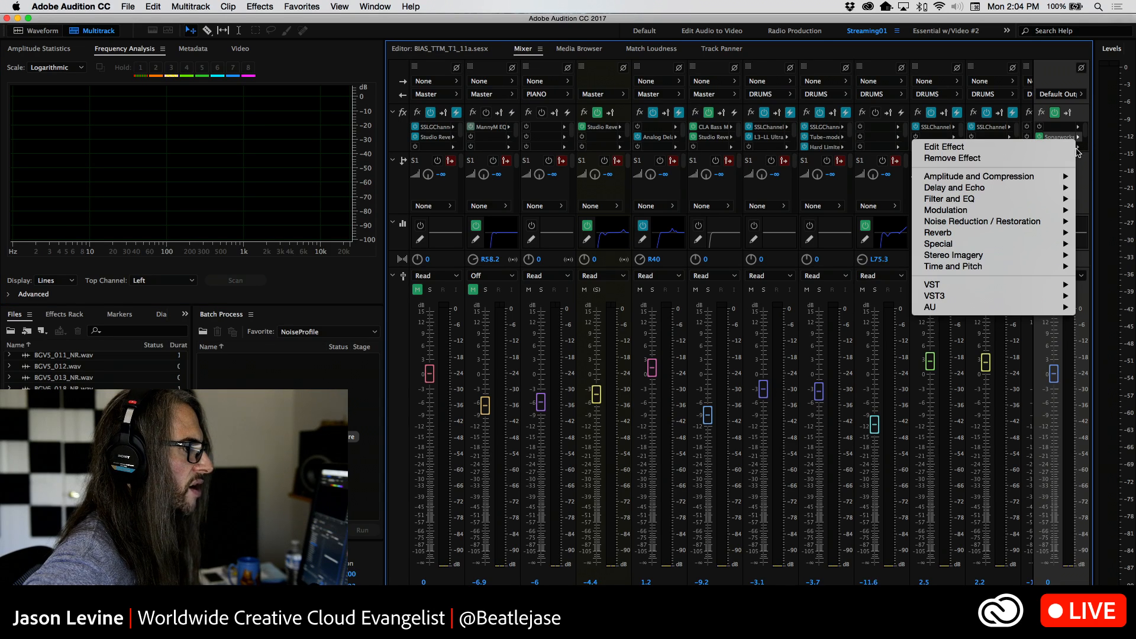
{"action": "left_click", "coordinate": [1039, 159]}
{"action": "left_click", "coordinate": [1078, 147]}
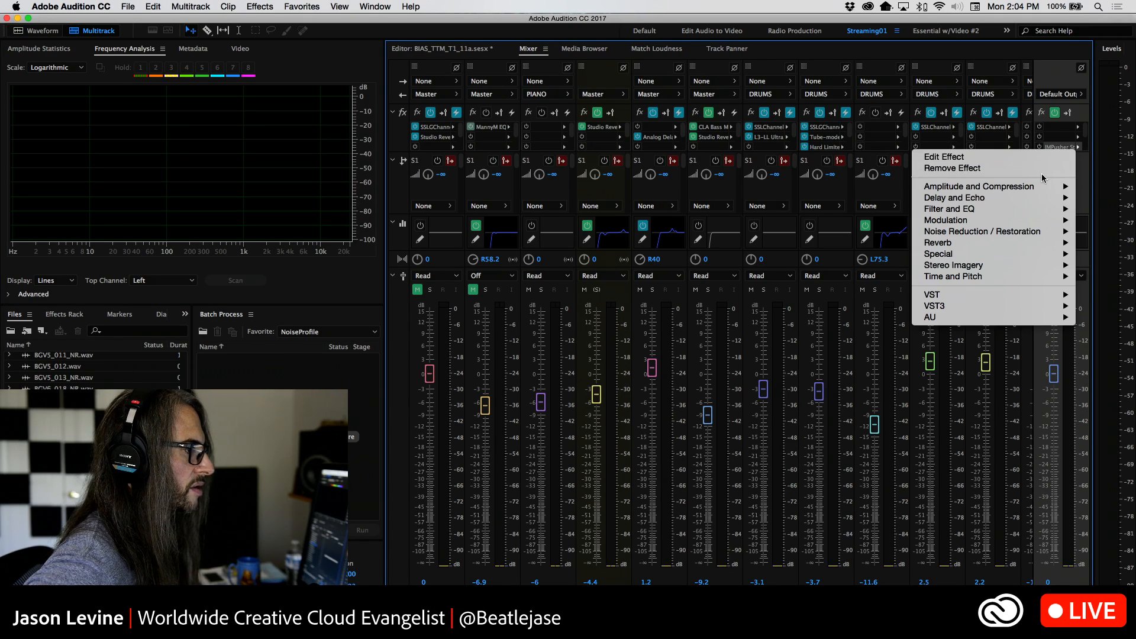
{"action": "left_click", "coordinate": [1046, 168]}
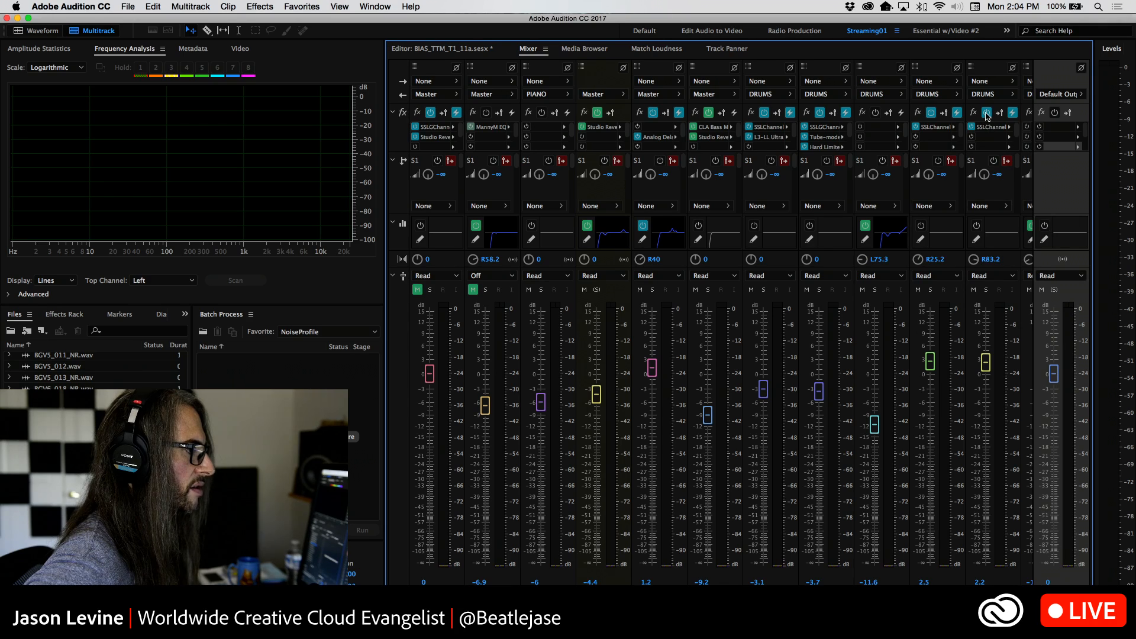
Step: Switch off pre-rendering on the mixer tracks that use it, including TOM2, TOM1 and SNARE
{"action": "left_click", "coordinate": [1012, 113]}
{"action": "left_click", "coordinate": [957, 113]}
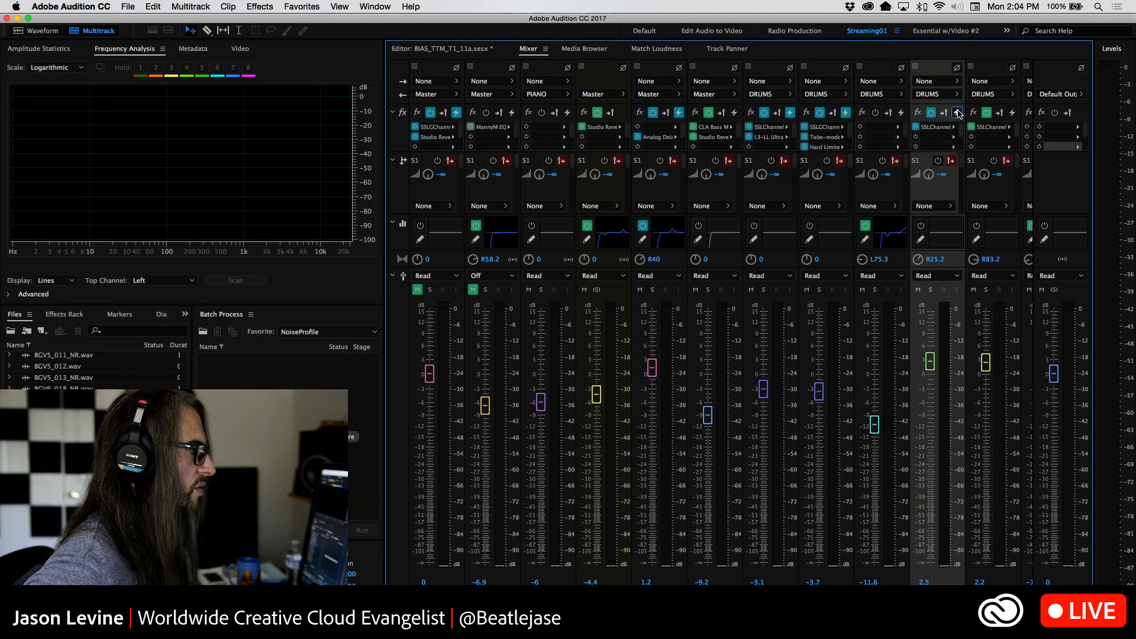
{"action": "left_click", "coordinate": [846, 113]}
{"action": "left_click", "coordinate": [789, 113]}
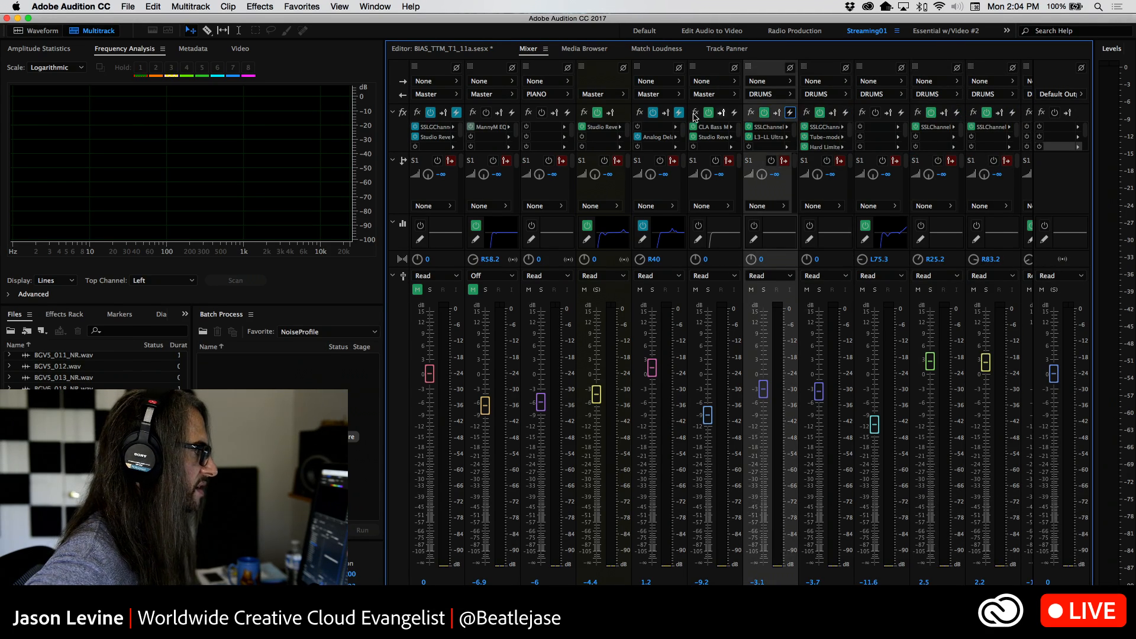
{"action": "left_click", "coordinate": [678, 113]}
{"action": "left_click", "coordinate": [456, 112]}
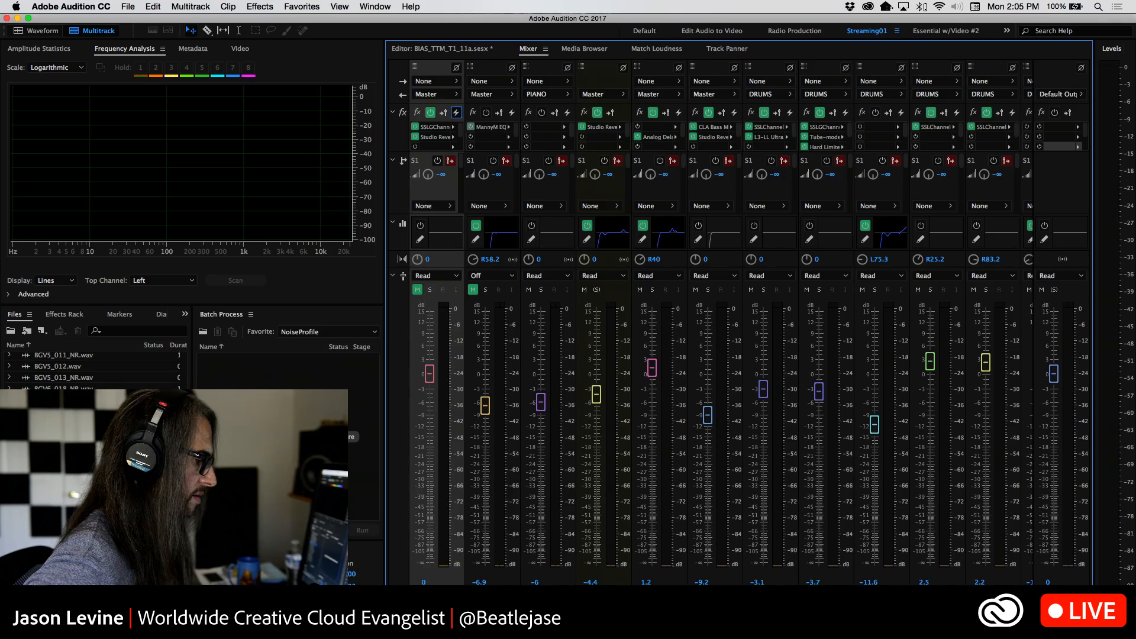
Step: Solo the BGVs bus in the mixer and bring its background-vocal tracks into view in the multitrack editor
{"action": "scroll", "coordinate": [631, 490], "scroll_direction": "right", "scroll_amount": 5}
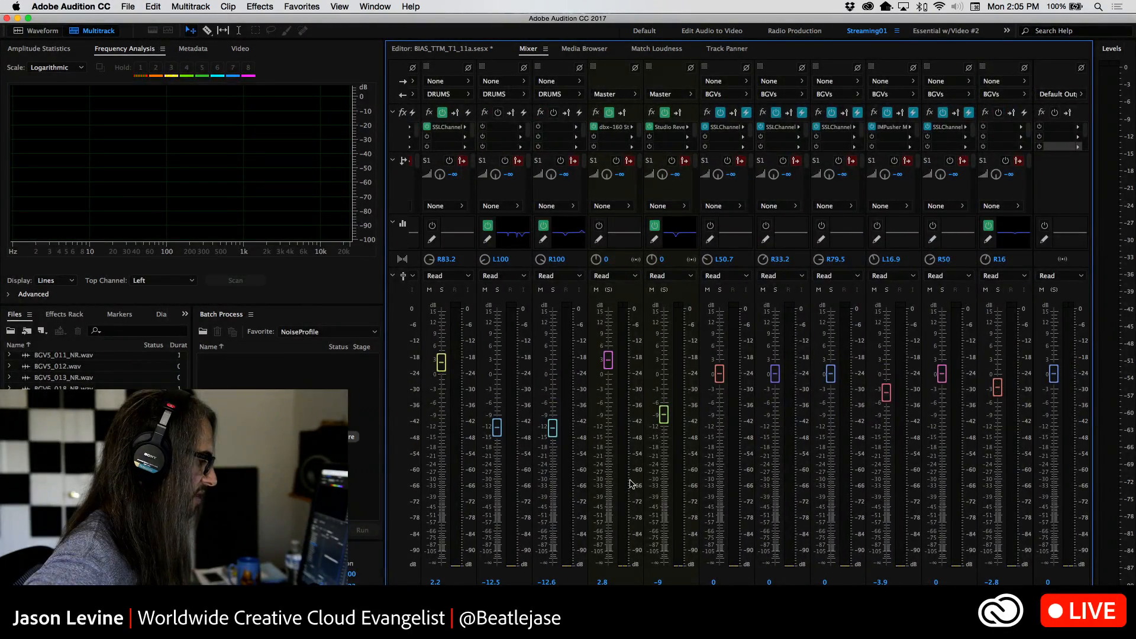
{"action": "left_click", "coordinate": [664, 289]}
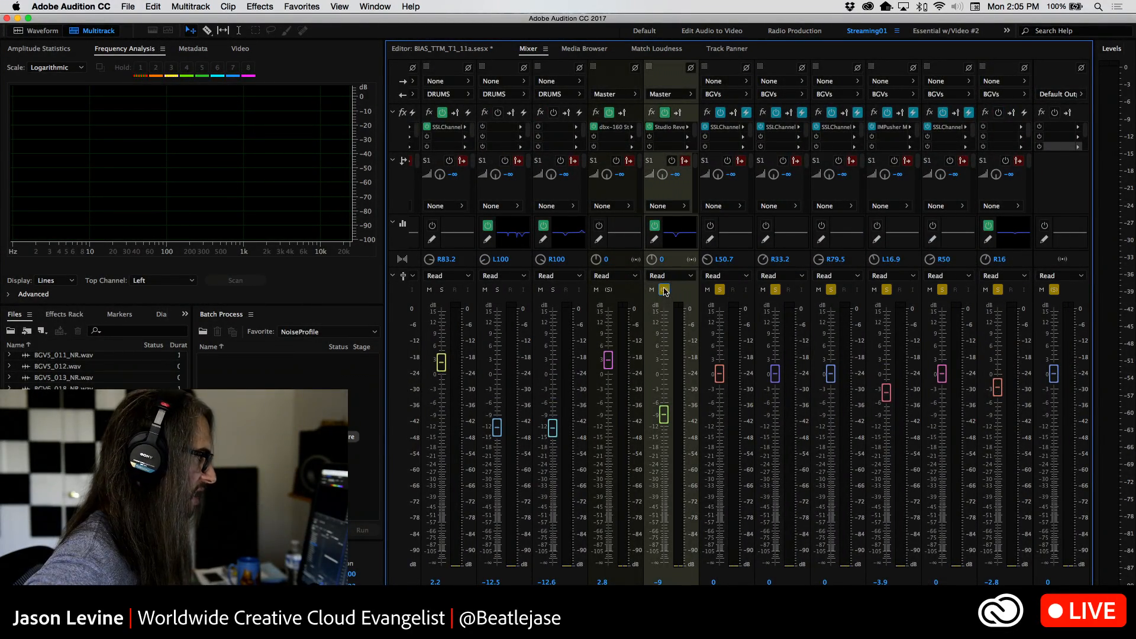
{"action": "left_click", "coordinate": [456, 52]}
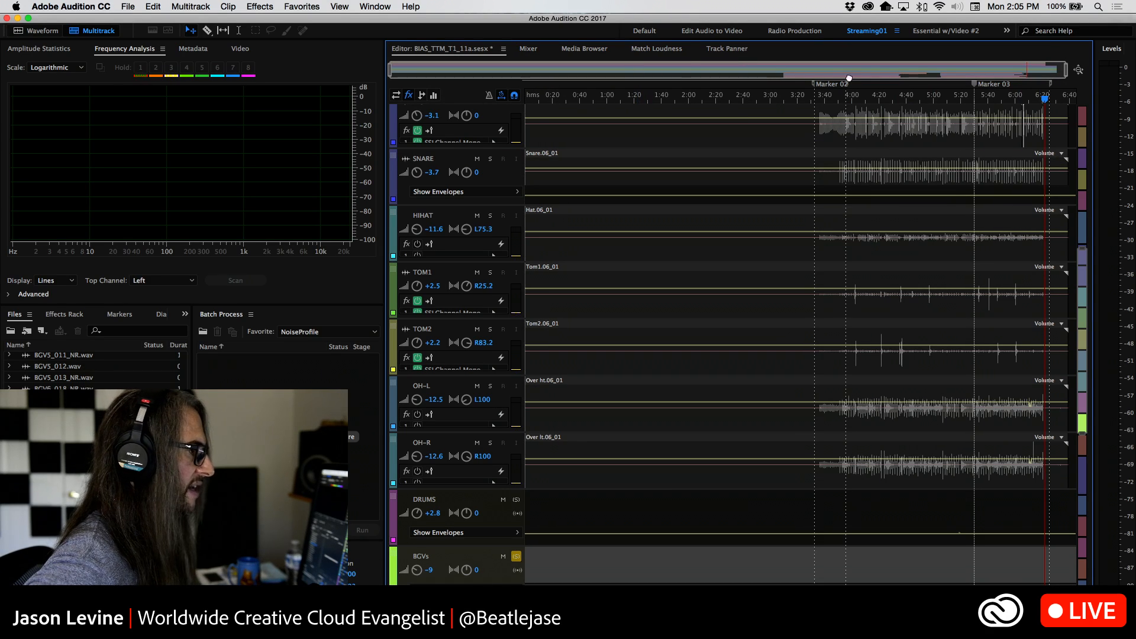
{"action": "left_click_drag", "start_coordinate": [1081, 373], "coordinate": [1081, 503]}
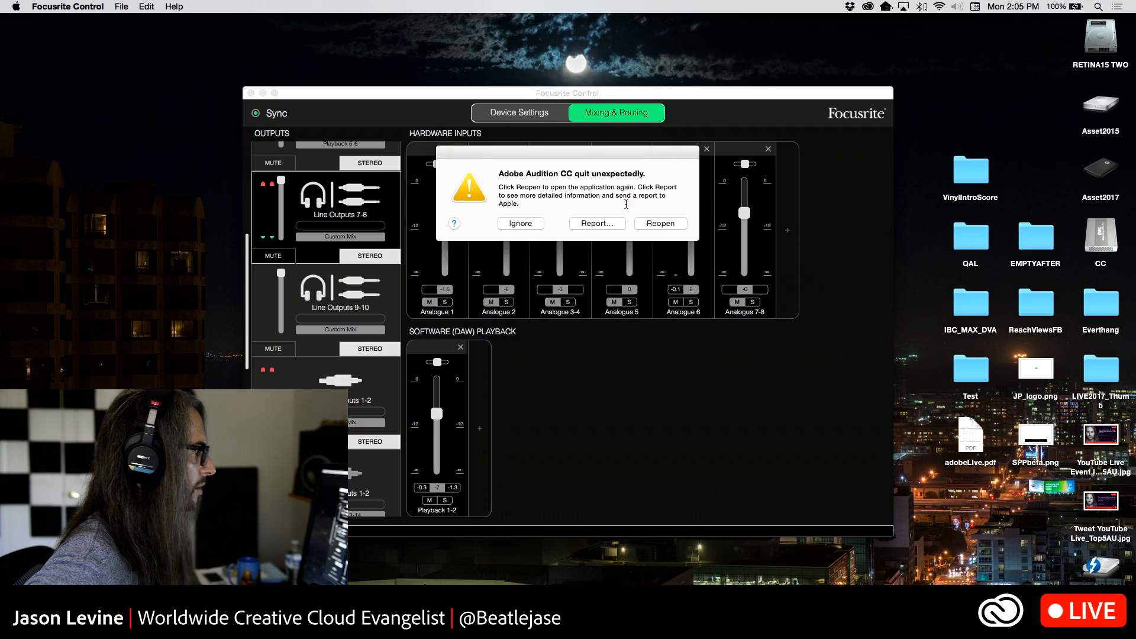
Step: Dismiss the crash report and delete the previous session's recovery data when the application restarts
{"action": "left_click", "coordinate": [522, 223]}
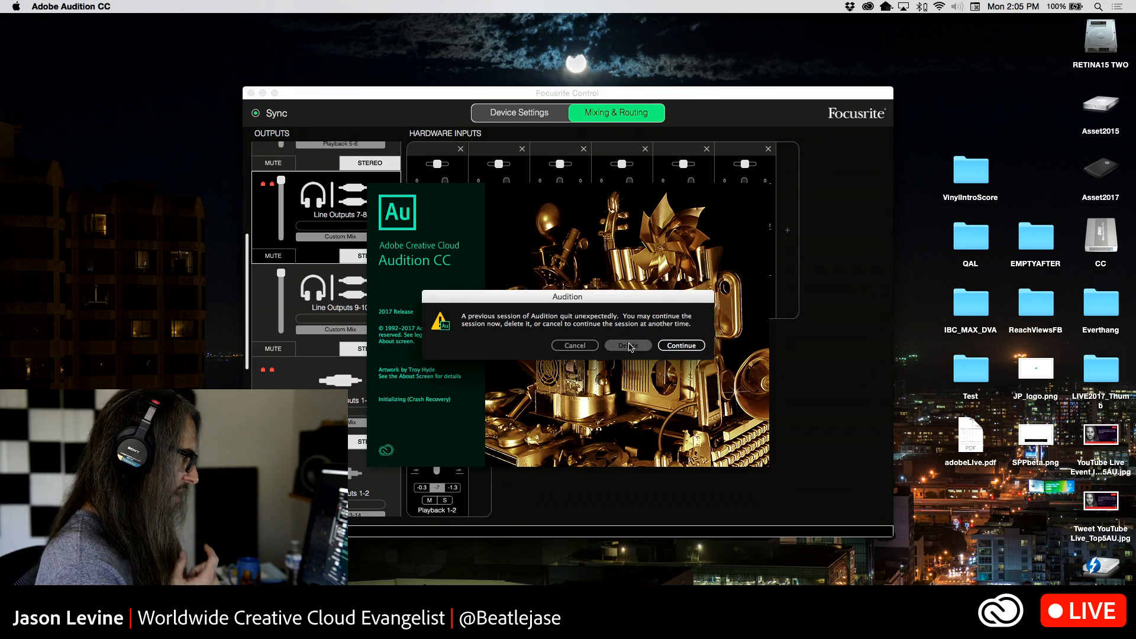
{"action": "left_click", "coordinate": [628, 345]}
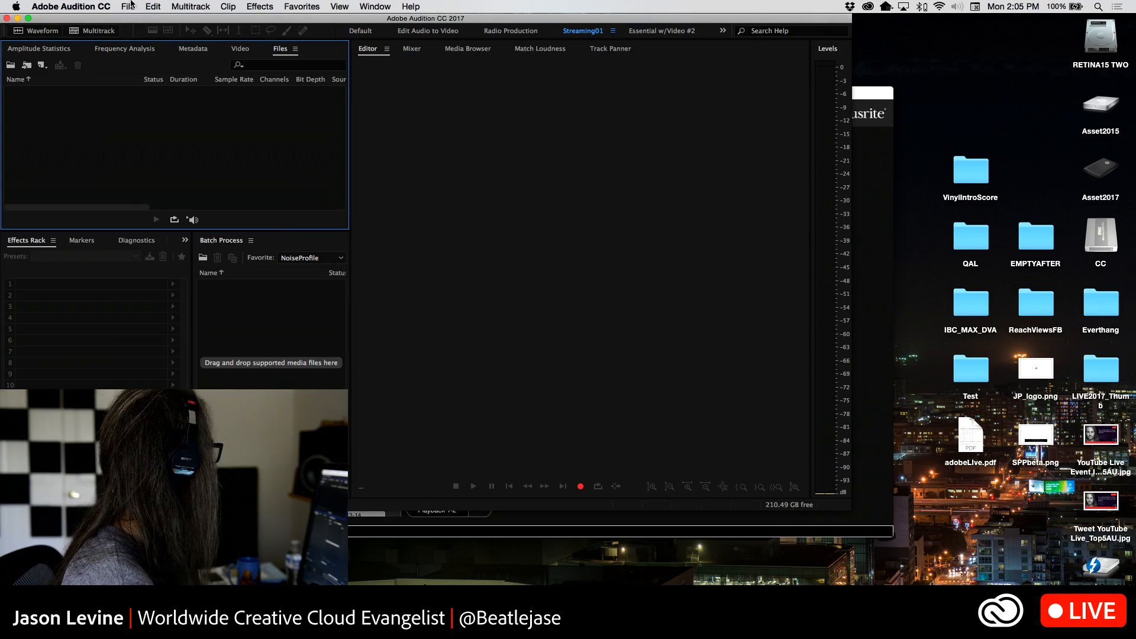
Step: Open the session BIAS_IveGotABaldSpot_06_SndWrks.sesx from the Ive Got A Bald Spot folder
{"action": "left_click", "coordinate": [129, 6]}
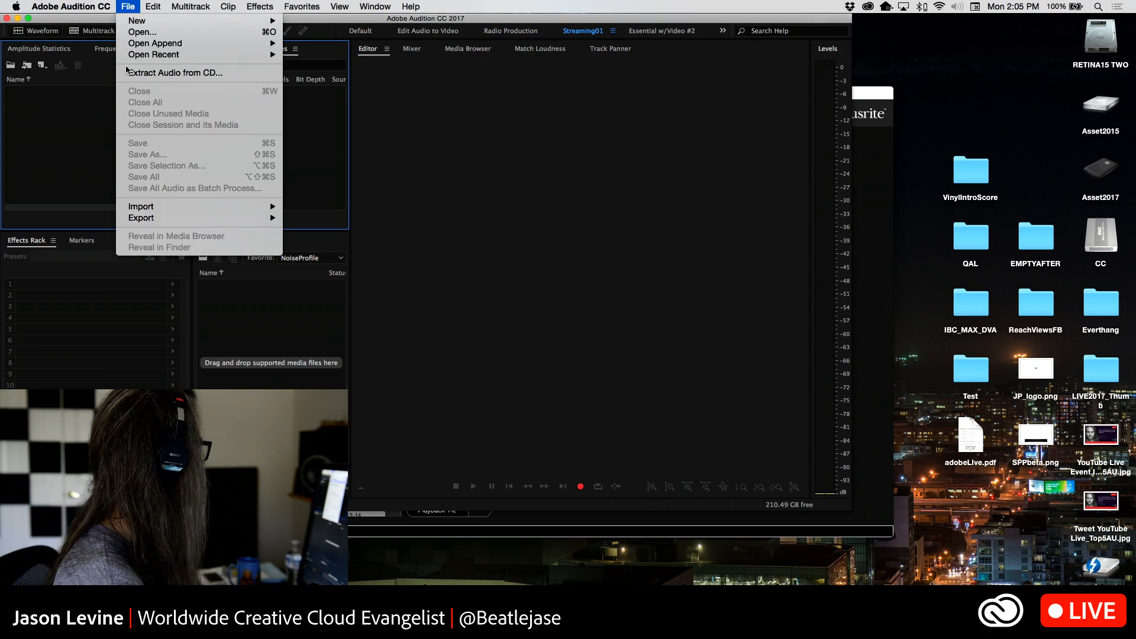
{"action": "left_click", "coordinate": [145, 33]}
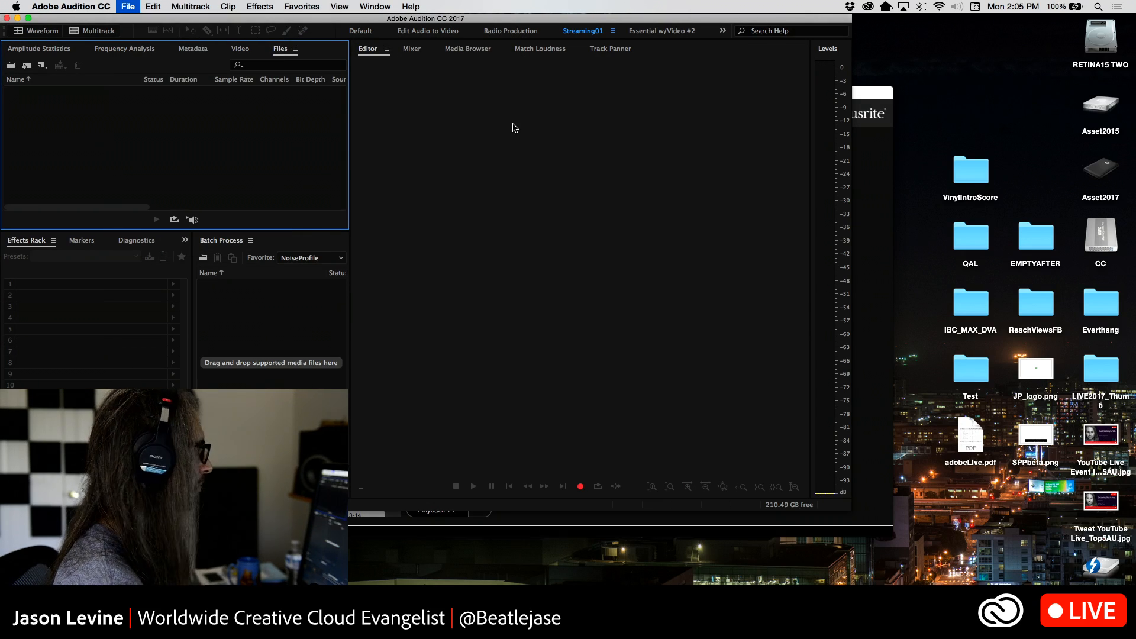
{"action": "left_click", "coordinate": [567, 119]}
{"action": "left_click", "coordinate": [572, 131]}
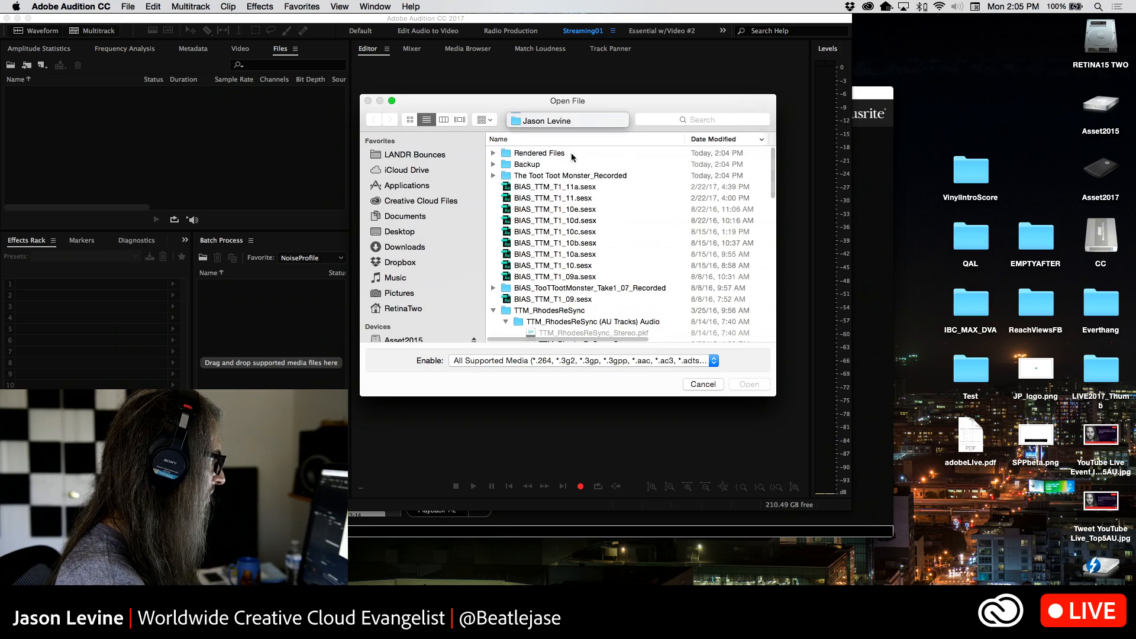
{"action": "left_click", "coordinate": [493, 154]}
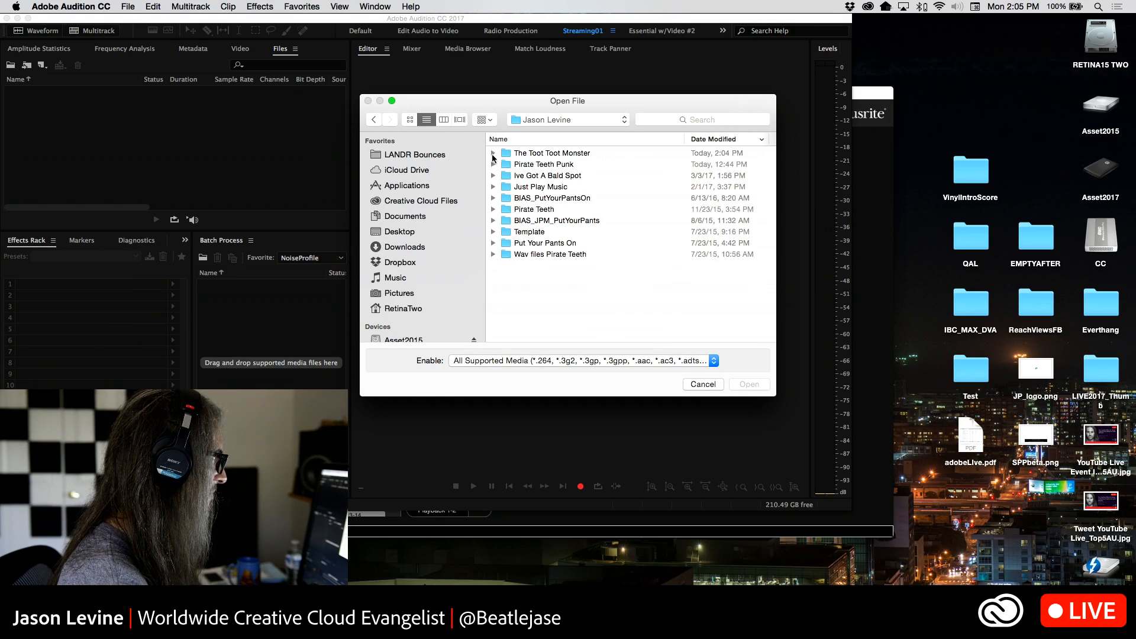
{"action": "left_click", "coordinate": [494, 176]}
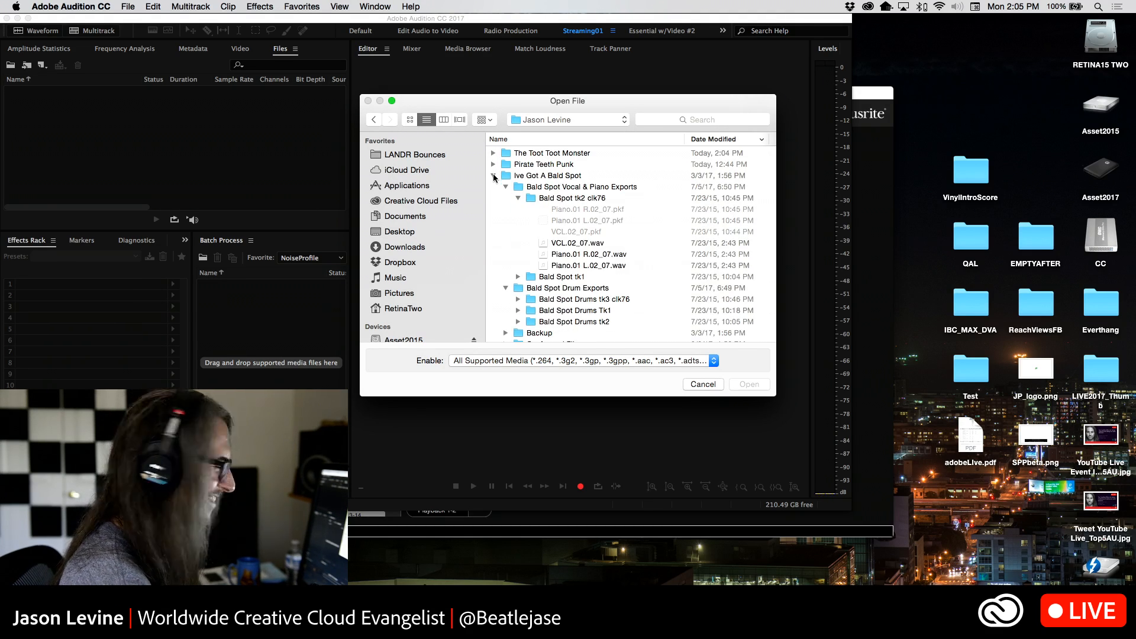
{"action": "scroll", "coordinate": [568, 237], "scroll_direction": "down", "scroll_amount": 5}
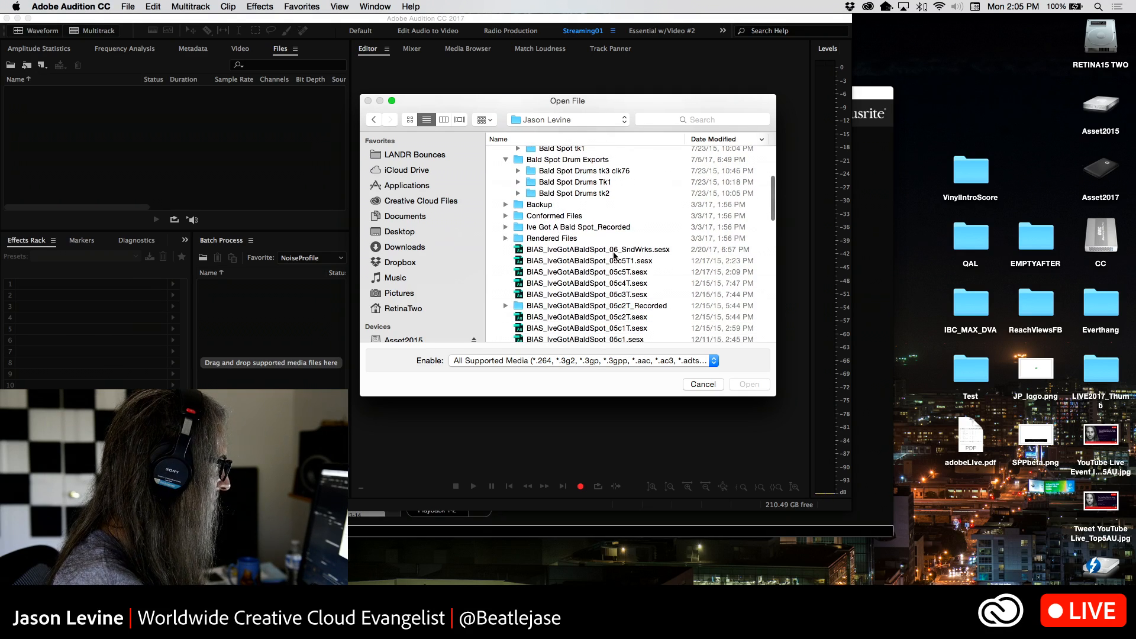
{"action": "left_click", "coordinate": [610, 250]}
{"action": "left_click", "coordinate": [749, 383]}
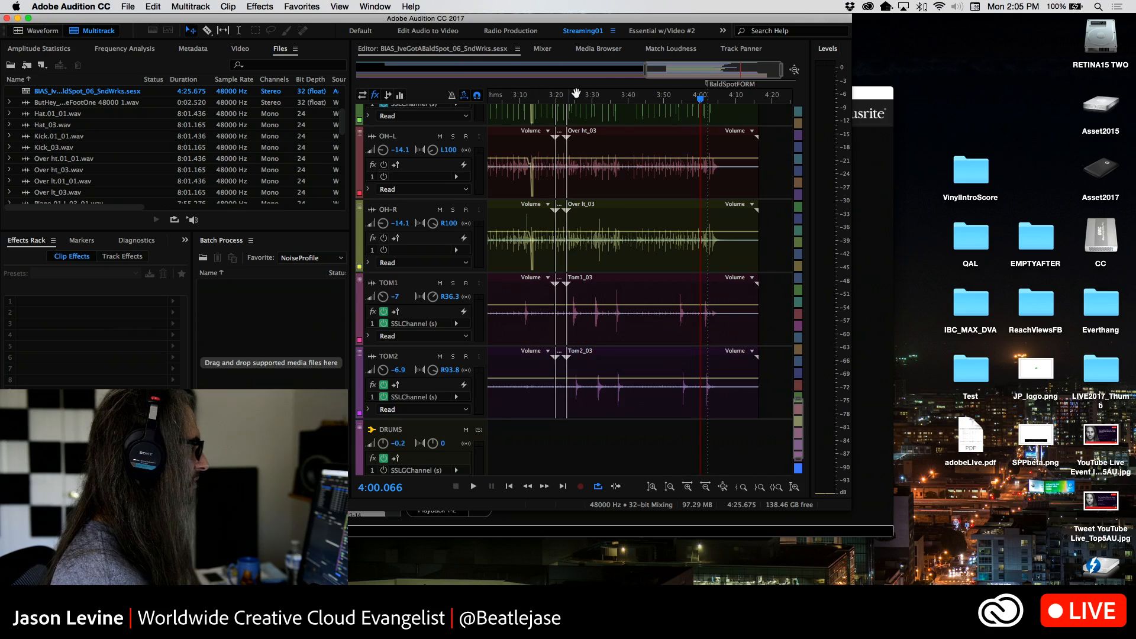
Step: In the mixer, switch off the Master track's effects rack and remove its Sonarworks and IMPusher effects
{"action": "left_click", "coordinate": [542, 49]}
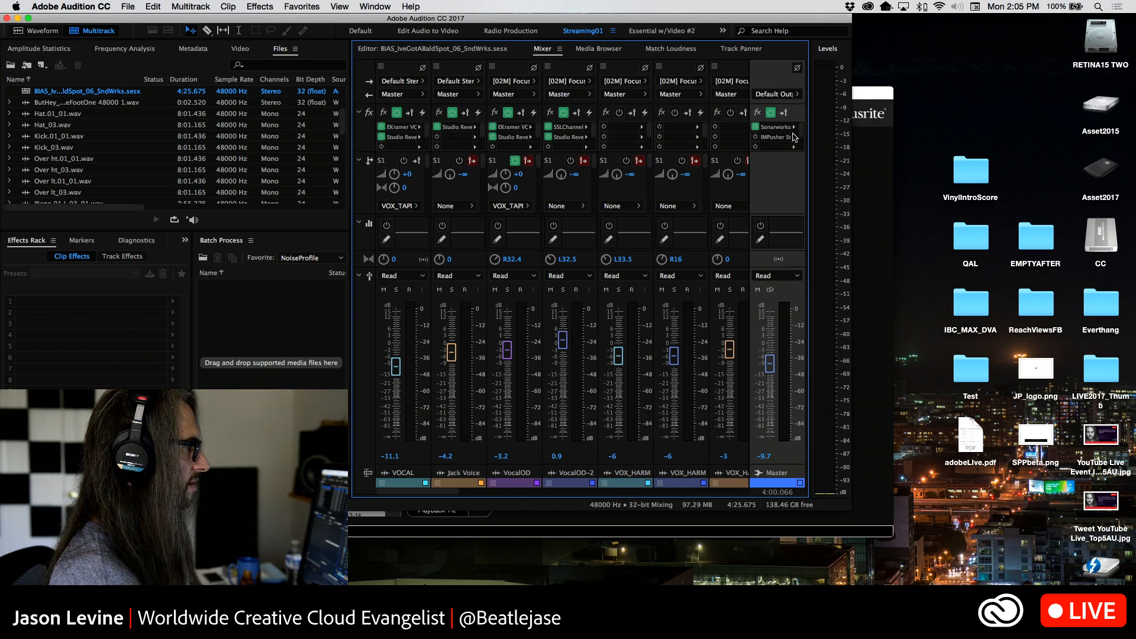
{"action": "left_click", "coordinate": [770, 114]}
{"action": "left_click", "coordinate": [794, 128]}
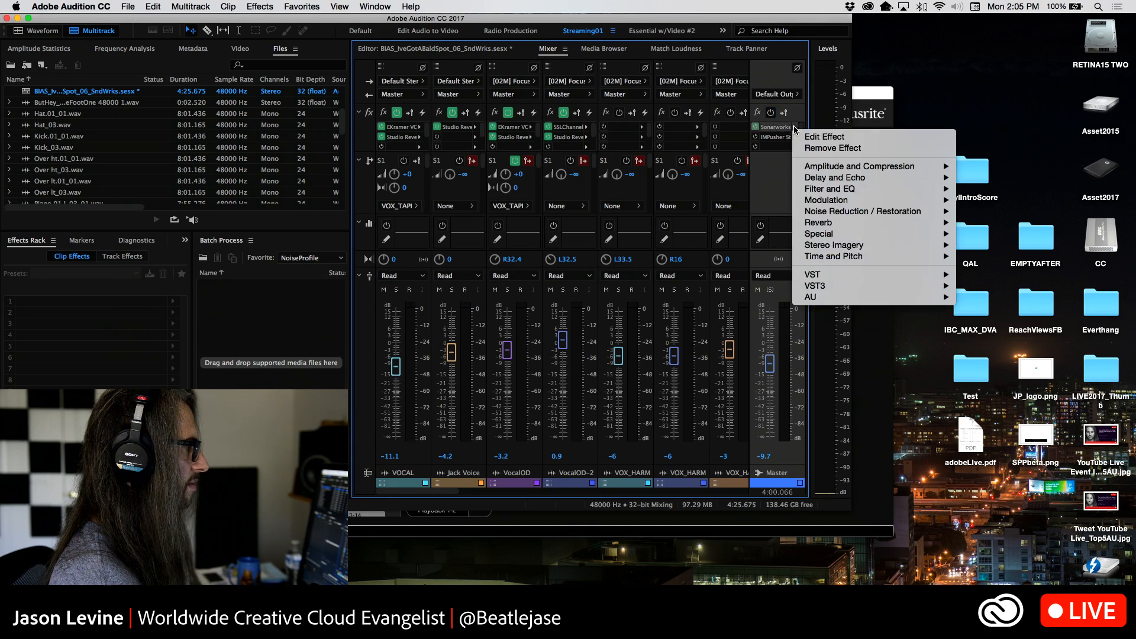
{"action": "left_click", "coordinate": [786, 139]}
{"action": "left_click", "coordinate": [793, 140]}
{"action": "left_click", "coordinate": [808, 158]}
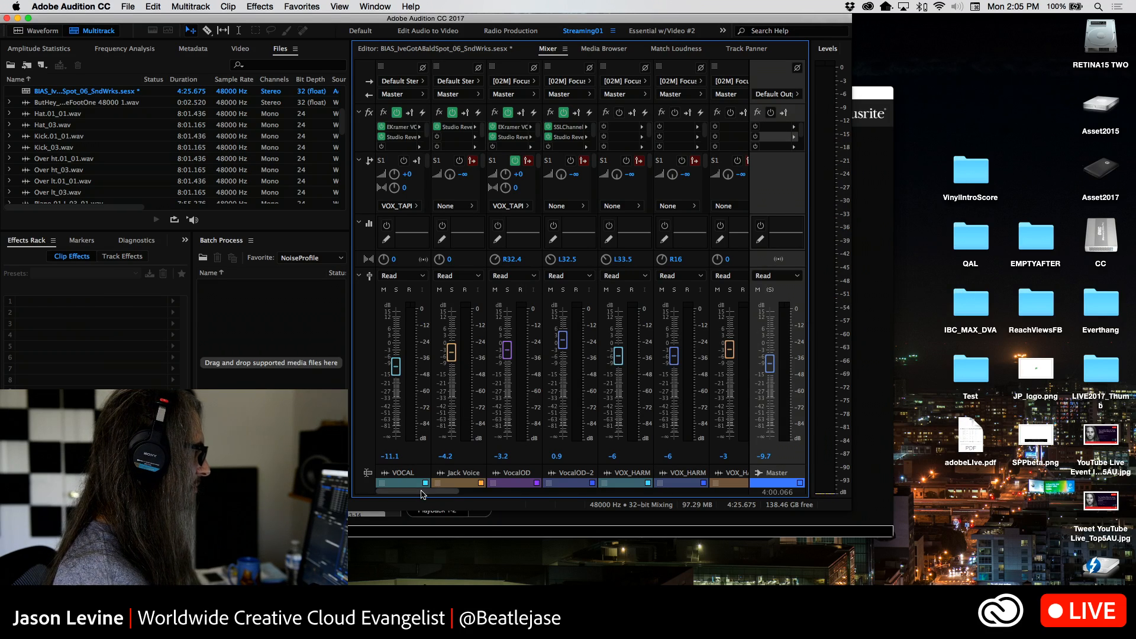
Step: Bring the vocal tracks into view in the multitrack editor, place the playhead at about 3:18 and solo the AAHs bus
{"action": "left_click", "coordinate": [411, 48]}
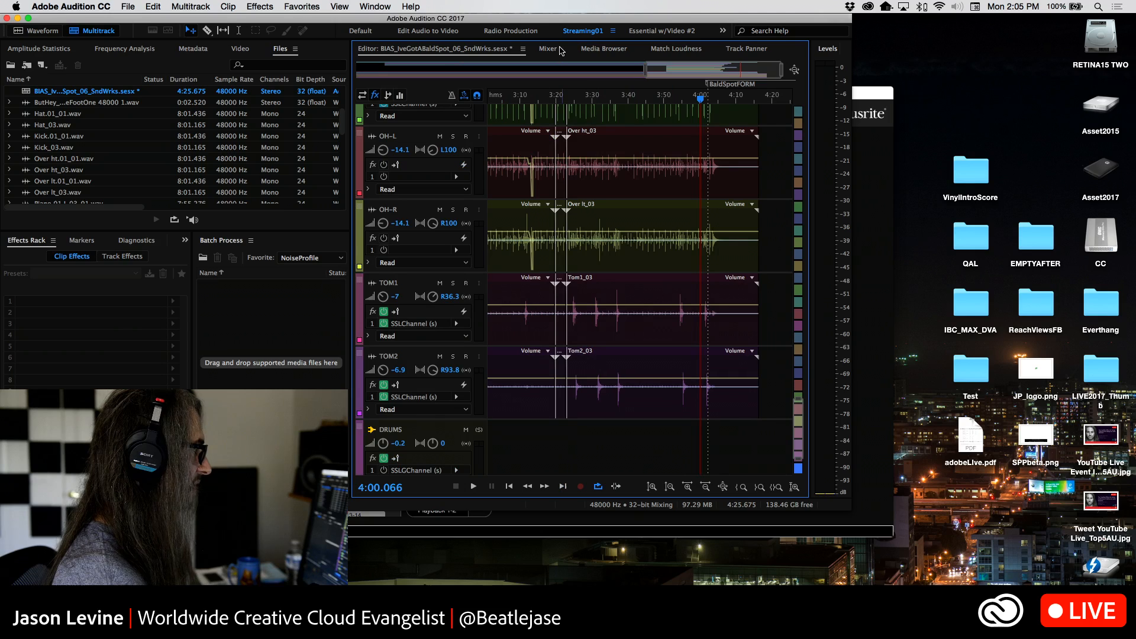
{"action": "left_click", "coordinate": [644, 71]}
{"action": "left_click_drag", "start_coordinate": [649, 72], "coordinate": [818, 148]}
{"action": "left_click_drag", "start_coordinate": [797, 399], "coordinate": [798, 151]}
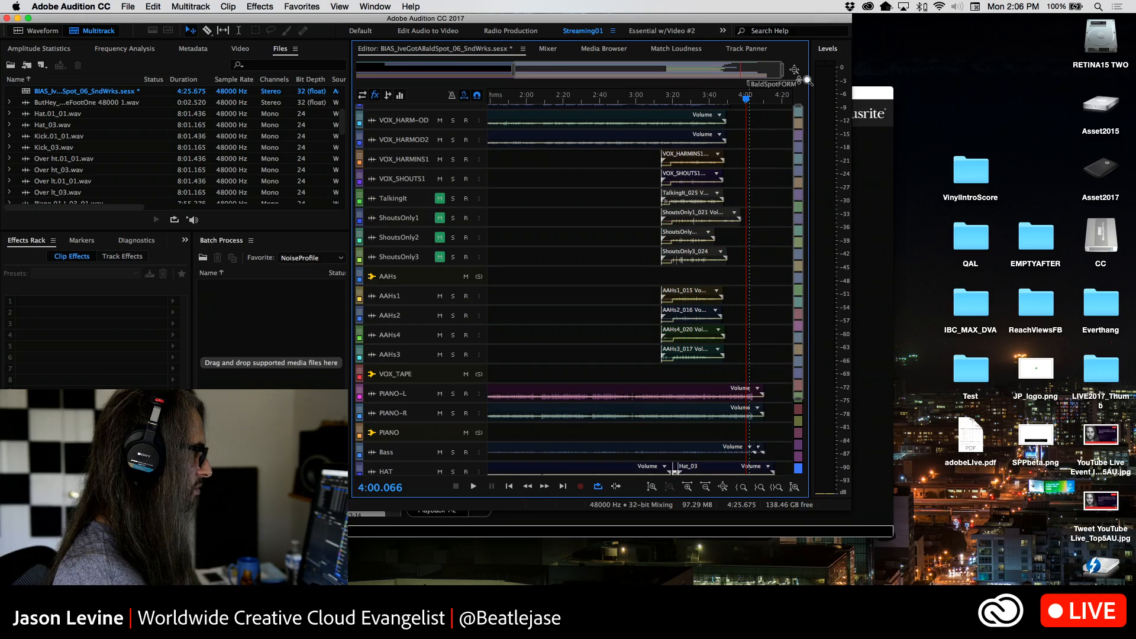
{"action": "left_click", "coordinate": [665, 100]}
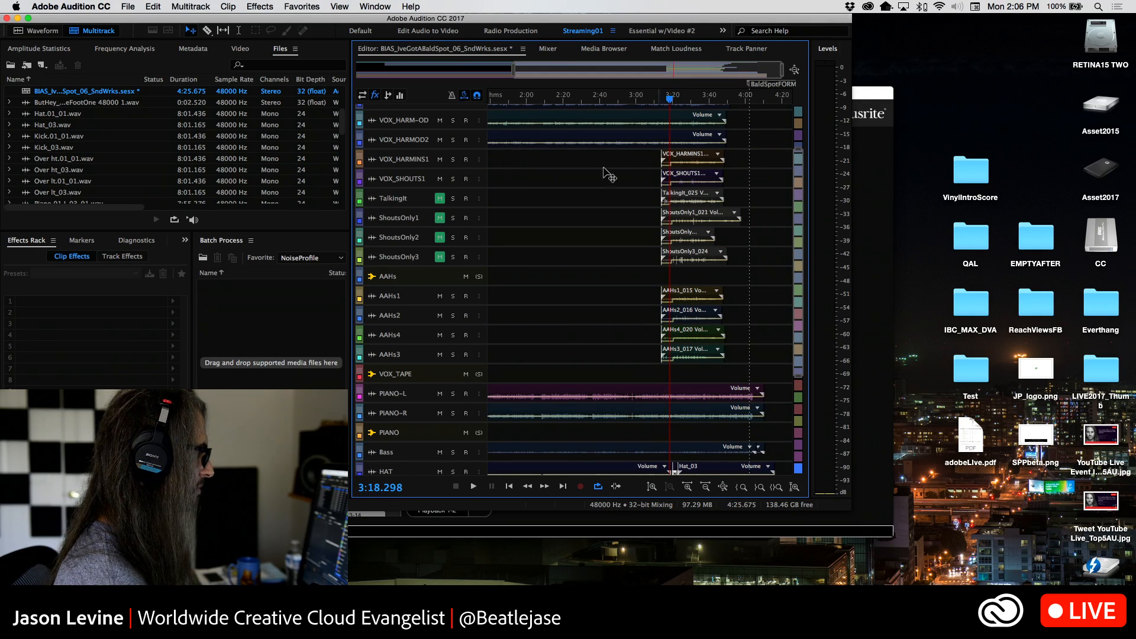
{"action": "left_click", "coordinate": [479, 276]}
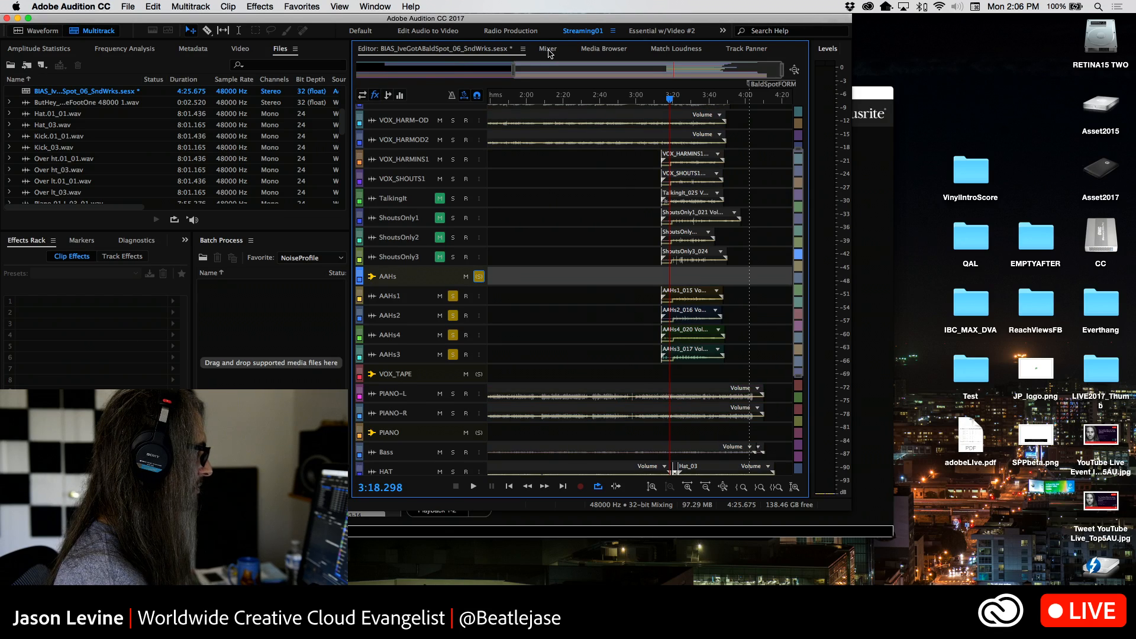
Step: Remove the SSLGChannel and TSAR-1R effects from the AAHs bus in the mixer
{"action": "left_click", "coordinate": [549, 50]}
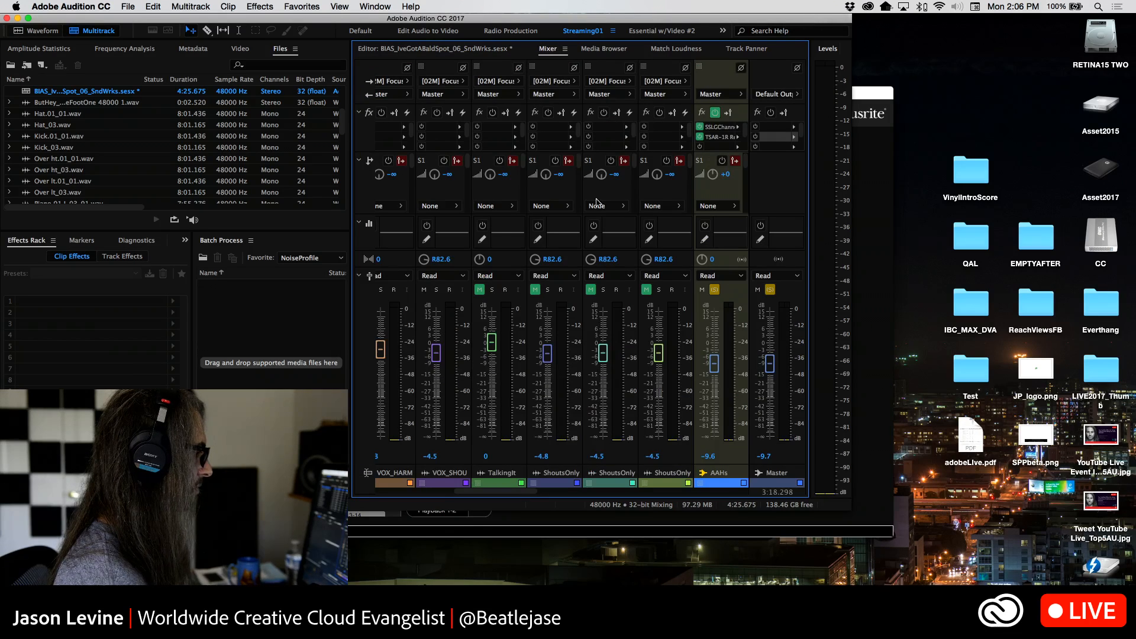
{"action": "right_click", "coordinate": [735, 139]}
{"action": "left_click", "coordinate": [769, 148]}
{"action": "right_click", "coordinate": [737, 137]}
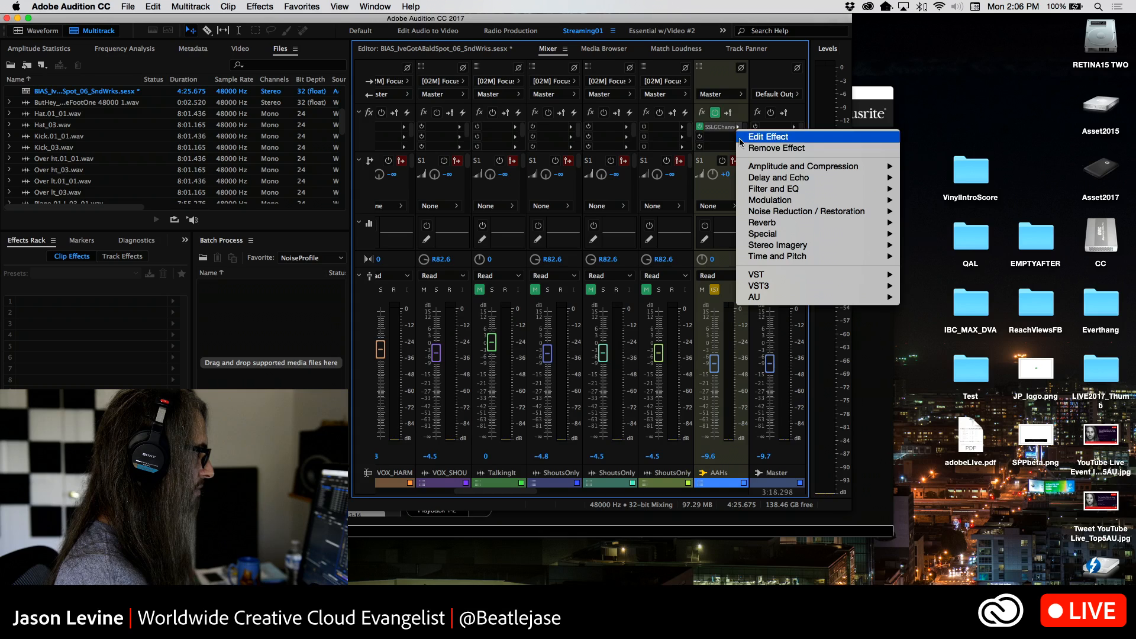
{"action": "left_click", "coordinate": [541, 94]}
Step: Play the soloed AAHs from the multitrack editor and watch the bus level in the mixer
{"action": "left_click", "coordinate": [474, 50]}
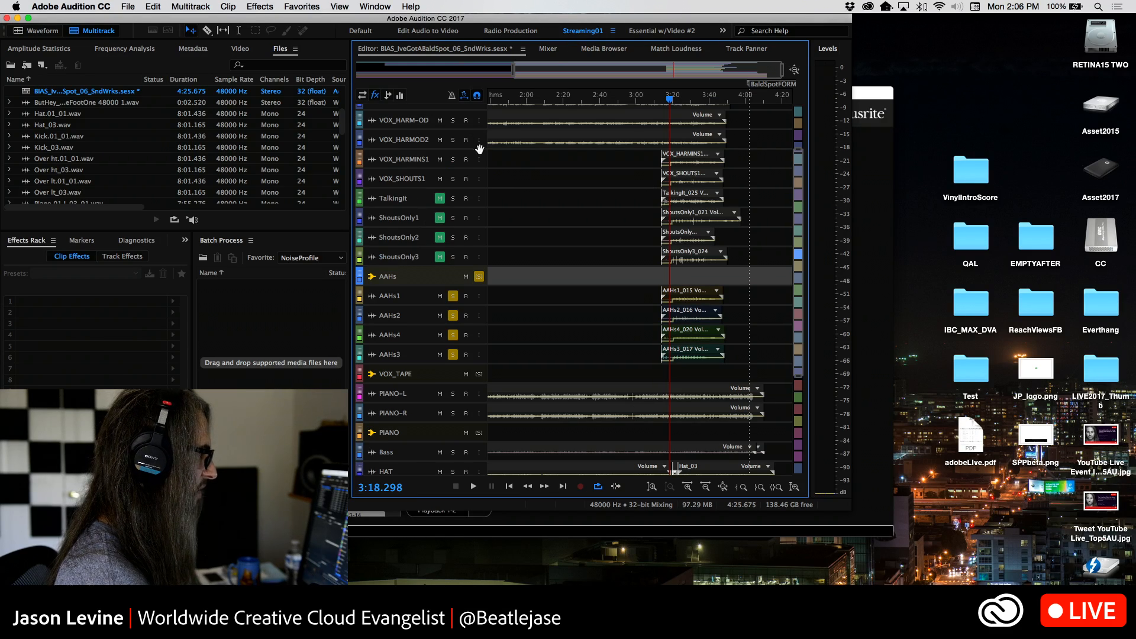
{"action": "key", "text": "space"}
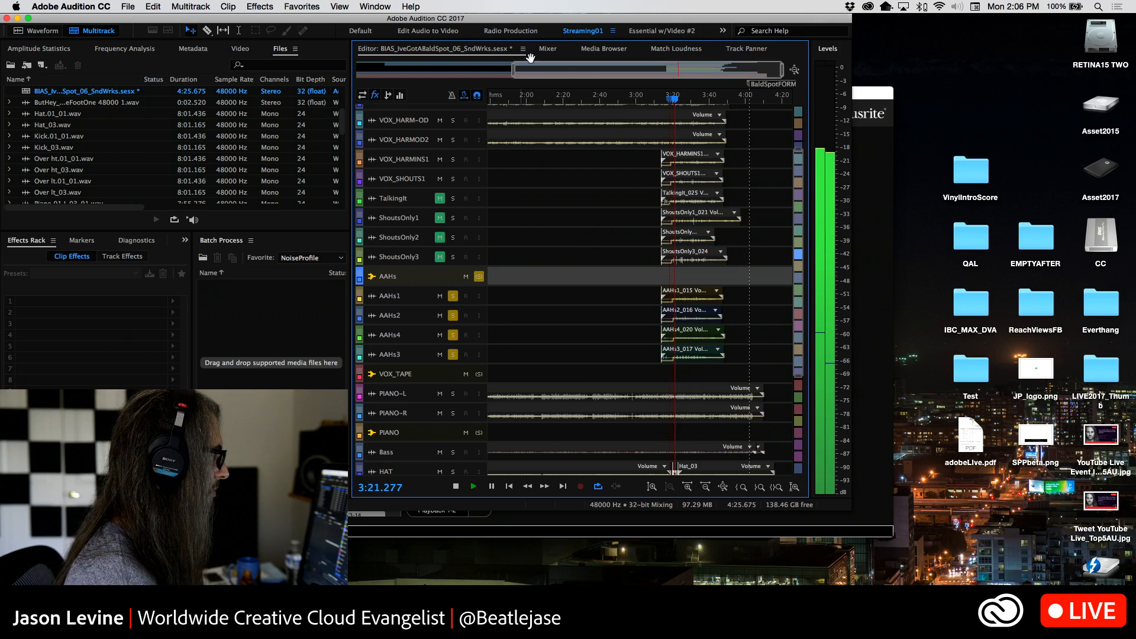
{"action": "left_click", "coordinate": [547, 50]}
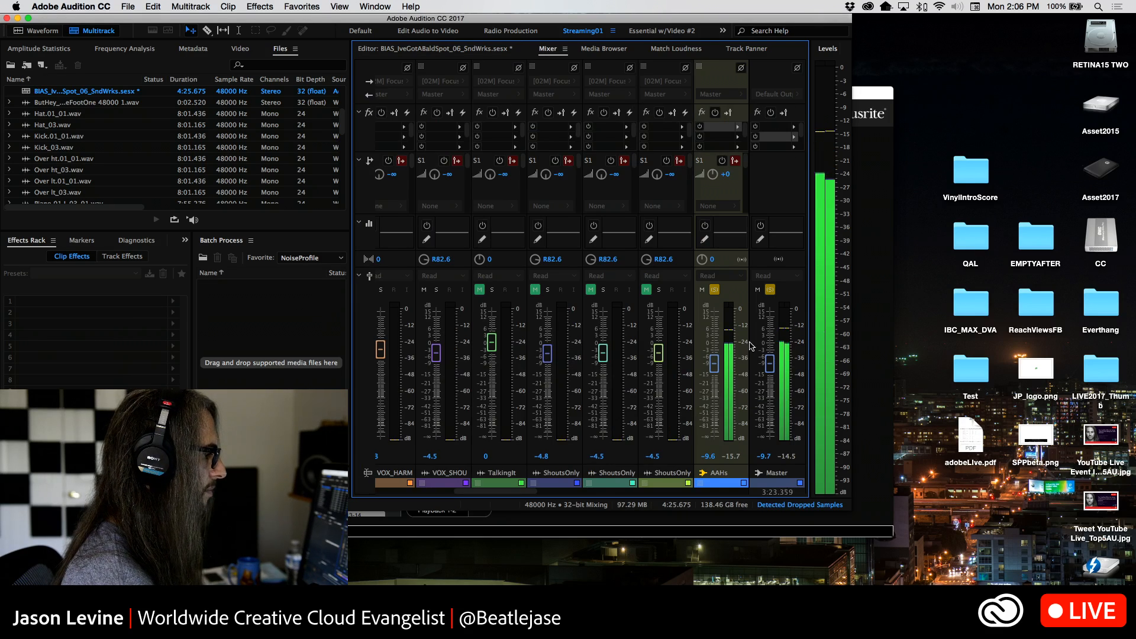
Step: Add a Multiband Compressor to the Master track in the mixer and lower its limiter margin to about -2.3 dB
{"action": "left_click_drag", "start_coordinate": [530, 491], "coordinate": [760, 494]}
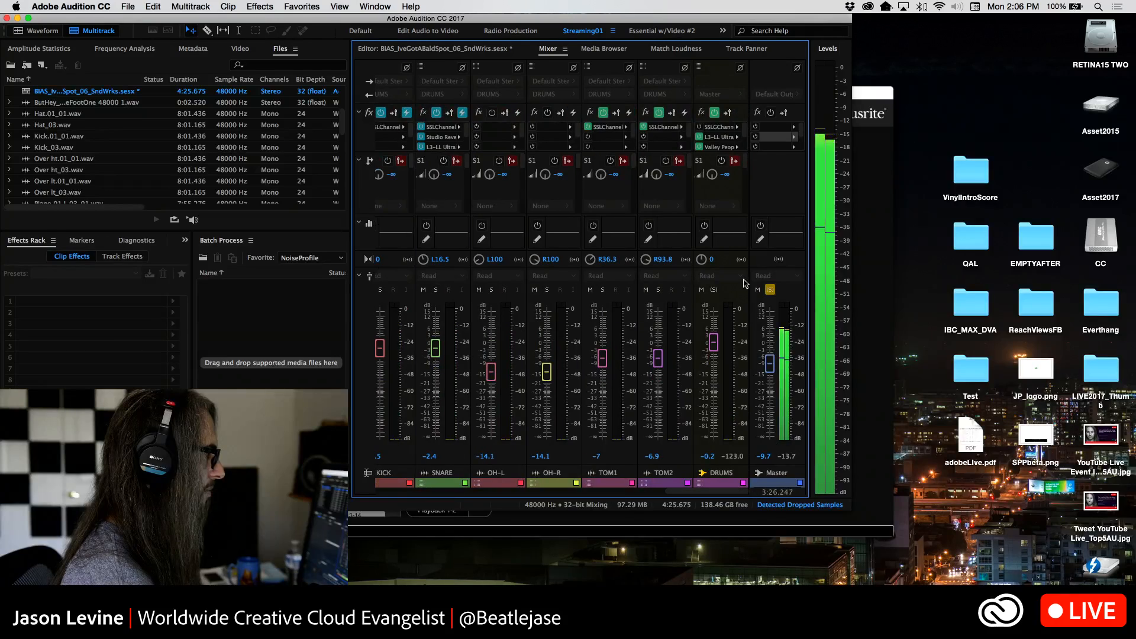
{"action": "left_click", "coordinate": [793, 128]}
{"action": "mouse_move", "coordinate": [923, 167]}
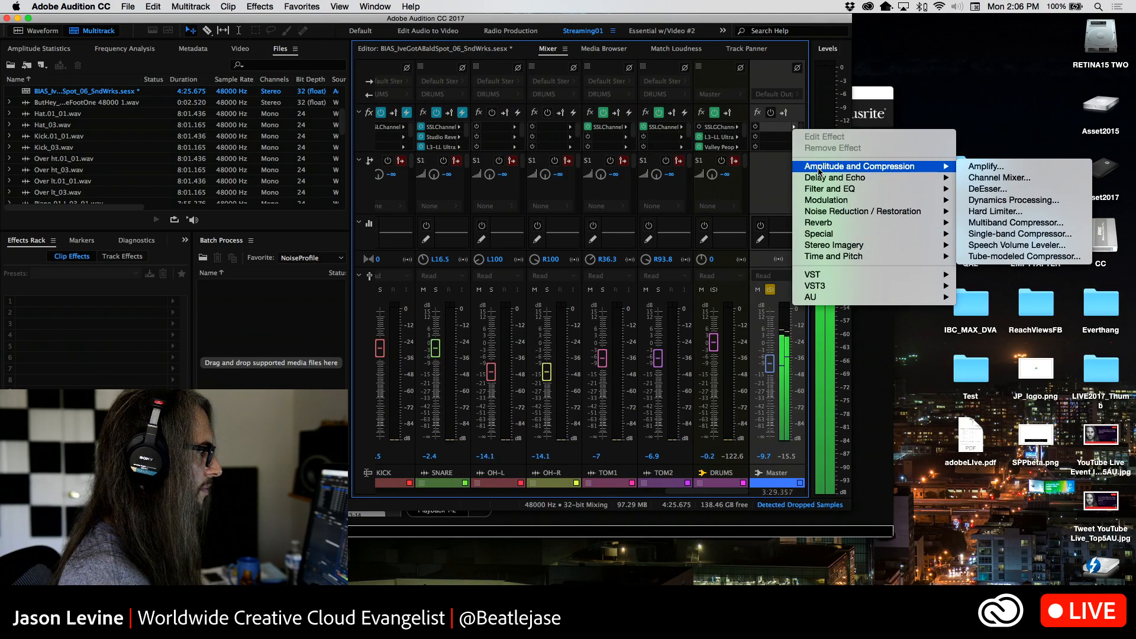
{"action": "left_click", "coordinate": [1029, 228]}
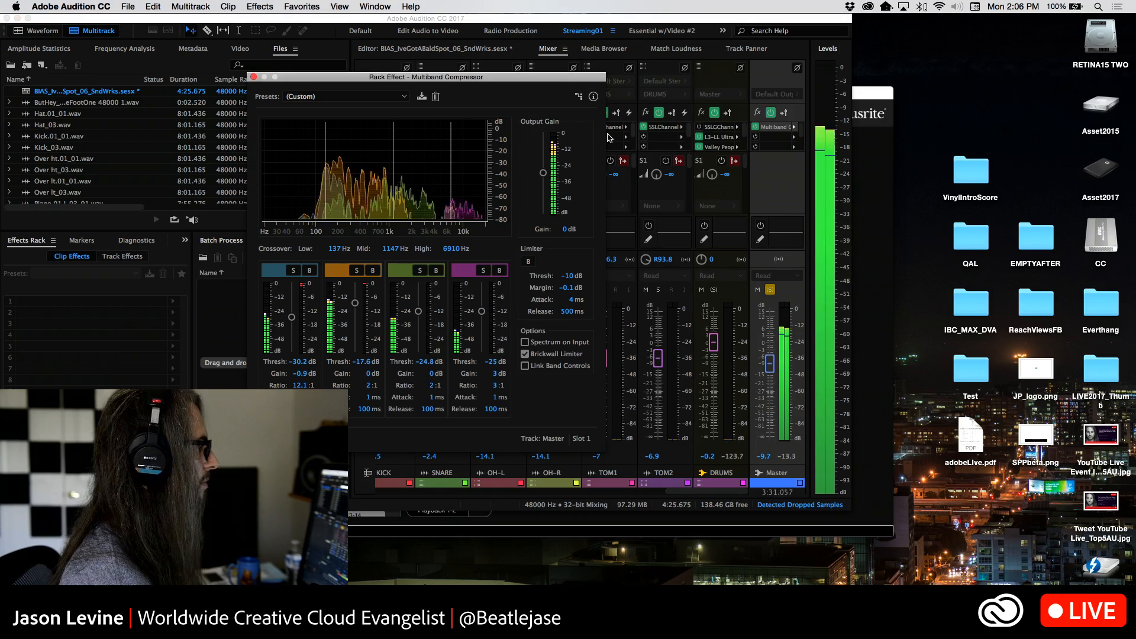
{"action": "left_click_drag", "start_coordinate": [569, 287], "coordinate": [552, 288]}
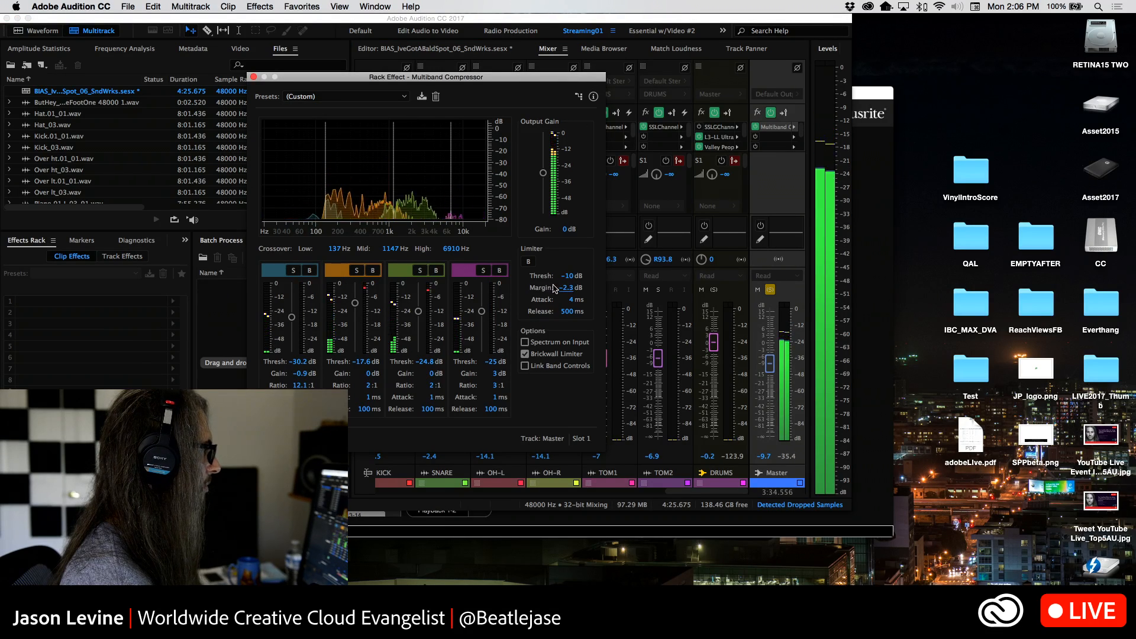
Step: Load the Broadcast preset in the Master track's Multiband Compressor, adjust the limiter margin and close the effect window
{"action": "left_click", "coordinate": [314, 97]}
{"action": "left_click", "coordinate": [315, 118]}
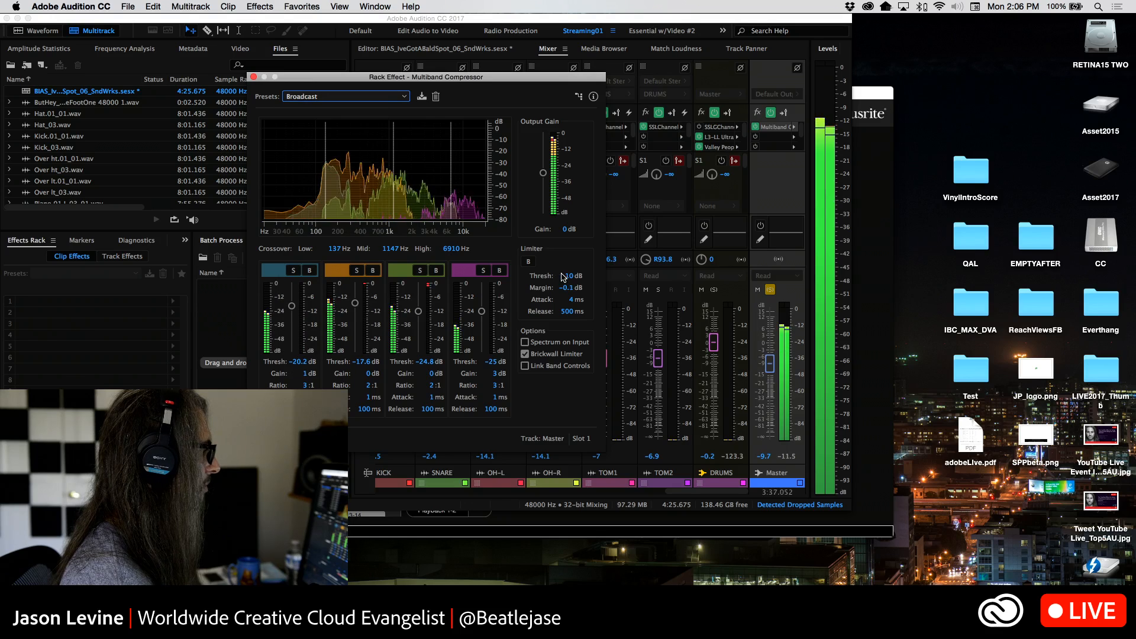
{"action": "left_click_drag", "start_coordinate": [566, 288], "coordinate": [550, 276]}
{"action": "left_click", "coordinate": [254, 77]}
Step: Stop playback in the multitrack editor and move the playhead back to about 3:18.9
{"action": "left_click", "coordinate": [438, 50]}
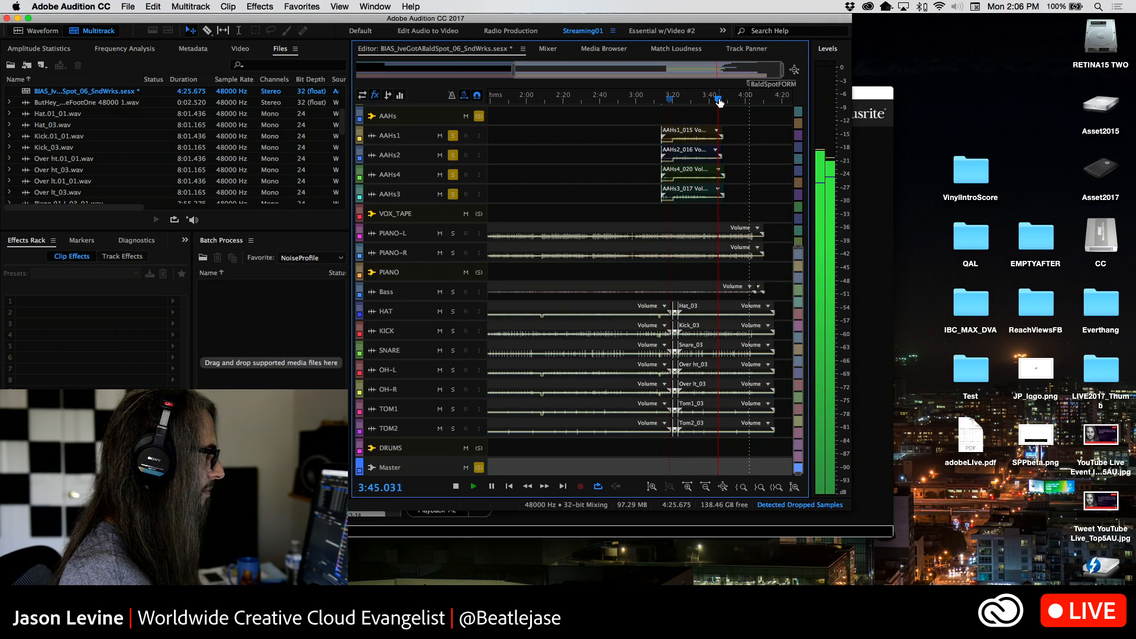
{"action": "key", "text": "space"}
{"action": "left_click_drag", "start_coordinate": [721, 102], "coordinate": [670, 101]}
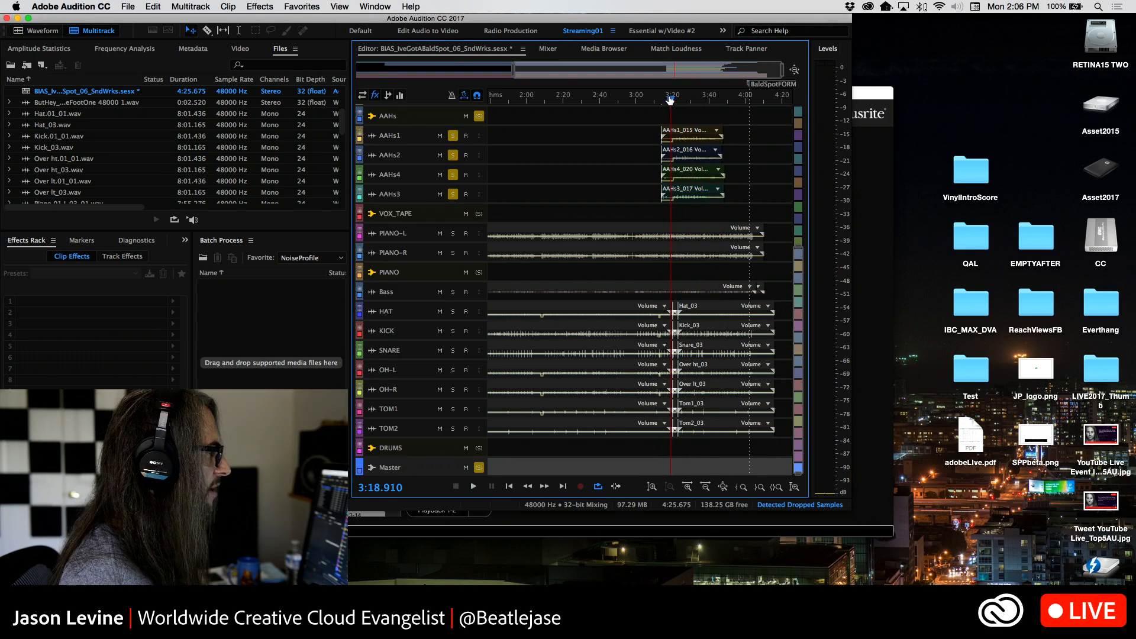
Step: Add a Studio Reverb to the first effect slot of the AAHs bus in the mixer
{"action": "left_click", "coordinate": [548, 50]}
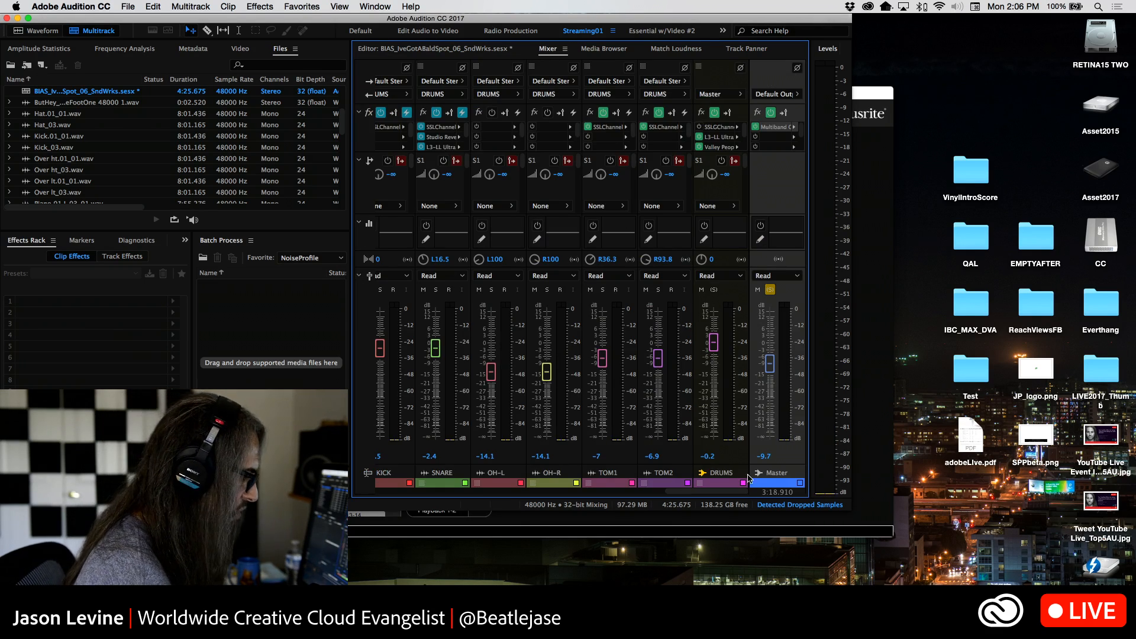
{"action": "left_click_drag", "start_coordinate": [741, 496], "coordinate": [556, 505]}
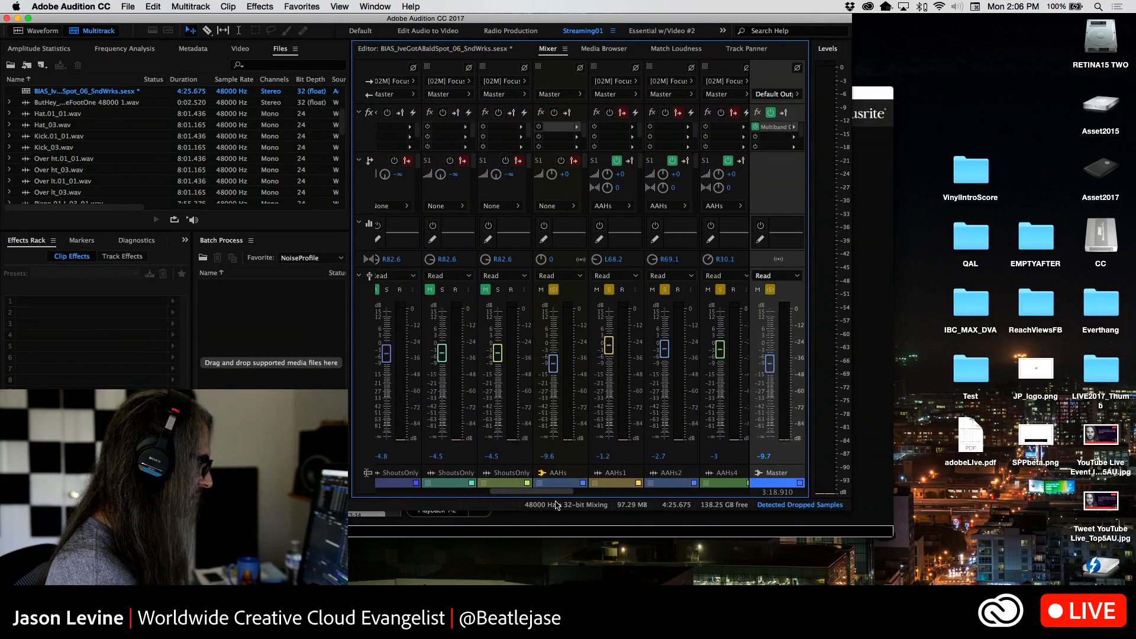
{"action": "left_click", "coordinate": [574, 128]}
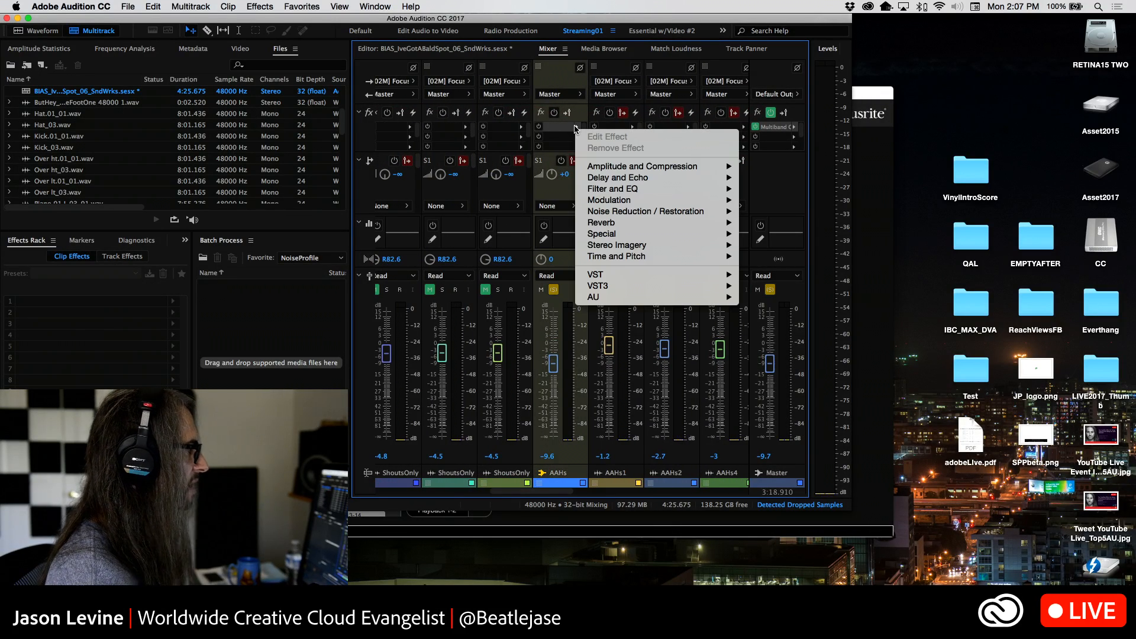
{"action": "mouse_move", "coordinate": [623, 166]}
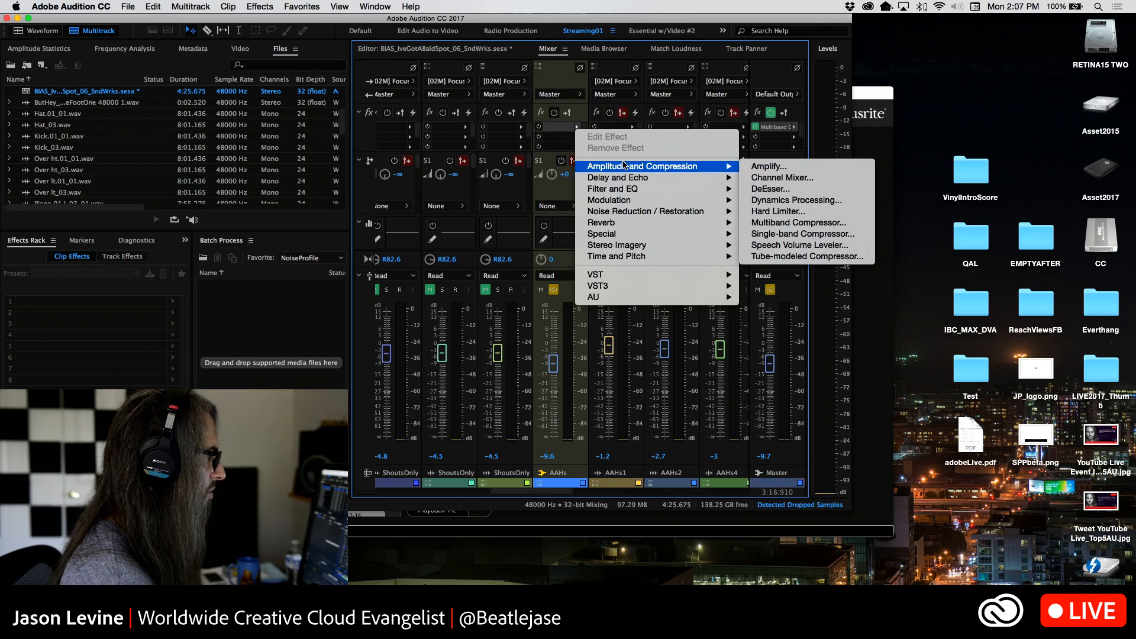
{"action": "mouse_move", "coordinate": [624, 226]}
{"action": "left_click", "coordinate": [781, 256]}
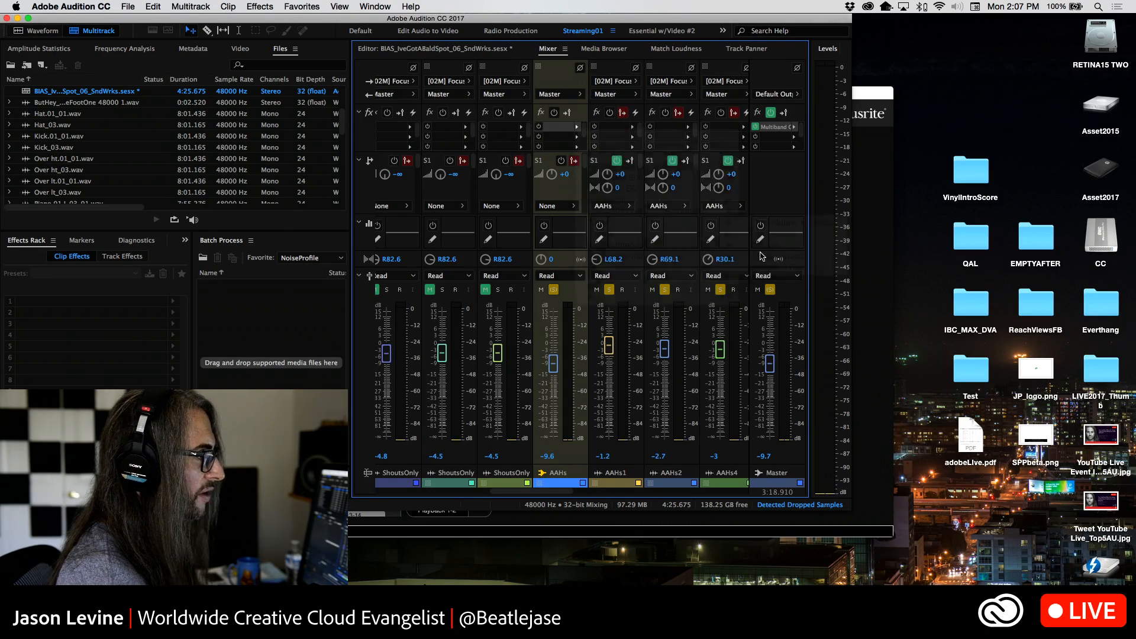
{"action": "left_click_drag", "start_coordinate": [455, 129], "coordinate": [620, 45]}
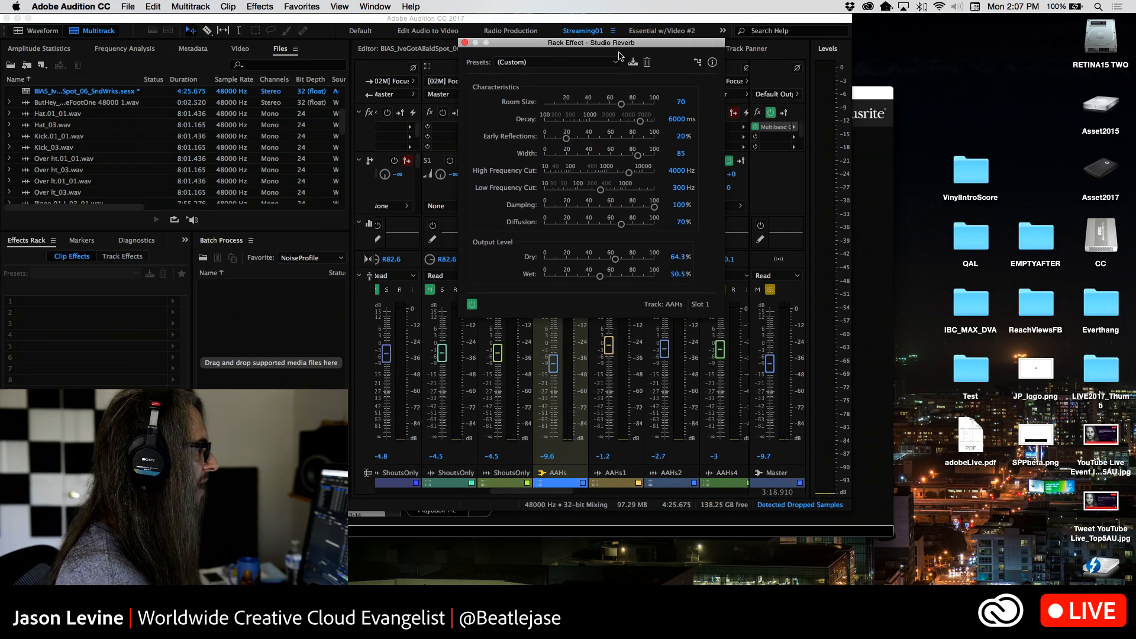
Step: Load the Vocal Reverb (large) preset and set the output levels to 100% dry and 0% wet
{"action": "left_click", "coordinate": [618, 62]}
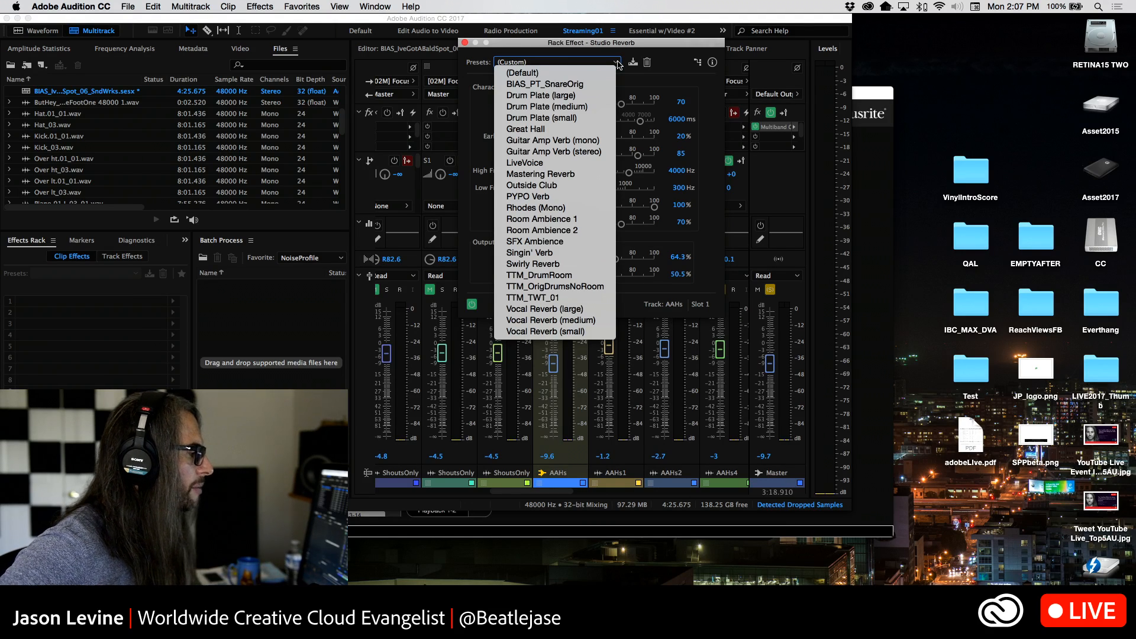
{"action": "left_click", "coordinate": [576, 309]}
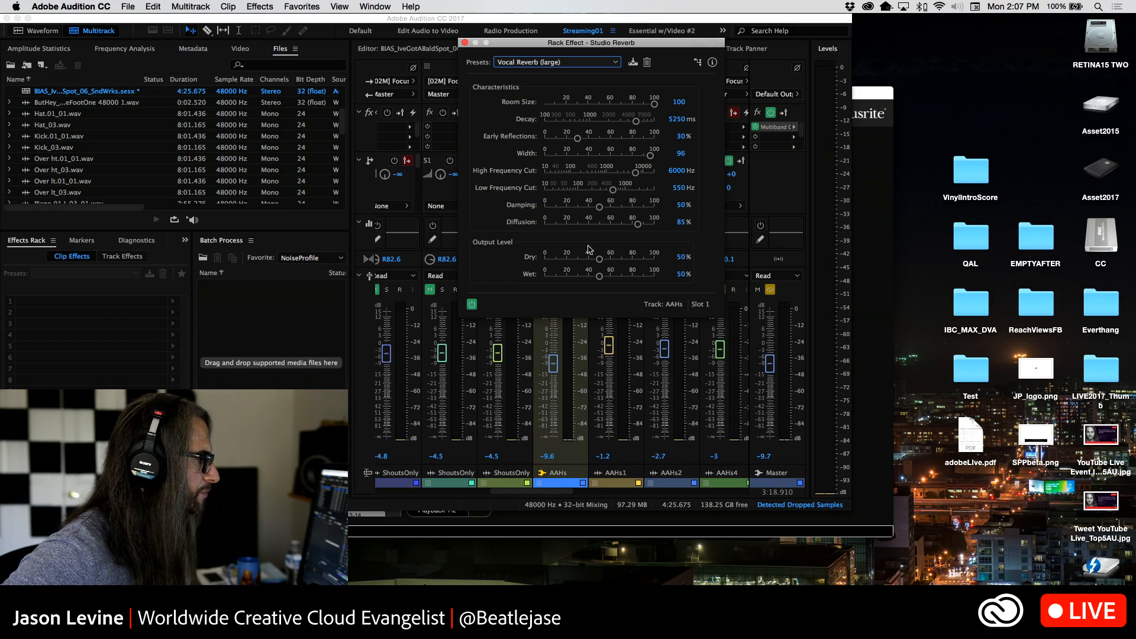
{"action": "left_click_drag", "start_coordinate": [599, 261], "coordinate": [524, 281]}
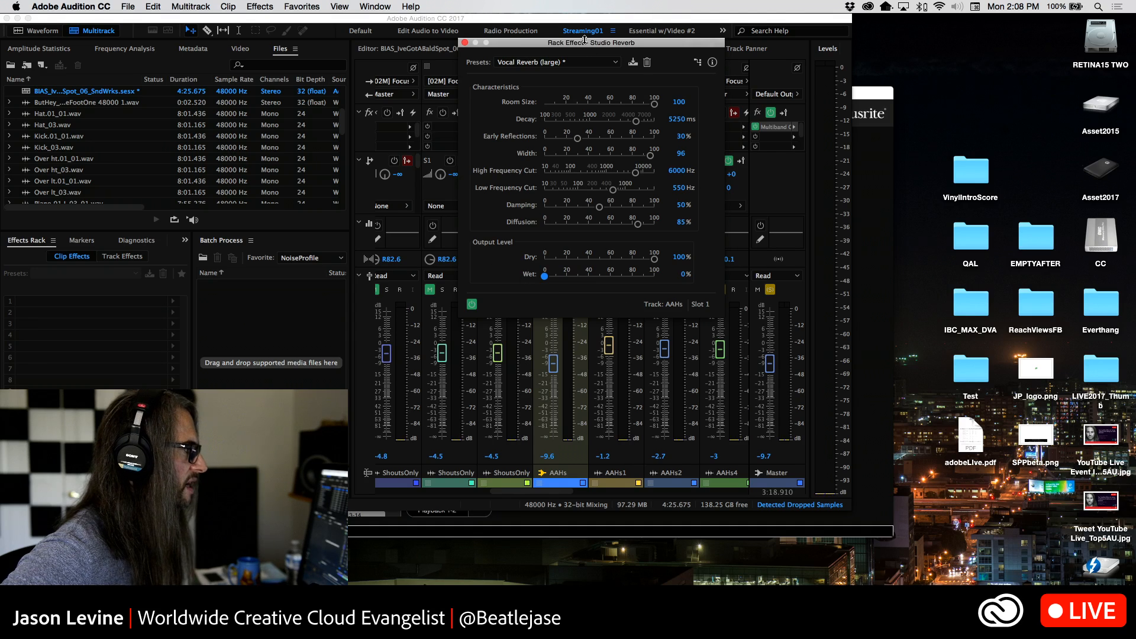
{"action": "left_click_drag", "start_coordinate": [580, 47], "coordinate": [824, 69]}
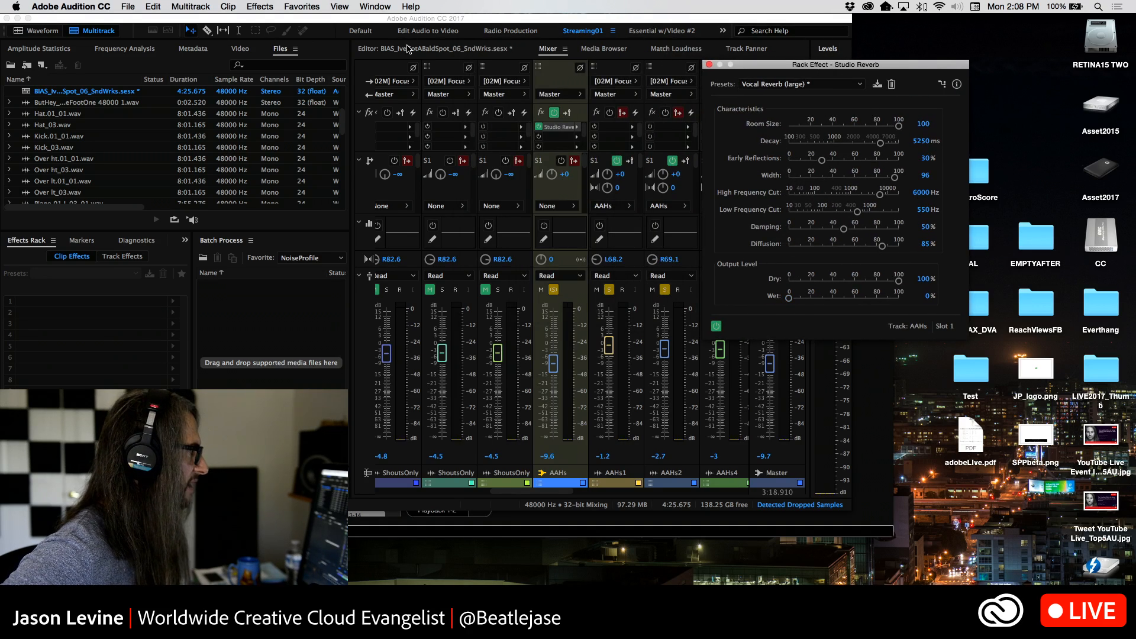
Step: Select a time range across the AAHs clips in the multitrack editor, starting at about 3:19.9, keeping the reverb window clear of it
{"action": "left_click", "coordinate": [407, 48]}
{"action": "key", "text": "t"}
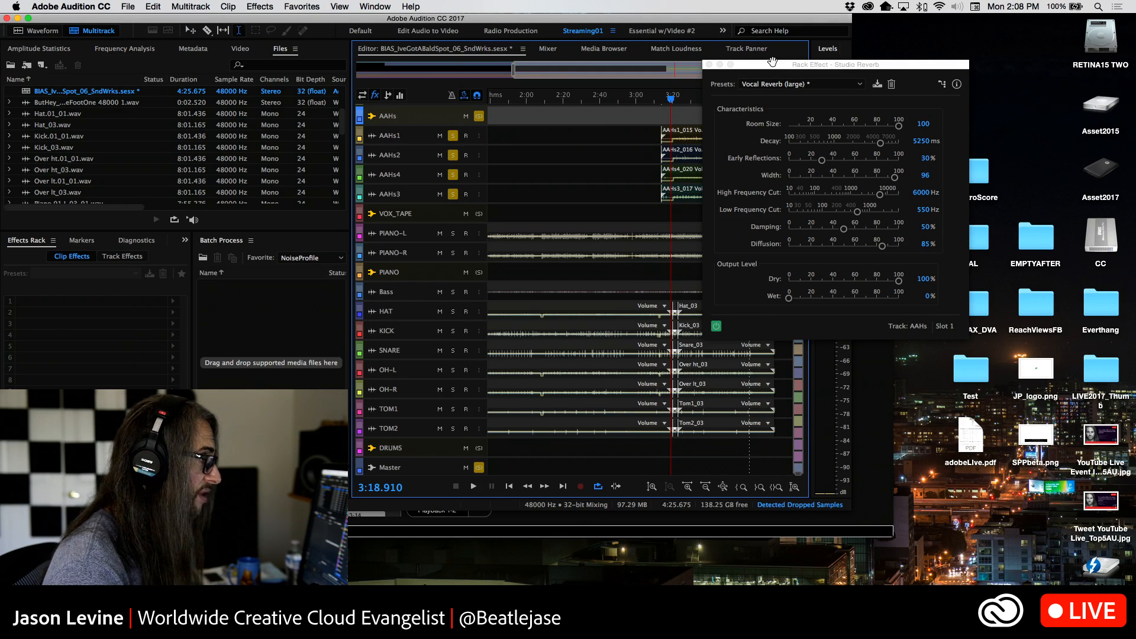
{"action": "left_click_drag", "start_coordinate": [774, 64], "coordinate": [907, 79]}
{"action": "left_click_drag", "start_coordinate": [673, 209], "coordinate": [715, 211]}
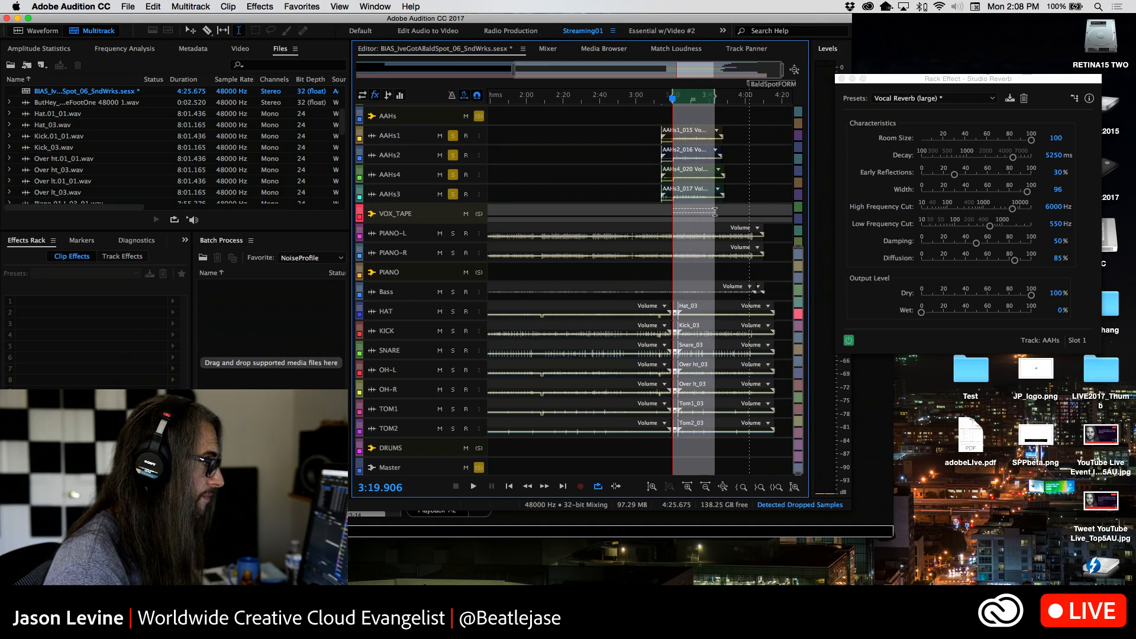
{"action": "left_click_drag", "start_coordinate": [882, 83], "coordinate": [783, 49]}
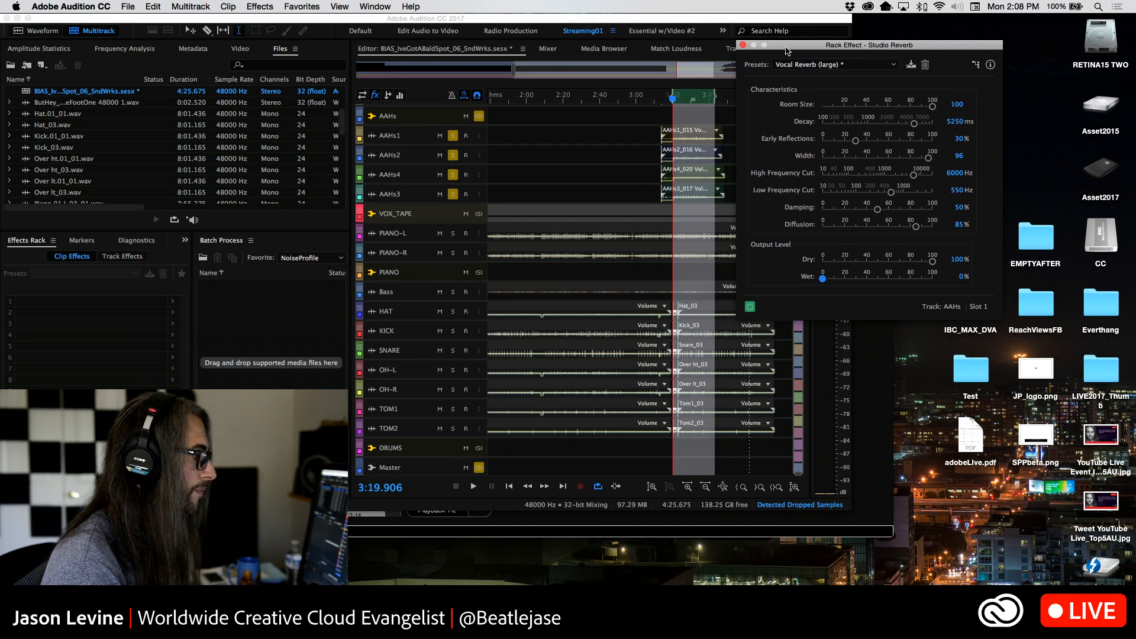
Step: Play the selected range of the soloed AAHs and enlarge the application window
{"action": "key", "text": "space"}
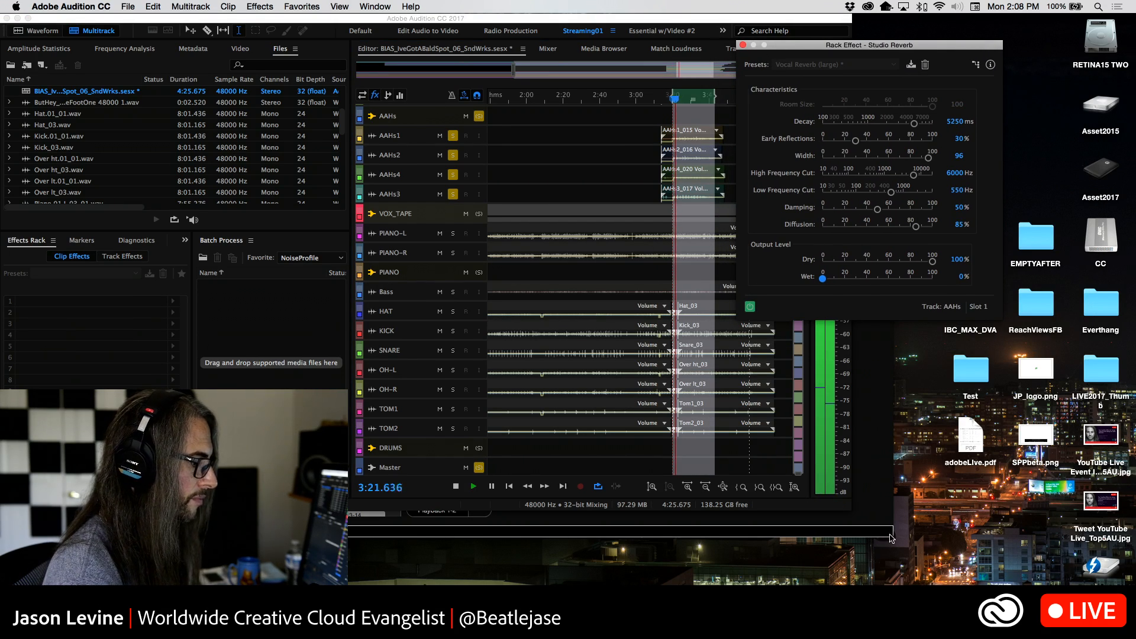
{"action": "left_click", "coordinate": [32, 18]}
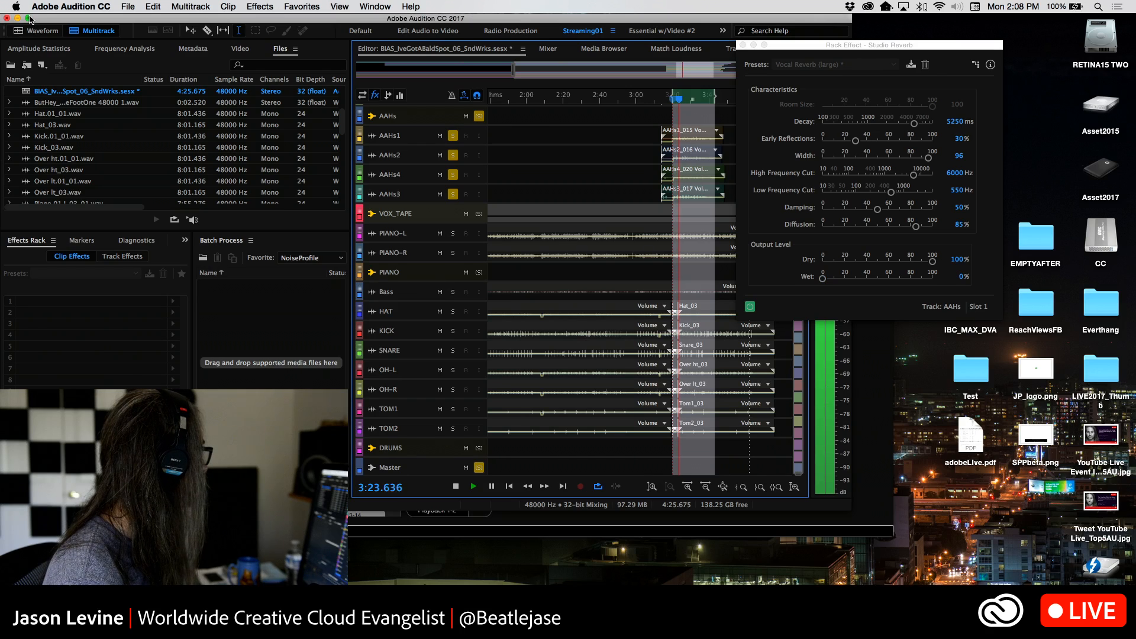
{"action": "double_click", "coordinate": [115, 19]}
Step: Audition the vocal reverb by raising its wet level to 83.7% and lowering its dry level to 0%, and stop playback
{"action": "left_click_drag", "start_coordinate": [822, 278], "coordinate": [916, 280]}
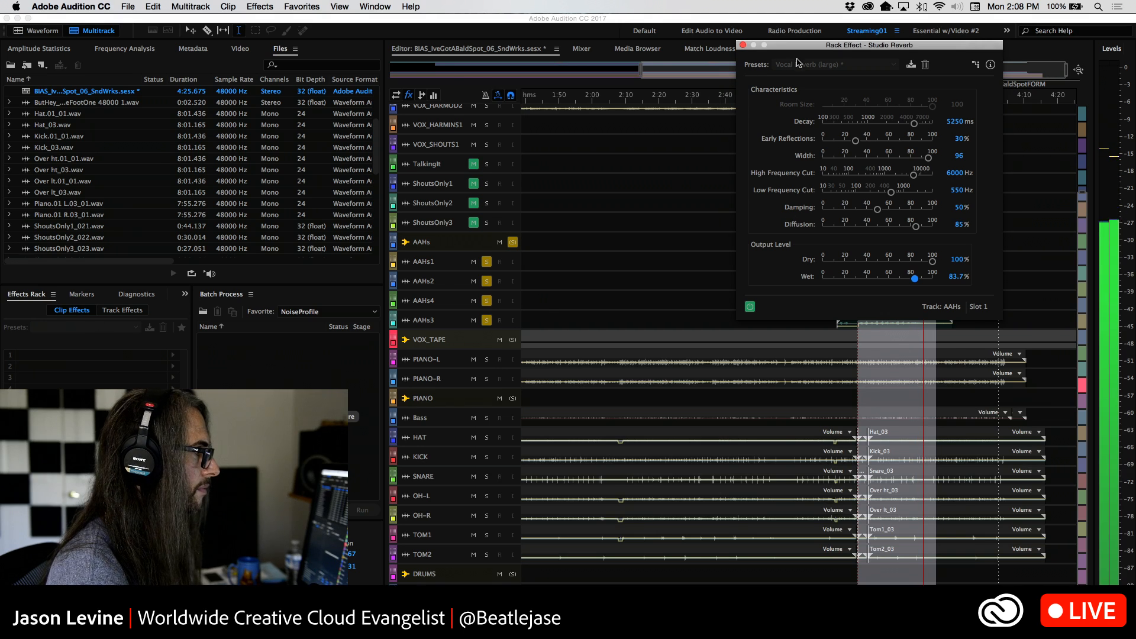
{"action": "left_click_drag", "start_coordinate": [936, 267], "coordinate": [790, 269]}
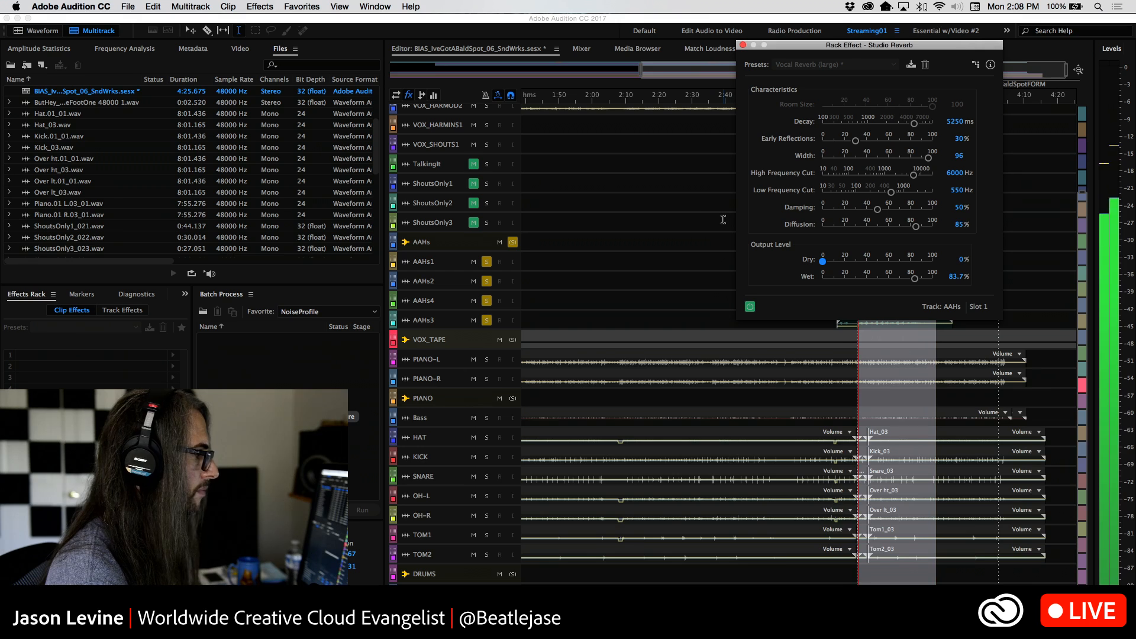
{"action": "key", "text": "space"}
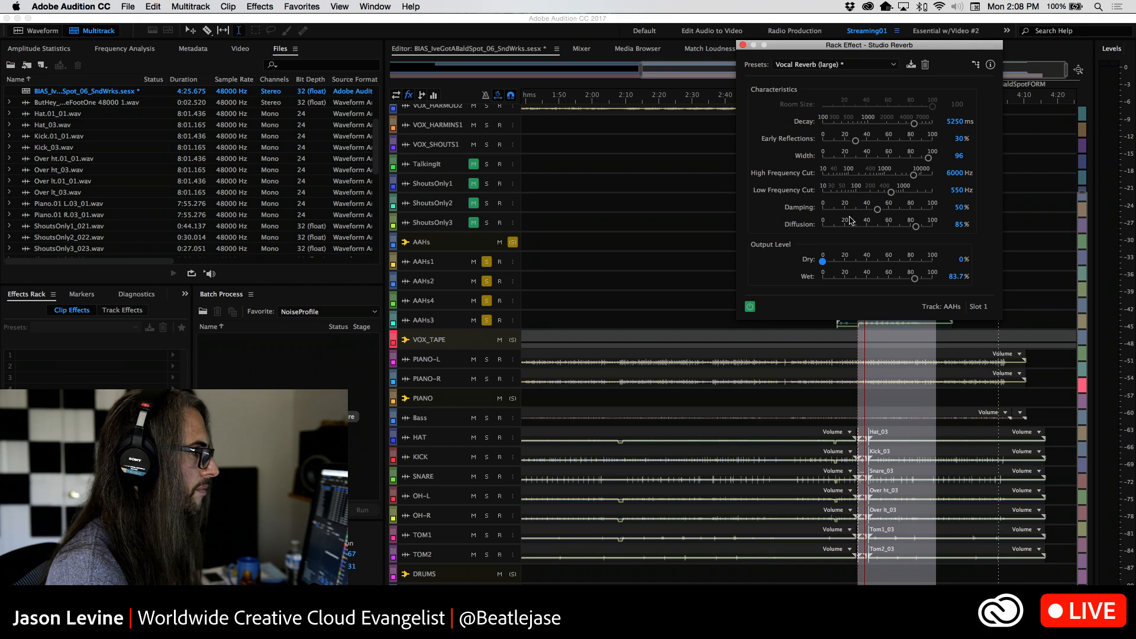
Step: Lower the wet level to 1.8%, switch the AAHs reverb to the Great Hall preset and play the selection
{"action": "left_click_drag", "start_coordinate": [797, 45], "coordinate": [707, 48]}
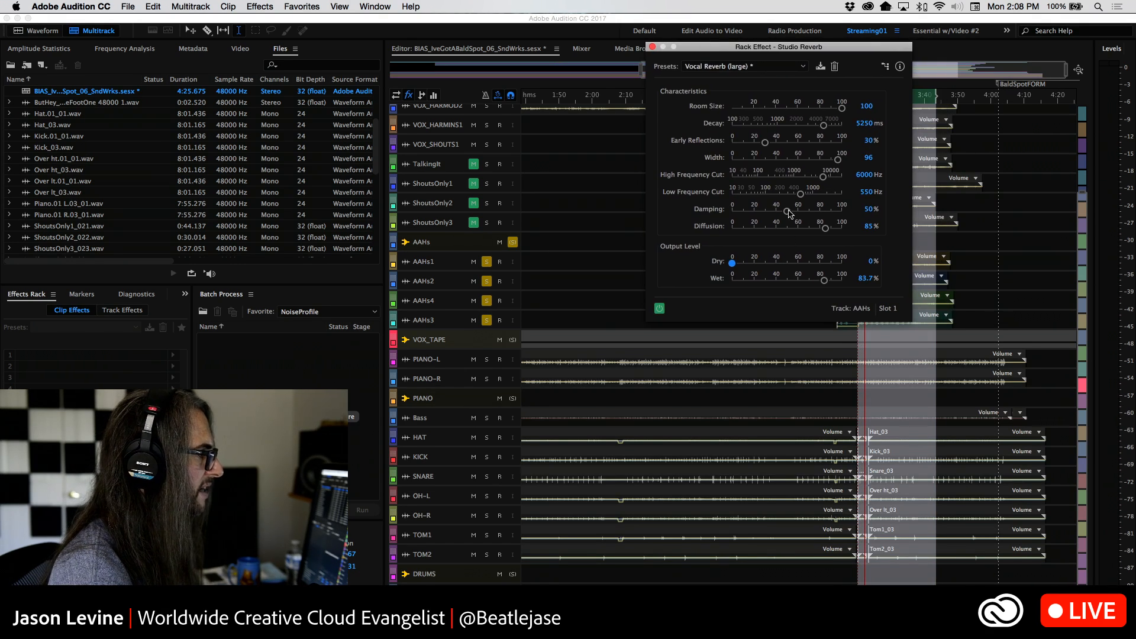
{"action": "left_click_drag", "start_coordinate": [822, 285], "coordinate": [738, 284]}
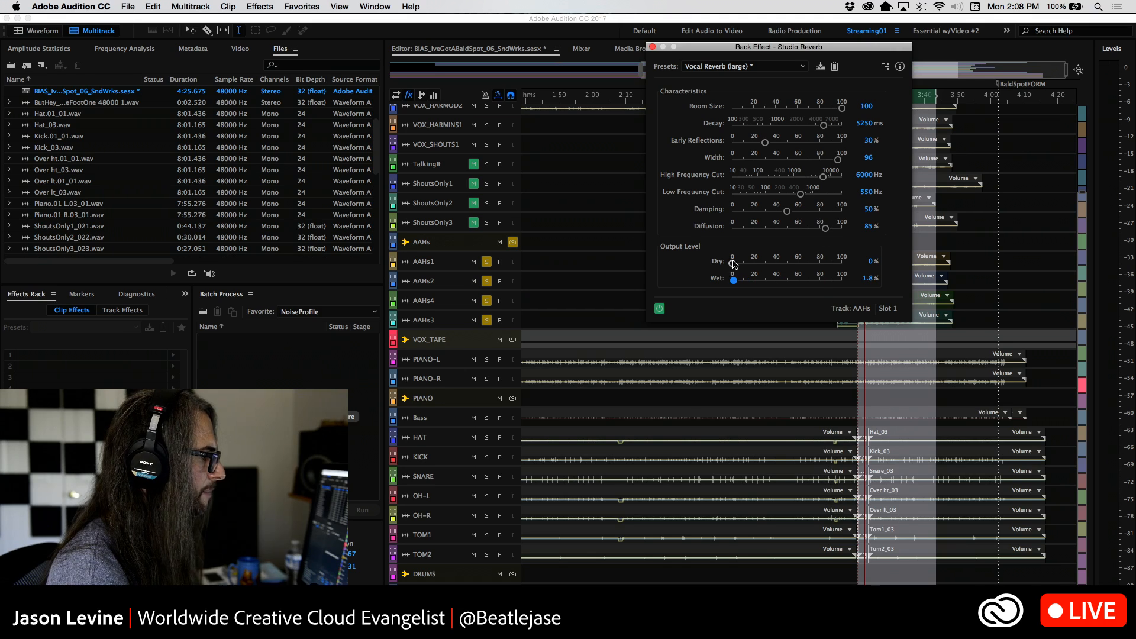
{"action": "left_click", "coordinate": [763, 66]}
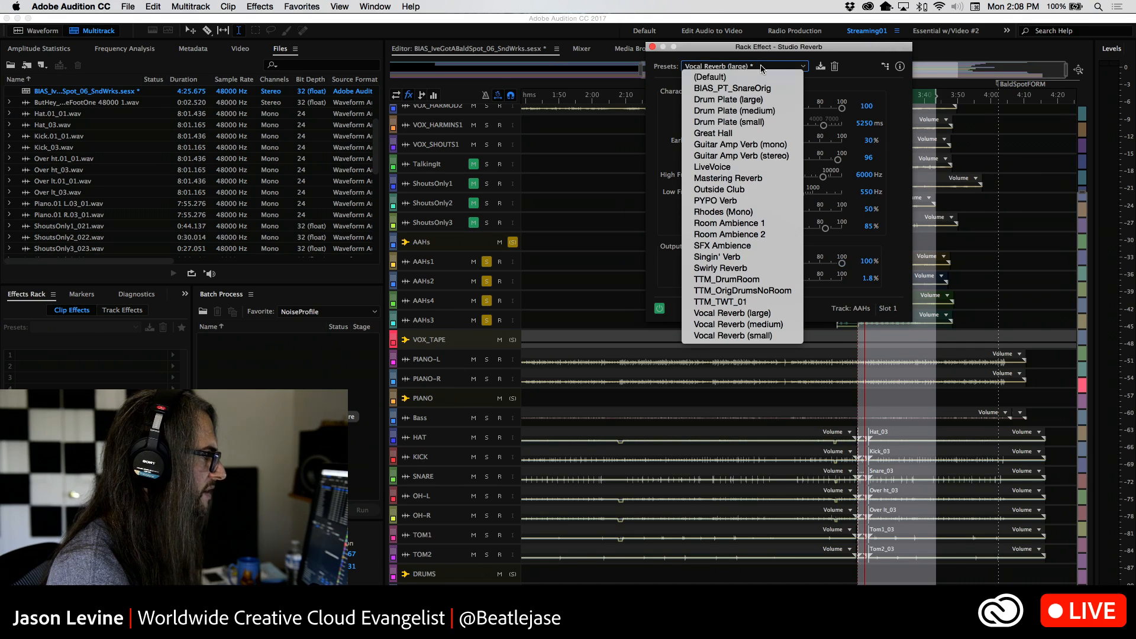
{"action": "left_click", "coordinate": [744, 140]}
{"action": "key", "text": "space"}
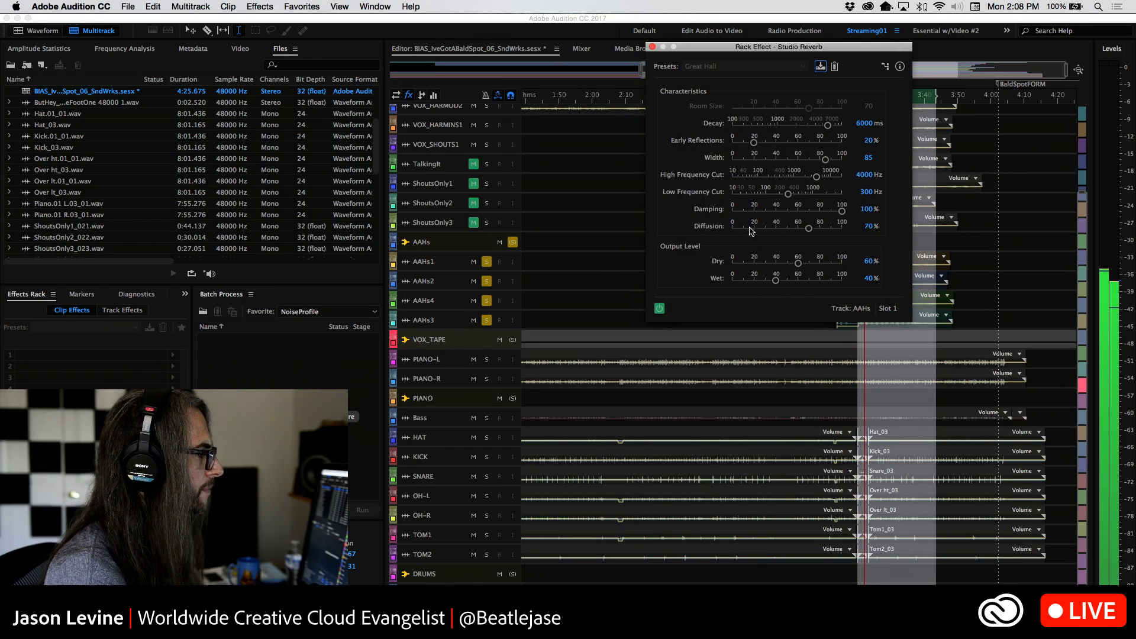
Step: Set the Great Hall reverb to about 99.3% wet and 67.5% dry while listening, and close the effect window after stopping playback
{"action": "left_click_drag", "start_coordinate": [775, 281], "coordinate": [808, 268]}
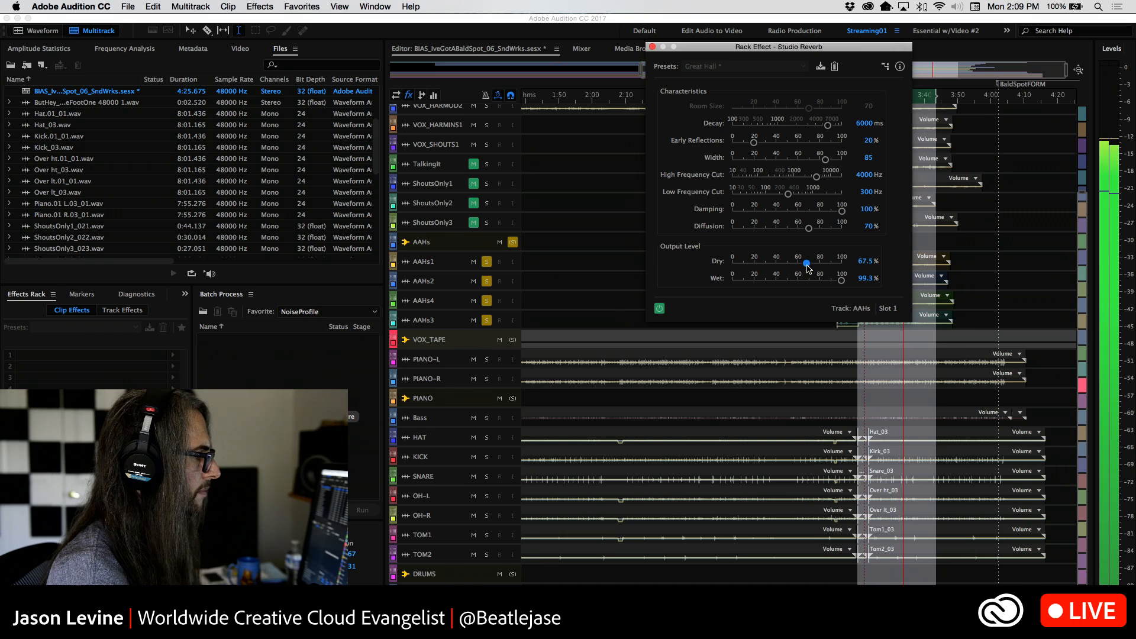
{"action": "key", "text": "space"}
{"action": "left_click", "coordinate": [652, 47]}
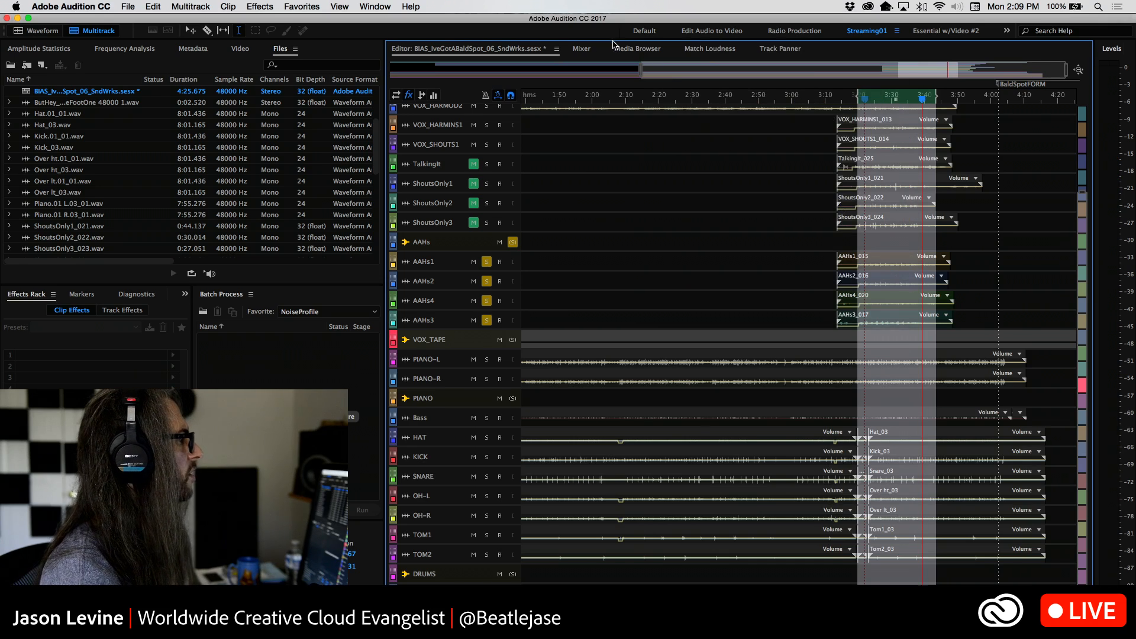
Step: Set the automation mode to Off for the AAHs1, AAHs2, AAHs4 and AAHs3 tracks in the mixer
{"action": "left_click", "coordinate": [582, 49]}
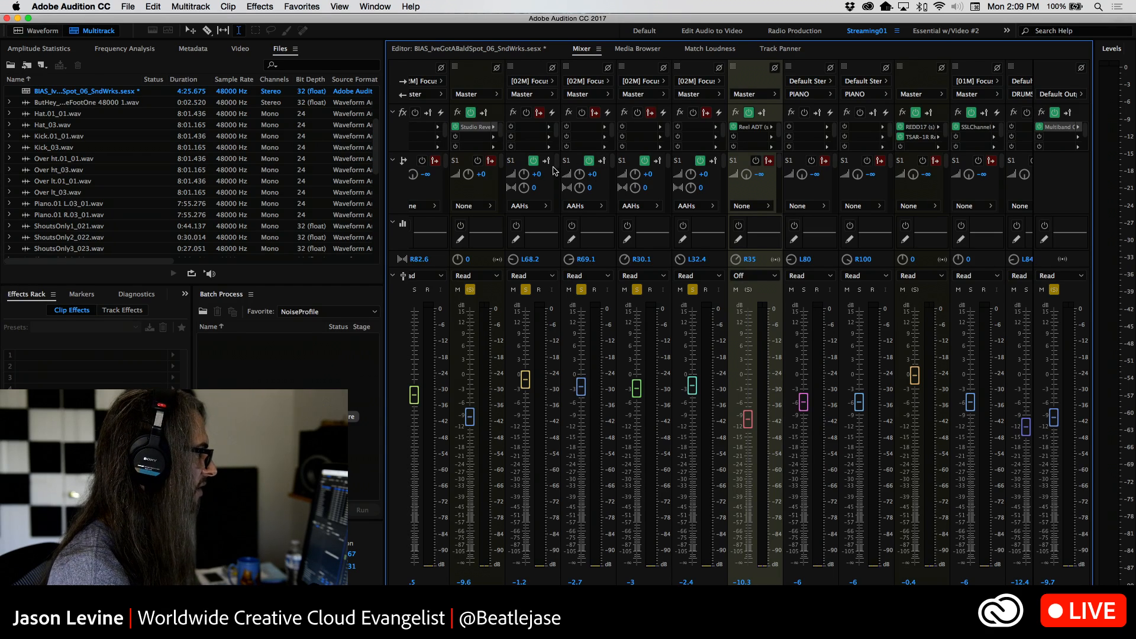
{"action": "left_click", "coordinate": [521, 276]}
{"action": "left_click", "coordinate": [523, 286]}
{"action": "left_click", "coordinate": [589, 276]}
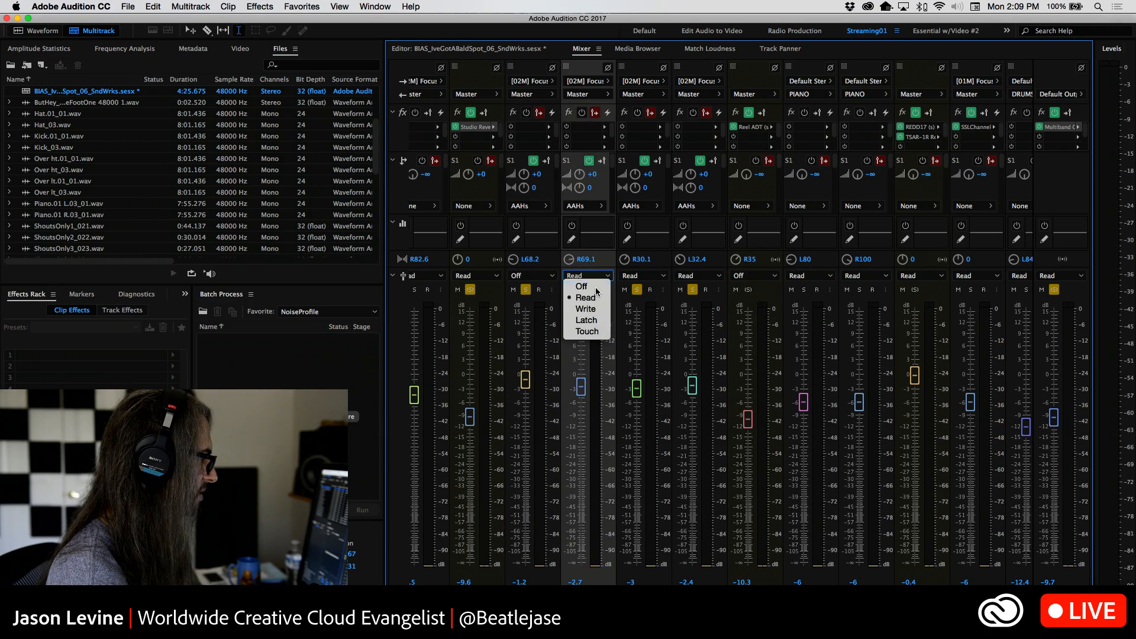
{"action": "left_click", "coordinate": [581, 287]}
{"action": "left_click", "coordinate": [642, 276]}
{"action": "left_click", "coordinate": [637, 287]}
{"action": "left_click", "coordinate": [699, 276]}
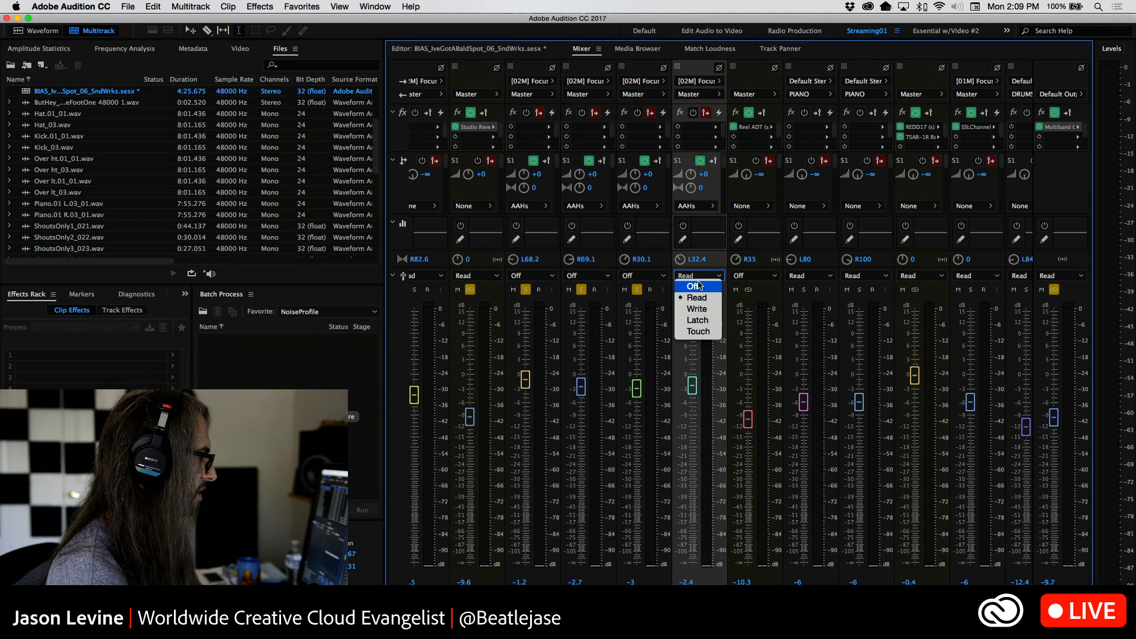
{"action": "left_click", "coordinate": [698, 286]}
Step: Lower the faders of the AAHs1, AAHs2, AAHs4 and AAHs3 tracks to -∞ in the mixer
{"action": "left_click_drag", "start_coordinate": [527, 387], "coordinate": [525, 561]}
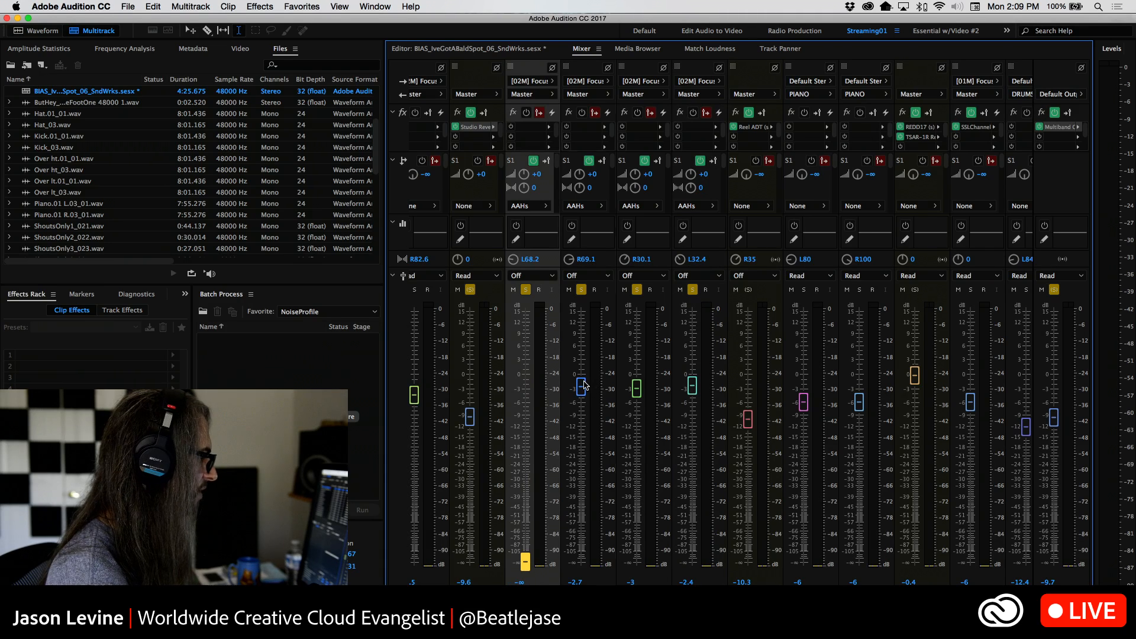
{"action": "left_click_drag", "start_coordinate": [583, 386], "coordinate": [589, 583]}
{"action": "left_click_drag", "start_coordinate": [640, 381], "coordinate": [660, 547]}
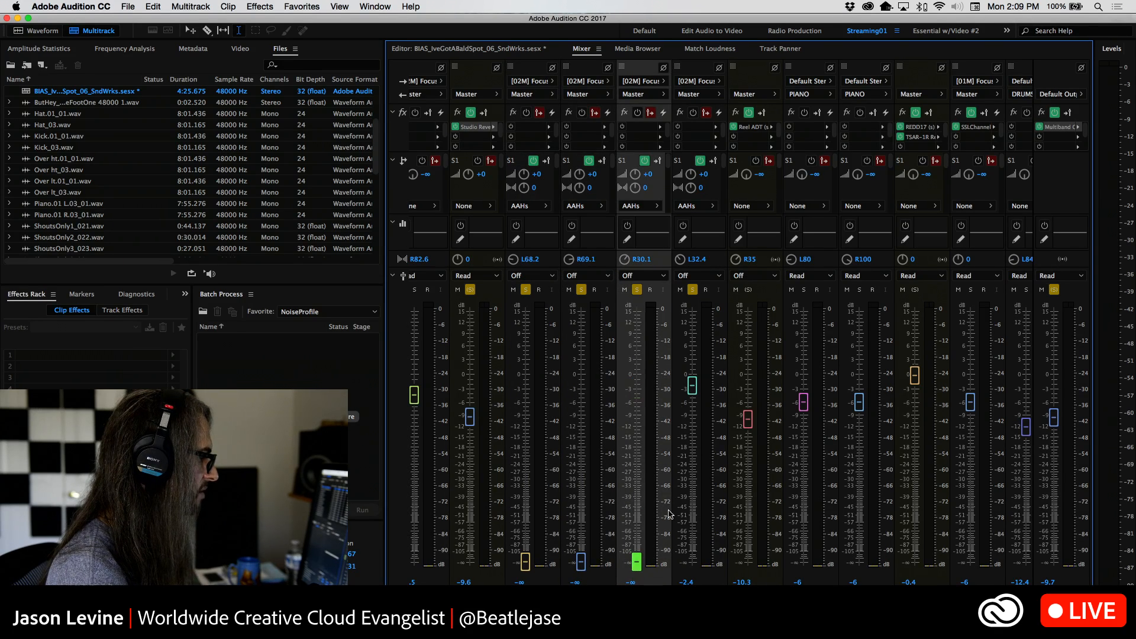
{"action": "left_click_drag", "start_coordinate": [691, 384], "coordinate": [692, 562]}
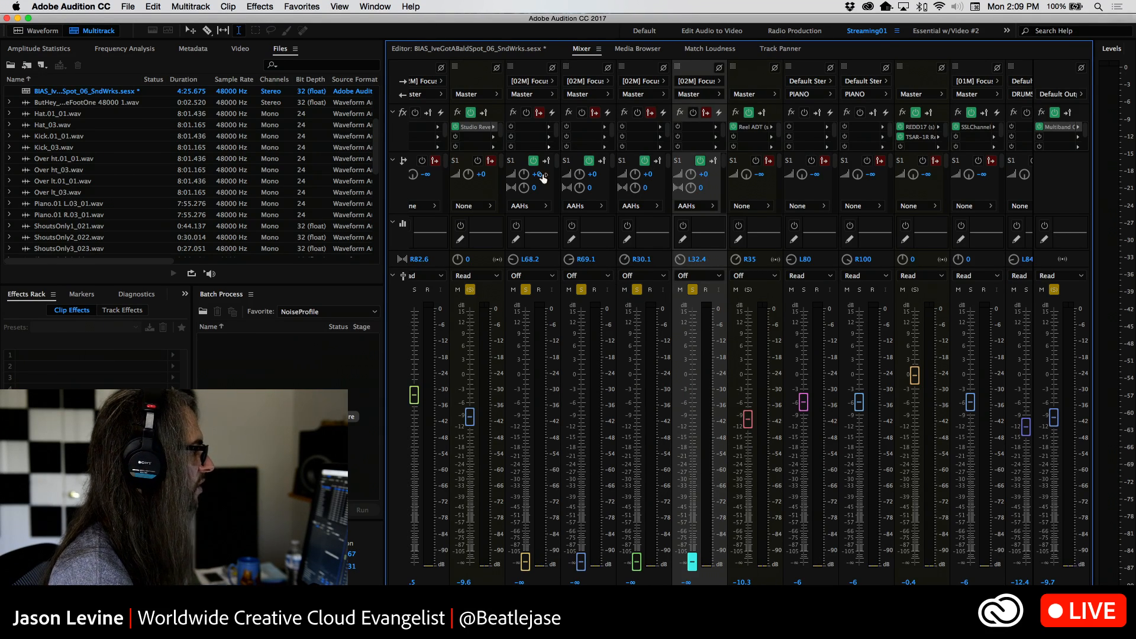
Step: Audition the AAHs bus's Great Hall reverb at 100% dry and 80.2% wet, raising the bus fader to -0.2 dB
{"action": "double_click", "coordinate": [475, 126]}
{"action": "left_click_drag", "start_coordinate": [707, 49], "coordinate": [746, 109]}
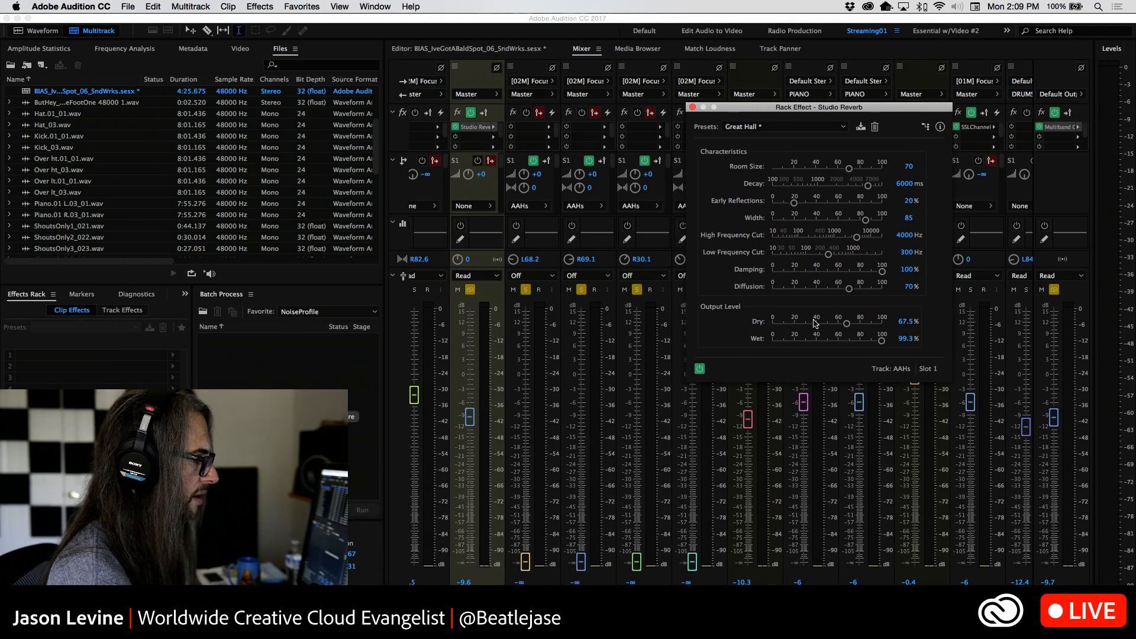
{"action": "key", "text": "space"}
{"action": "mouse_move", "coordinate": [848, 326]}
{"action": "left_mouse_down"}
{"action": "mouse_move", "coordinate": [882, 324]}
{"action": "mouse_move", "coordinate": [740, 346]}
{"action": "mouse_move", "coordinate": [861, 341]}
{"action": "left_mouse_up"}
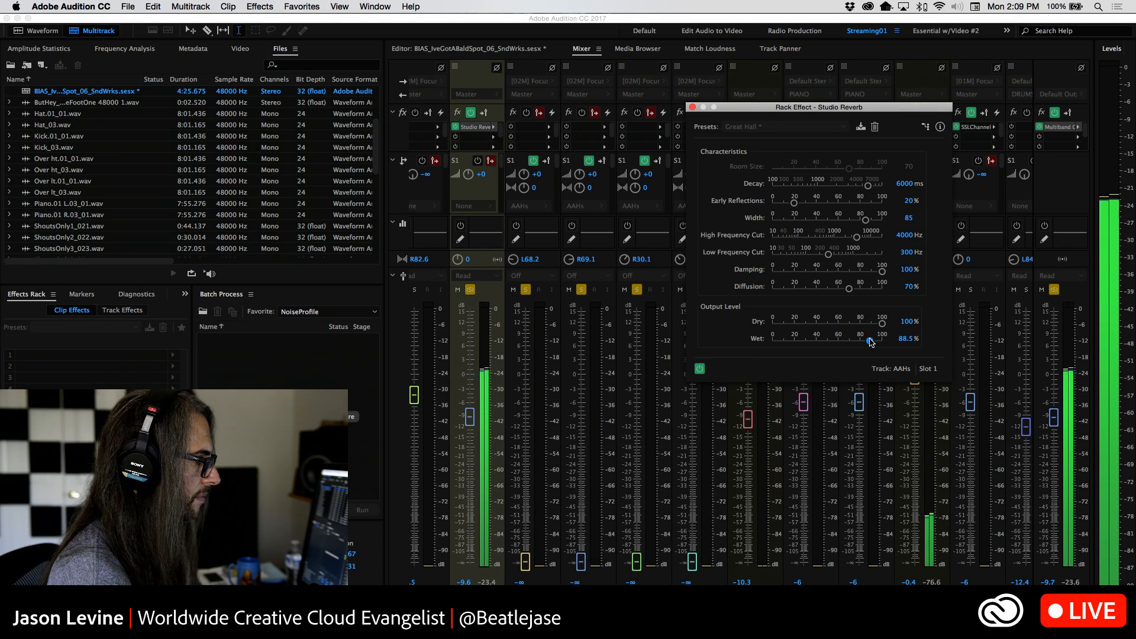
{"action": "left_click_drag", "start_coordinate": [470, 417], "coordinate": [471, 379]}
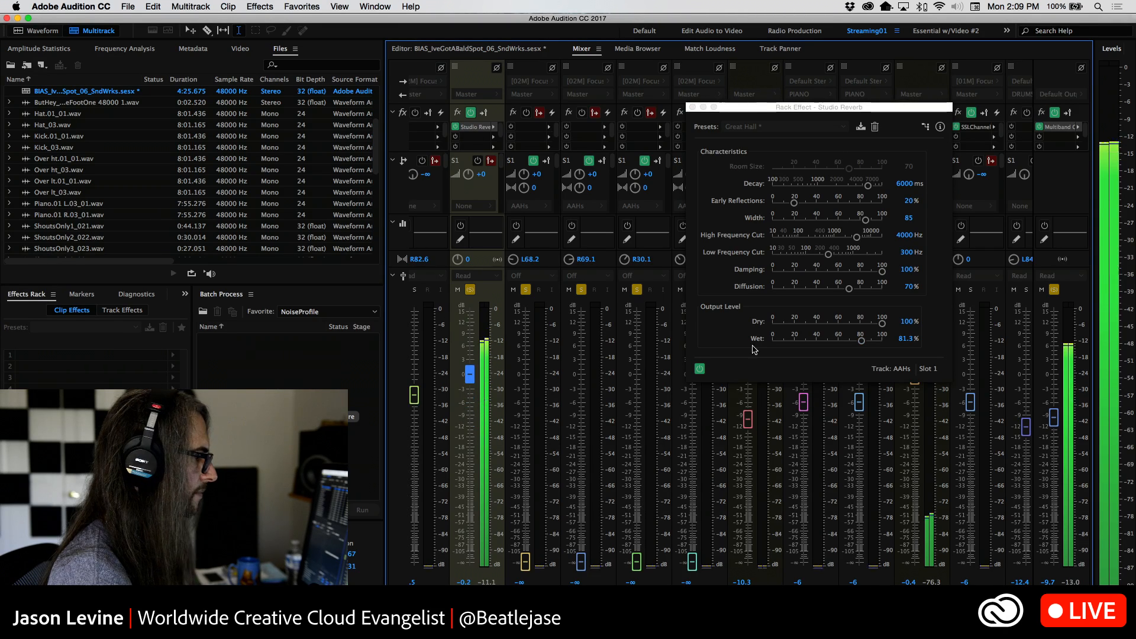
{"action": "left_click_drag", "start_coordinate": [861, 341], "coordinate": [860, 341]}
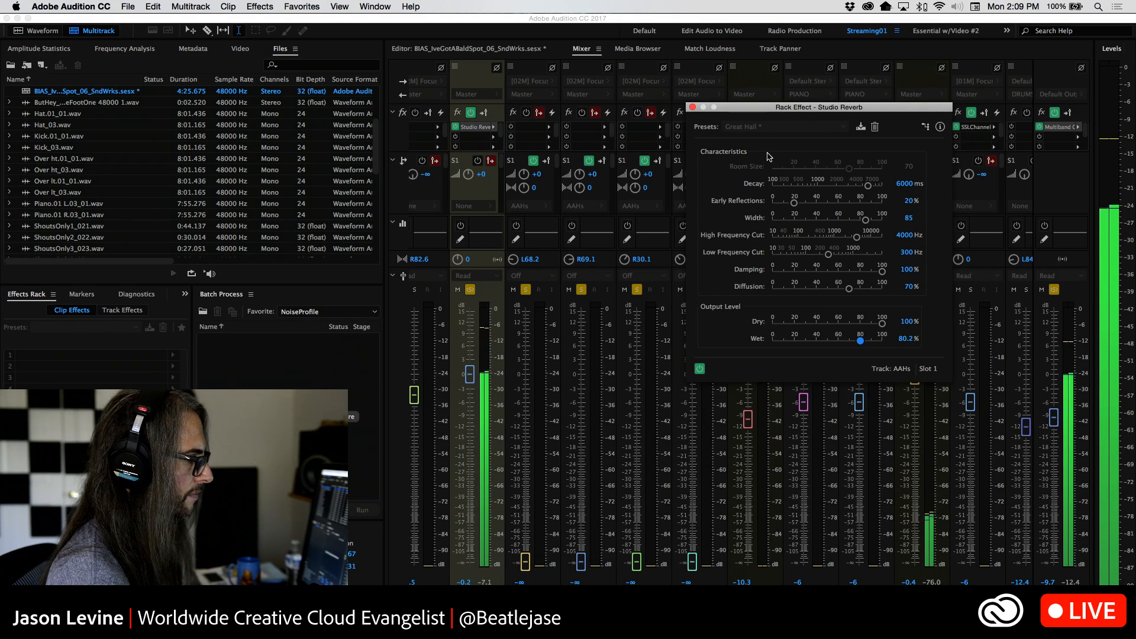
Step: Load the Room Ambience 2 preset in the Studio Reverb and audition it at 0% dry and 99.5% wet
{"action": "left_click", "coordinate": [789, 129]}
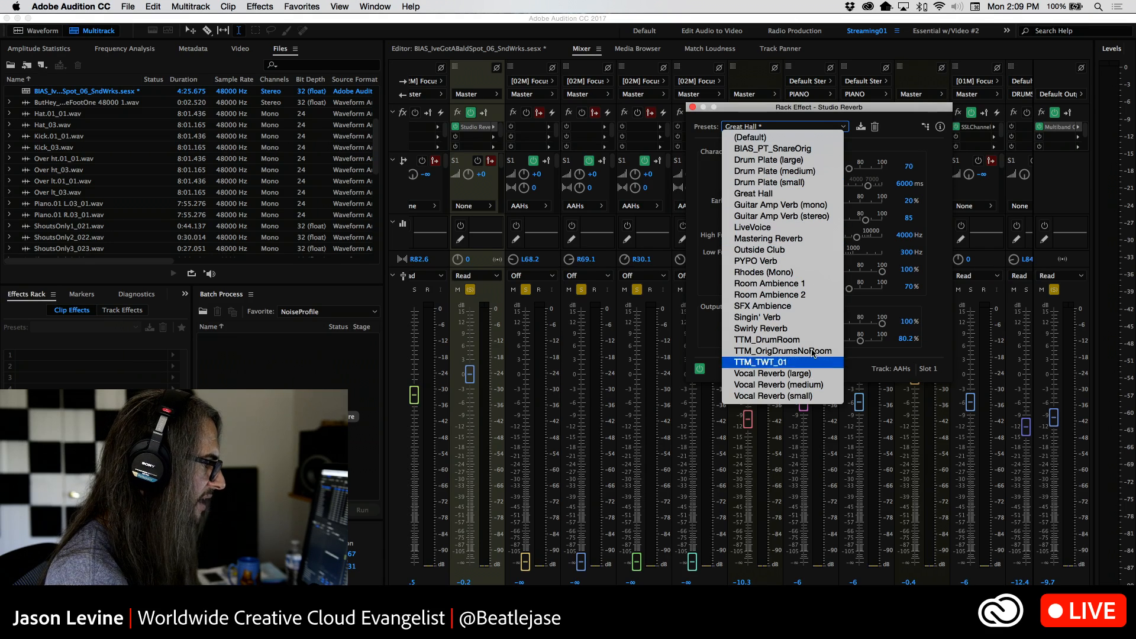
{"action": "left_click", "coordinate": [793, 294]}
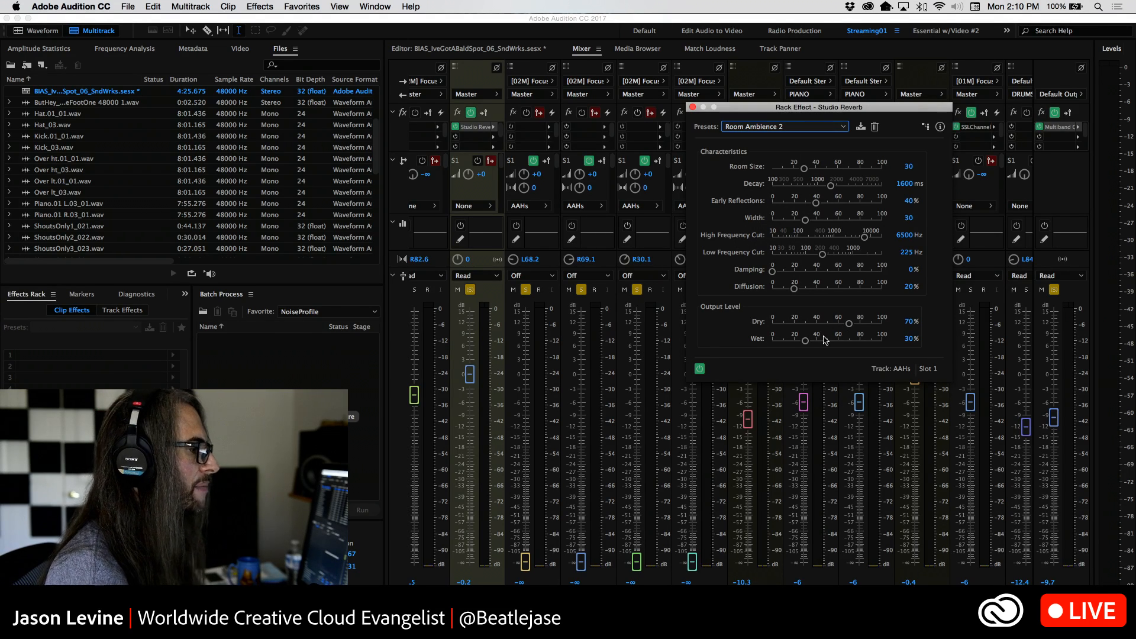
{"action": "key", "text": "space"}
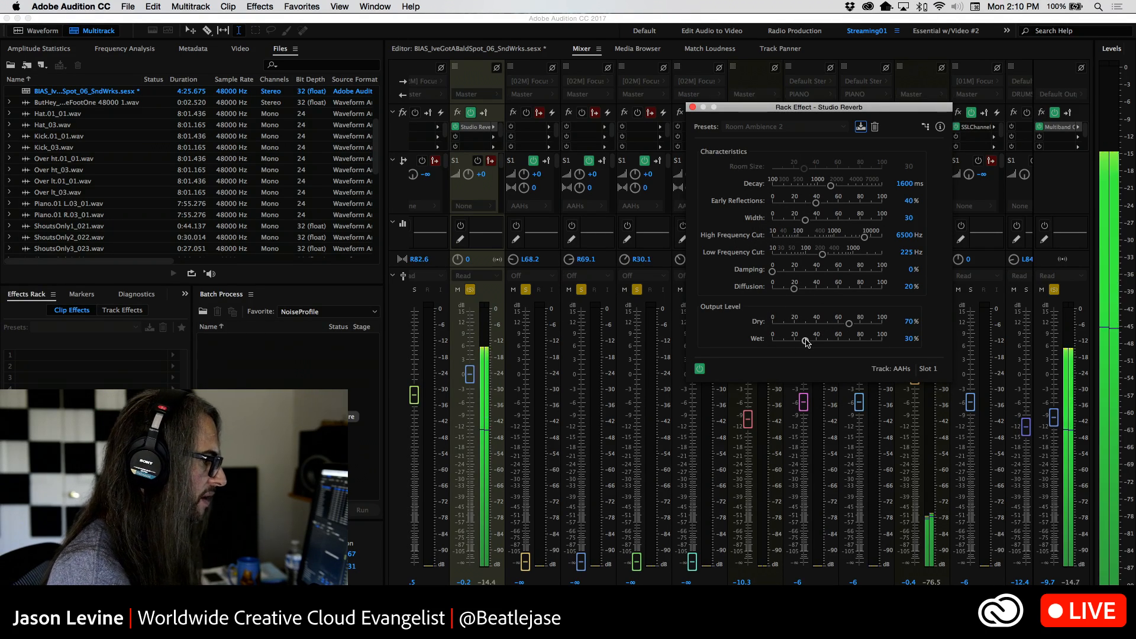
{"action": "left_click_drag", "start_coordinate": [804, 341], "coordinate": [746, 326]}
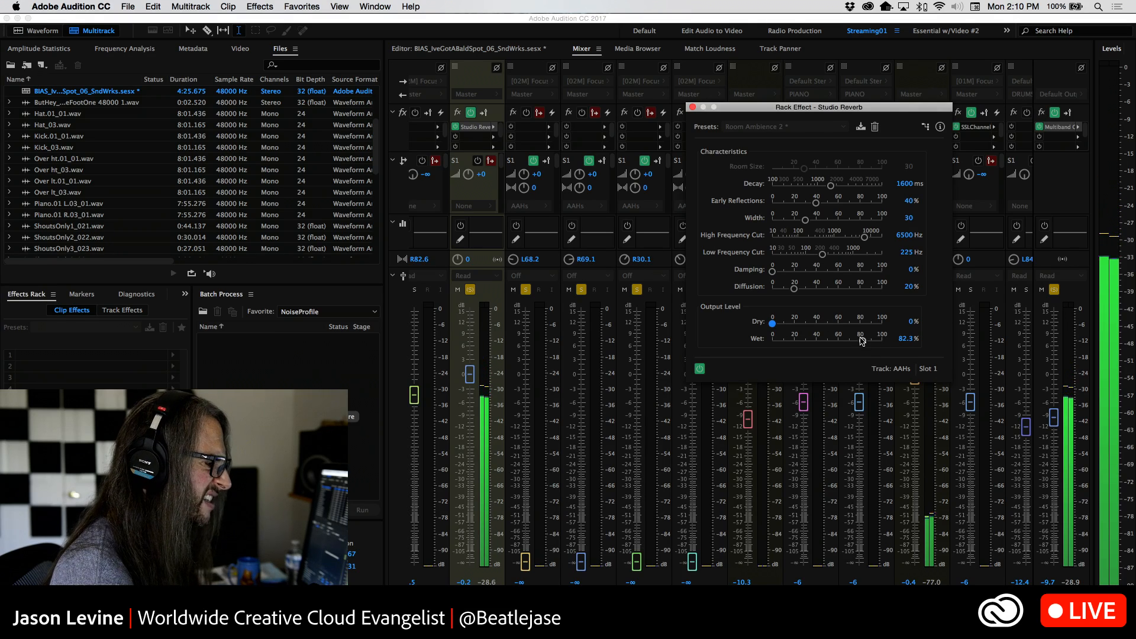
{"action": "mouse_move", "coordinate": [863, 341]}
{"action": "left_mouse_down"}
{"action": "mouse_move", "coordinate": [891, 341]}
{"action": "mouse_move", "coordinate": [881, 342]}
{"action": "left_mouse_up"}
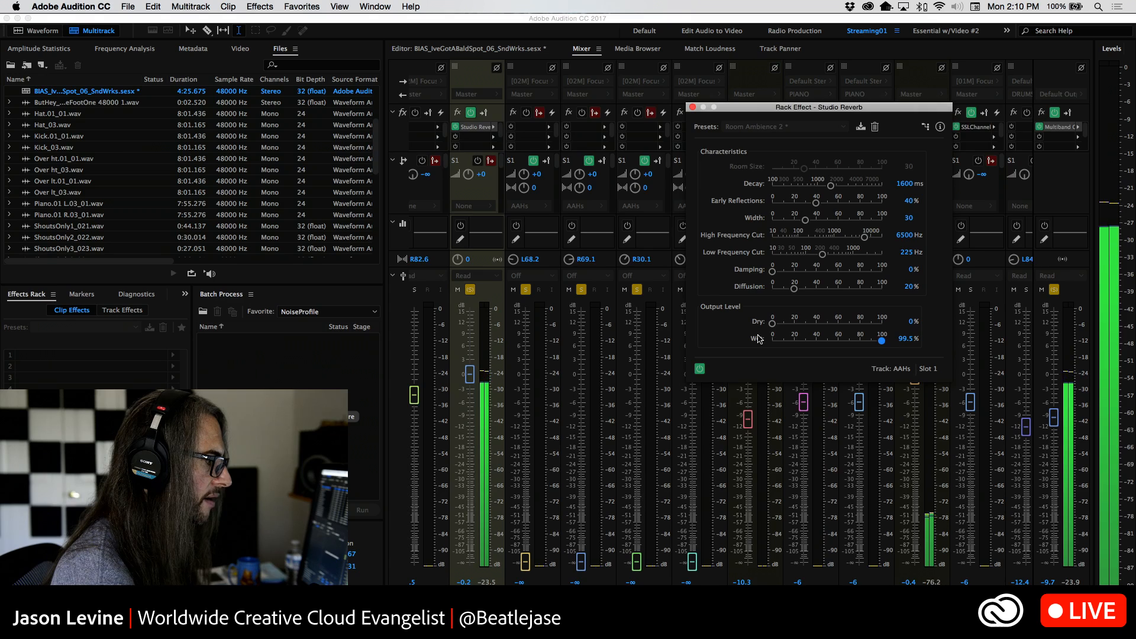
Step: Set the room reverb to 89.6% dry, 38.5% wet, 4551.1 ms decay, 51.1% early reflections and 58.7 width, stopping playback along the way
{"action": "left_click_drag", "start_coordinate": [774, 323], "coordinate": [871, 326]}
{"action": "left_click_drag", "start_coordinate": [830, 186], "coordinate": [861, 188]}
{"action": "left_click_drag", "start_coordinate": [881, 341], "coordinate": [814, 343]}
{"action": "key", "text": "space"}
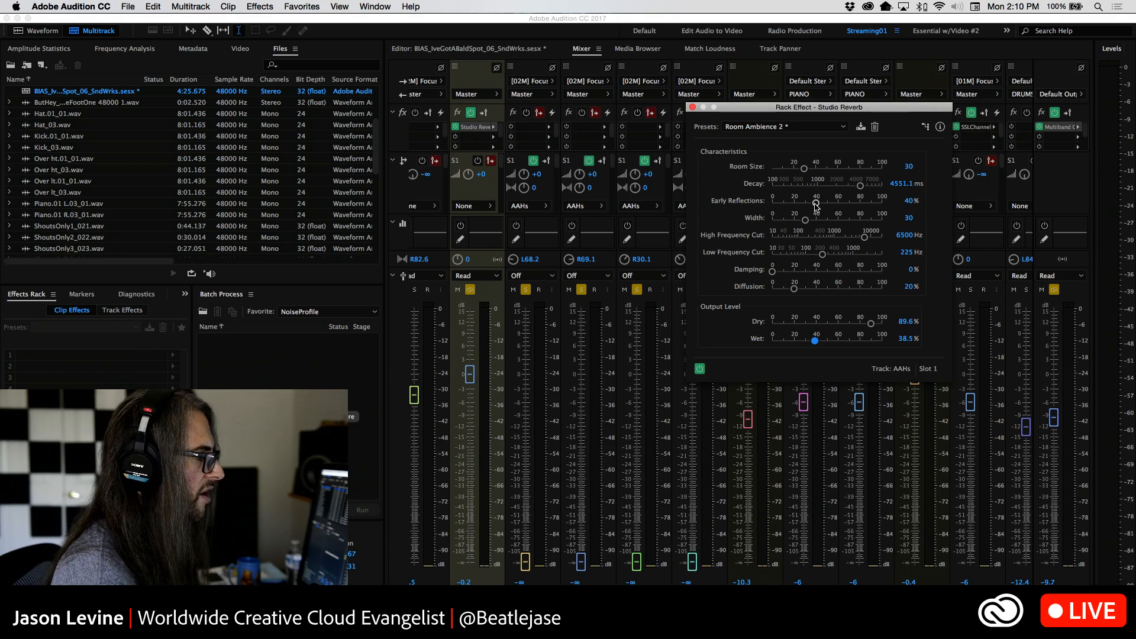
{"action": "left_click_drag", "start_coordinate": [826, 205], "coordinate": [828, 205]}
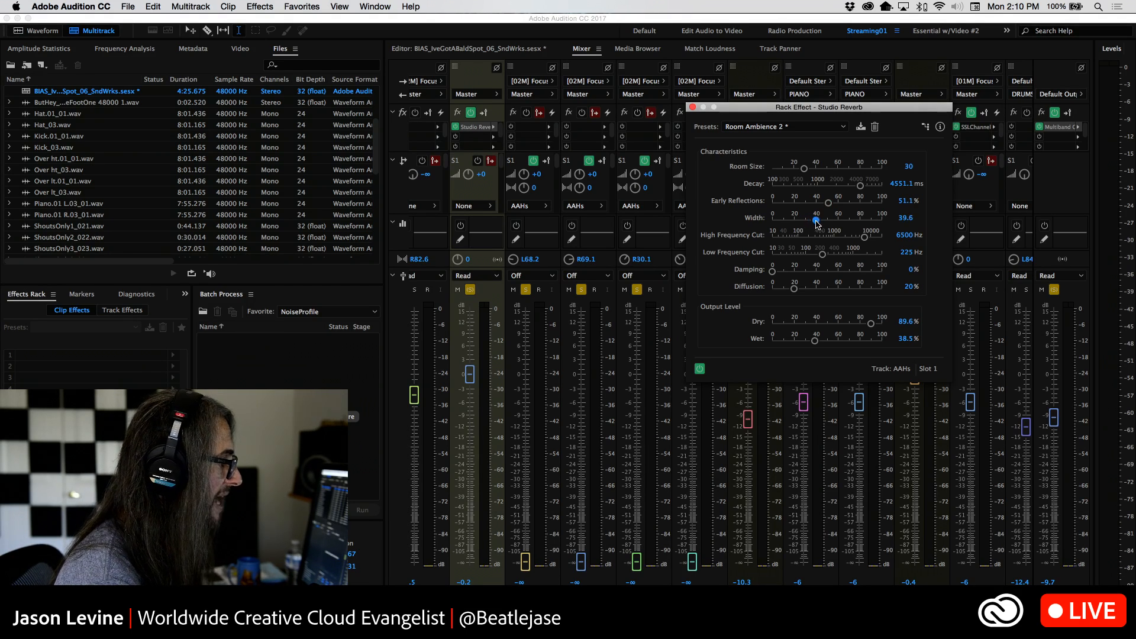
{"action": "left_click_drag", "start_coordinate": [841, 220], "coordinate": [876, 222]}
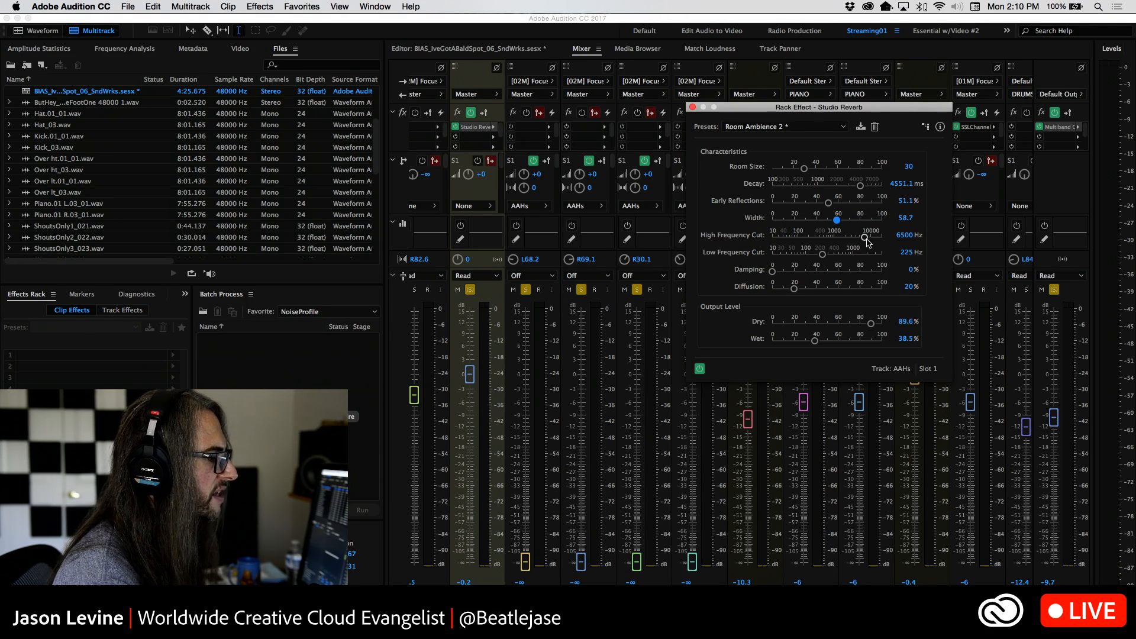
Step: Load the Vocal Reverb (large) preset with an 8381 Hz high frequency cut and play it at 90.2% dry and 72.2% wet
{"action": "left_click", "coordinate": [813, 126]}
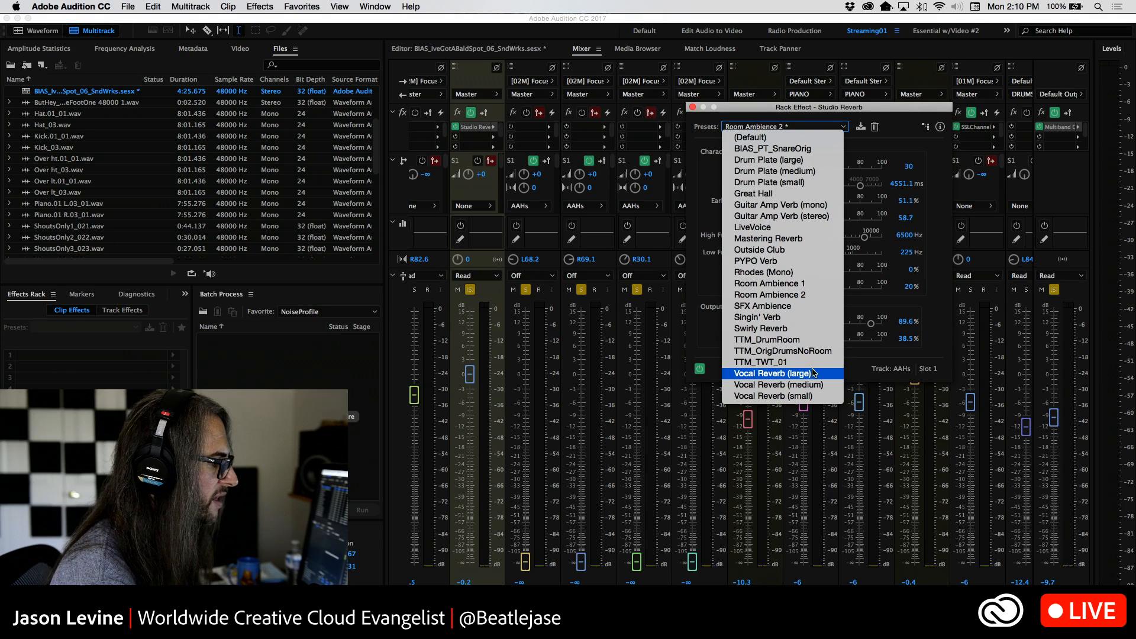
{"action": "left_click", "coordinate": [814, 374]}
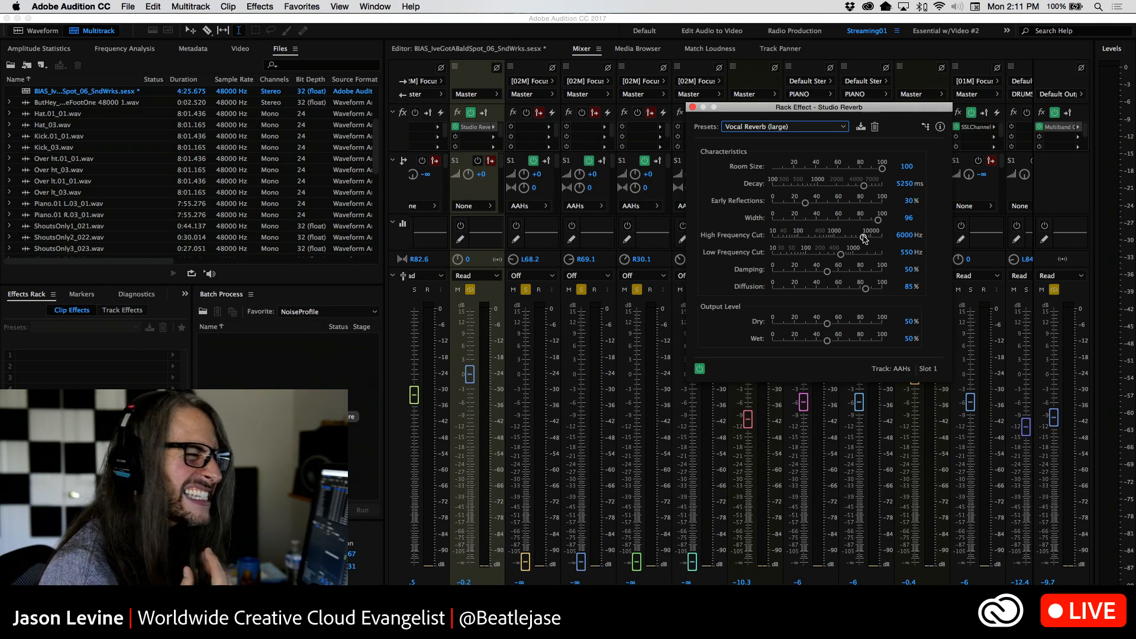
{"action": "left_click_drag", "start_coordinate": [864, 238], "coordinate": [867, 241]}
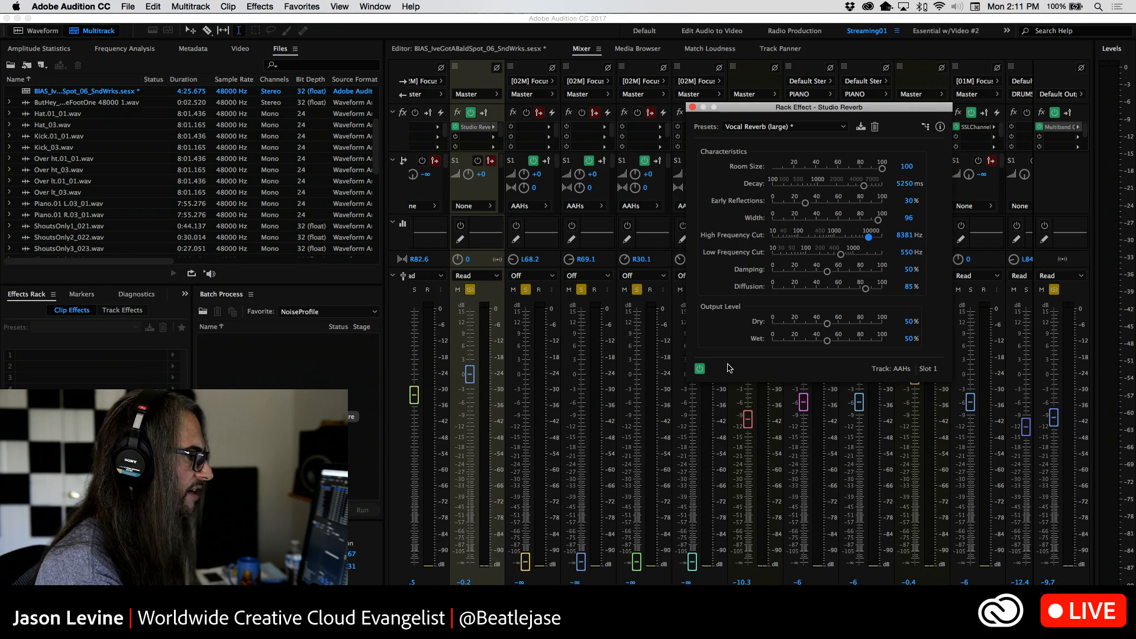
{"action": "key", "text": "space"}
{"action": "left_click_drag", "start_coordinate": [827, 324], "coordinate": [871, 324]}
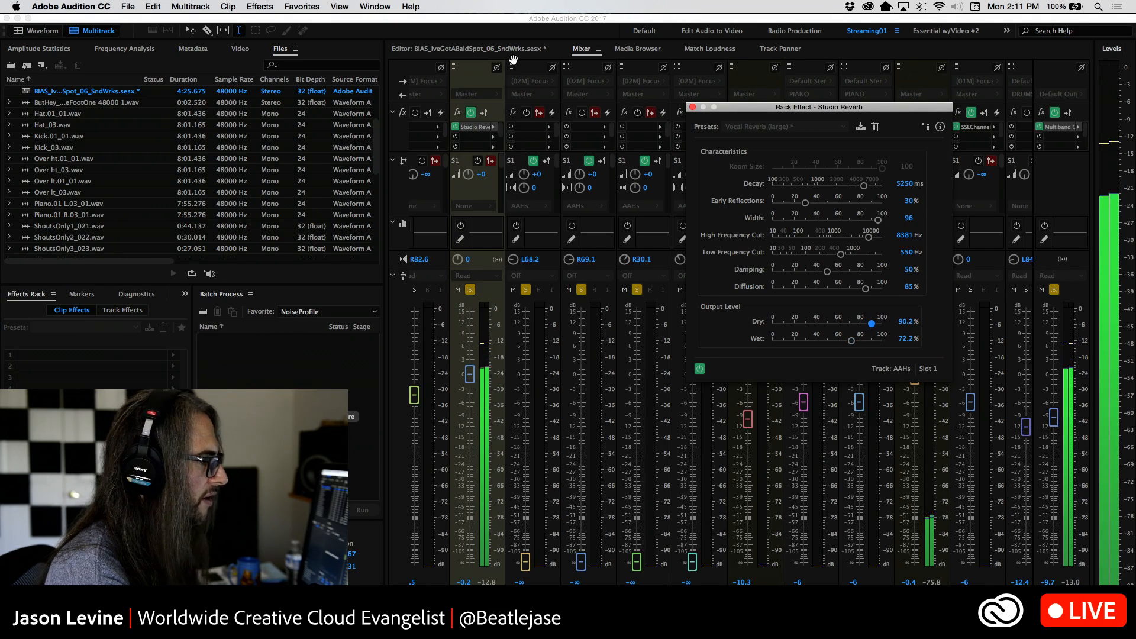
Step: Adjust the vocal reverb to a 14451 Hz high frequency cut, 78.1% wet and 24.2% damping while listening, and stop playback
{"action": "left_click_drag", "start_coordinate": [868, 237], "coordinate": [873, 237]}
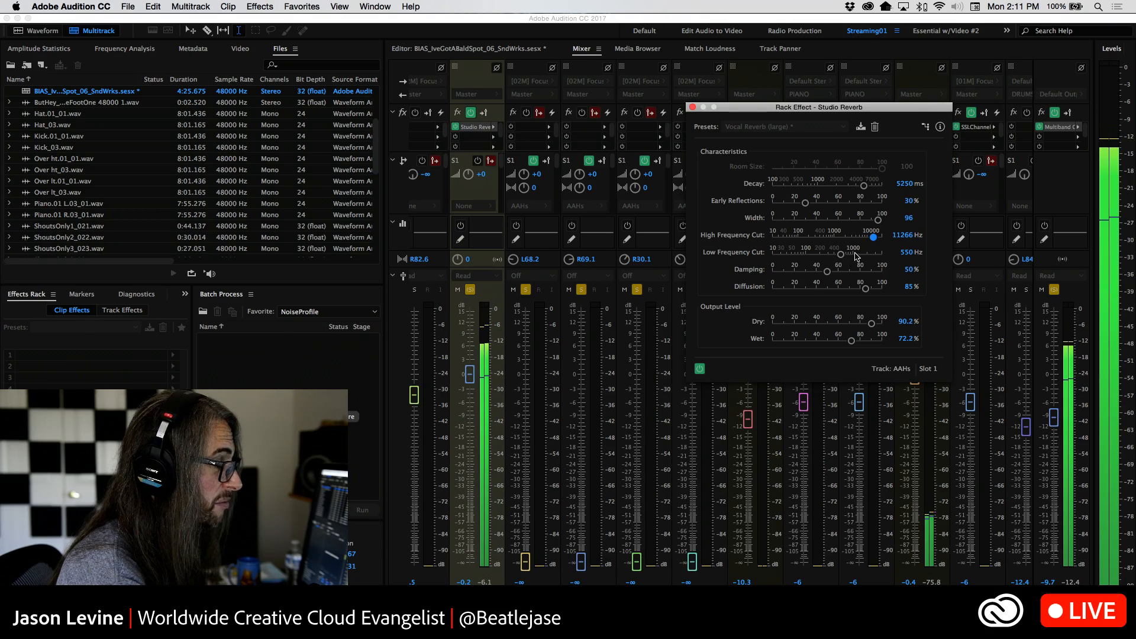
{"action": "left_click", "coordinate": [852, 342]}
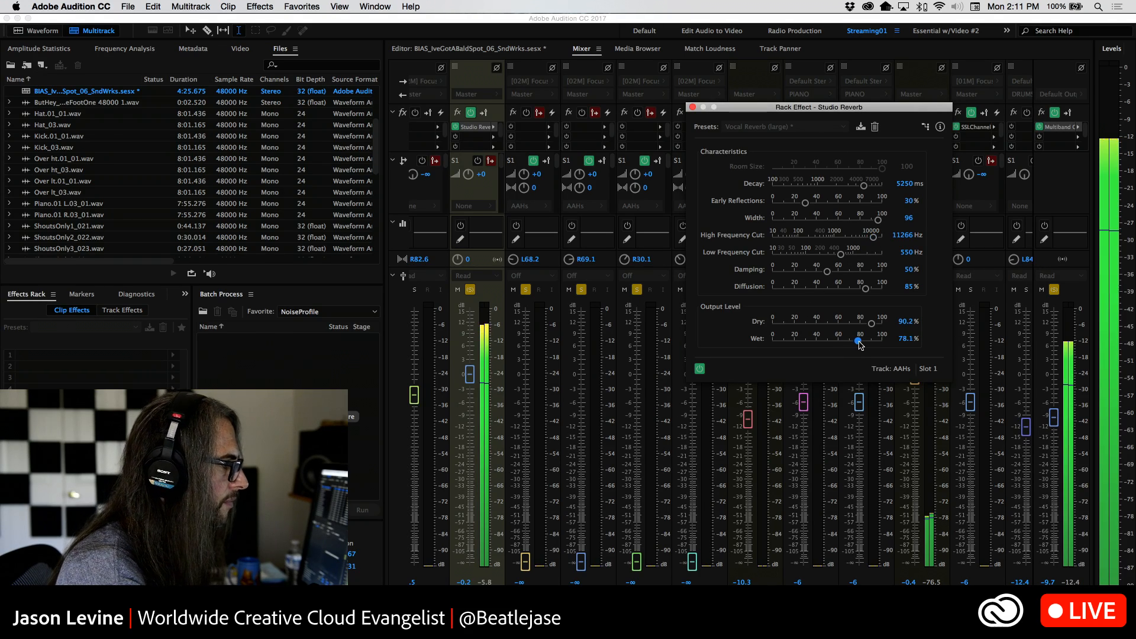
{"action": "left_click_drag", "start_coordinate": [872, 239], "coordinate": [844, 241]}
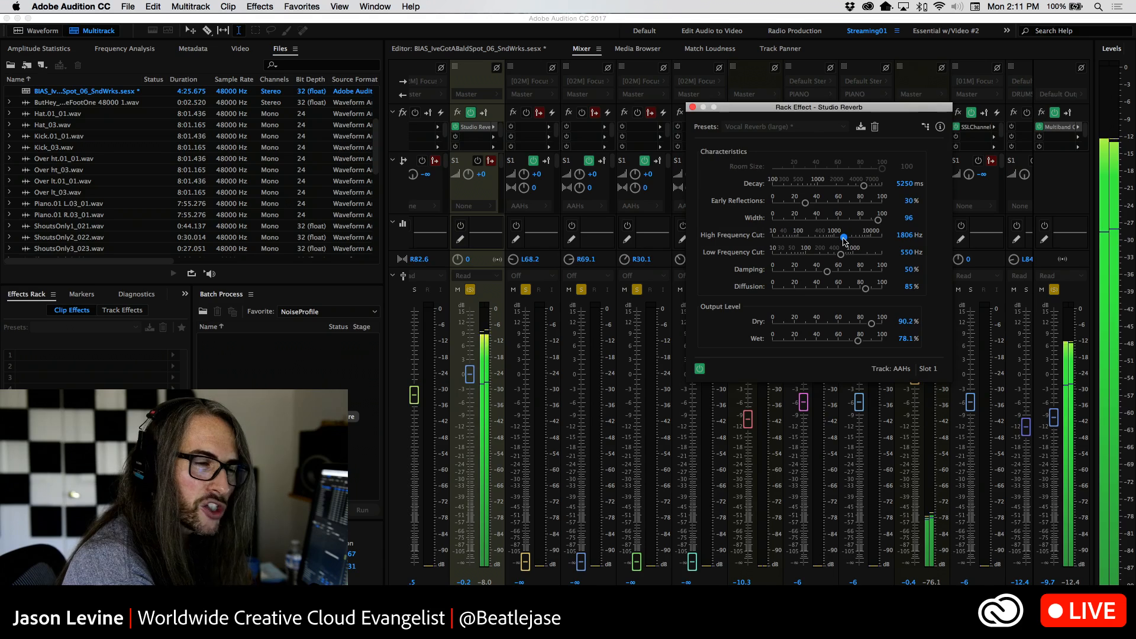
{"action": "left_click_drag", "start_coordinate": [843, 239], "coordinate": [877, 238]}
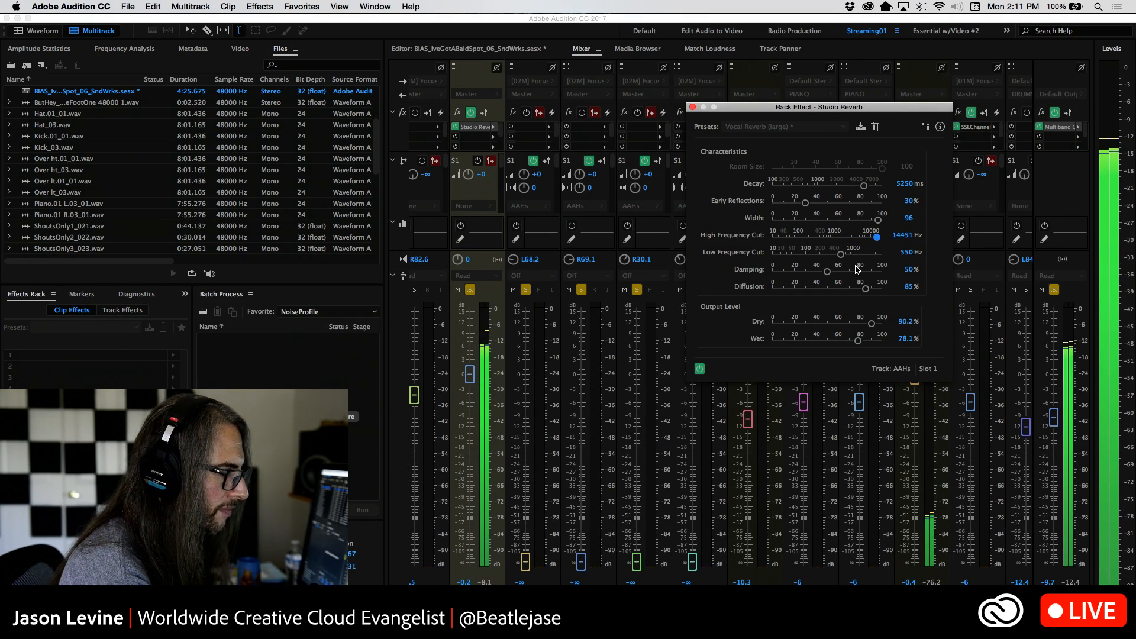
{"action": "key", "text": "space"}
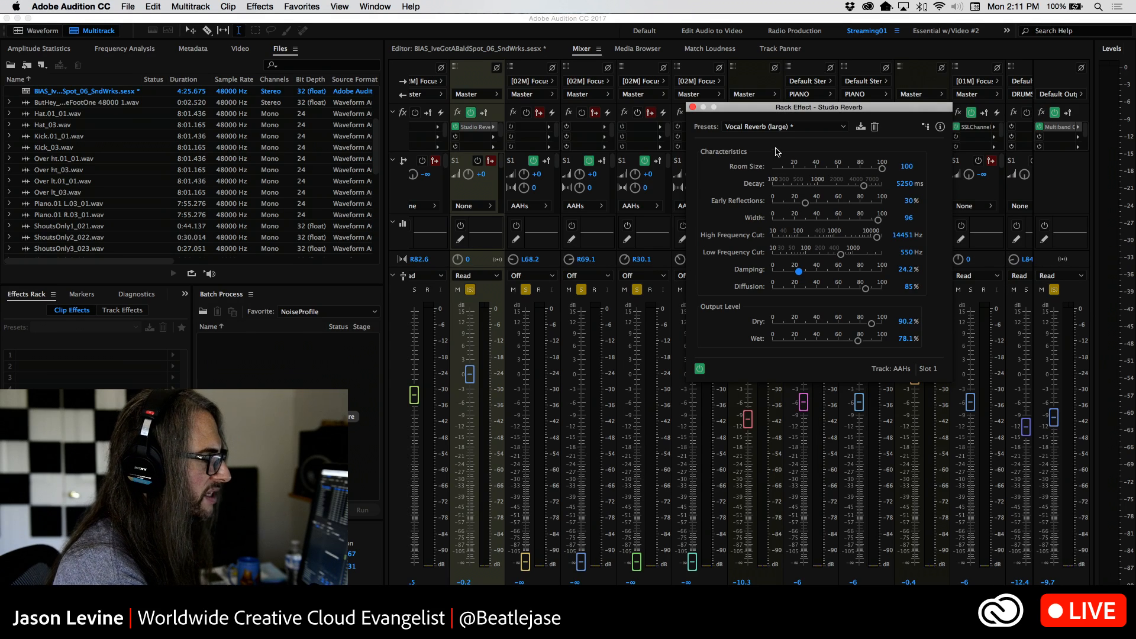
Step: Load the Outside Club preset and play the selection from near its start in the multitrack editor
{"action": "left_click", "coordinate": [800, 128]}
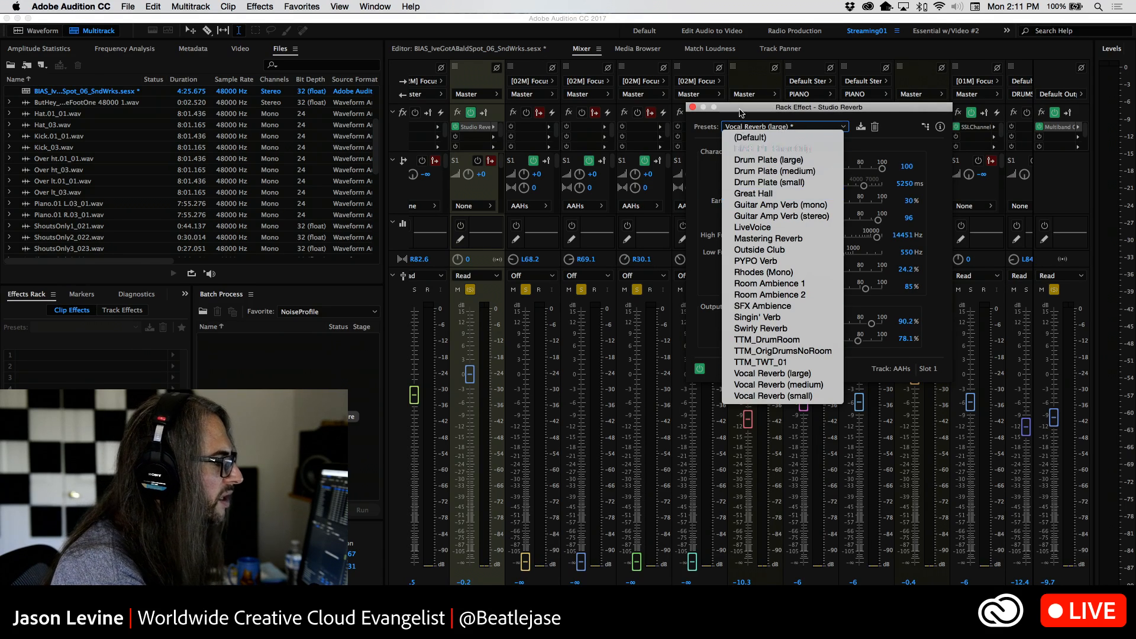
{"action": "left_click", "coordinate": [762, 252]}
{"action": "left_click", "coordinate": [477, 52]}
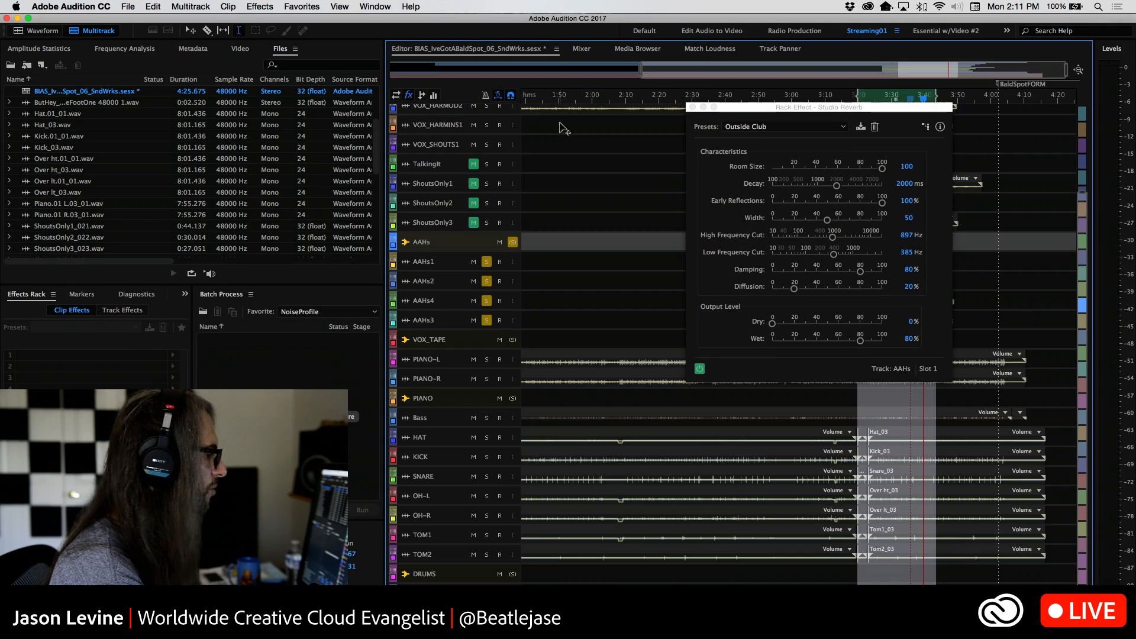
{"action": "left_click_drag", "start_coordinate": [923, 102], "coordinate": [861, 100]}
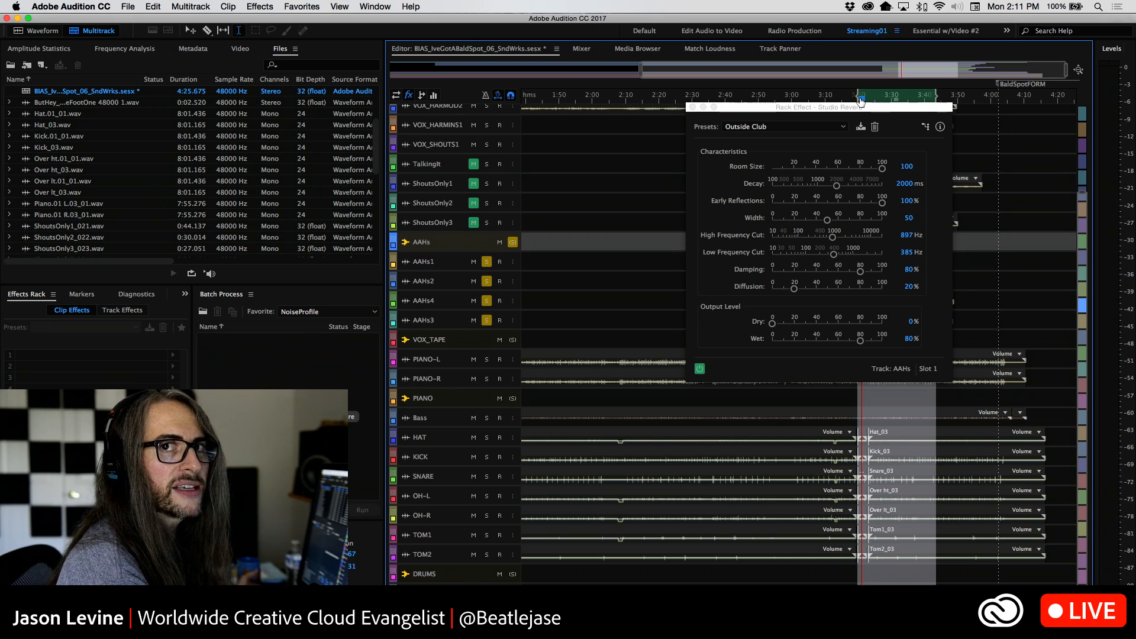
{"action": "key", "text": "space"}
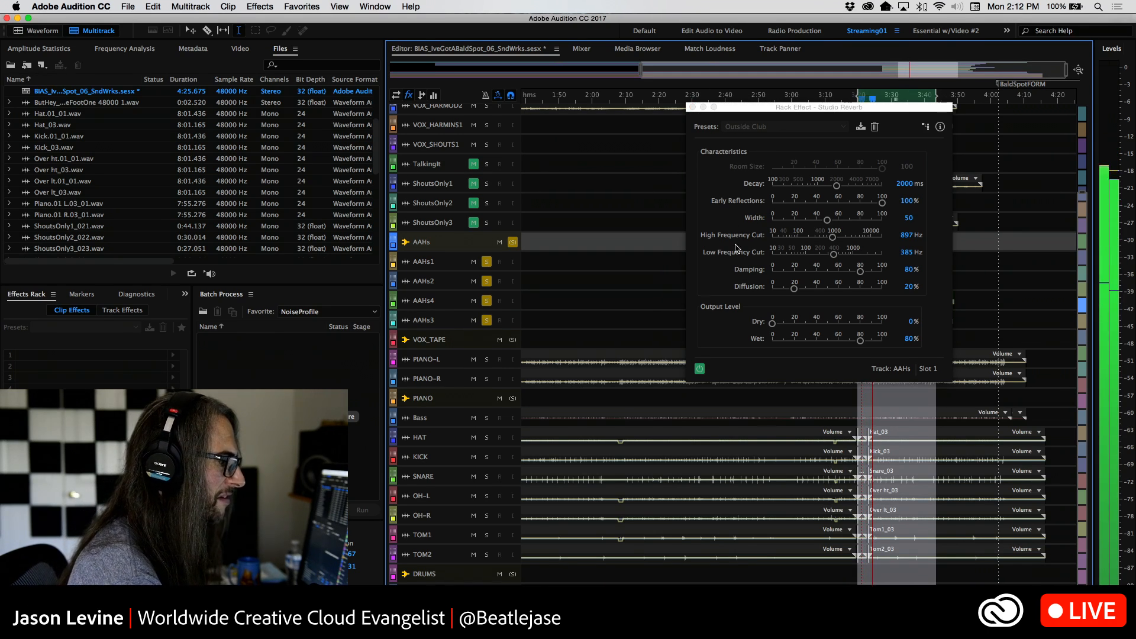
Step: Set the Outside Club reverb to 0% dry with a 66 Hz low frequency cut, and close the effect window
{"action": "left_click", "coordinate": [771, 324]}
{"action": "left_click_drag", "start_coordinate": [773, 330], "coordinate": [724, 326]}
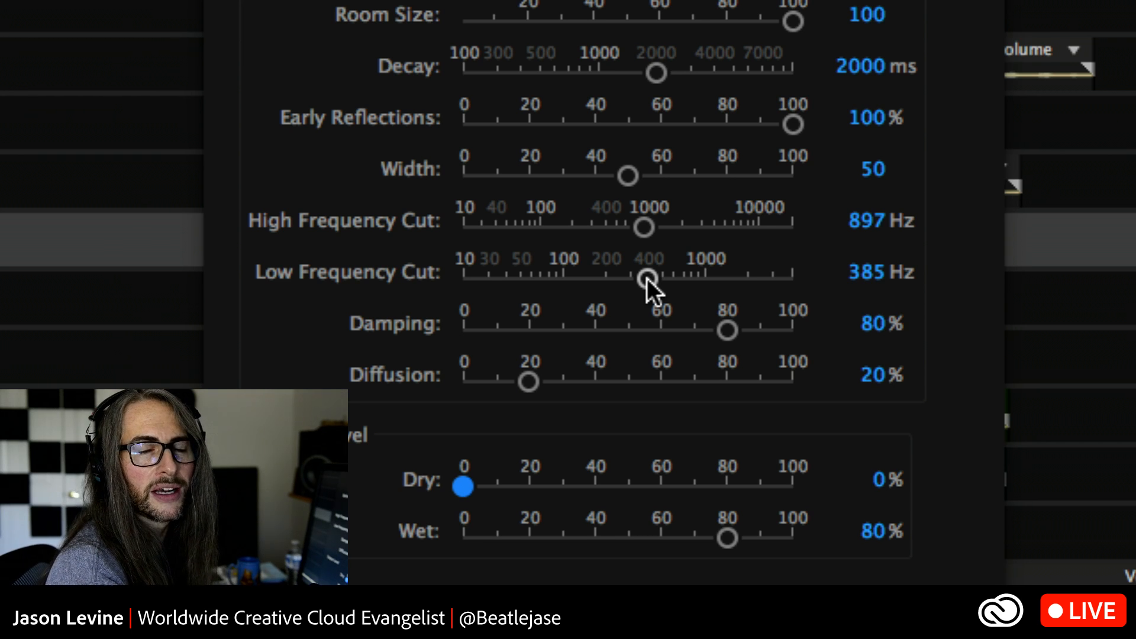
{"action": "left_click_drag", "start_coordinate": [647, 278], "coordinate": [538, 278]}
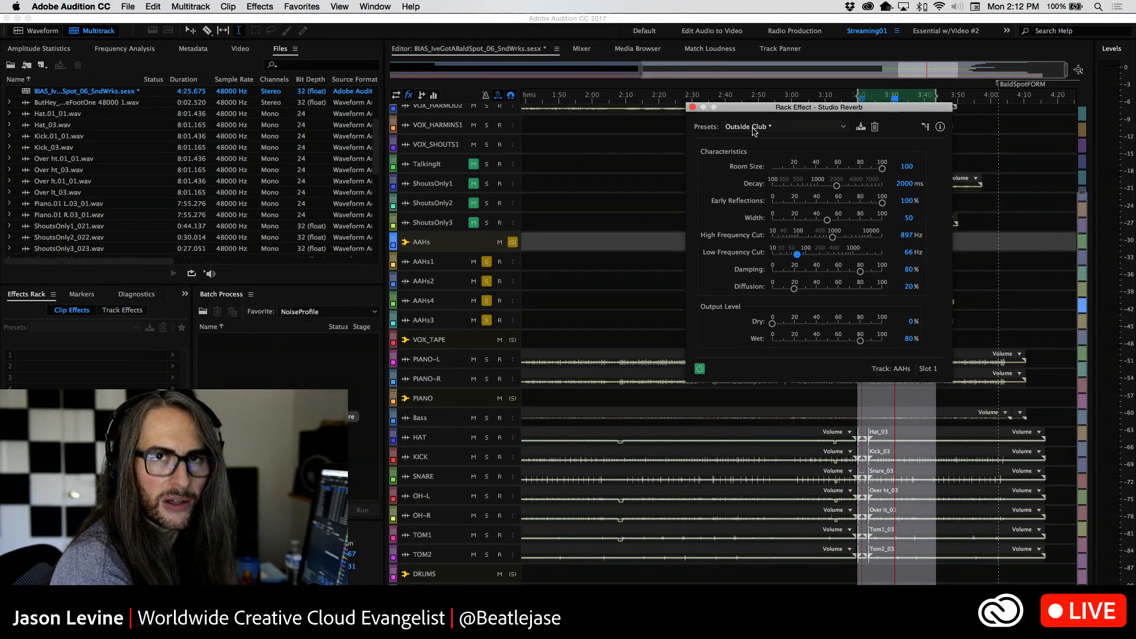
{"action": "left_click", "coordinate": [692, 108]}
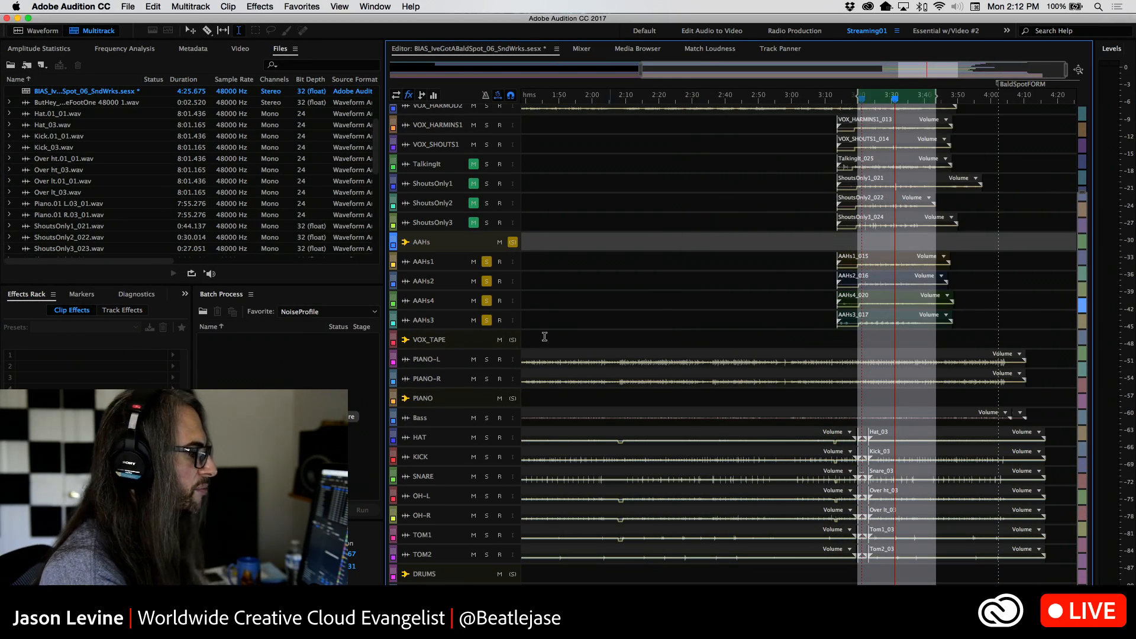
Step: Expand the AAHs bus track and replace its Studio Reverb with Full Reverb, moving the effect window clear of the tracks
{"action": "left_click_drag", "start_coordinate": [480, 257], "coordinate": [480, 370]}
{"action": "left_click", "coordinate": [489, 283]}
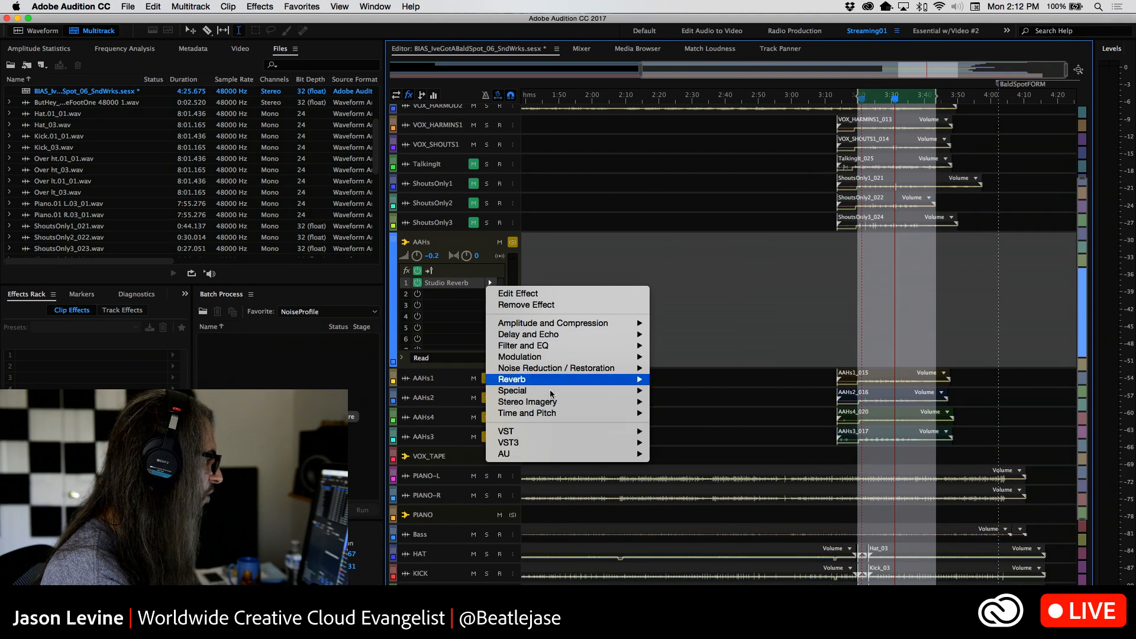
{"action": "mouse_move", "coordinate": [562, 379]}
{"action": "left_click", "coordinate": [713, 390]}
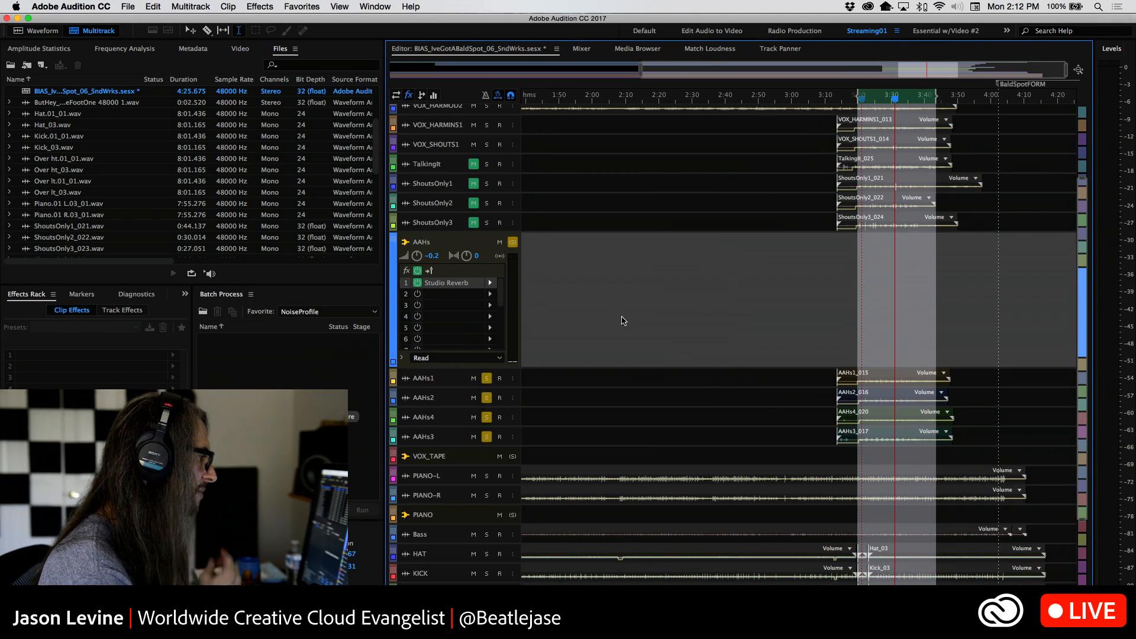
{"action": "left_click", "coordinate": [680, 368]}
{"action": "left_click_drag", "start_coordinate": [601, 166], "coordinate": [633, 89]}
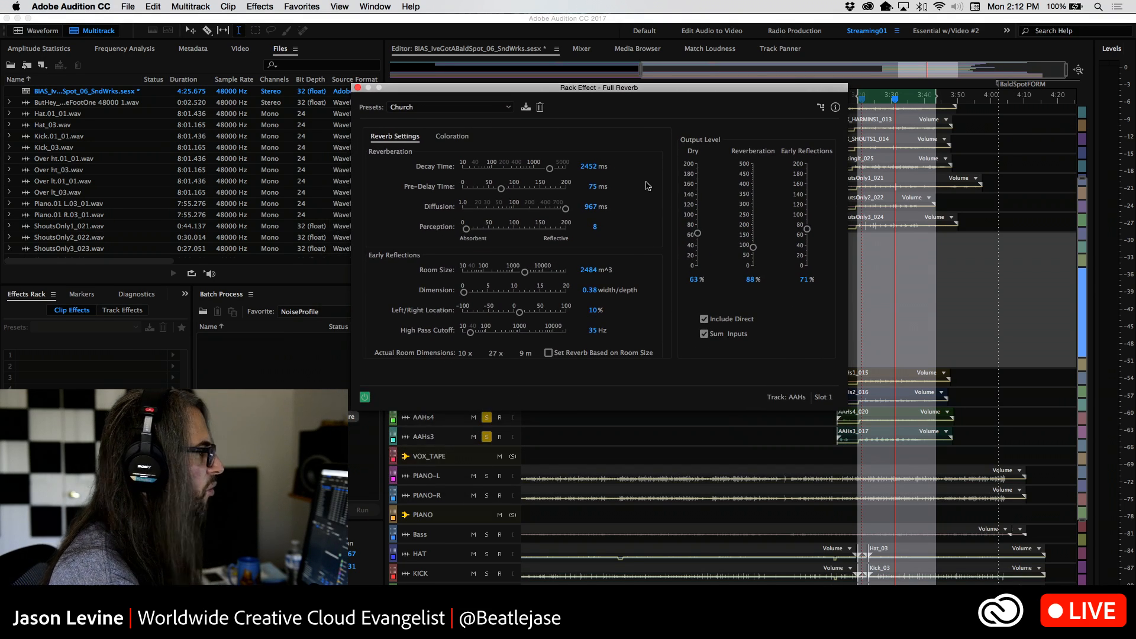
Step: Load the Medium Concert Hall (Crisp) preset in the AAHs Full Reverb and audition it from near the start of the selection
{"action": "left_click", "coordinate": [464, 110]}
{"action": "left_click", "coordinate": [445, 142]}
{"action": "left_click", "coordinate": [472, 108]}
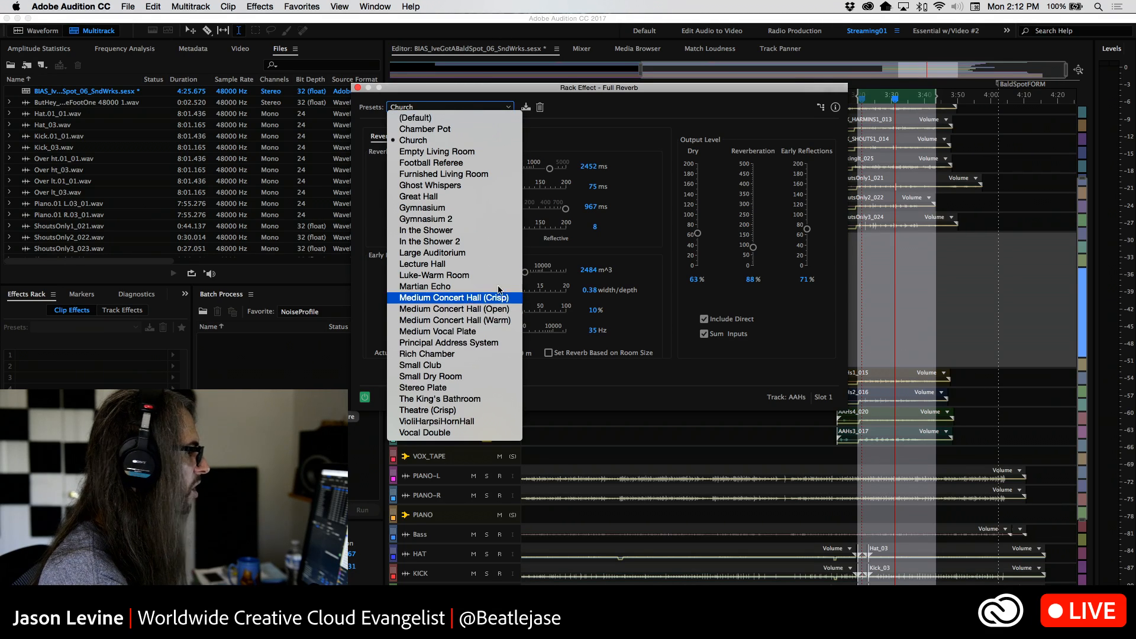
{"action": "left_click", "coordinate": [453, 298]}
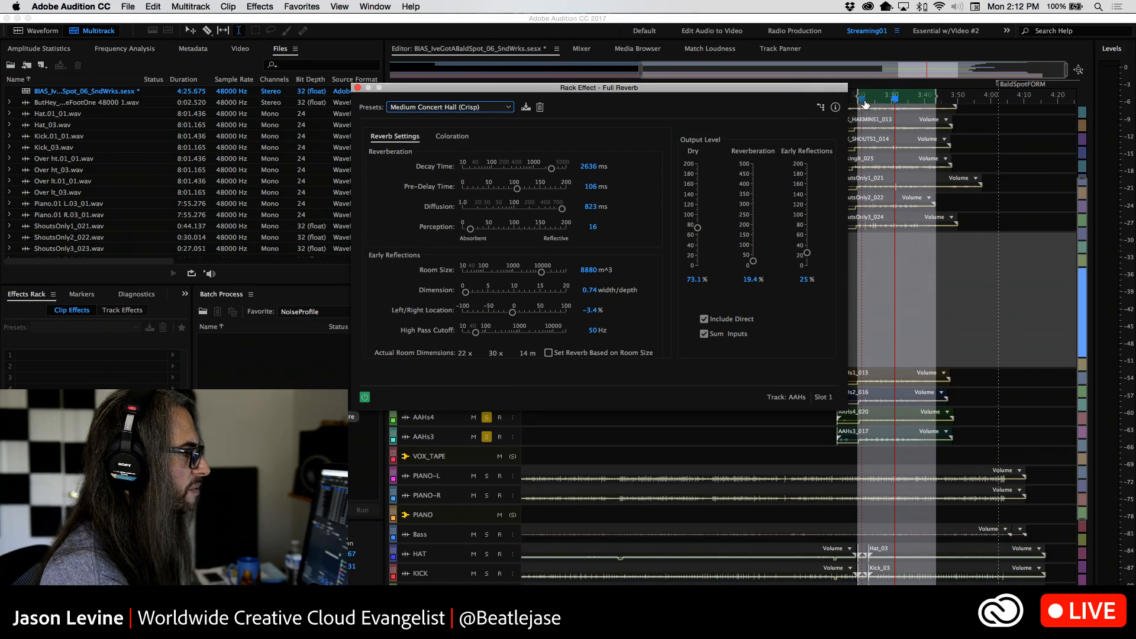
{"action": "left_click", "coordinate": [864, 104]}
{"action": "key", "text": "space"}
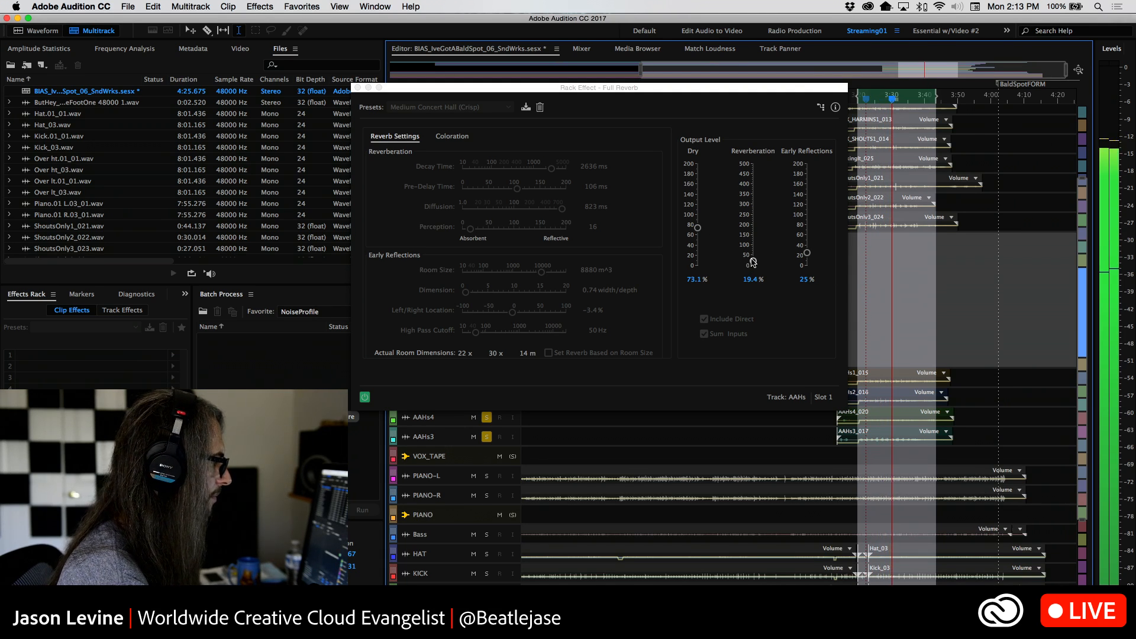
{"action": "key", "text": "space"}
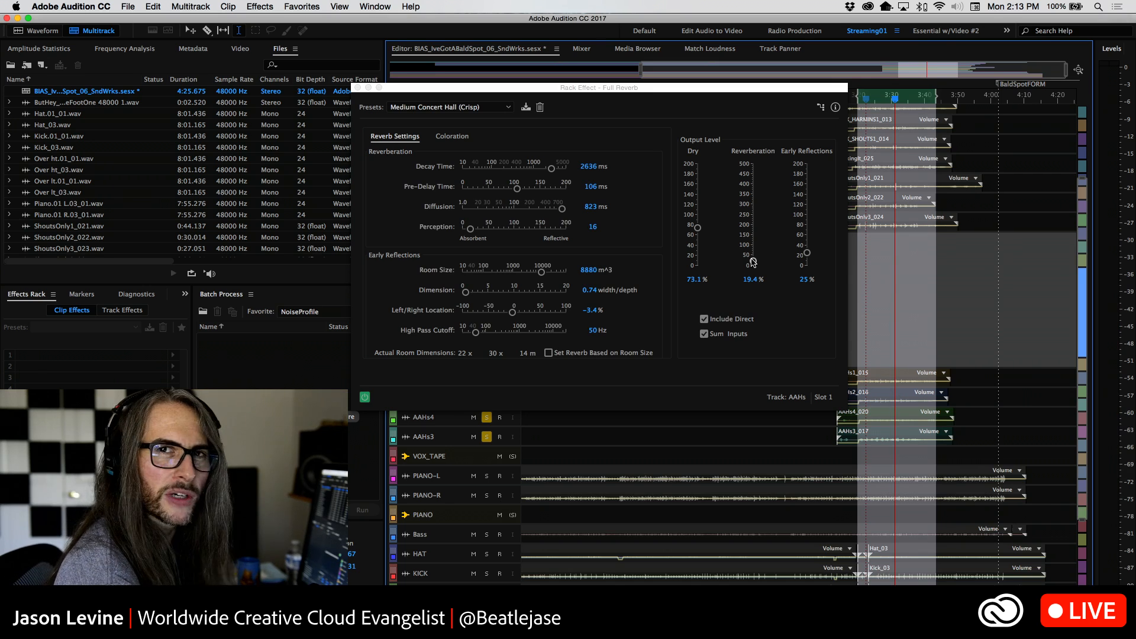
Step: Look over the Full Reverb preset list and its Coloration equalizer curve, and return to the reverb settings
{"action": "left_click", "coordinate": [472, 108]}
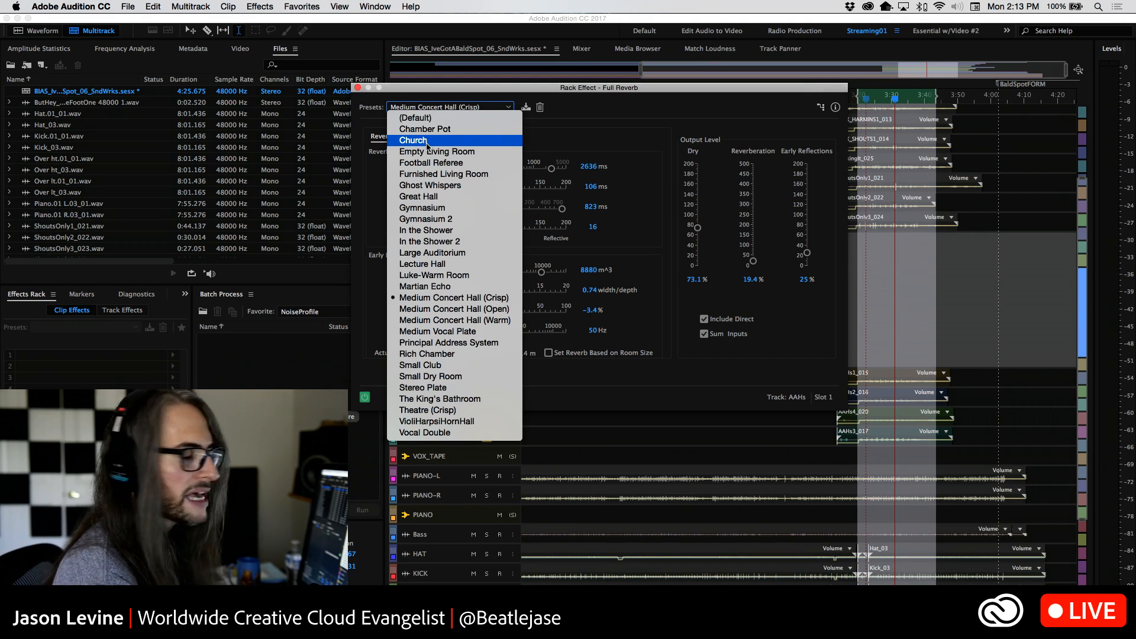
{"action": "left_click", "coordinate": [604, 140]}
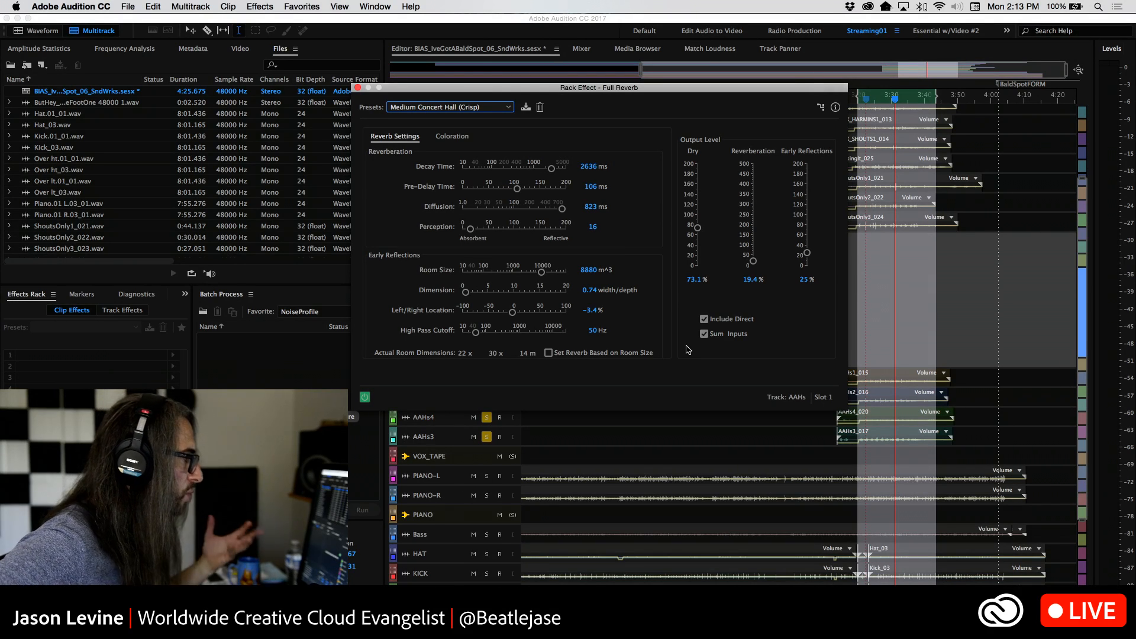
{"action": "left_click", "coordinate": [453, 137]}
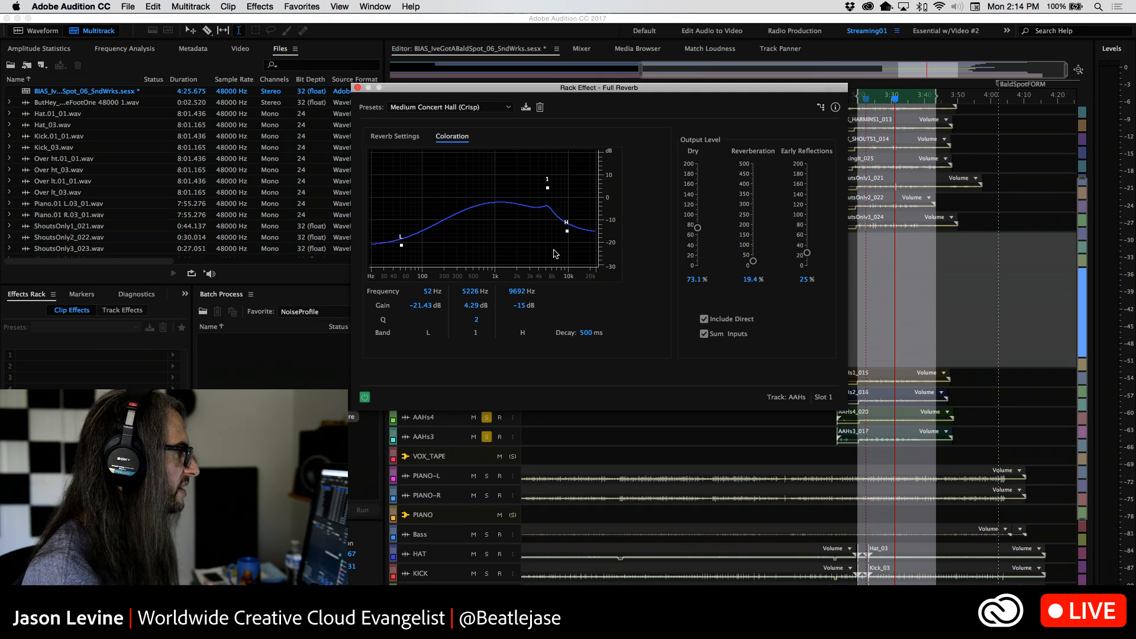
{"action": "left_click", "coordinate": [377, 134]}
Step: Load the Gymnasium 2 preset and audition the AAHs vocals from the start of the selection
{"action": "left_click", "coordinate": [448, 107]}
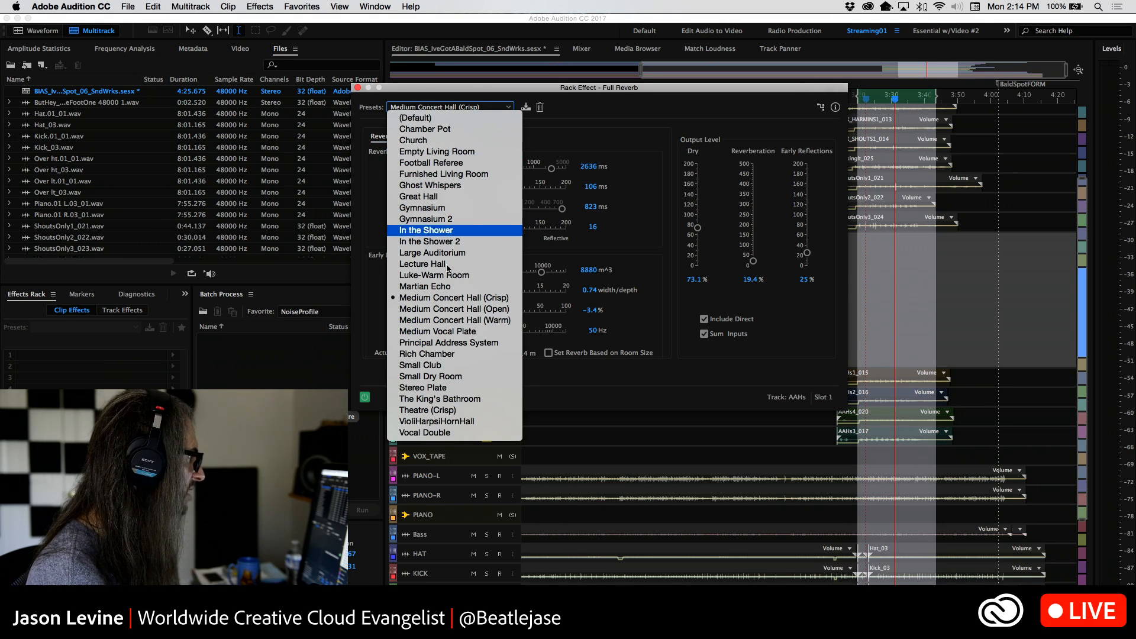
{"action": "left_click", "coordinate": [432, 219]}
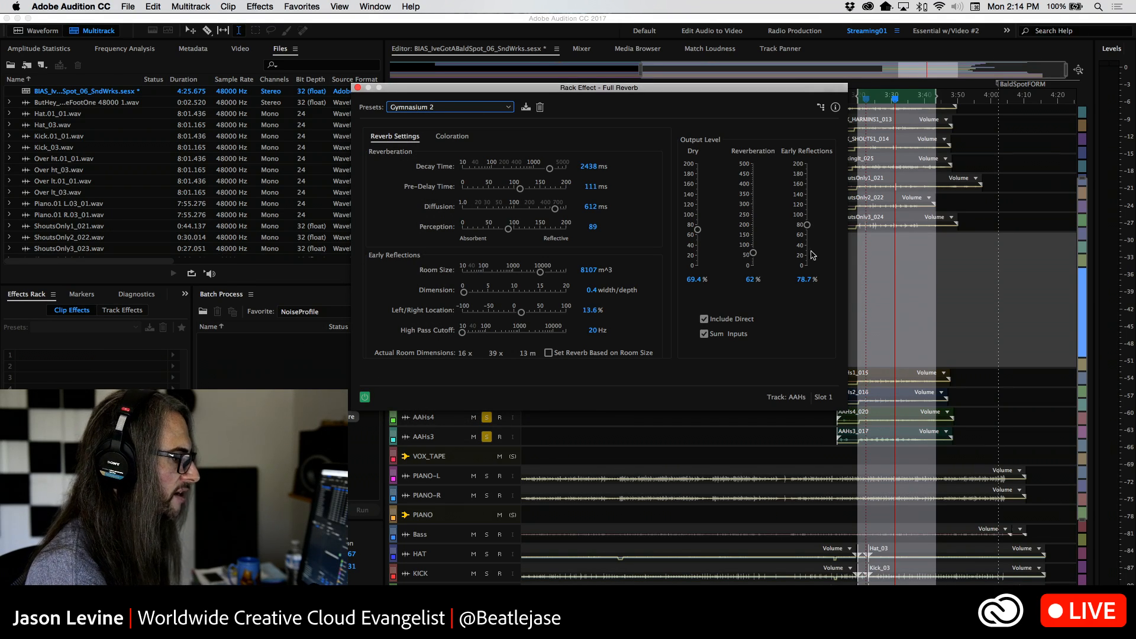
{"action": "left_click", "coordinate": [893, 100]}
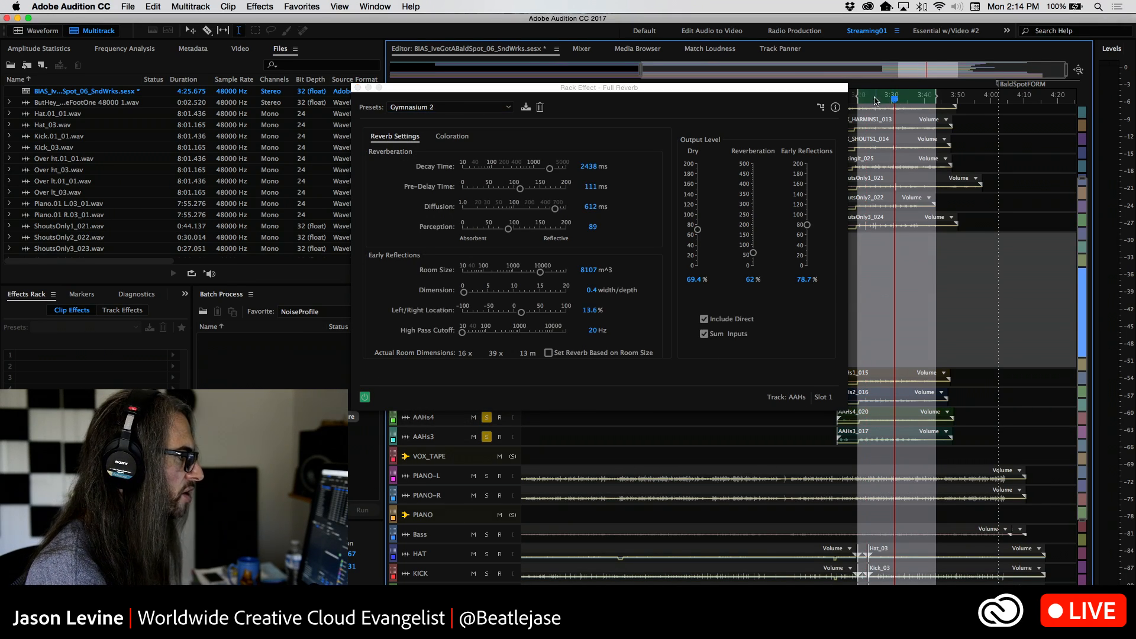
{"action": "left_click", "coordinate": [863, 98]}
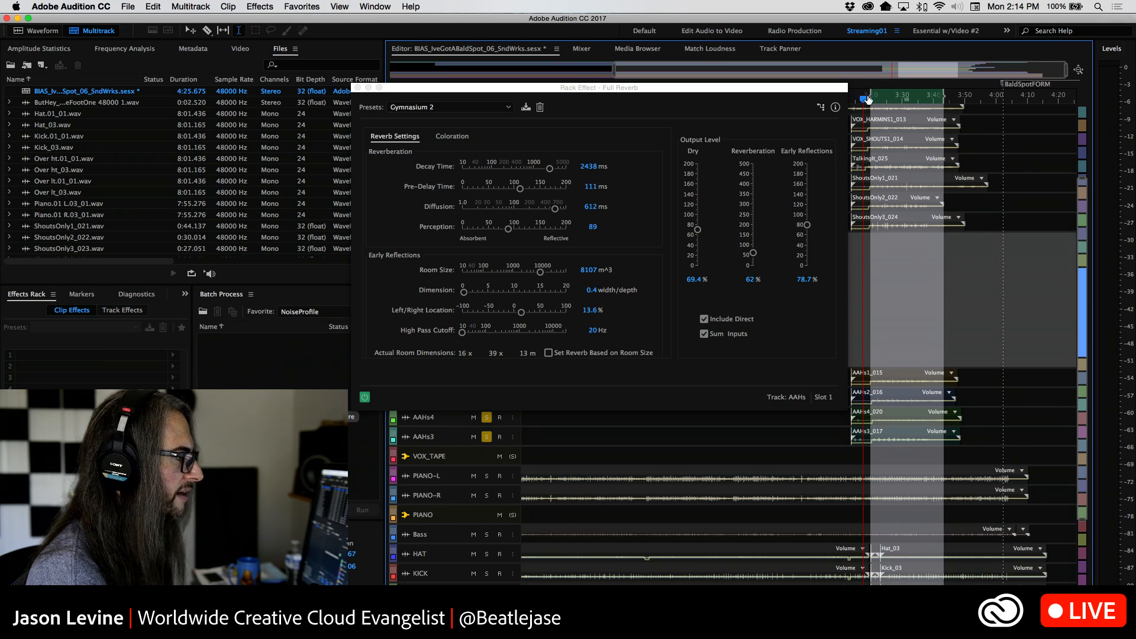
{"action": "left_click_drag", "start_coordinate": [864, 99], "coordinate": [869, 99]}
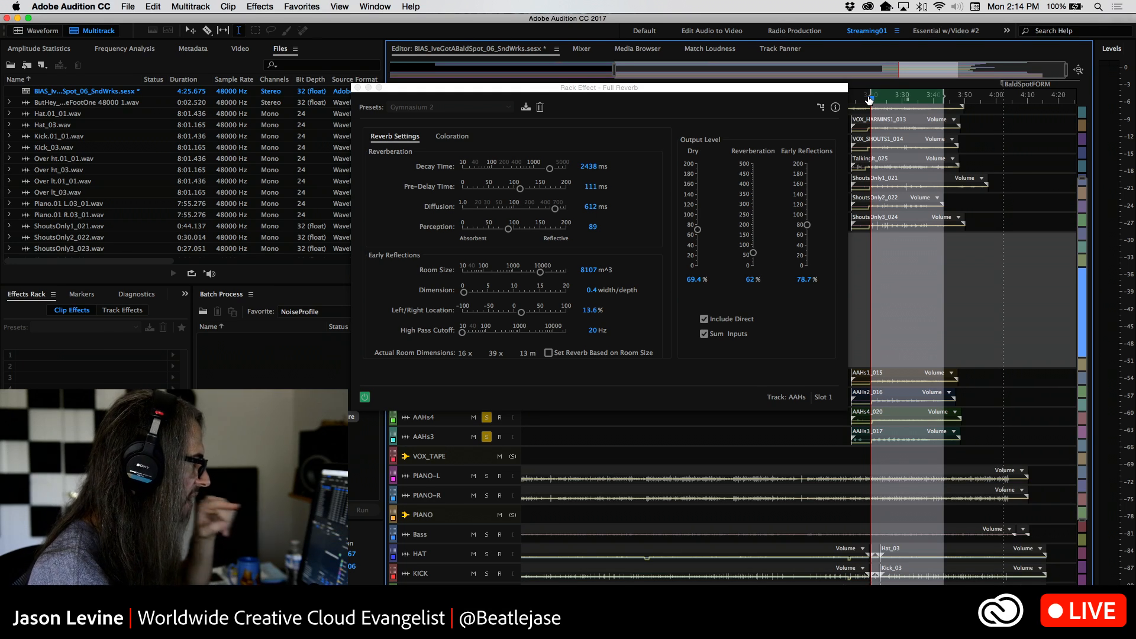
{"action": "key", "text": "space"}
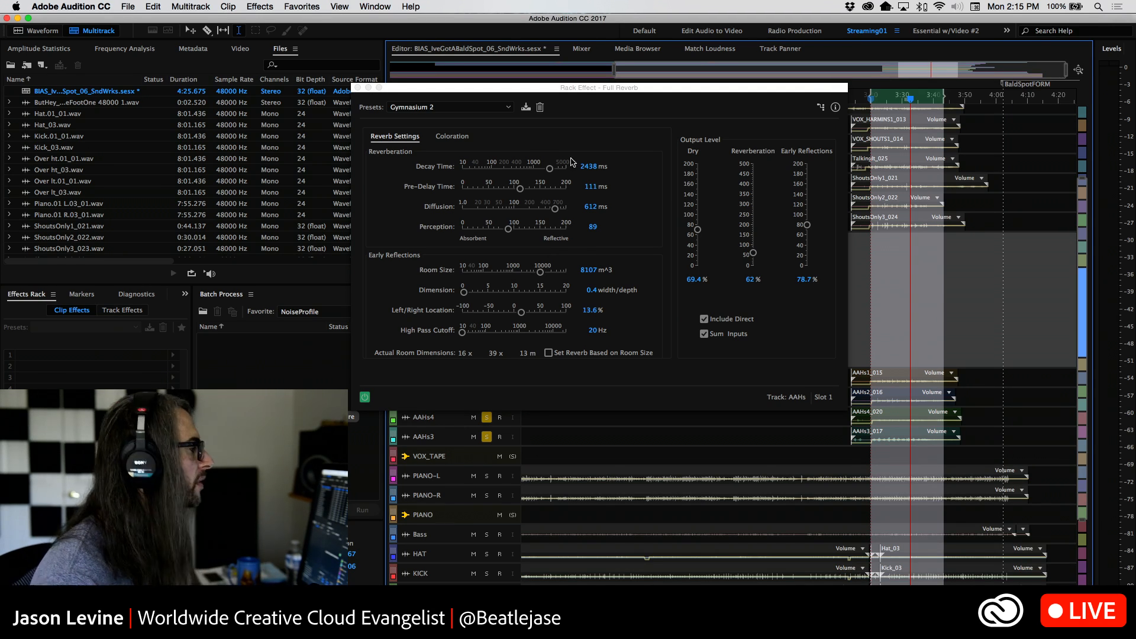
Step: Load the Rich Chamber preset, audition it from the current playhead position, and close the Full Reverb window
{"action": "left_click", "coordinate": [491, 108]}
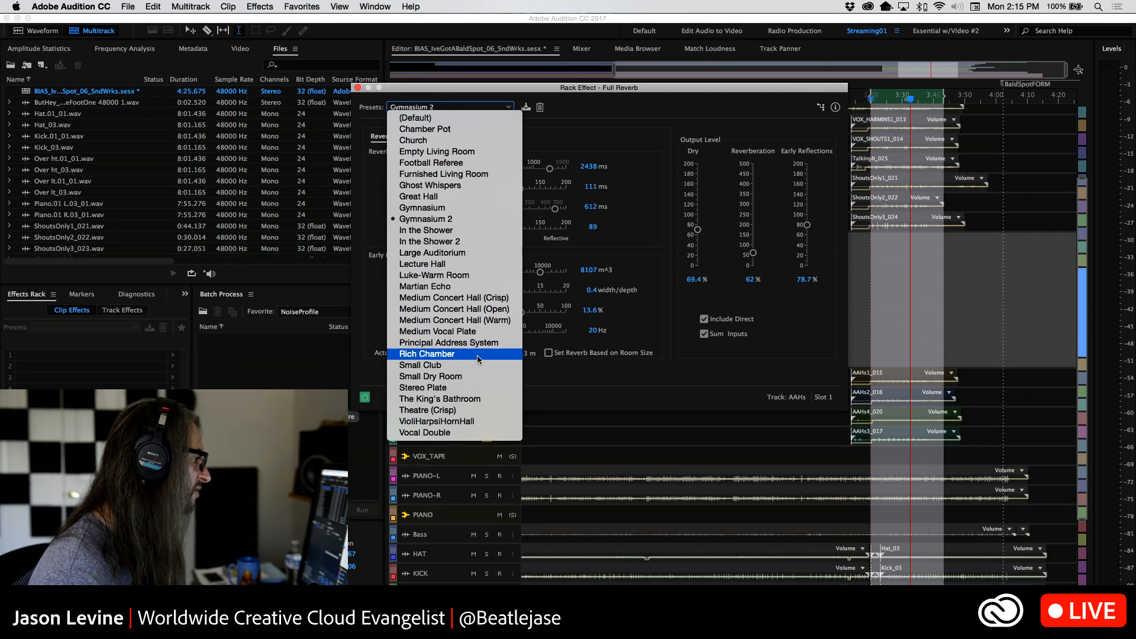
{"action": "left_click", "coordinate": [464, 354]}
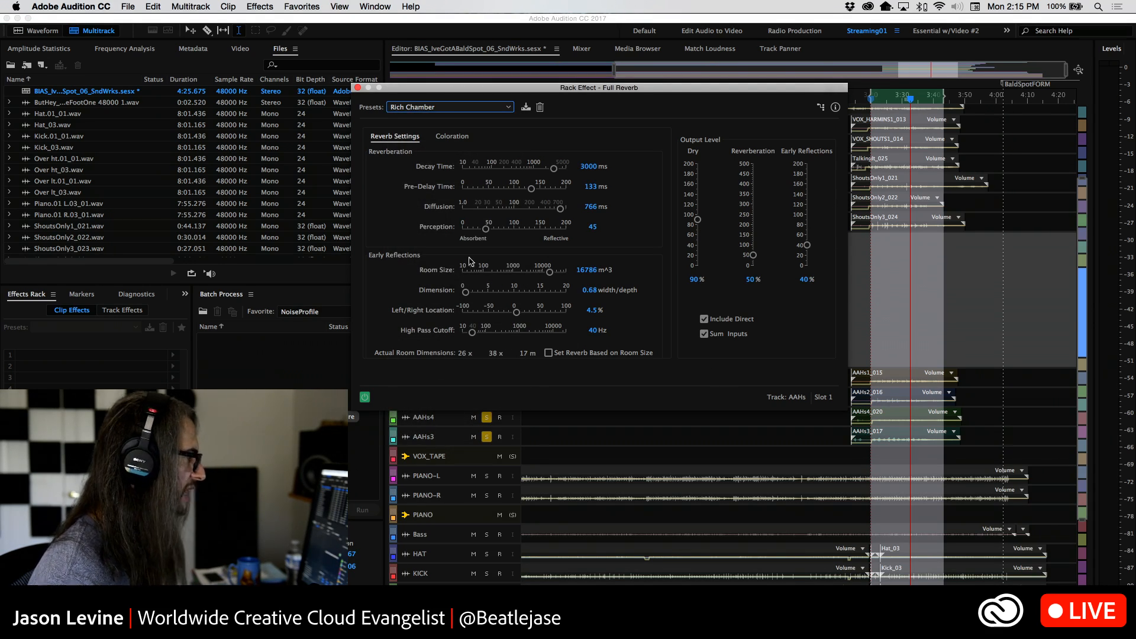
{"action": "key", "text": "space"}
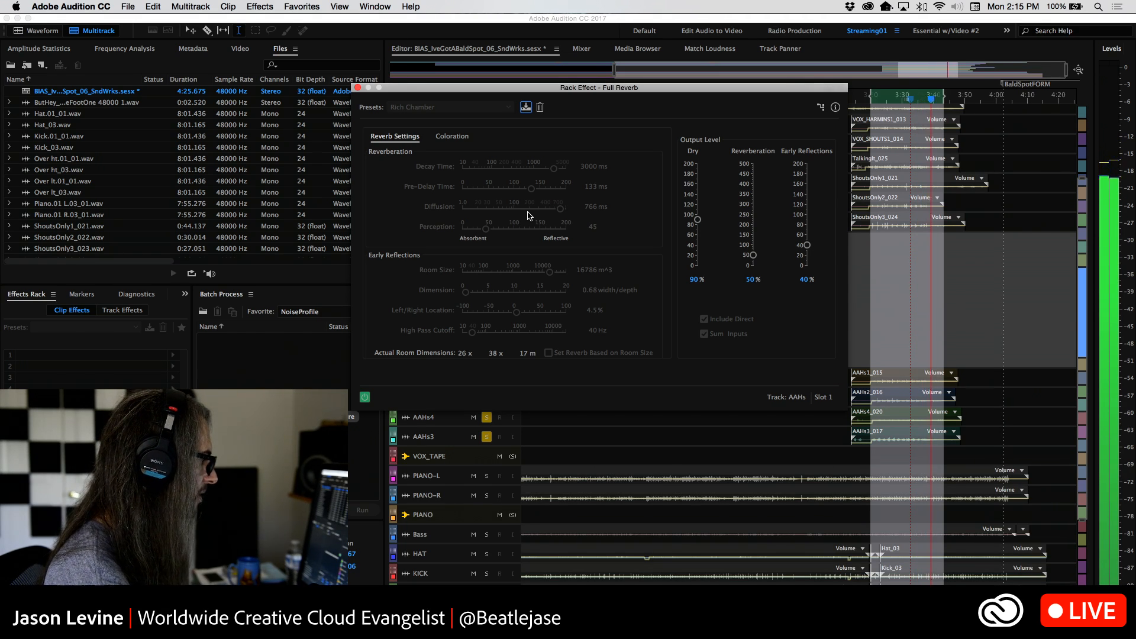
{"action": "key", "text": "space"}
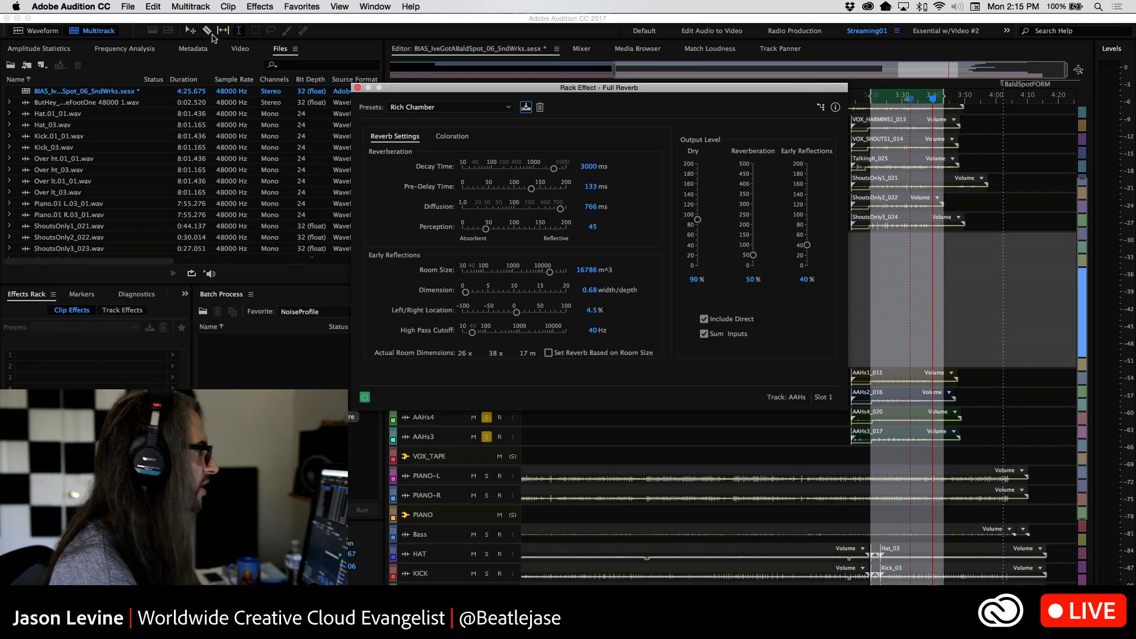
{"action": "left_click", "coordinate": [357, 88]}
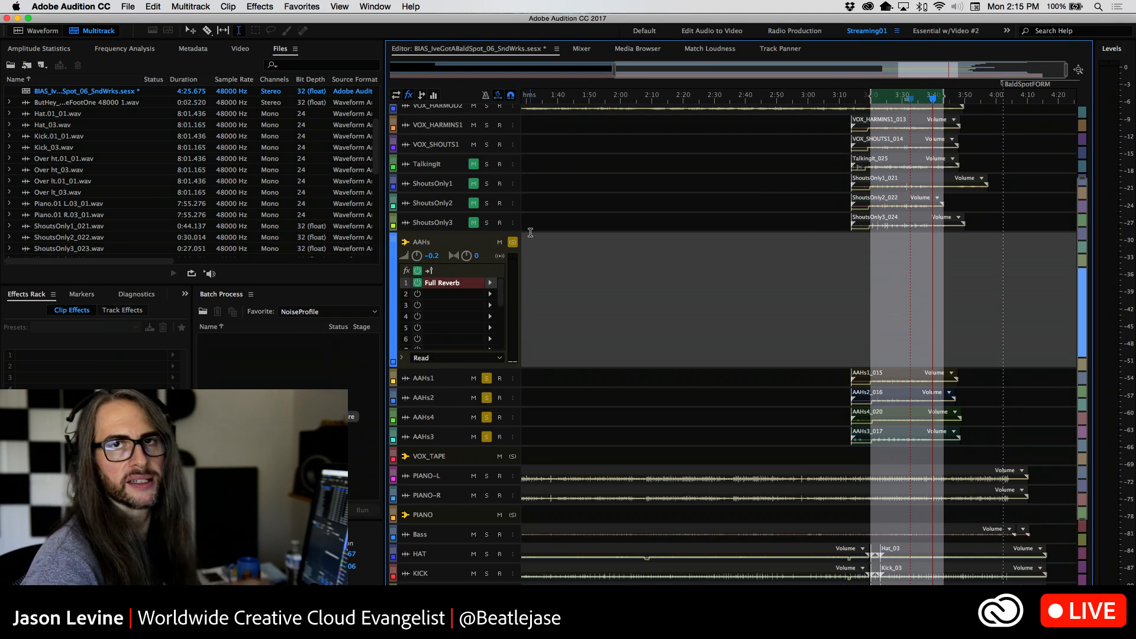